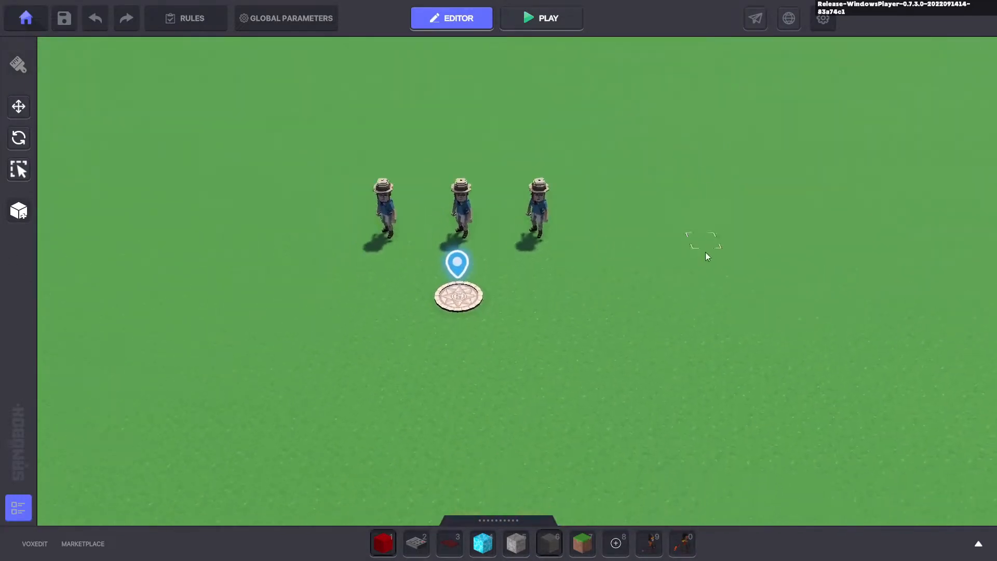
{"action": "scroll", "coordinate": [705, 252], "scroll_direction": "up", "scroll_amount": 10}
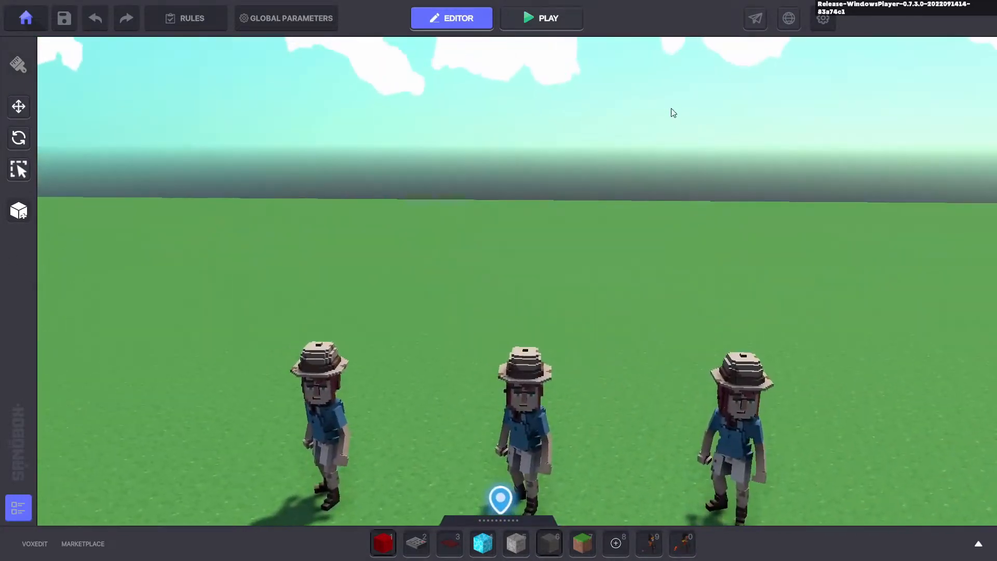
{"action": "scroll", "coordinate": [674, 112], "scroll_direction": "up", "scroll_amount": 10}
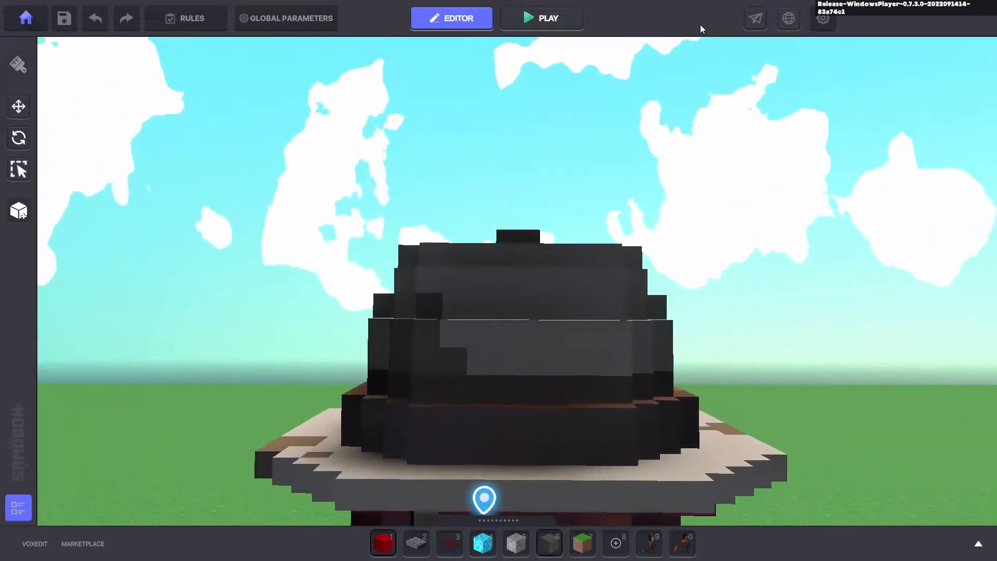
{"action": "right_click_drag", "start_coordinate": [700, 24], "coordinate": [728, 439]}
{"action": "scroll", "coordinate": [658, 174], "scroll_direction": "down", "scroll_amount": 10}
{"action": "scroll", "coordinate": [630, 214], "scroll_direction": "up", "scroll_amount": 10}
{"action": "scroll", "coordinate": [667, 230], "scroll_direction": "up", "scroll_amount": 5}
{"action": "scroll", "coordinate": [664, 463], "scroll_direction": "down", "scroll_amount": 10}
{"action": "scroll", "coordinate": [678, 449], "scroll_direction": "up", "scroll_amount": 5}
{"action": "scroll", "coordinate": [668, 363], "scroll_direction": "up", "scroll_amount": 5}
{"action": "scroll", "coordinate": [781, 424], "scroll_direction": "up", "scroll_amount": 5}
{"action": "scroll", "coordinate": [728, 440], "scroll_direction": "up", "scroll_amount": 5}
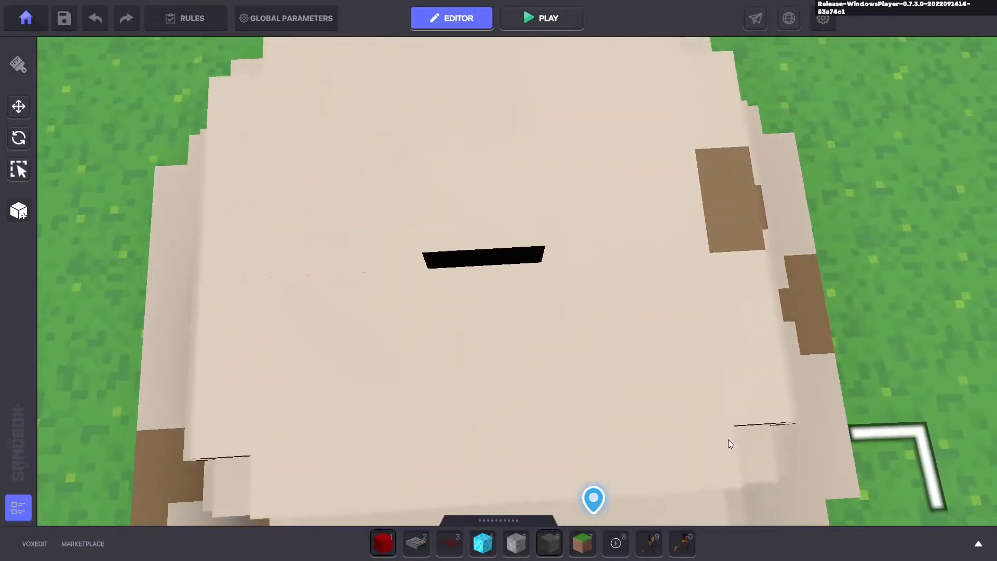
{"action": "mouse_move", "coordinate": [693, 311]}
{"action": "right_mouse_down"}
{"action": "mouse_move", "coordinate": [283, 319]}
{"action": "mouse_move", "coordinate": [291, 171]}
{"action": "mouse_move", "coordinate": [333, 333]}
{"action": "mouse_move", "coordinate": [582, 124]}
{"action": "mouse_move", "coordinate": [294, 98]}
{"action": "mouse_move", "coordinate": [988, 245]}
{"action": "mouse_move", "coordinate": [726, 246]}
{"action": "mouse_move", "coordinate": [576, 222]}
{"action": "mouse_move", "coordinate": [581, 251]}
{"action": "right_mouse_up"}
{"action": "scroll", "coordinate": [800, 243], "scroll_direction": "down", "scroll_amount": 10}
{"action": "scroll", "coordinate": [577, 221], "scroll_direction": "up", "scroll_amount": 5}
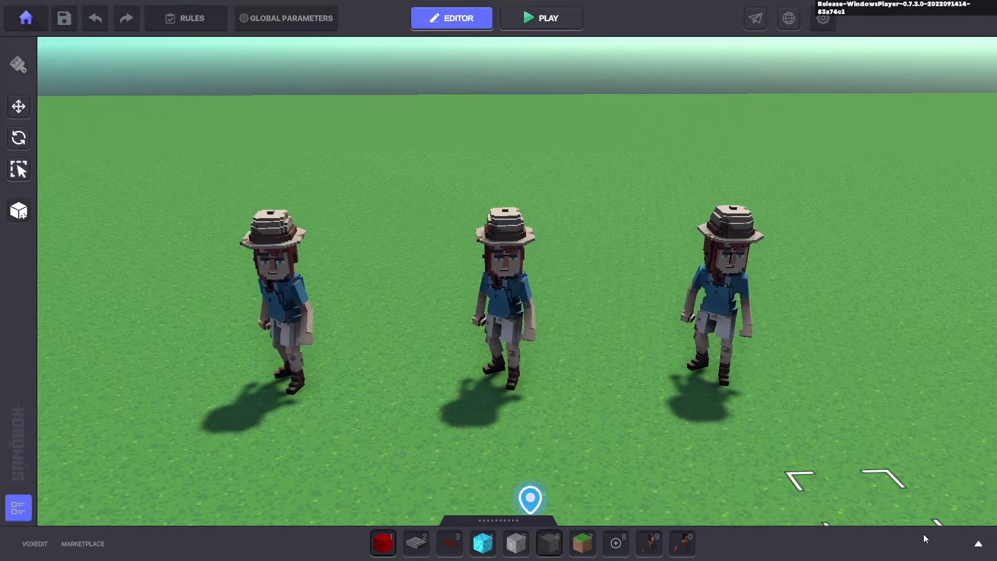
Select the leftmost archeologist character and review its transform, physics, attribute, behaviour and component properties
{"action": "key", "text": "s"}
{"action": "mouse_move", "coordinate": [713, 356]}
{"action": "right_mouse_down"}
{"action": "mouse_move", "coordinate": [691, 378]}
{"action": "mouse_move", "coordinate": [707, 357]}
{"action": "right_mouse_up"}
{"action": "key", "text": "w"}
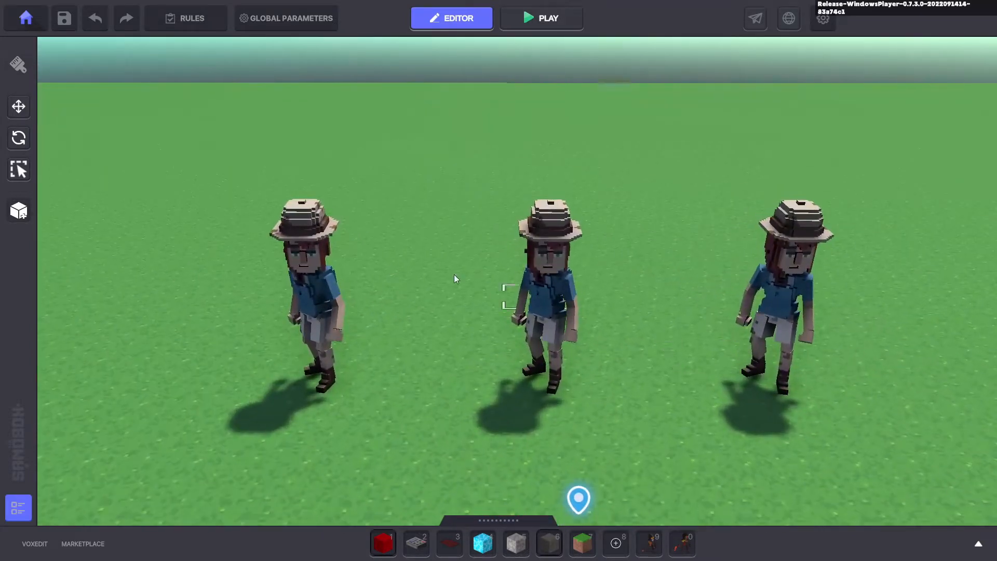
{"action": "key", "text": "a"}
{"action": "left_click", "coordinate": [366, 280]}
{"action": "scroll", "coordinate": [949, 307], "scroll_direction": "down", "scroll_amount": 2}
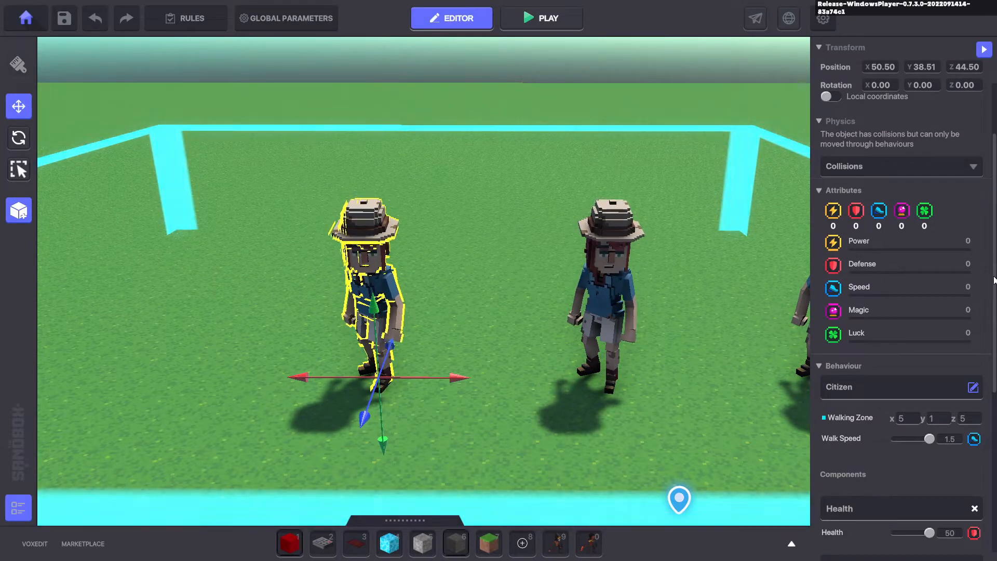
{"action": "scroll", "coordinate": [924, 278], "scroll_direction": "up", "scroll_amount": 2}
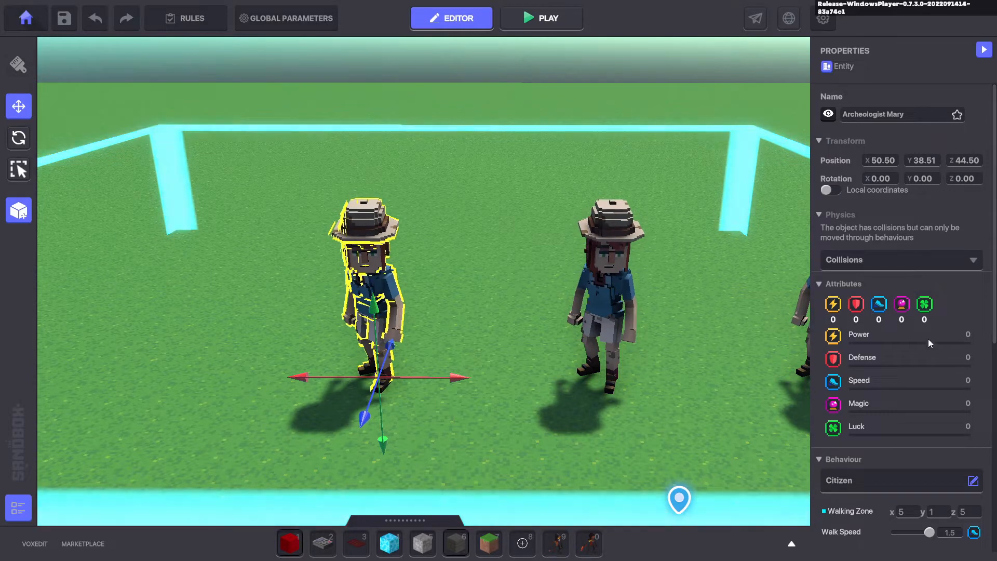
{"action": "scroll", "coordinate": [924, 120], "scroll_direction": "down", "scroll_amount": 5}
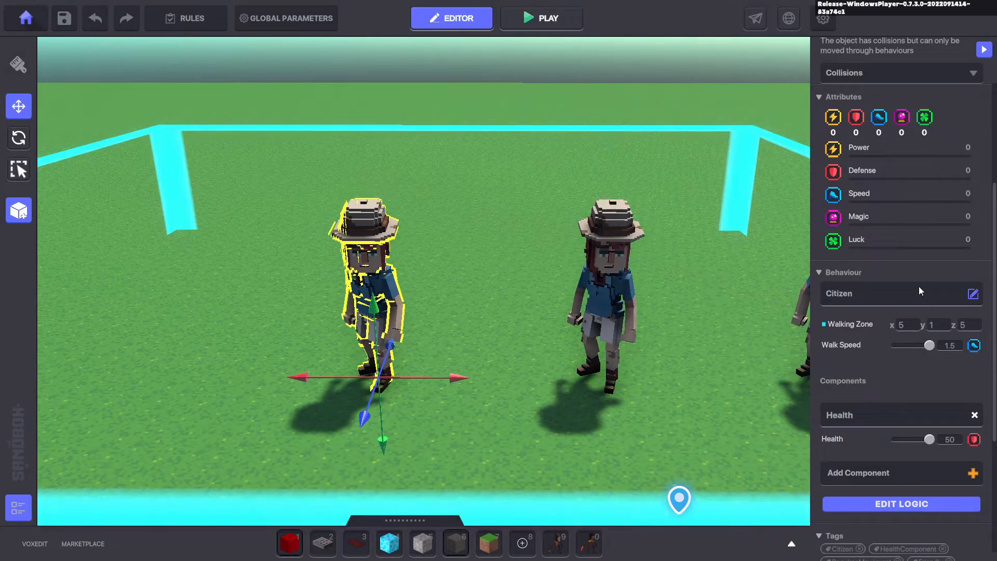
Set the leftmost archeologist's behaviour to None and remove its Health component
{"action": "scroll", "coordinate": [905, 225], "scroll_direction": "down", "scroll_amount": 3}
{"action": "left_click", "coordinate": [854, 151]}
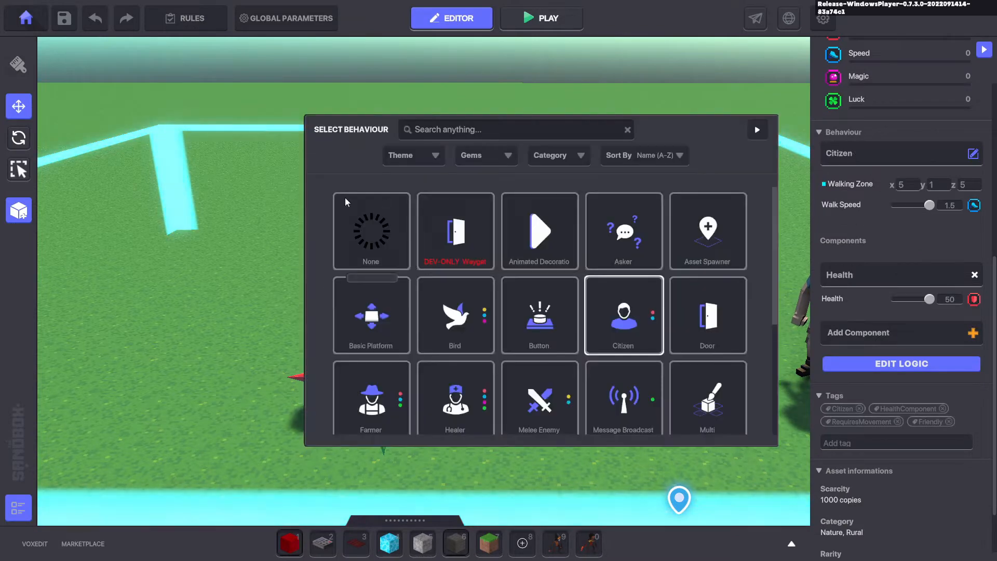
{"action": "left_click", "coordinate": [547, 241]}
{"action": "left_click", "coordinate": [975, 239]}
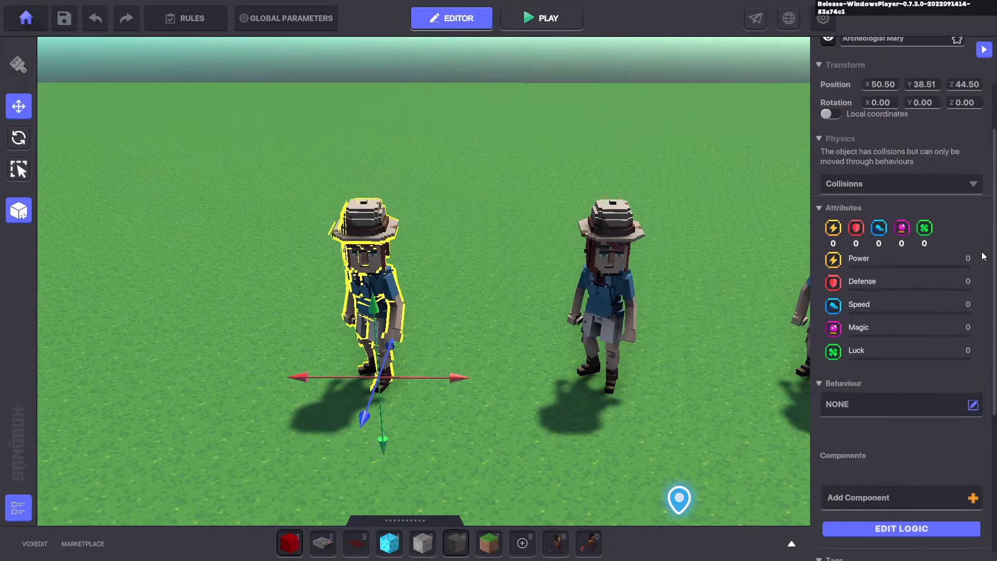
Look through the available behaviours and assign Animated Decoration to the leftmost archeologist
{"action": "scroll", "coordinate": [970, 312], "scroll_direction": "down", "scroll_amount": 2}
{"action": "left_click", "coordinate": [972, 311]}
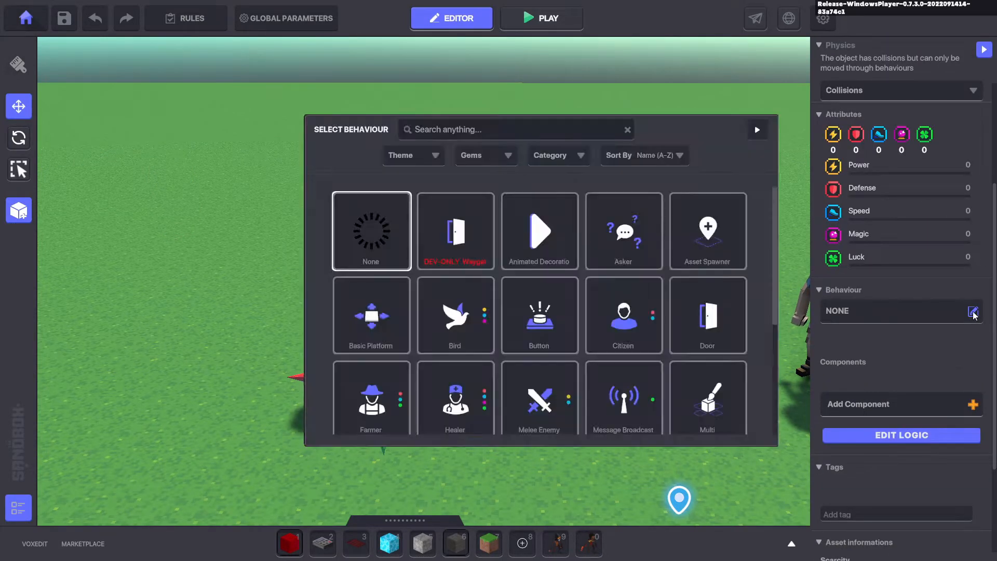
{"action": "left_click", "coordinate": [761, 129]}
{"action": "left_click", "coordinate": [864, 310]}
{"action": "scroll", "coordinate": [603, 385], "scroll_direction": "down", "scroll_amount": 5}
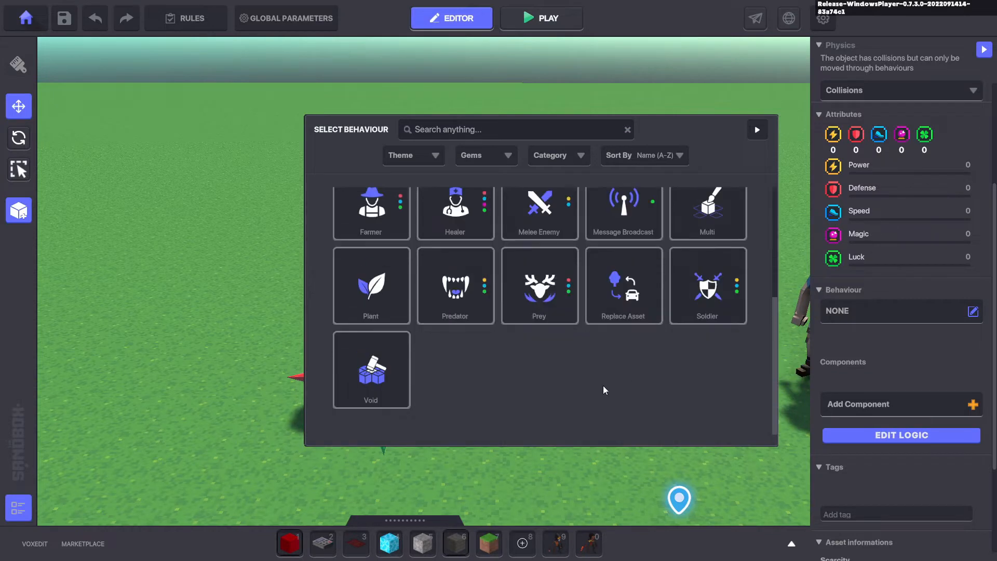
{"action": "scroll", "coordinate": [571, 359], "scroll_direction": "up", "scroll_amount": 5}
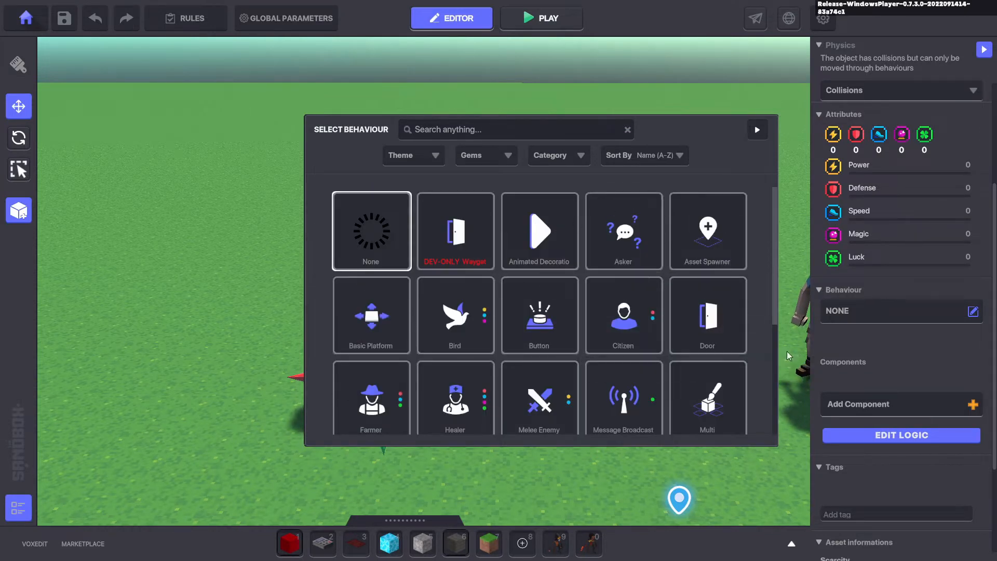
{"action": "scroll", "coordinate": [651, 418], "scroll_direction": "down", "scroll_amount": 3}
{"action": "scroll", "coordinate": [675, 390], "scroll_direction": "up", "scroll_amount": 3}
{"action": "left_click", "coordinate": [521, 239]}
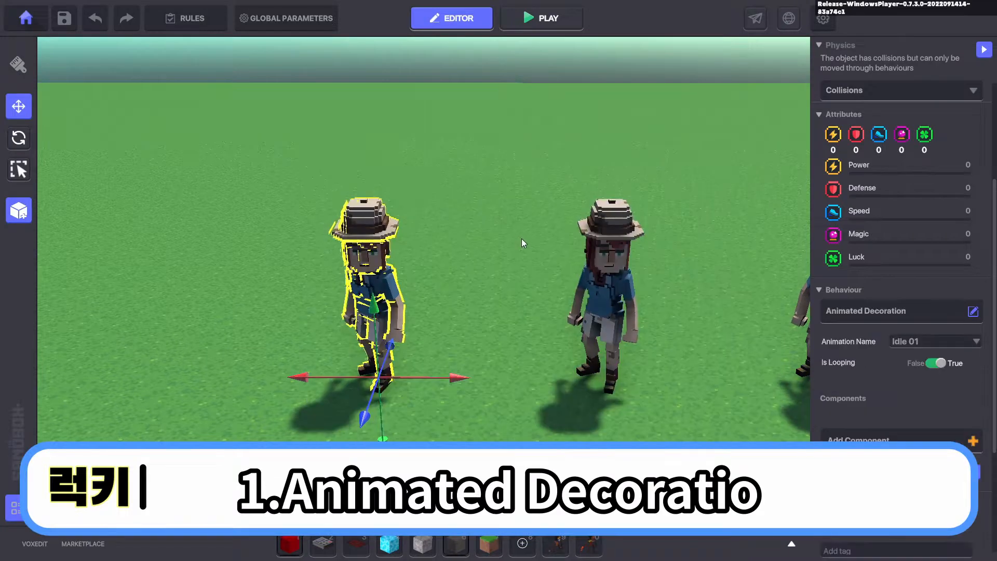
{"action": "left_click", "coordinate": [877, 313]}
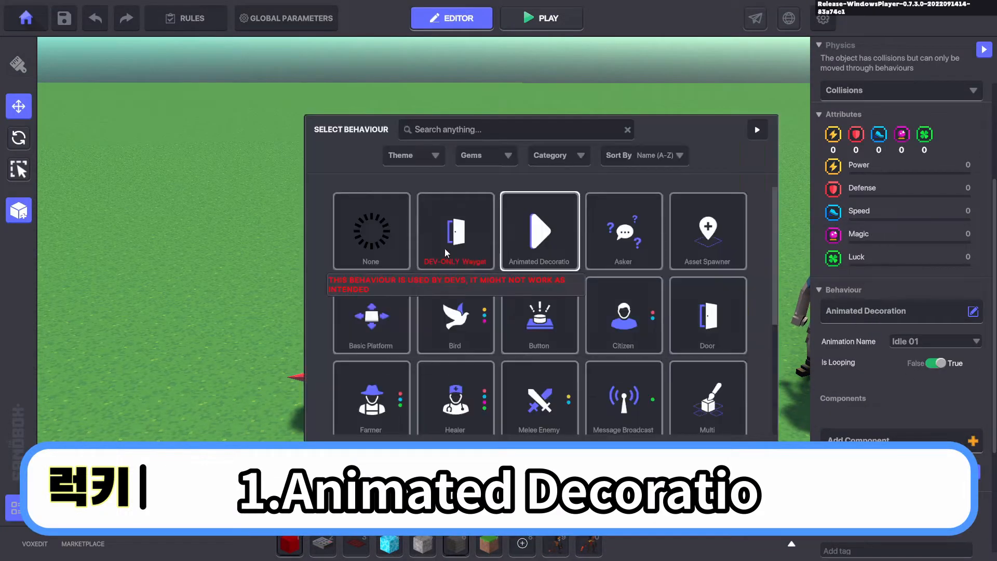
{"action": "left_click", "coordinate": [546, 235]}
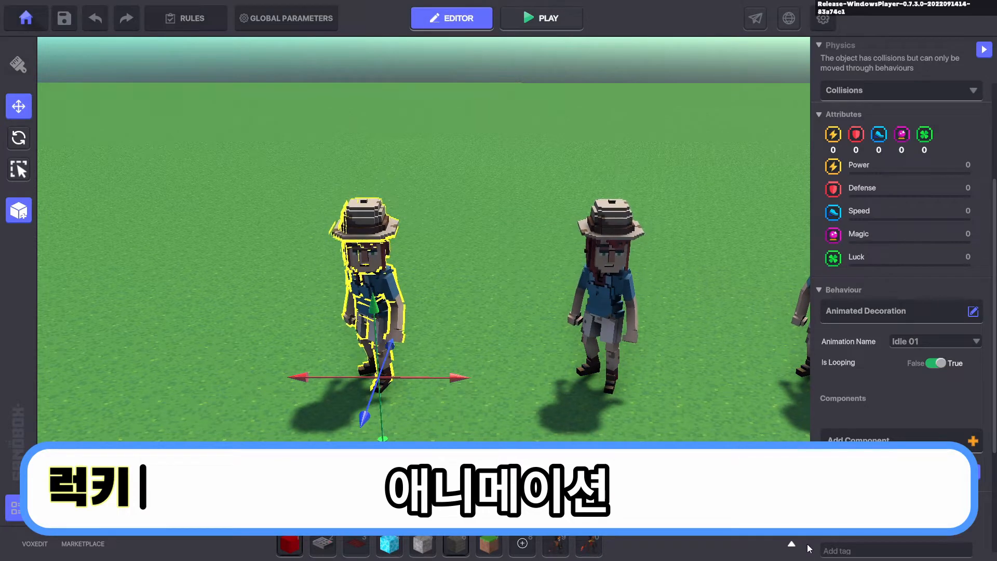
Place a four-panel automatic doors asset from the owned library on the grass beside the spawn point, in front of the leftmost archeologist
{"action": "left_click", "coordinate": [791, 544]}
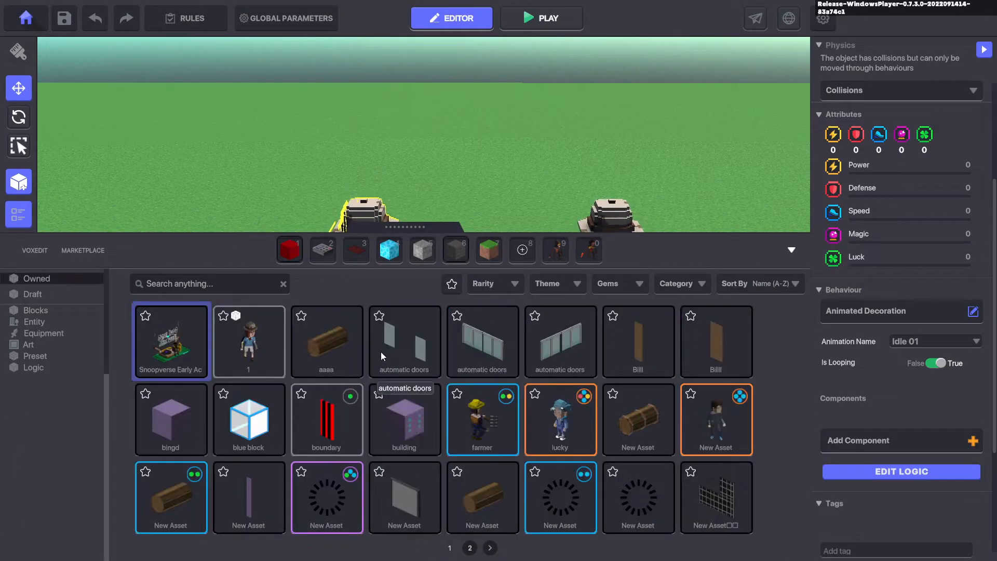
{"action": "left_click", "coordinate": [483, 341]}
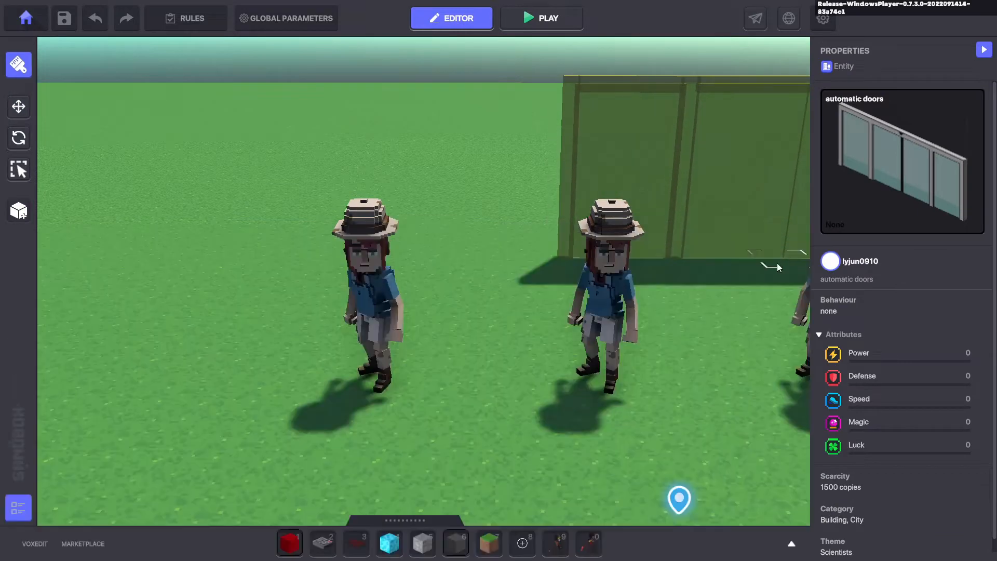
{"action": "scroll", "coordinate": [776, 263], "scroll_direction": "down", "scroll_amount": 5}
{"action": "left_click", "coordinate": [300, 386]}
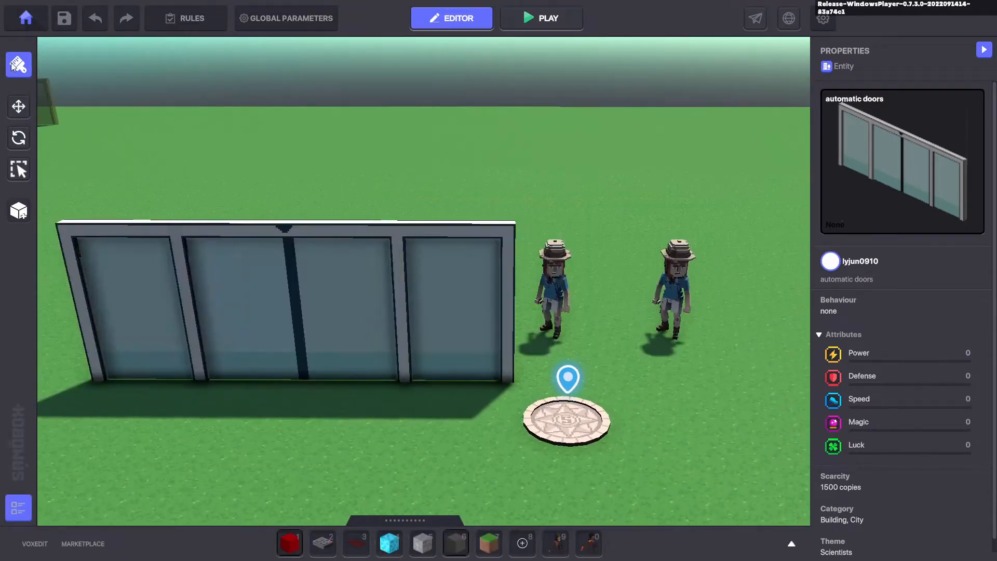
Assign the Animated Decoration behaviour to the automatic doors and set their animation to Closing 01
{"action": "left_click", "coordinate": [18, 107]}
{"action": "left_click", "coordinate": [451, 319]}
{"action": "scroll", "coordinate": [981, 338], "scroll_direction": "down", "scroll_amount": 5}
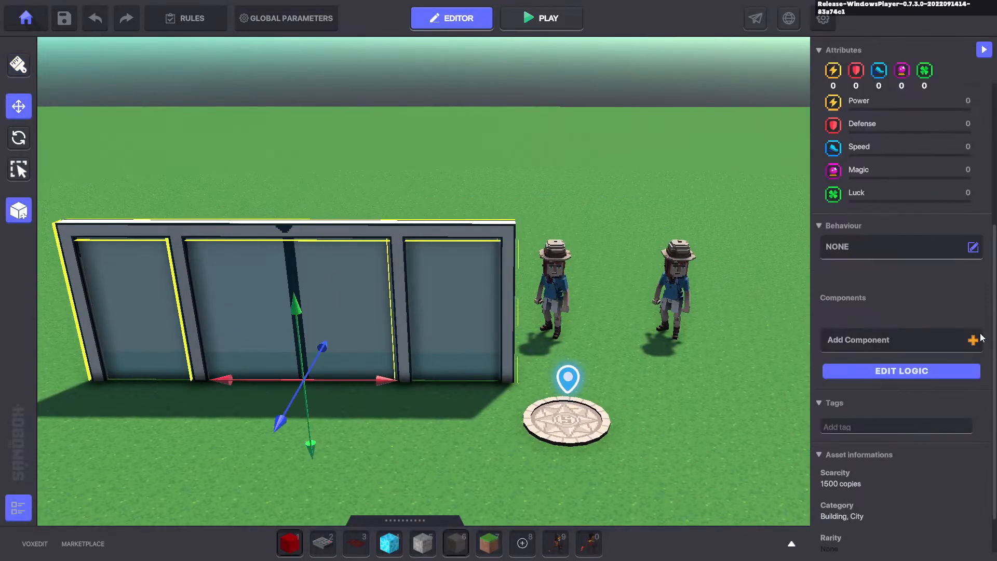
{"action": "left_click", "coordinate": [911, 252]}
{"action": "left_click", "coordinate": [539, 240]}
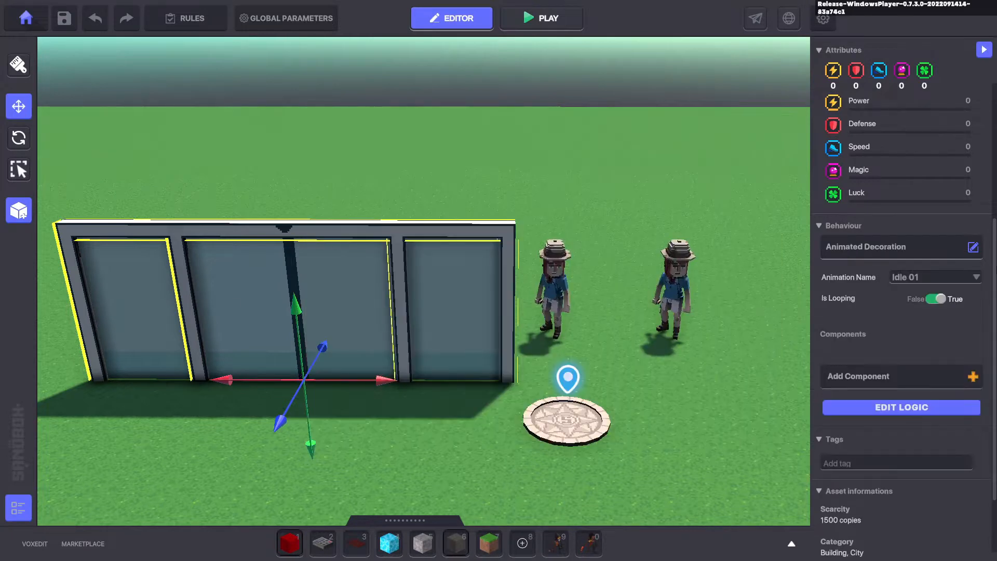
{"action": "left_click", "coordinate": [913, 278]}
{"action": "left_click", "coordinate": [924, 314]}
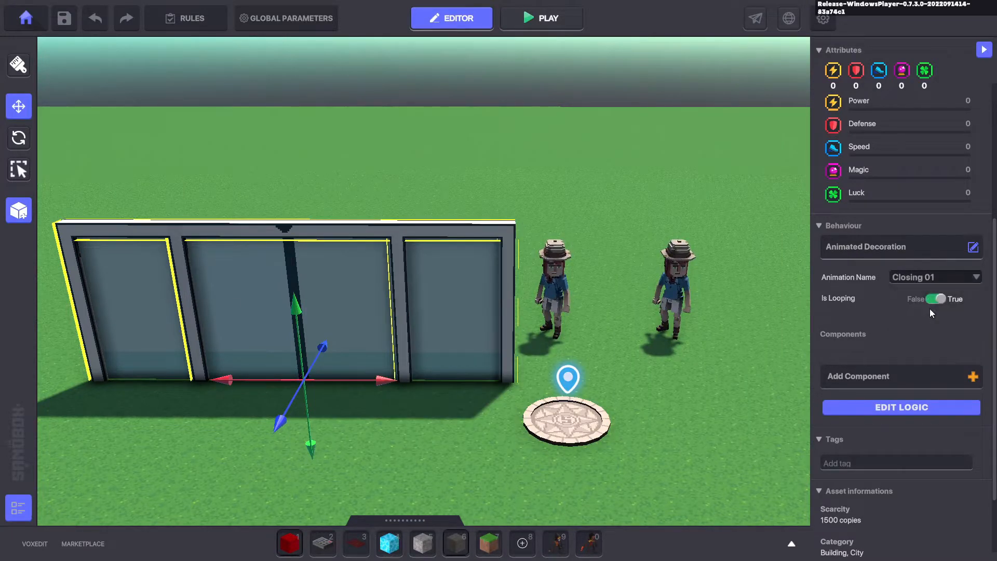
Play-test the scene, walk up to the automatic doors to watch their animation, and return to the editor
{"action": "left_click", "coordinate": [556, 16]}
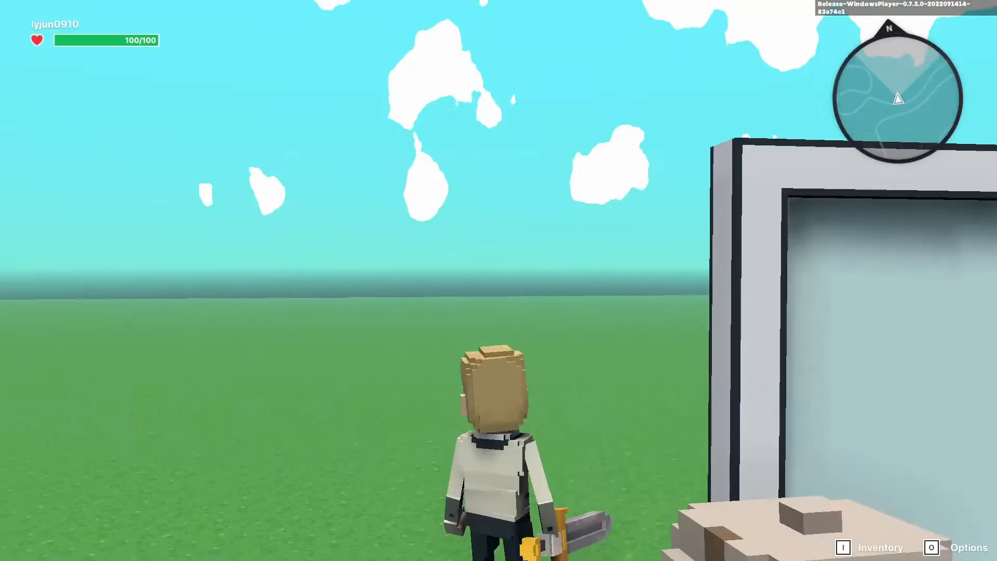
{"action": "key", "text": "a"}
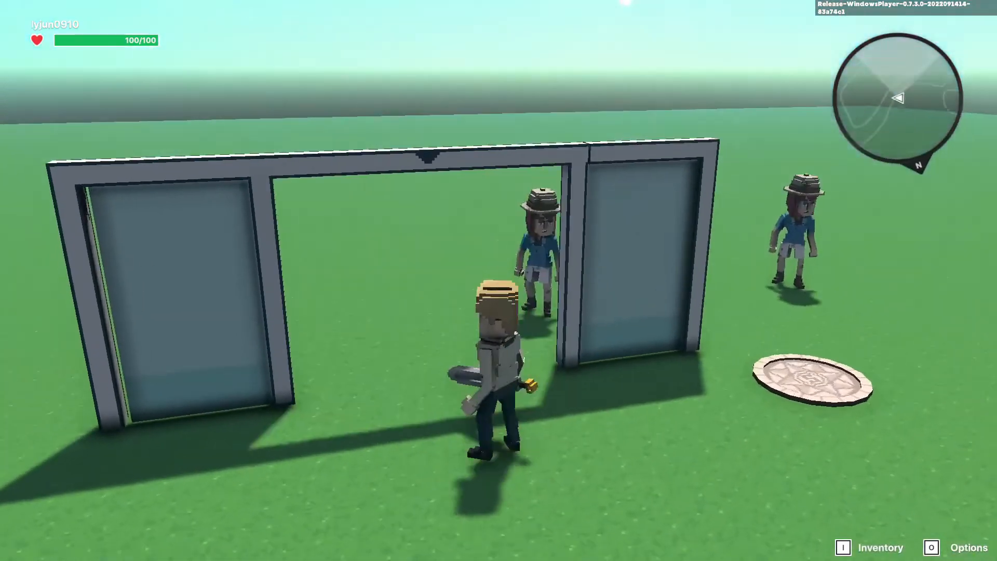
{"action": "key", "text": "w"}
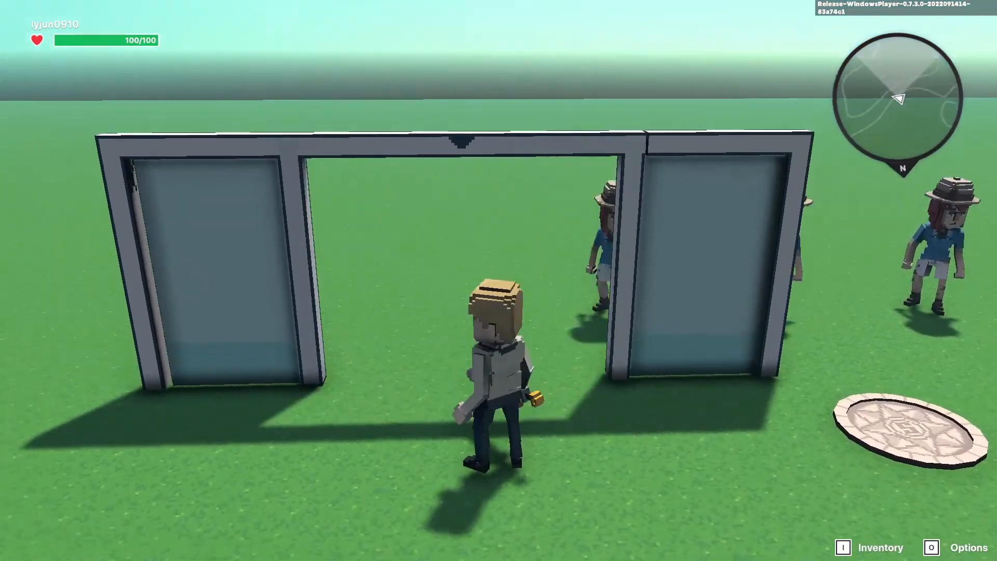
{"action": "key", "text": "Escape"}
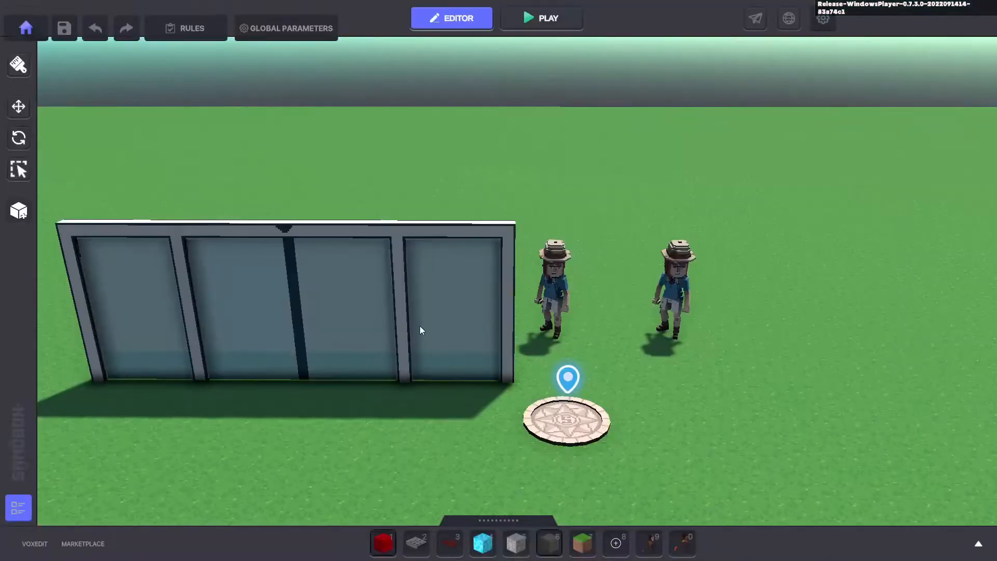
Delete the automatic doors from the scene
{"action": "left_click", "coordinate": [418, 326]}
{"action": "key", "text": "Delete"}
Set the leftmost archeologist's Animated Decoration animation to Sprint 01
{"action": "left_click", "coordinate": [438, 295]}
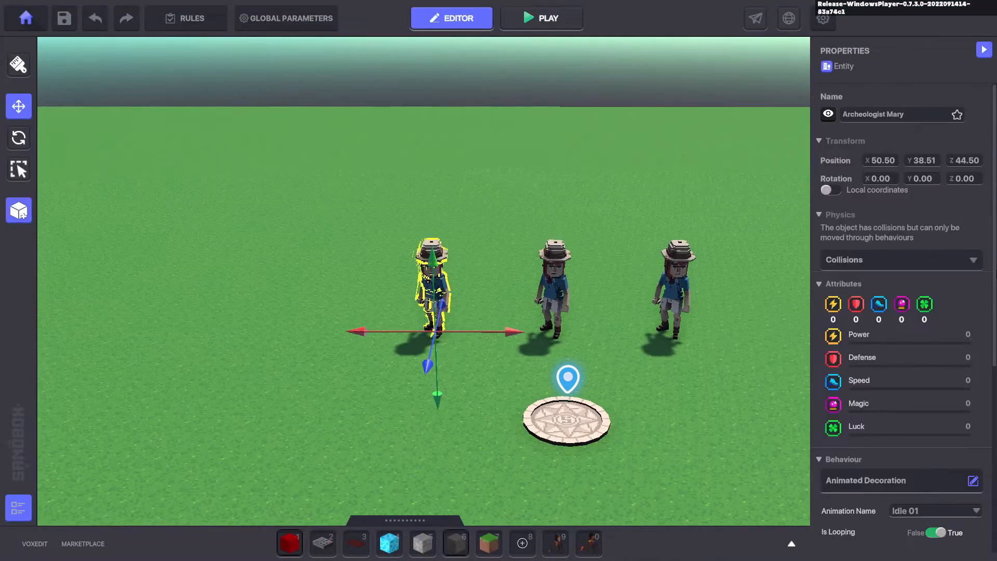
{"action": "scroll", "coordinate": [923, 272], "scroll_direction": "down", "scroll_amount": 5}
{"action": "left_click", "coordinate": [925, 230]}
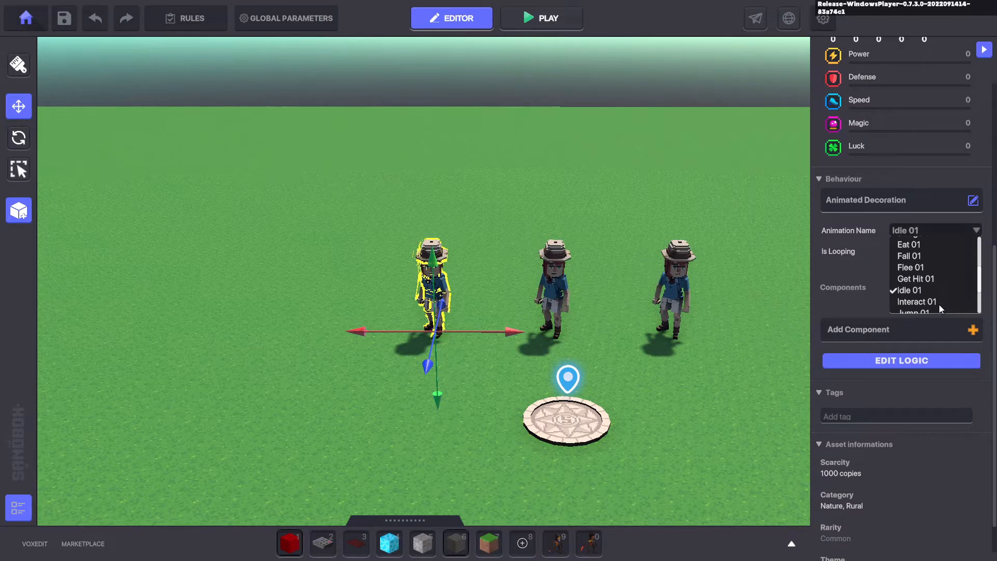
{"action": "scroll", "coordinate": [937, 298], "scroll_direction": "down", "scroll_amount": 3}
{"action": "left_click", "coordinate": [918, 278]}
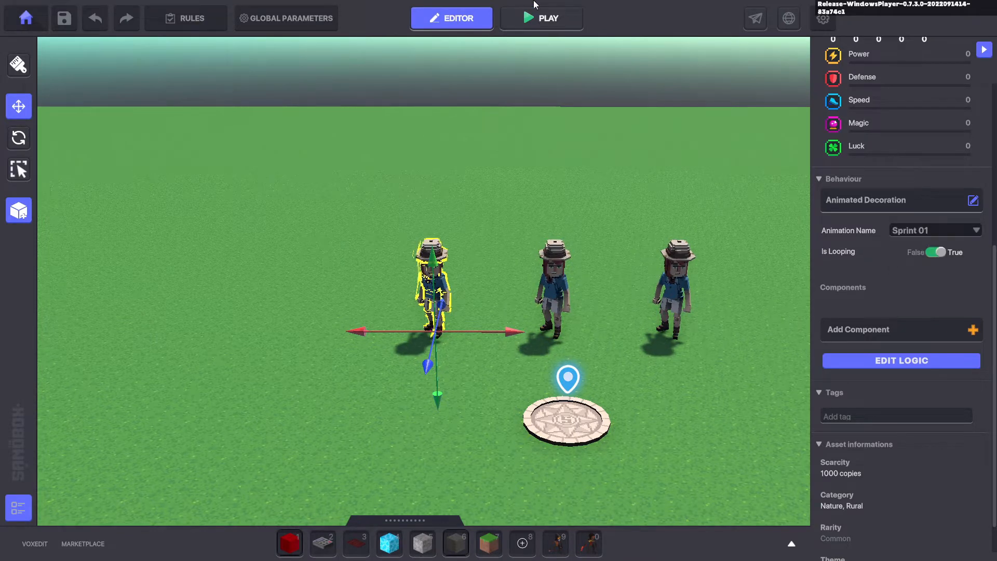
Play-test the scene, walk around the leftmost archeologist to watch its sprint animation, and return to the editor
{"action": "left_click", "coordinate": [546, 27]}
{"action": "key", "text": "w"}
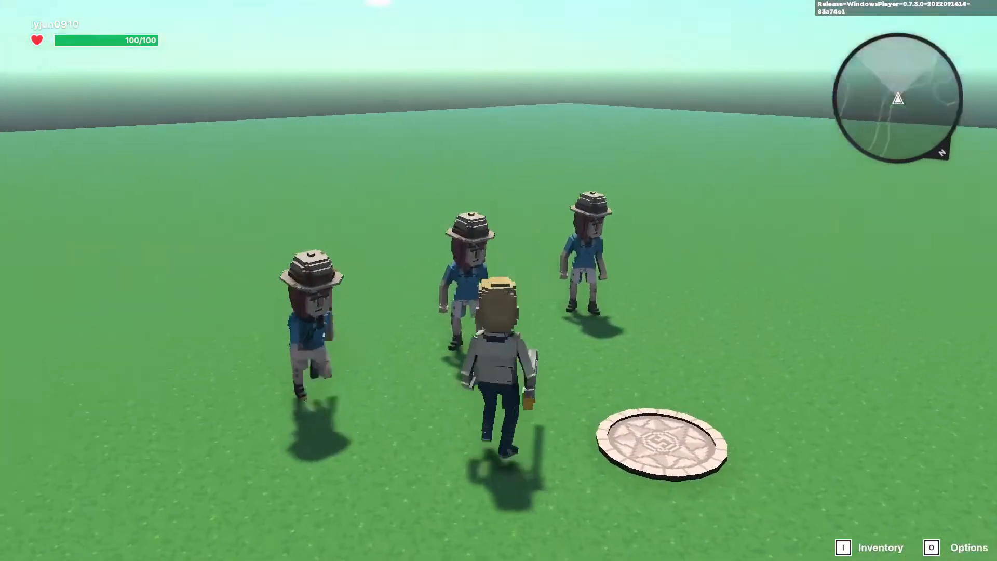
{"action": "key", "text": "s"}
{"action": "key", "text": "a"}
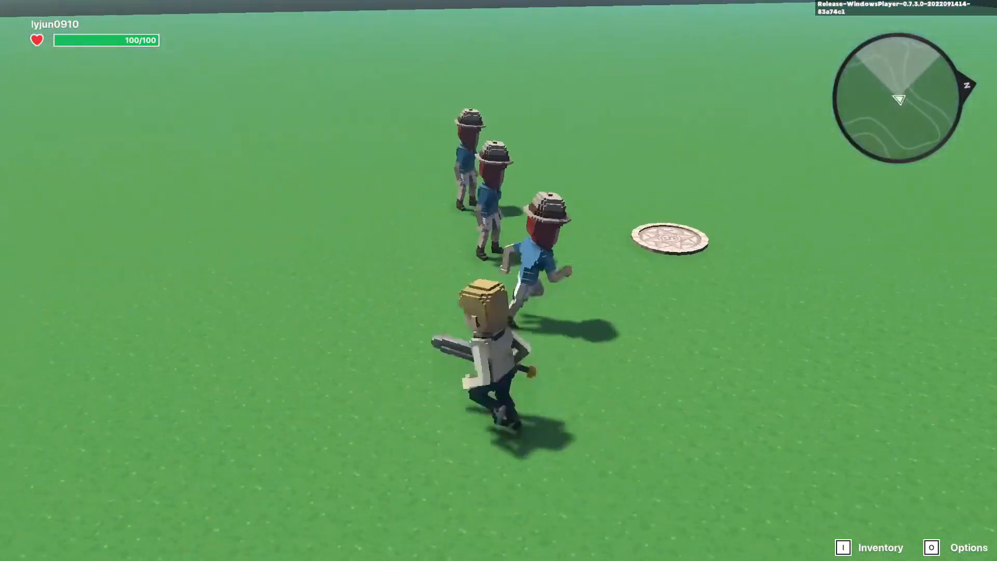
{"action": "key", "text": "w"}
{"action": "key", "text": "s"}
{"action": "key", "text": "w"}
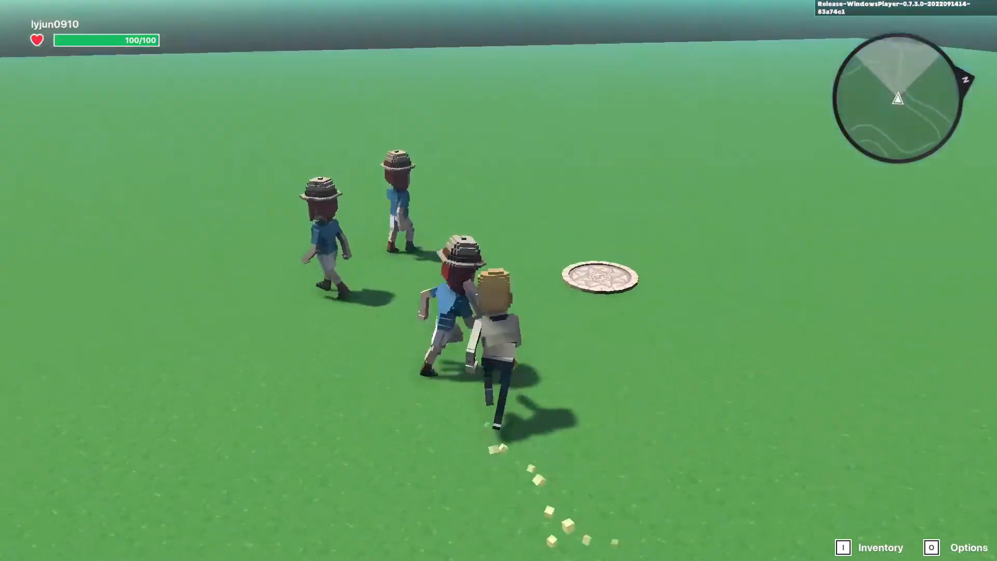
{"action": "key", "text": "Escape"}
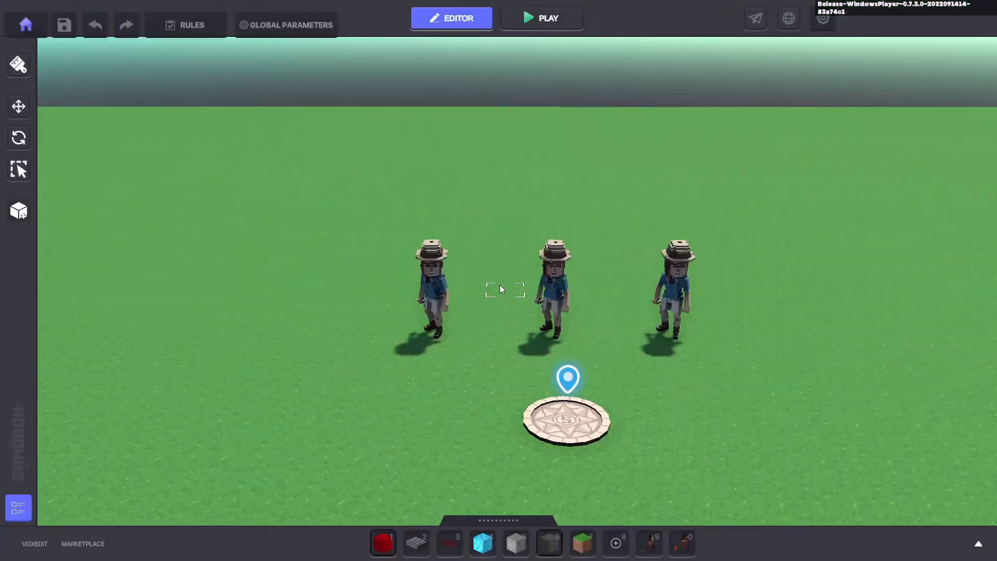
Check the leftmost archeologist's available behaviours without changing the assignment, and open its Animated Decoration logic settings
{"action": "left_click", "coordinate": [446, 290]}
{"action": "scroll", "coordinate": [964, 287], "scroll_direction": "down", "scroll_amount": 3}
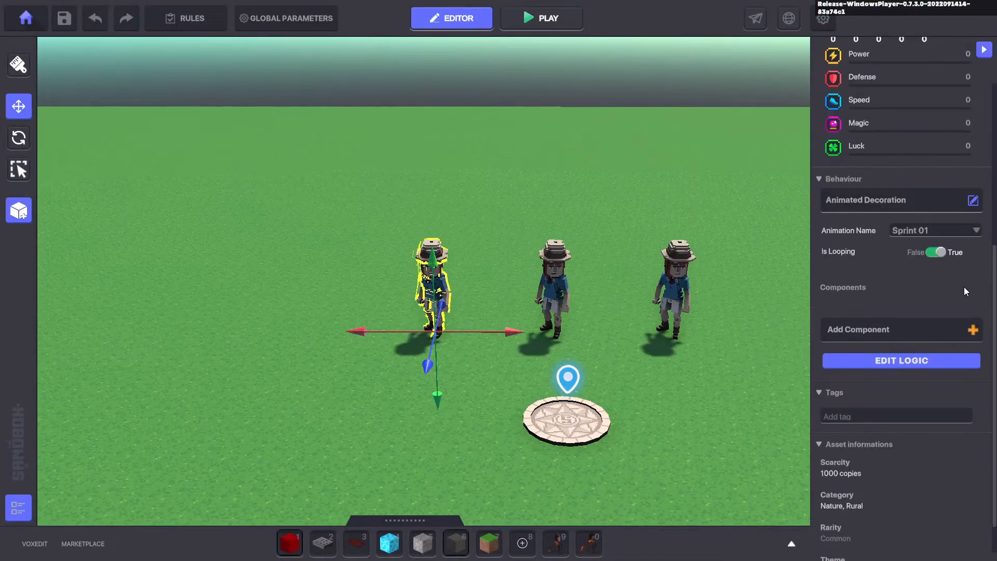
{"action": "left_click", "coordinate": [938, 202]}
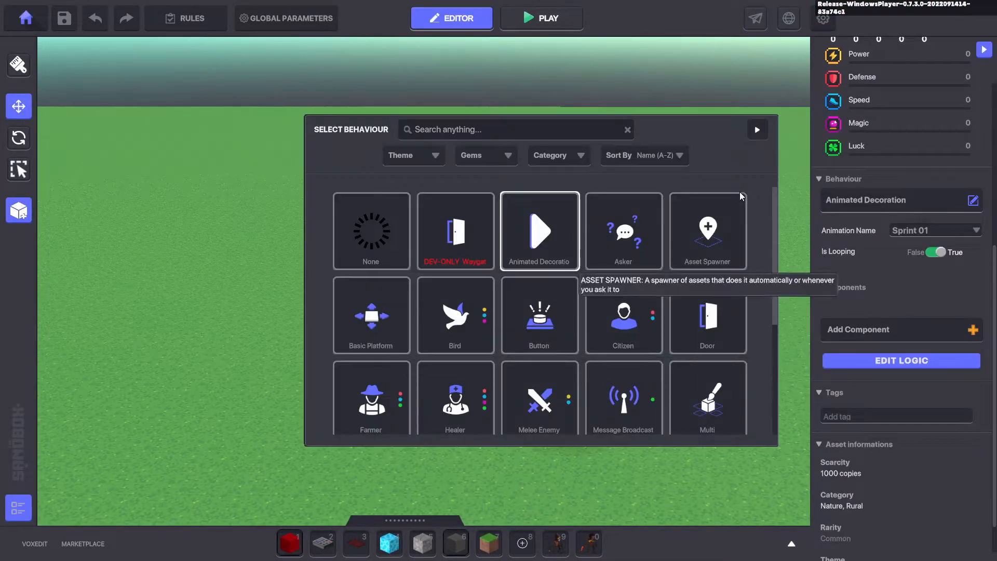
{"action": "left_click", "coordinate": [757, 134]}
{"action": "left_click", "coordinate": [883, 360]}
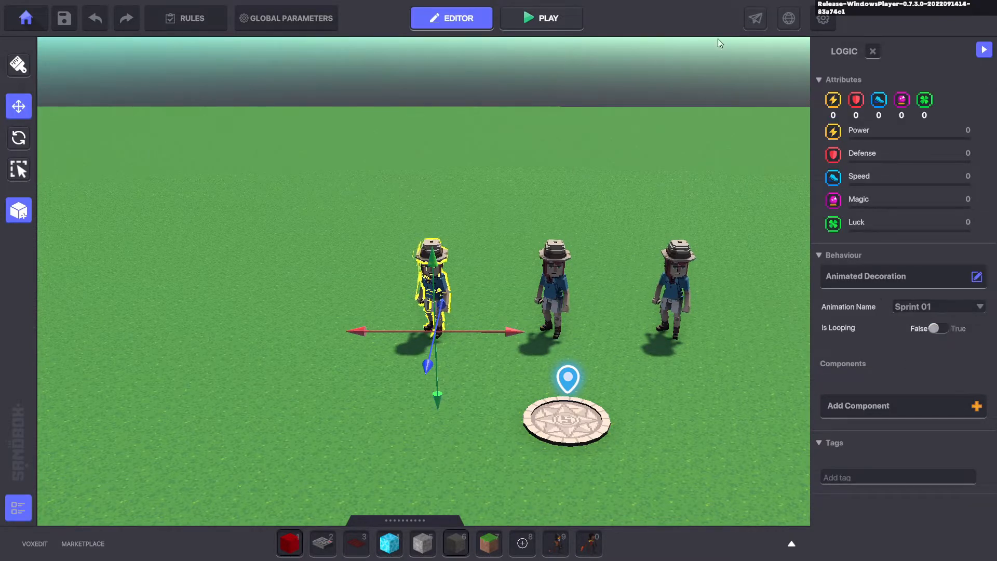
Play-test the scene, walk past the archeologists to watch the sprint animation with these logic settings, and return to the editor
{"action": "left_click", "coordinate": [531, 20]}
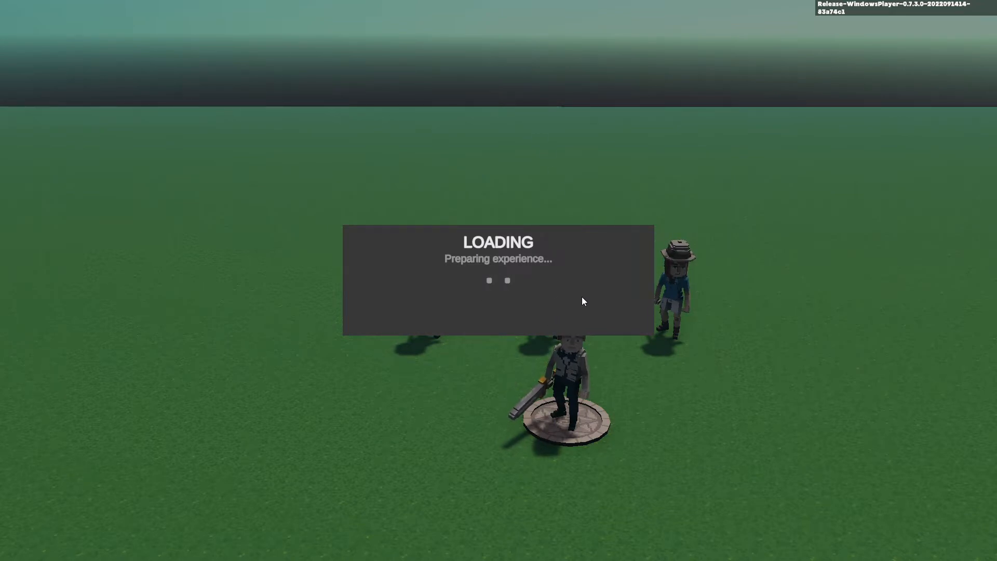
{"action": "key", "text": "w"}
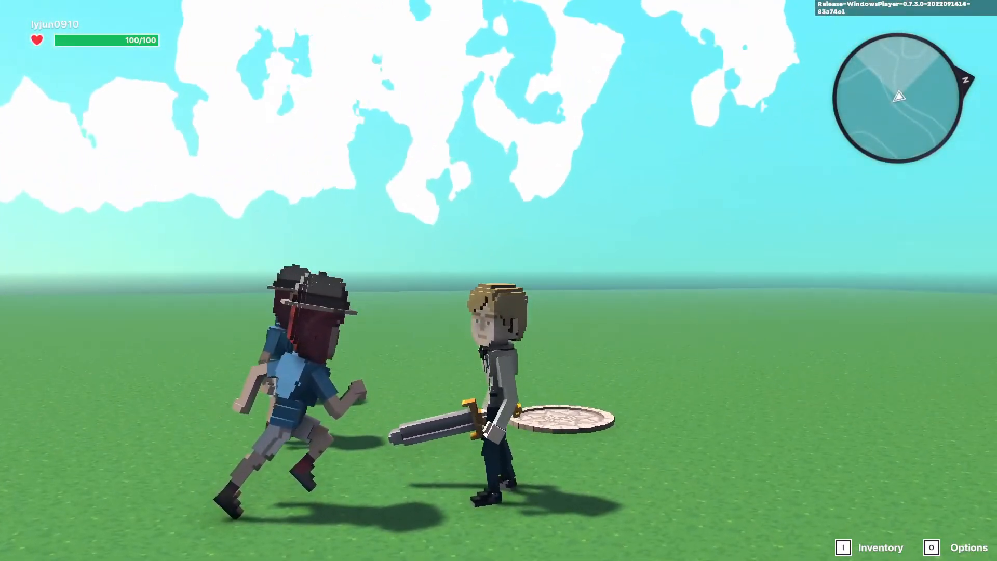
{"action": "key", "text": "Escape"}
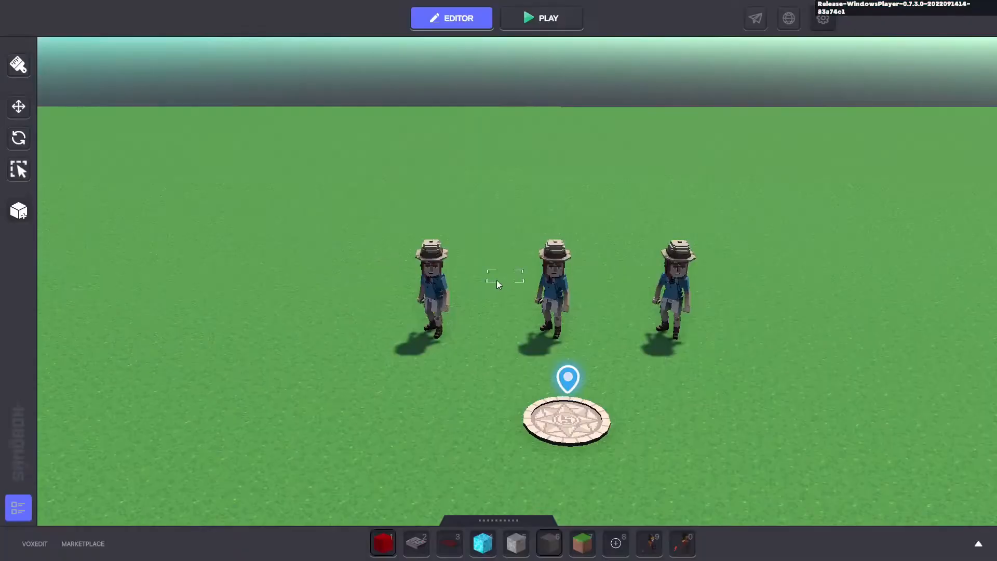
Set the leftmost archeologist's Animated Decoration animation to Walk 01
{"action": "left_click", "coordinate": [433, 299]}
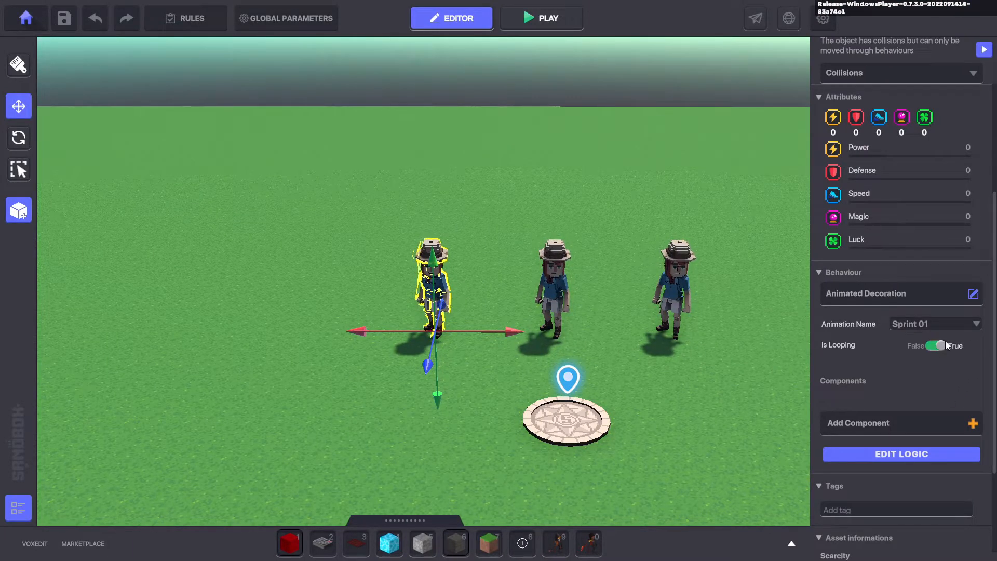
{"action": "left_click", "coordinate": [958, 322]}
{"action": "scroll", "coordinate": [948, 363], "scroll_direction": "down", "scroll_amount": 5}
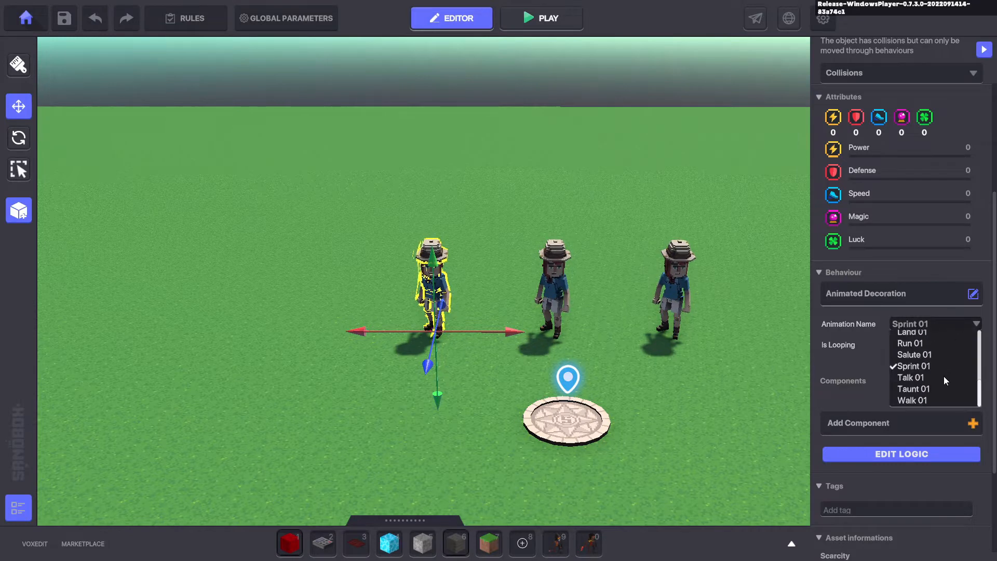
{"action": "left_click", "coordinate": [913, 400]}
Play-test the scene, move near the archeologists to watch the walk animation, and return to the editor
{"action": "left_click", "coordinate": [551, 30]}
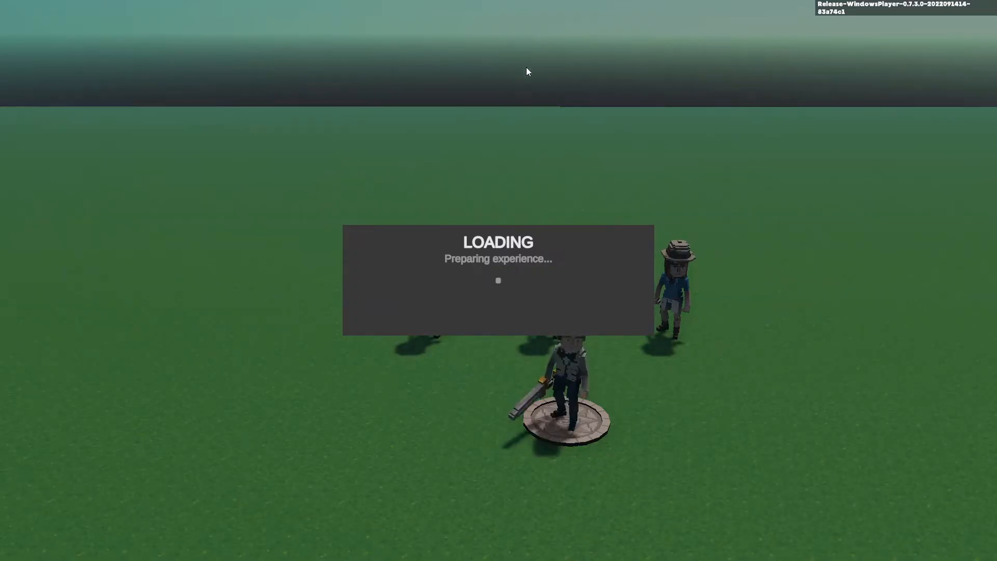
{"action": "key", "text": "a"}
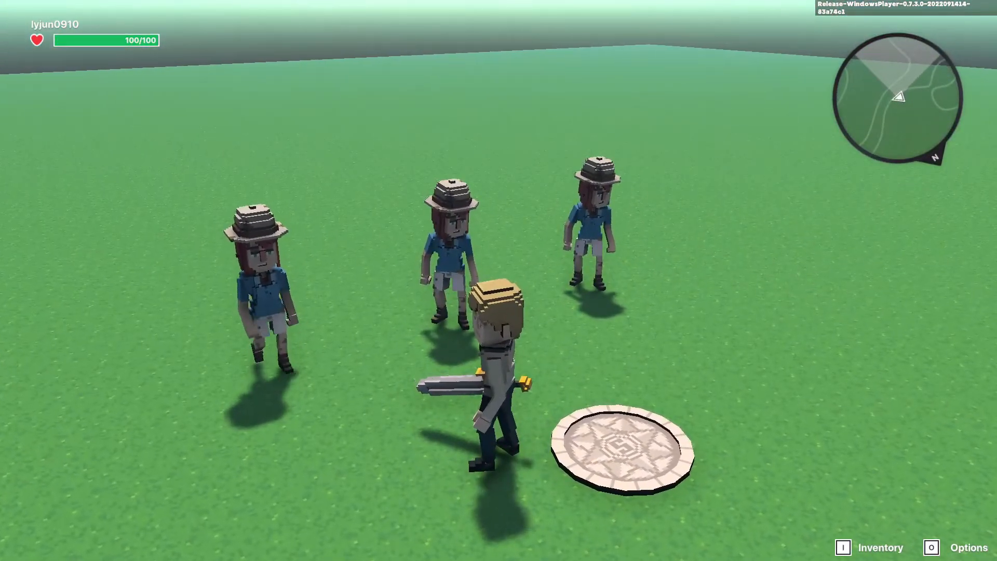
{"action": "key", "text": "Escape"}
Assign the Asker behaviour to the leftmost archeologist, then briefly play-test the scene and return to the editor
{"action": "left_click", "coordinate": [439, 290]}
{"action": "scroll", "coordinate": [973, 292], "scroll_direction": "down", "scroll_amount": 1}
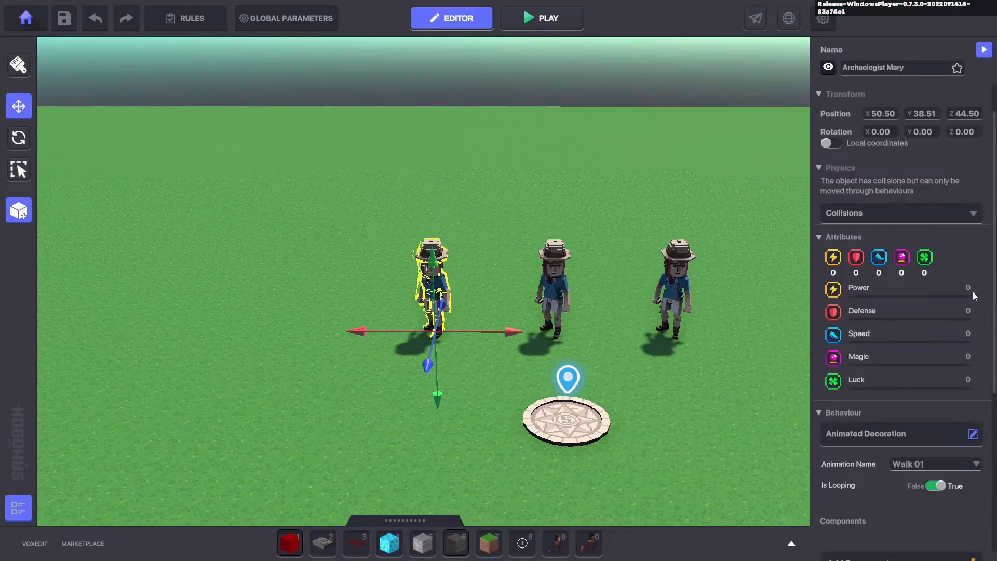
{"action": "scroll", "coordinate": [896, 395], "scroll_direction": "down", "scroll_amount": 1}
{"action": "scroll", "coordinate": [870, 358], "scroll_direction": "down", "scroll_amount": 1}
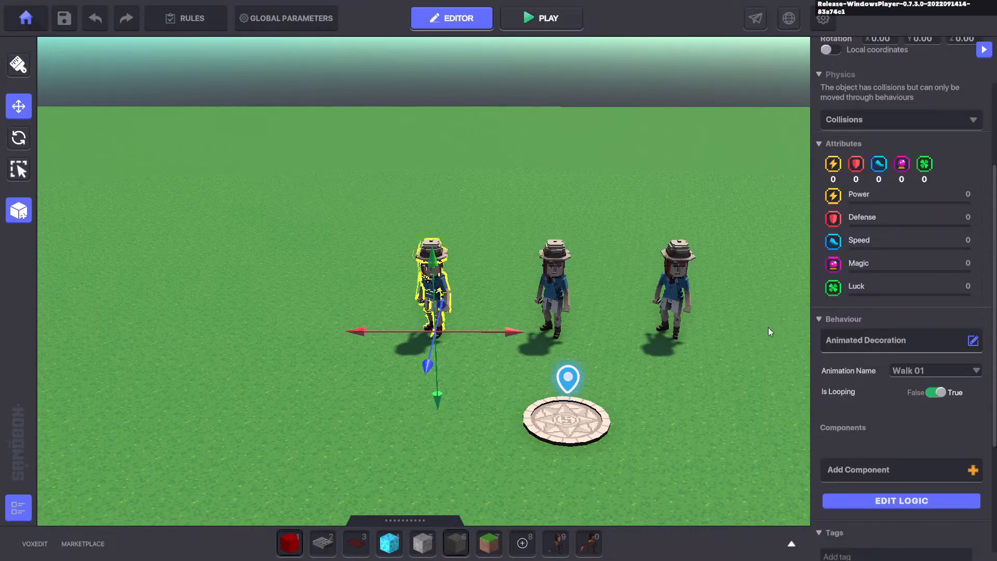
{"action": "scroll", "coordinate": [761, 332], "scroll_direction": "down", "scroll_amount": 3}
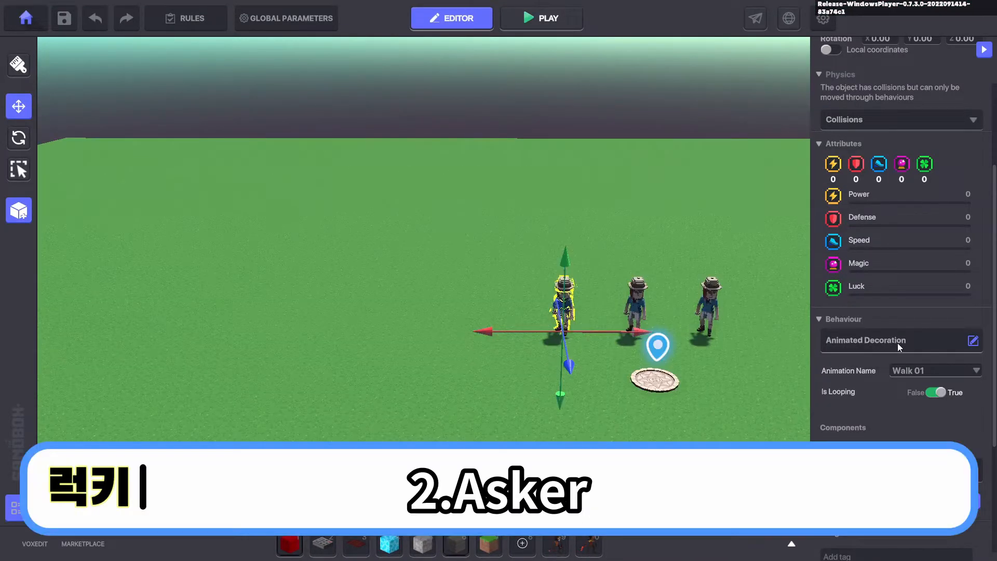
{"action": "left_click", "coordinate": [899, 345]}
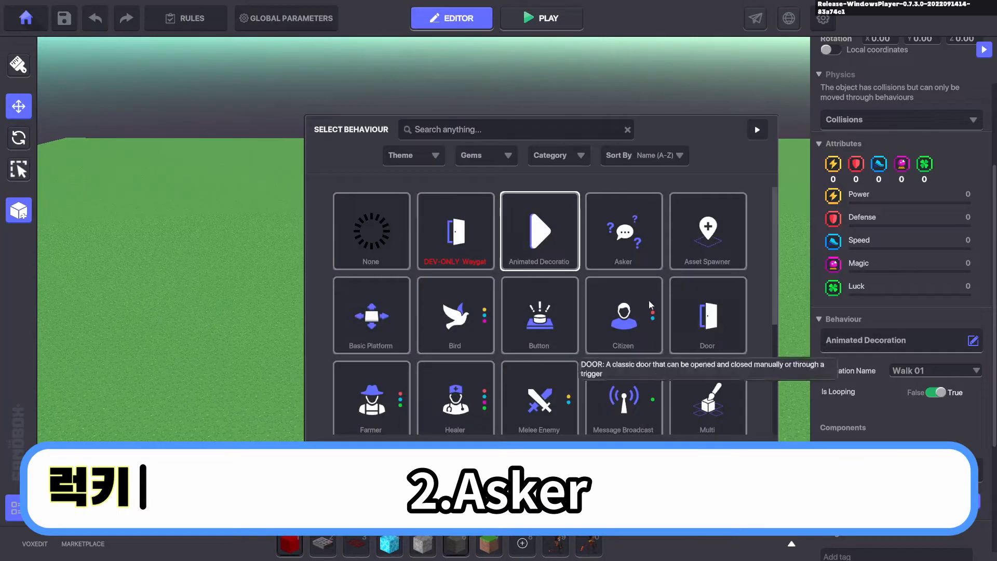
{"action": "left_click", "coordinate": [635, 238]}
{"action": "key", "text": "w"}
{"action": "right_click_drag", "start_coordinate": [672, 267], "coordinate": [724, 269]}
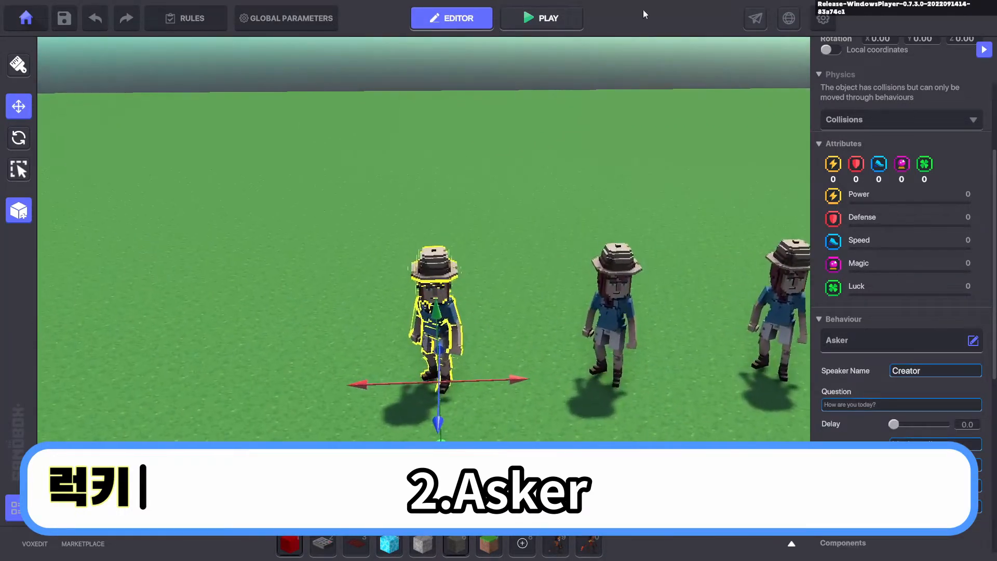
{"action": "left_click", "coordinate": [555, 21]}
{"action": "key", "text": "Escape"}
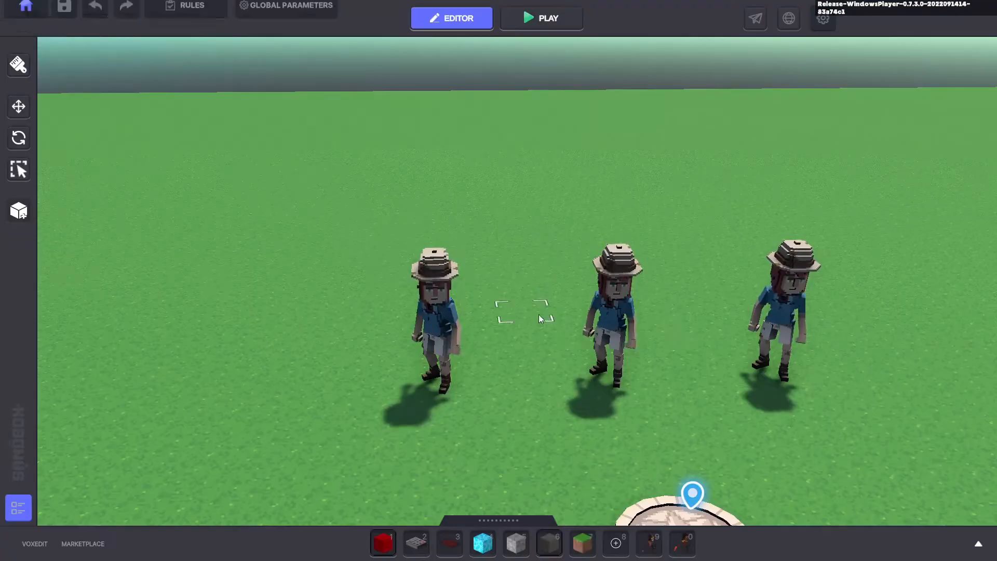
Delete the middle and rightmost archeologists from the scene
{"action": "left_click", "coordinate": [615, 340]}
{"action": "key", "text": "Delete"}
{"action": "left_click", "coordinate": [772, 315]}
{"action": "key", "text": "Delete"}
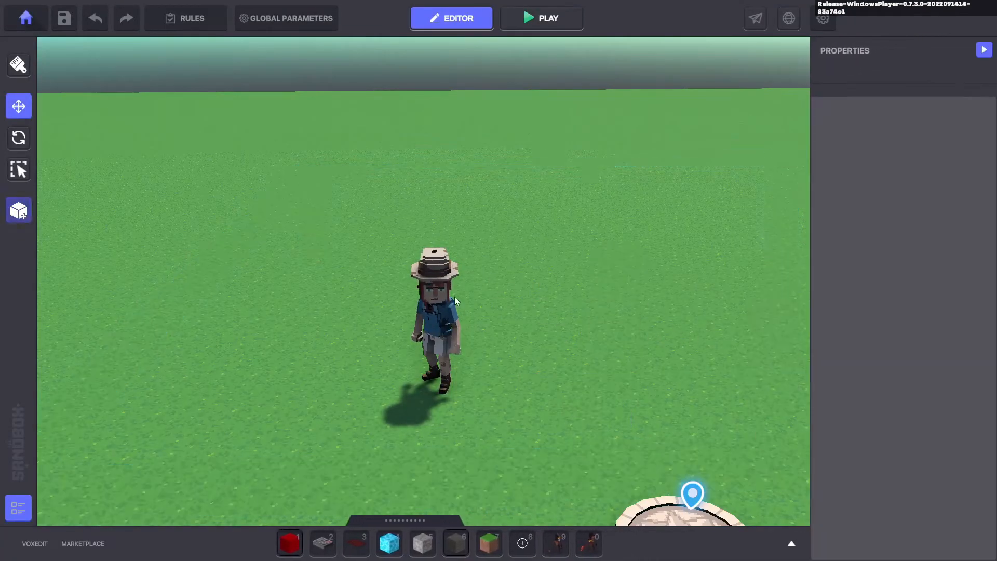
Move the remaining archeologist along the X axis to 47.50, in front of the avatar's portal, and deselect it
{"action": "left_click", "coordinate": [454, 297]}
{"action": "left_click_drag", "start_coordinate": [509, 378], "coordinate": [722, 376]}
{"action": "left_click", "coordinate": [585, 107]}
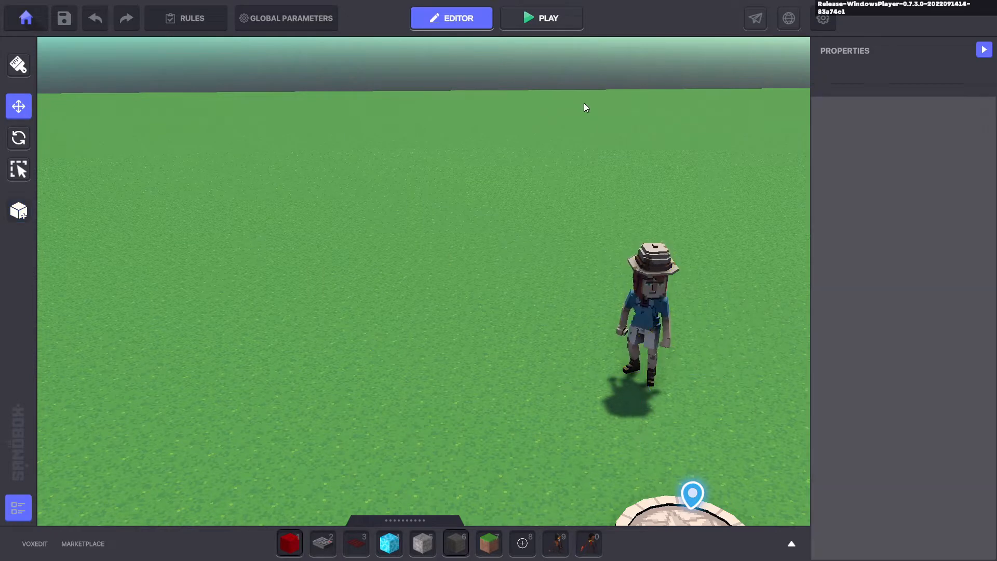
Rotate the avatar's portal 180 degrees about the Y axis
{"action": "key", "text": "s"}
{"action": "right_click_drag", "start_coordinate": [819, 434], "coordinate": [407, 327]}
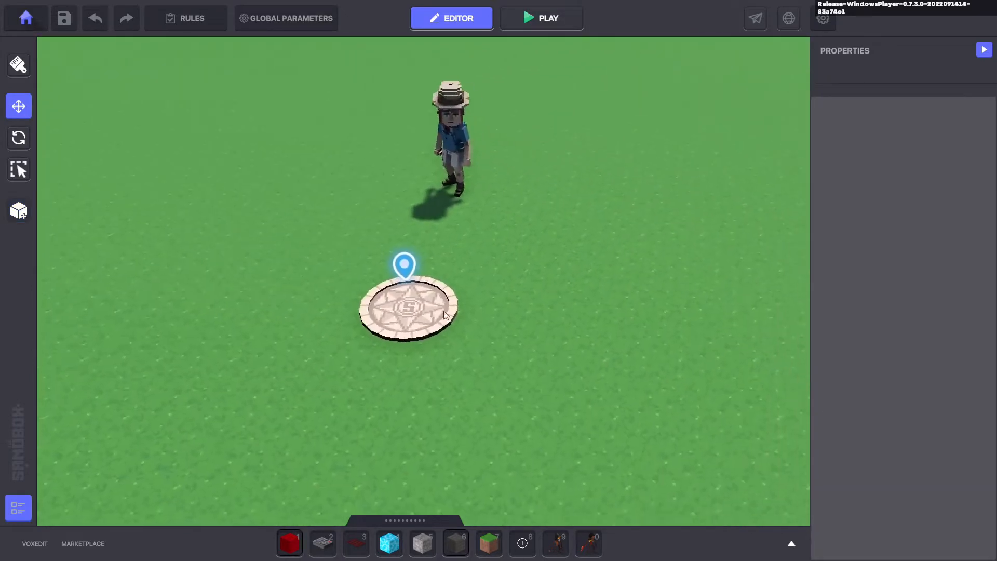
{"action": "left_click", "coordinate": [398, 332]}
{"action": "left_click", "coordinate": [19, 138]}
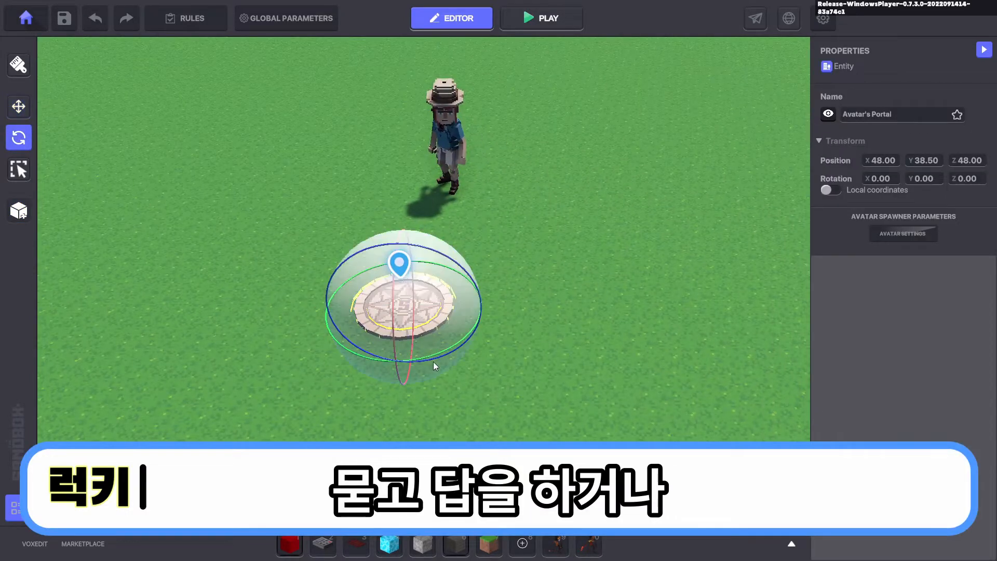
{"action": "left_click_drag", "start_coordinate": [370, 360], "coordinate": [776, 330]}
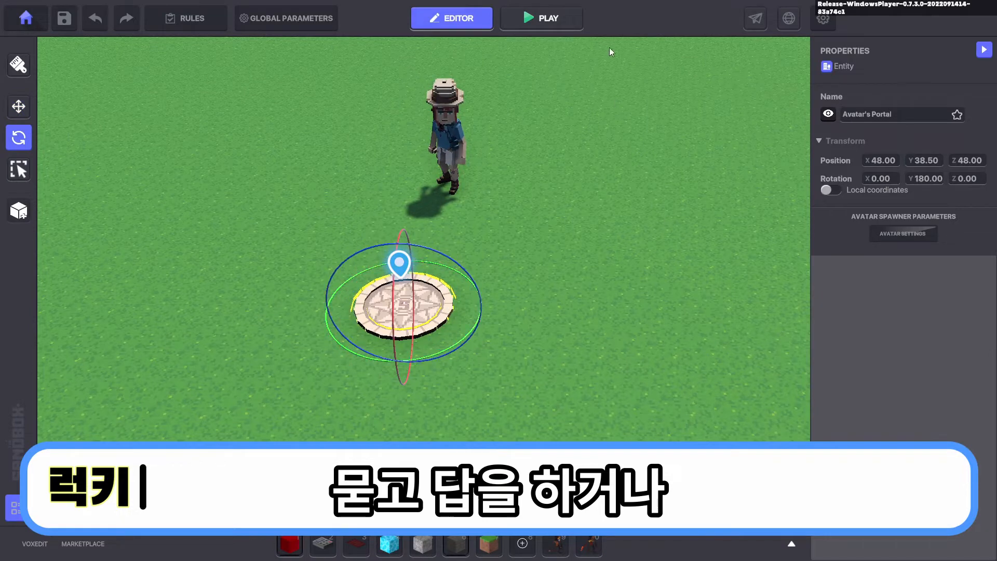
Play-test the scene, walk up to the archeologist to trigger its question, and answer "I feel good!"
{"action": "left_click", "coordinate": [572, 19]}
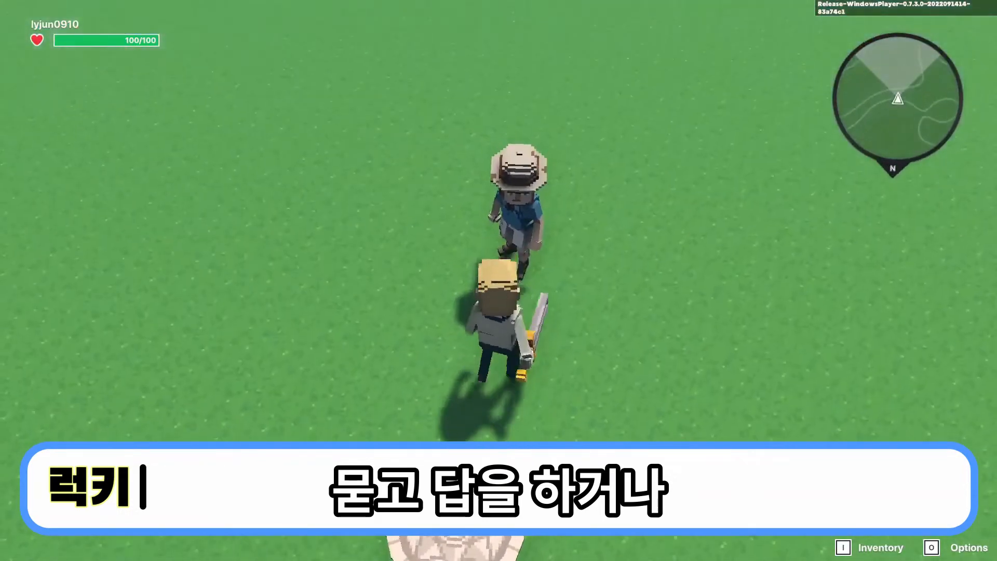
{"action": "key", "text": "w"}
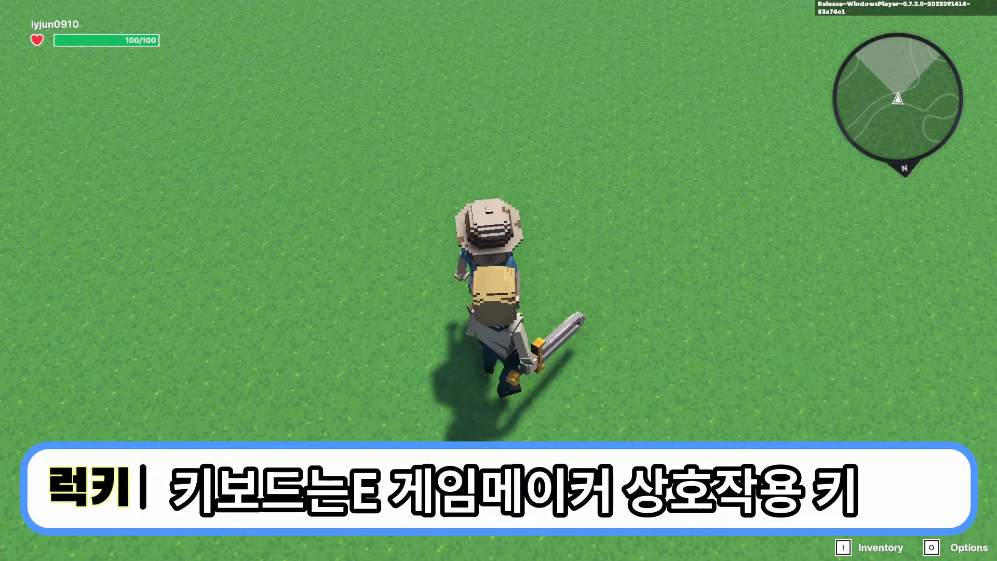
{"action": "key", "text": "s"}
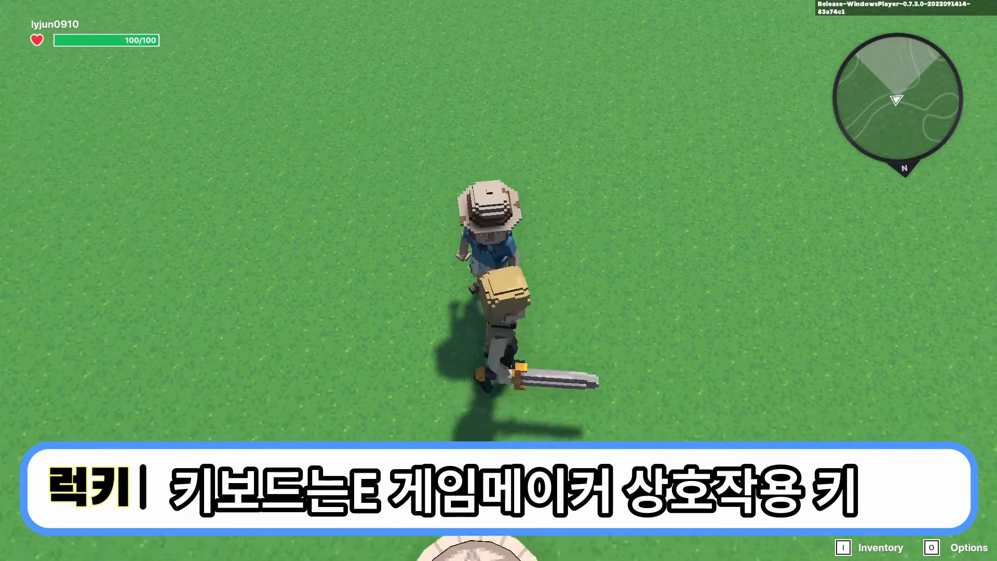
{"action": "key", "text": "w"}
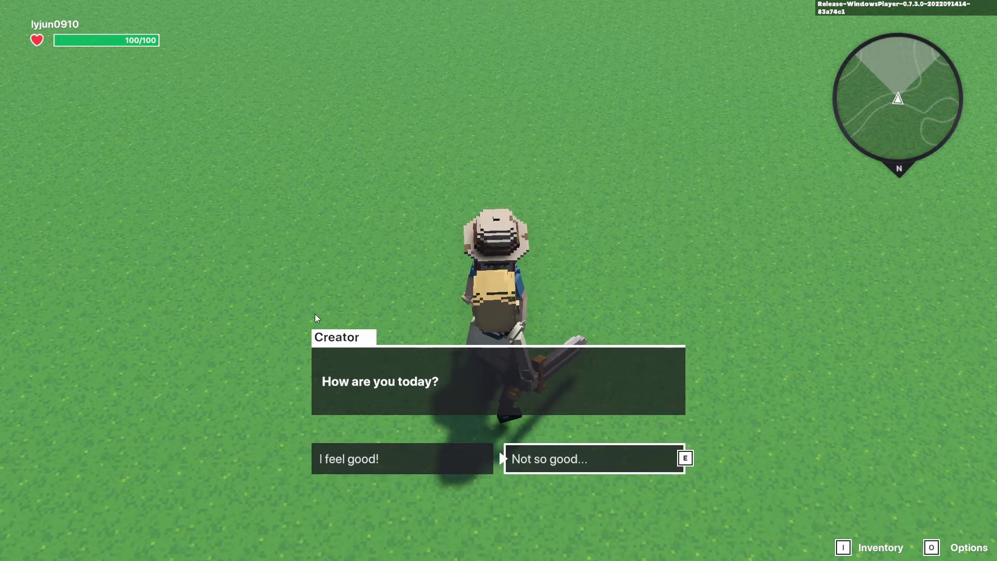
{"action": "left_click", "coordinate": [350, 463]}
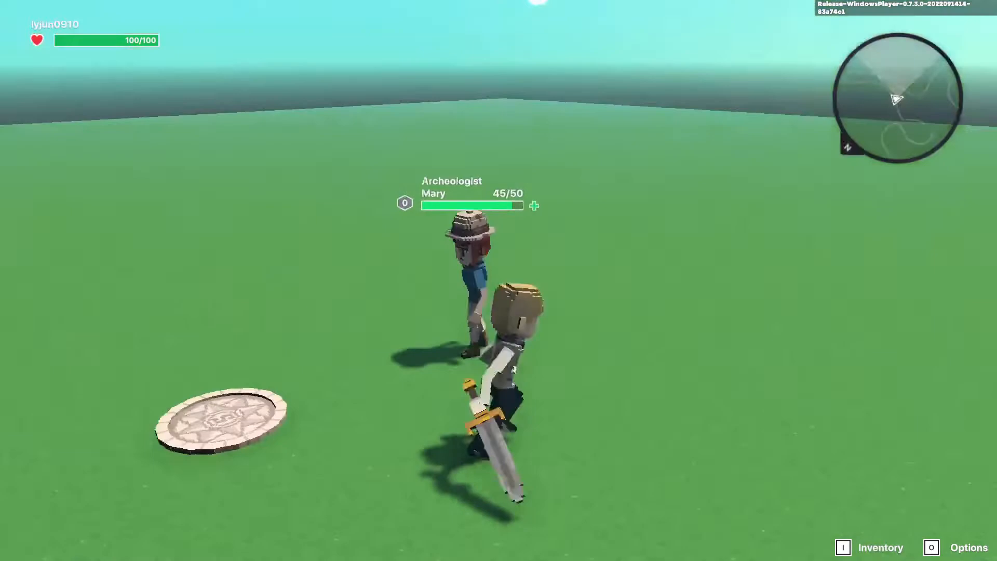
Attack the archeologist with the sword to test its health, and return to the editor
{"action": "left_click", "coordinate": [498, 281]}
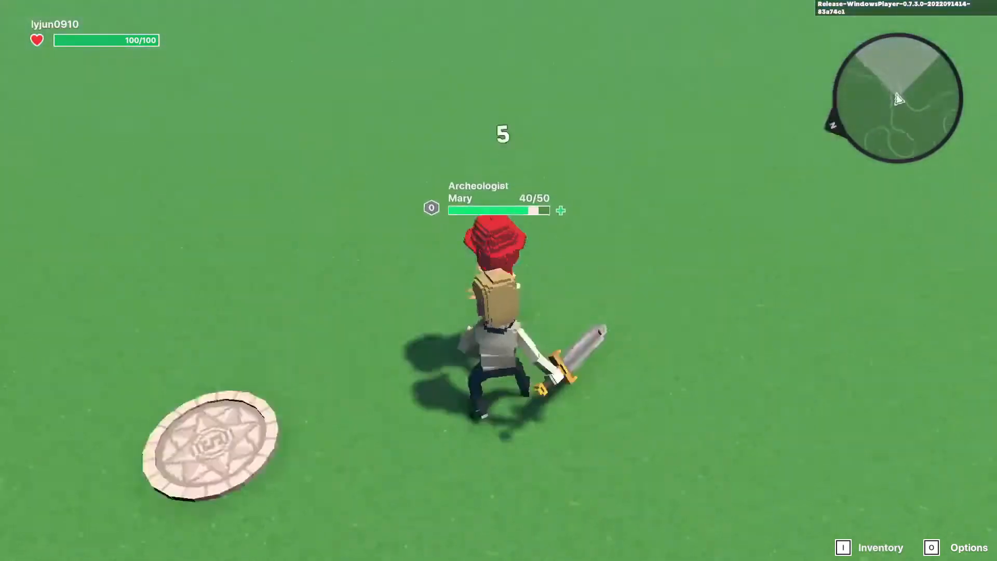
{"action": "left_click", "coordinate": [499, 281]}
{"action": "left_click", "coordinate": [499, 280]}
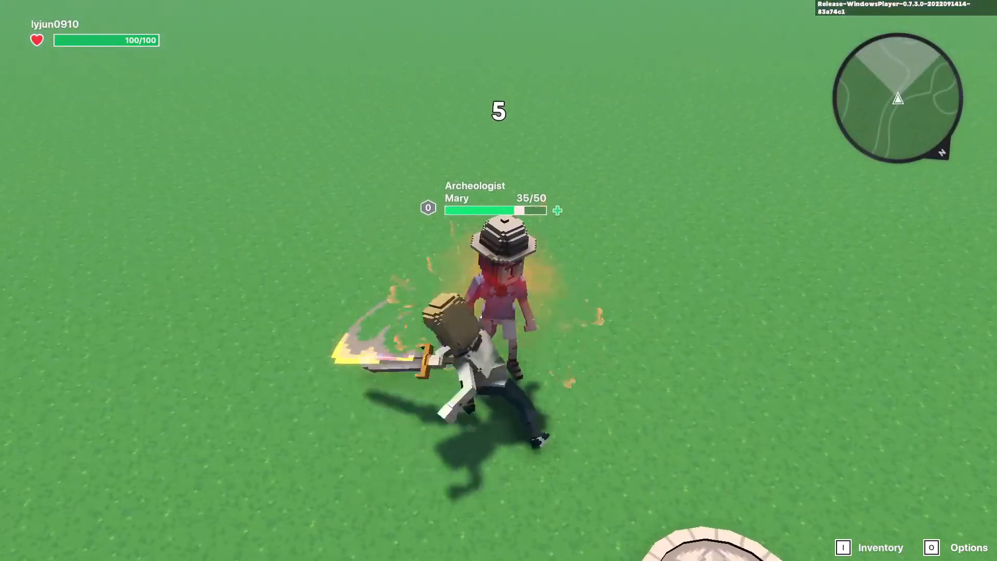
{"action": "key", "text": "Escape"}
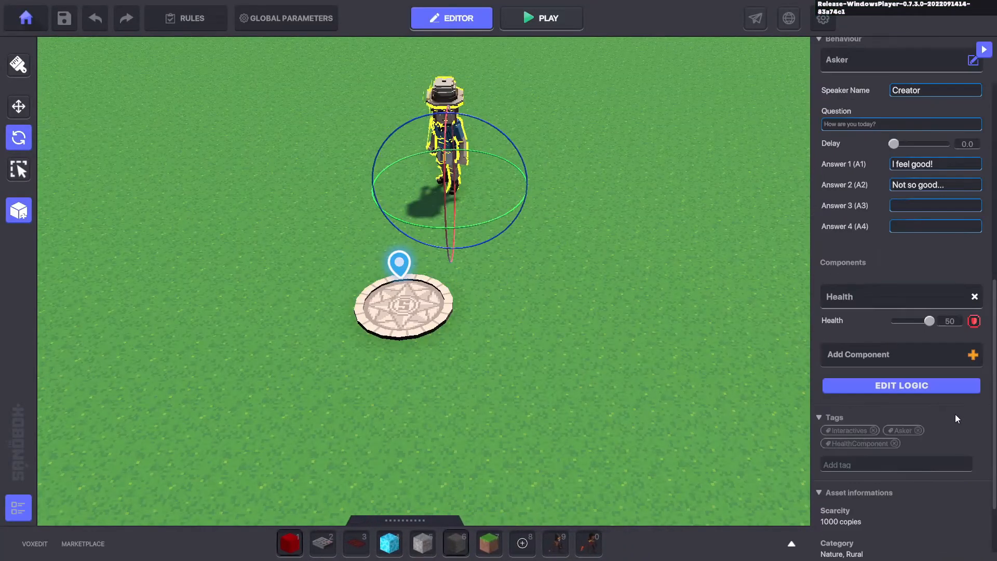
Remove the Health component from the archeologist
{"action": "left_click", "coordinate": [976, 297]}
{"action": "scroll", "coordinate": [930, 461], "scroll_direction": "up", "scroll_amount": 3}
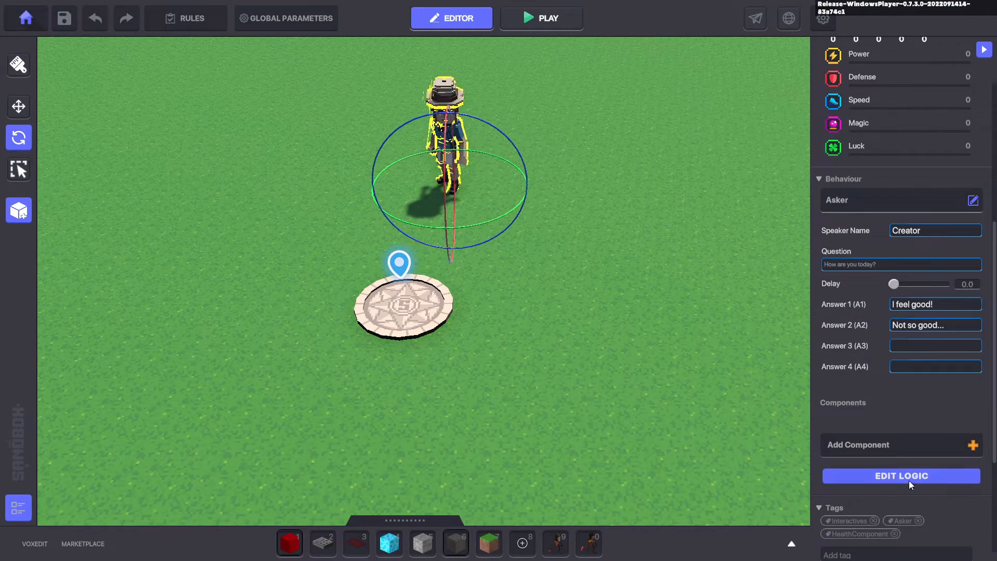
Review the archeologist's Asker properties, then open its logic and examine the required message and the messages sent for each answer
{"action": "scroll", "coordinate": [909, 259], "scroll_direction": "up", "scroll_amount": 5}
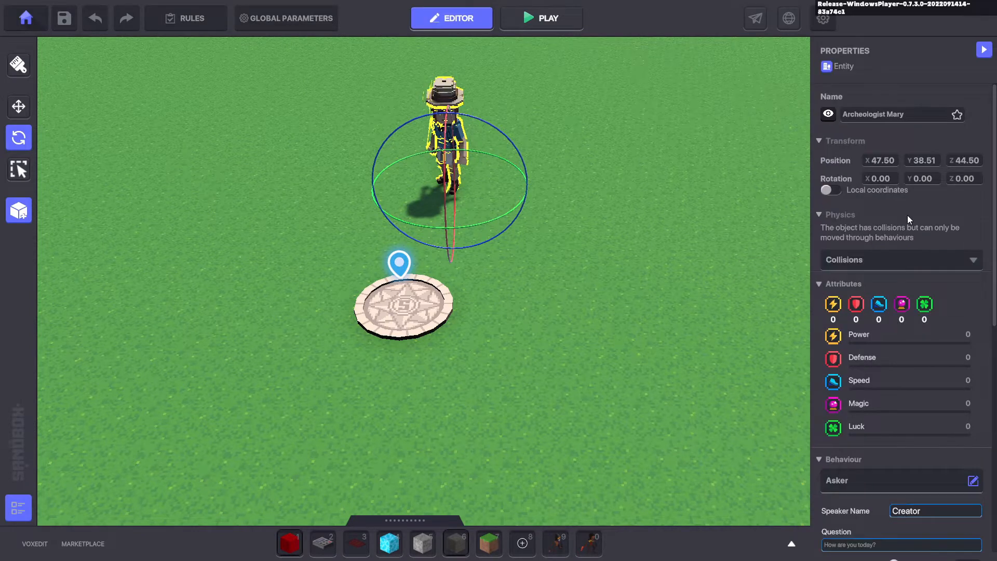
{"action": "scroll", "coordinate": [914, 234], "scroll_direction": "down", "scroll_amount": 5}
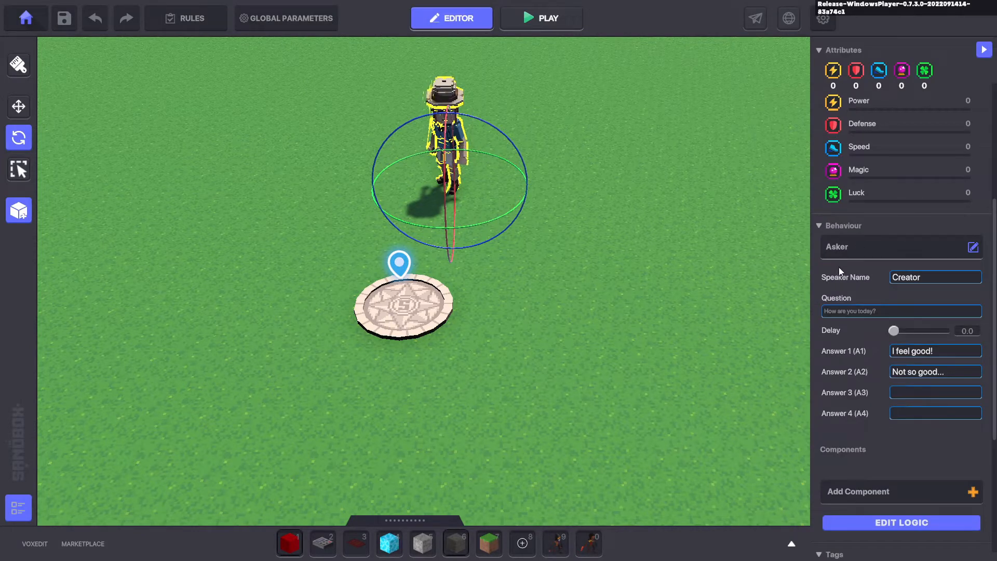
{"action": "scroll", "coordinate": [890, 327], "scroll_direction": "down", "scroll_amount": 1}
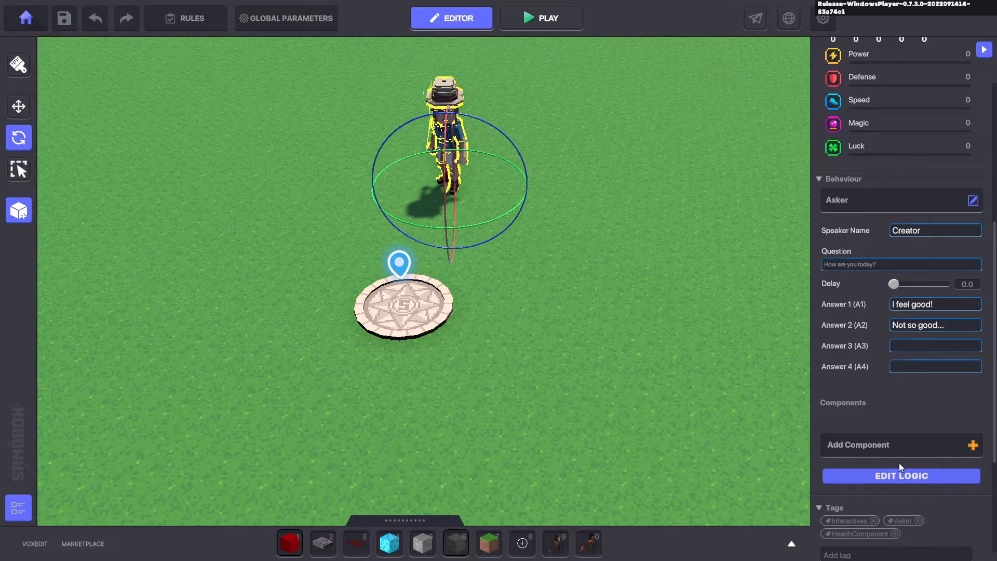
{"action": "left_click", "coordinate": [926, 479]}
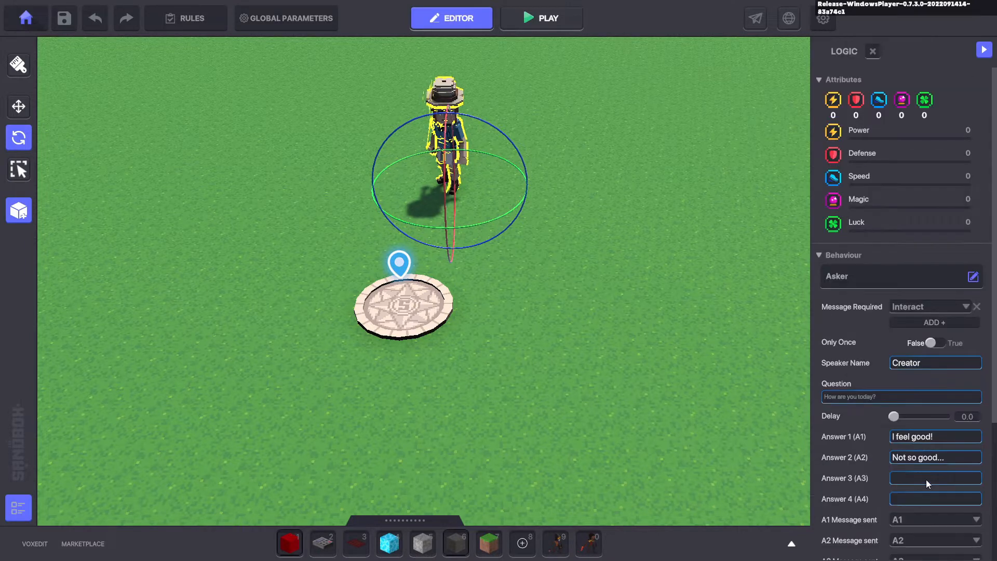
{"action": "scroll", "coordinate": [938, 416], "scroll_direction": "down", "scroll_amount": 3}
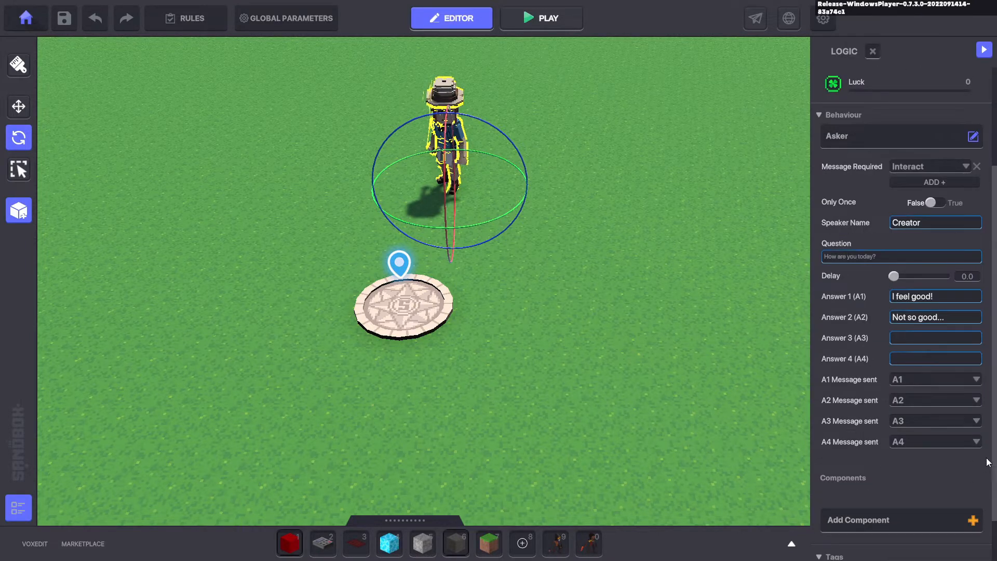
Review the Asker's question, answer texts and message settings in the archeologist's logic
{"action": "scroll", "coordinate": [933, 411], "scroll_direction": "up", "scroll_amount": 3}
{"action": "scroll", "coordinate": [930, 311], "scroll_direction": "down", "scroll_amount": 2}
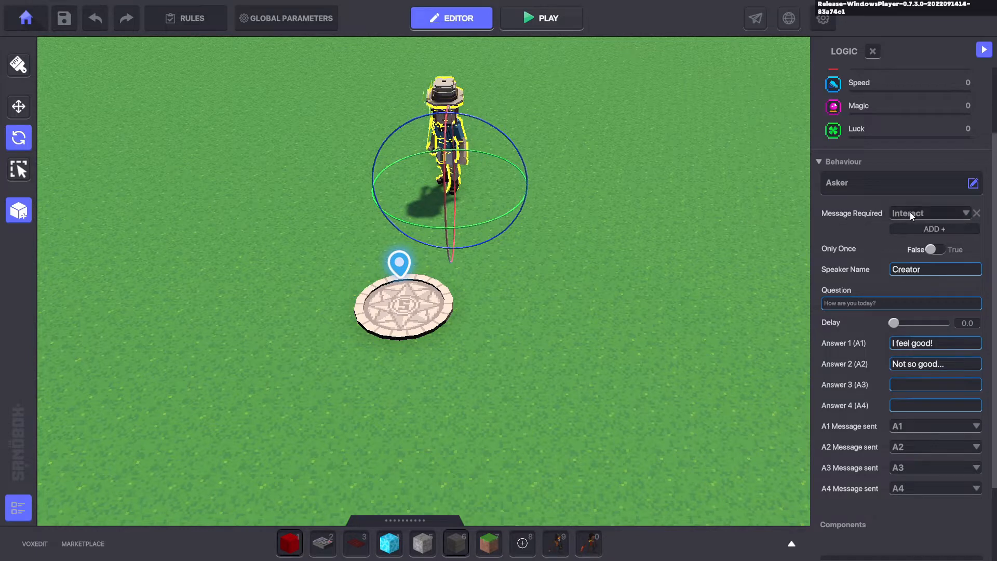
{"action": "mouse_move", "coordinate": [843, 213]}
{"action": "scroll", "coordinate": [883, 364], "scroll_direction": "down", "scroll_amount": 3}
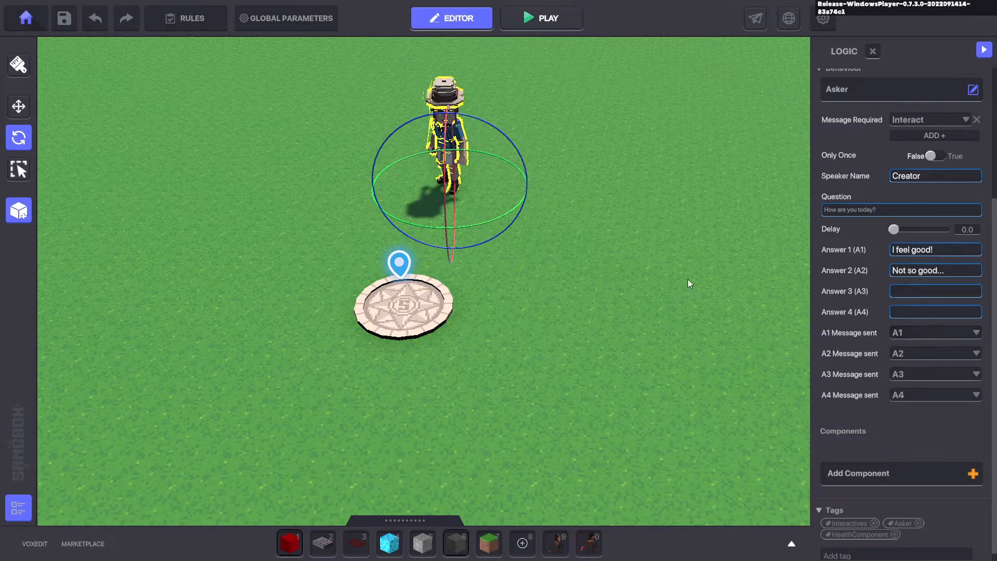
Place a NumPad Switch on the grass near the archeologist and remove its Indicator component
{"action": "left_click", "coordinate": [324, 547]}
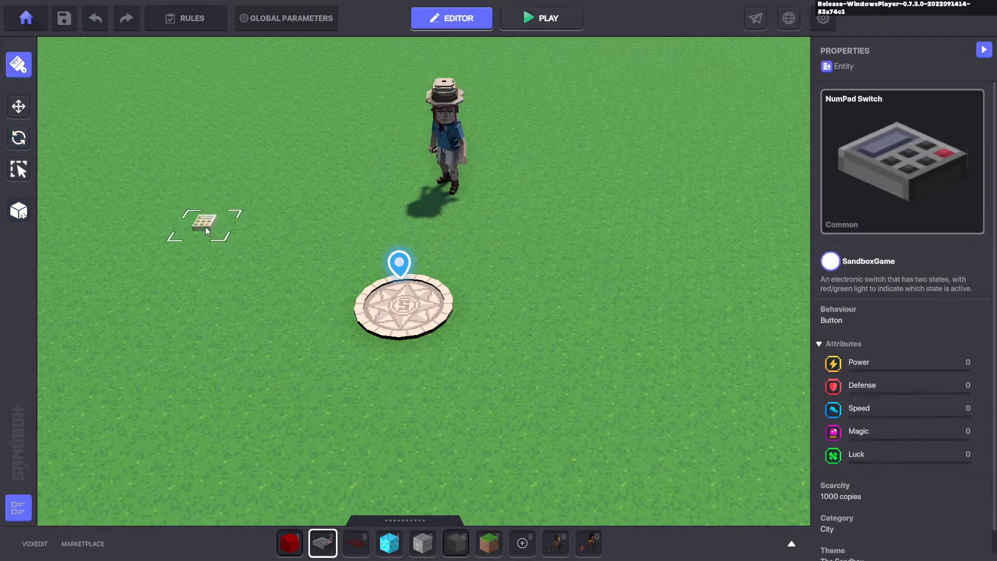
{"action": "left_click", "coordinate": [9, 118]}
{"action": "left_click", "coordinate": [203, 231]}
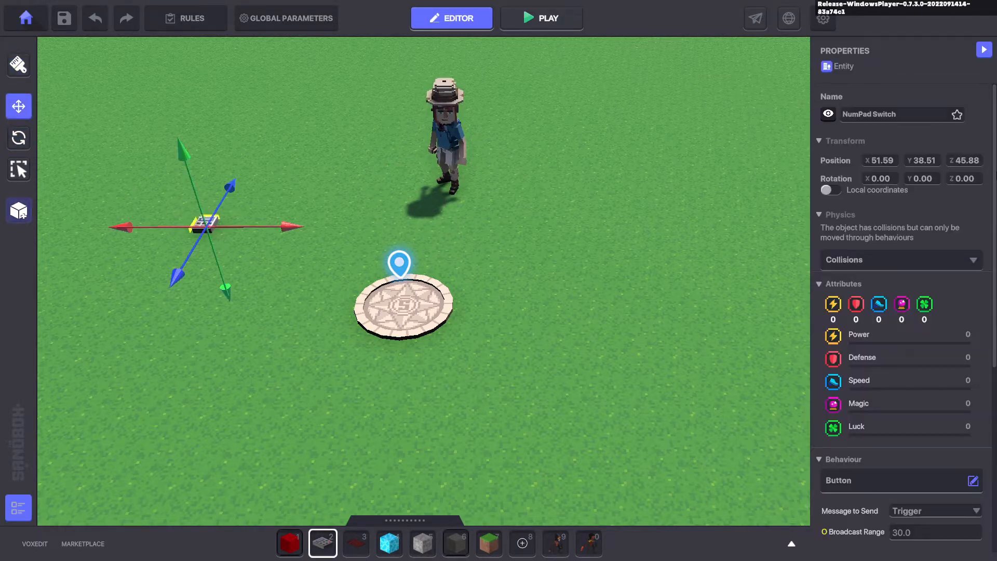
{"action": "scroll", "coordinate": [972, 259], "scroll_direction": "down", "scroll_amount": 5}
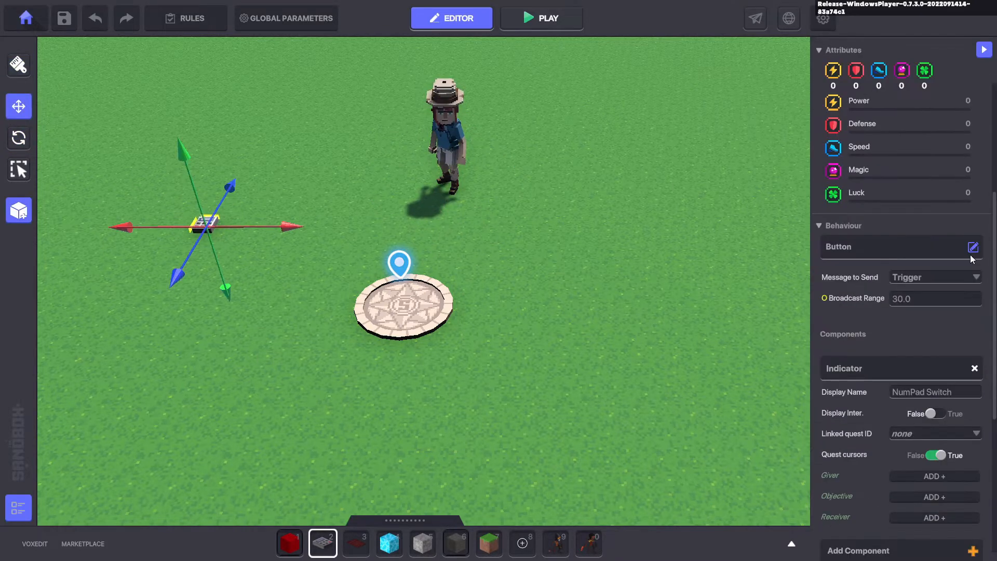
{"action": "left_click", "coordinate": [975, 369]}
{"action": "left_click", "coordinate": [906, 231]}
{"action": "left_click", "coordinate": [902, 294]}
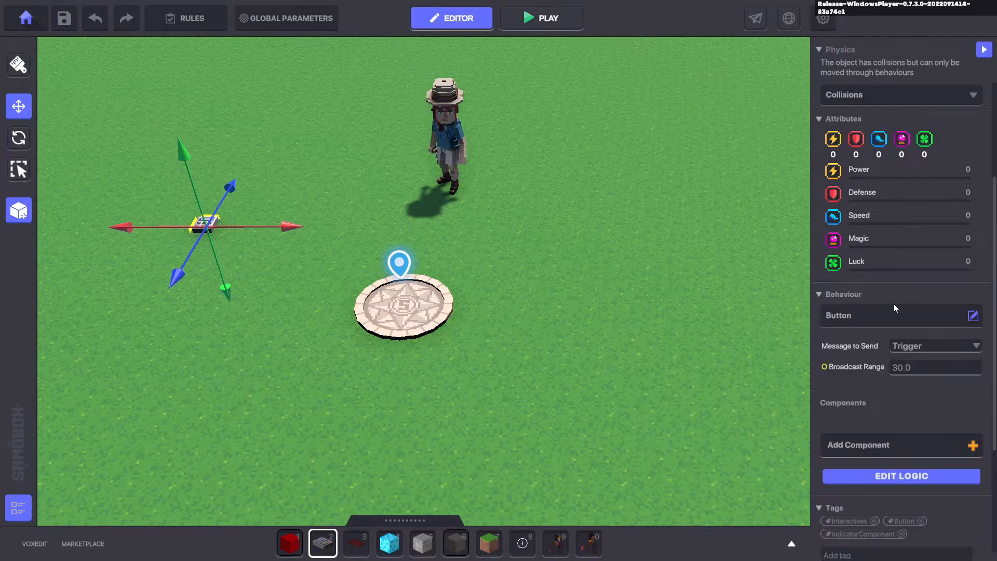
Change the NumPad Switch's behaviour to Multi and choose BLOCK Tiles / floor 01 as its block to spawn
{"action": "left_click", "coordinate": [872, 315]}
{"action": "scroll", "coordinate": [725, 306], "scroll_direction": "down", "scroll_amount": 2}
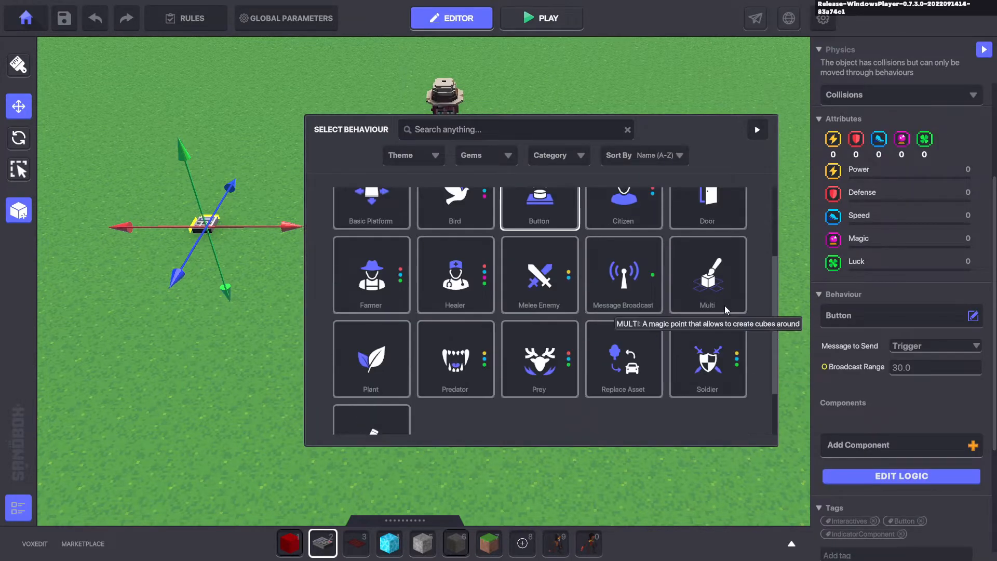
{"action": "left_click", "coordinate": [704, 289]}
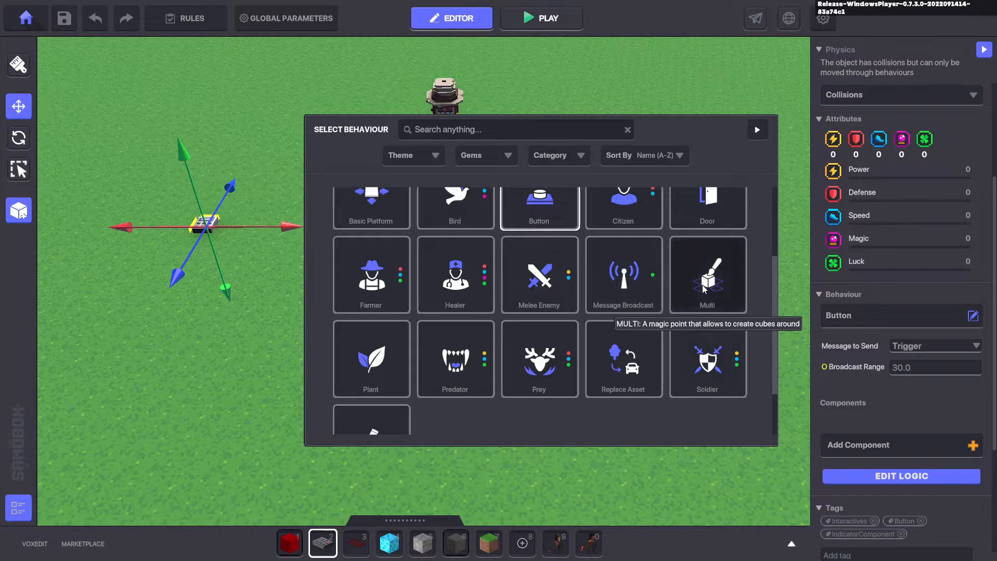
{"action": "left_click", "coordinate": [909, 387]}
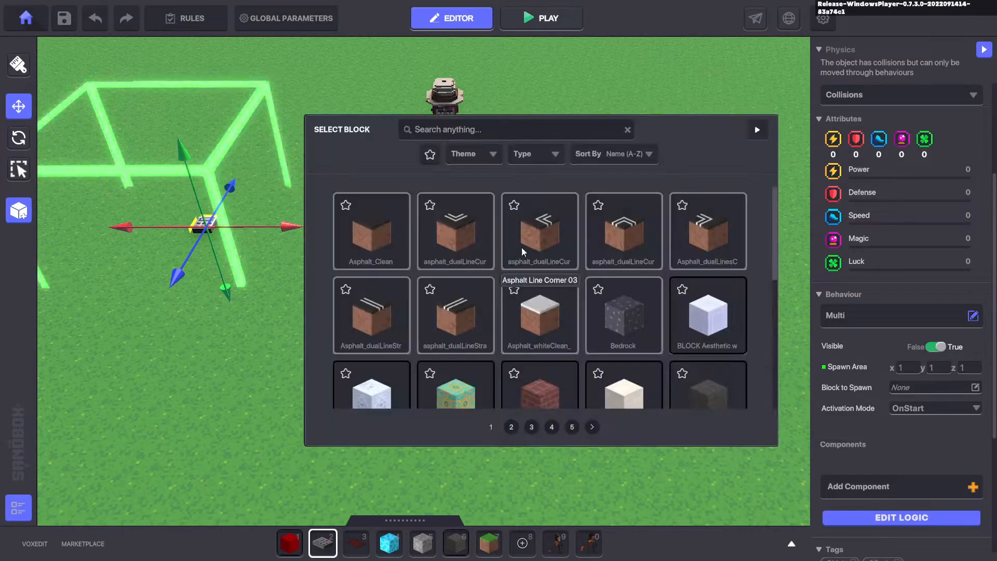
{"action": "scroll", "coordinate": [503, 245], "scroll_direction": "down", "scroll_amount": 3}
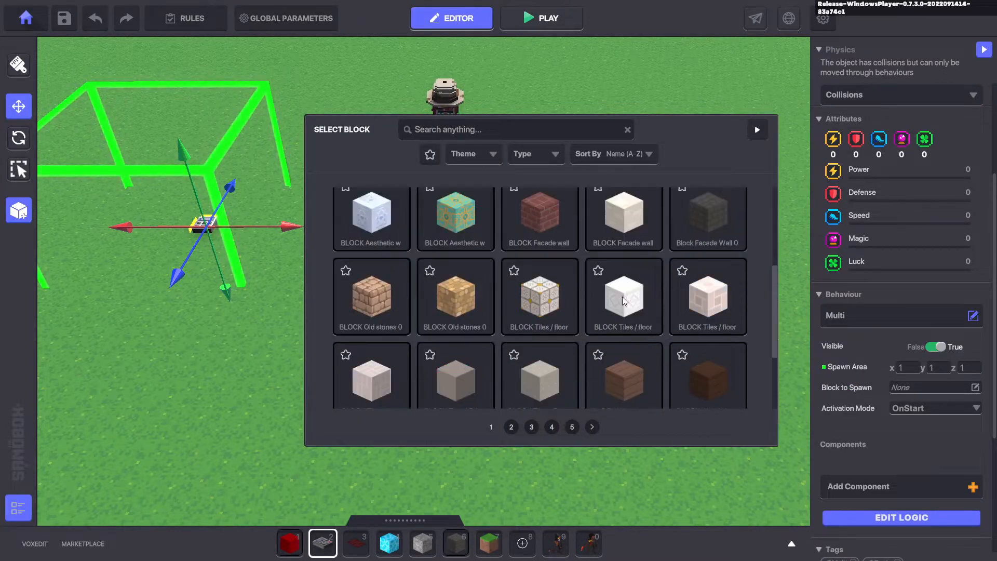
{"action": "left_click", "coordinate": [557, 305]}
Set the Multi behaviour's activation mode to OnReceiveMessage with A1 as the required message
{"action": "scroll", "coordinate": [928, 475], "scroll_direction": "down", "scroll_amount": 1}
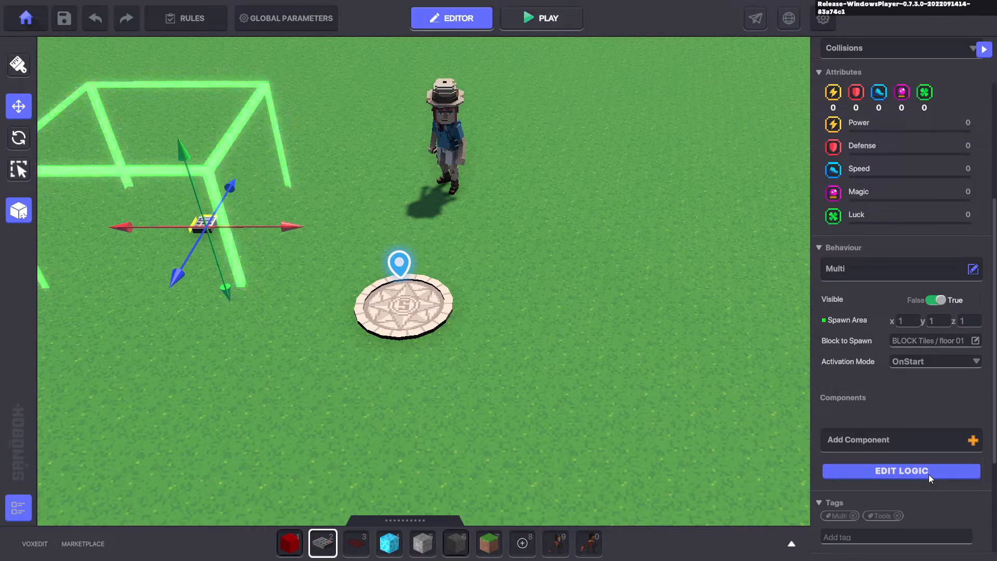
{"action": "left_click", "coordinate": [942, 367]}
{"action": "left_click", "coordinate": [923, 385]}
{"action": "left_click", "coordinate": [925, 385]}
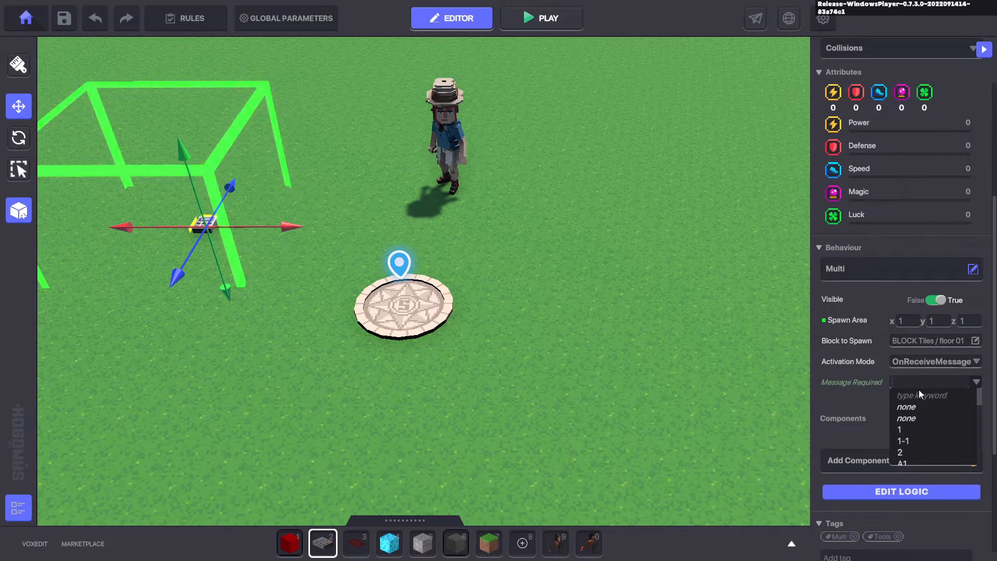
{"action": "type", "text": "A1"}
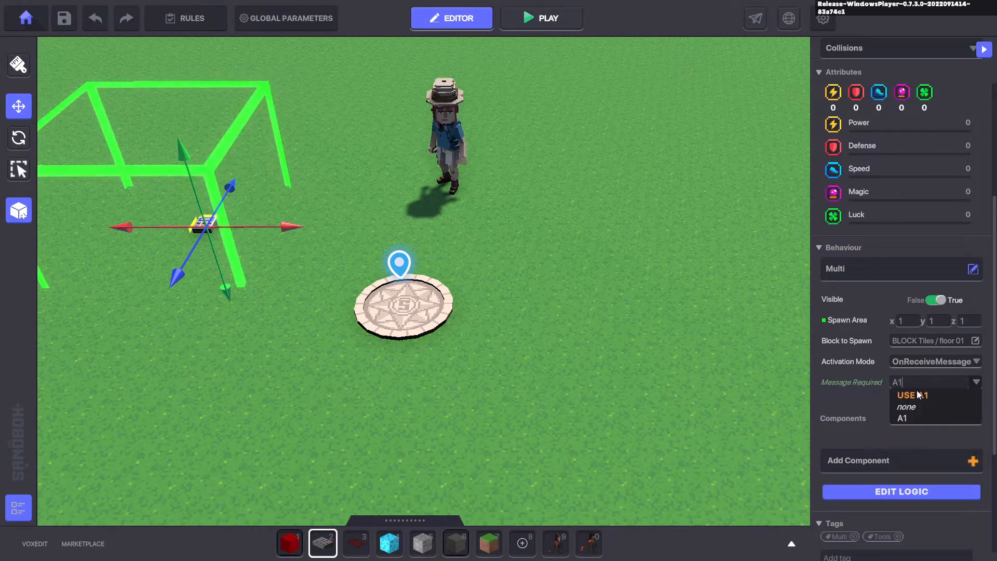
{"action": "left_click", "coordinate": [917, 393]}
Play-test the scene, trigger the archeologist's question, and try the answers "Not so good..." and "I feel good!"
{"action": "left_click", "coordinate": [523, 23]}
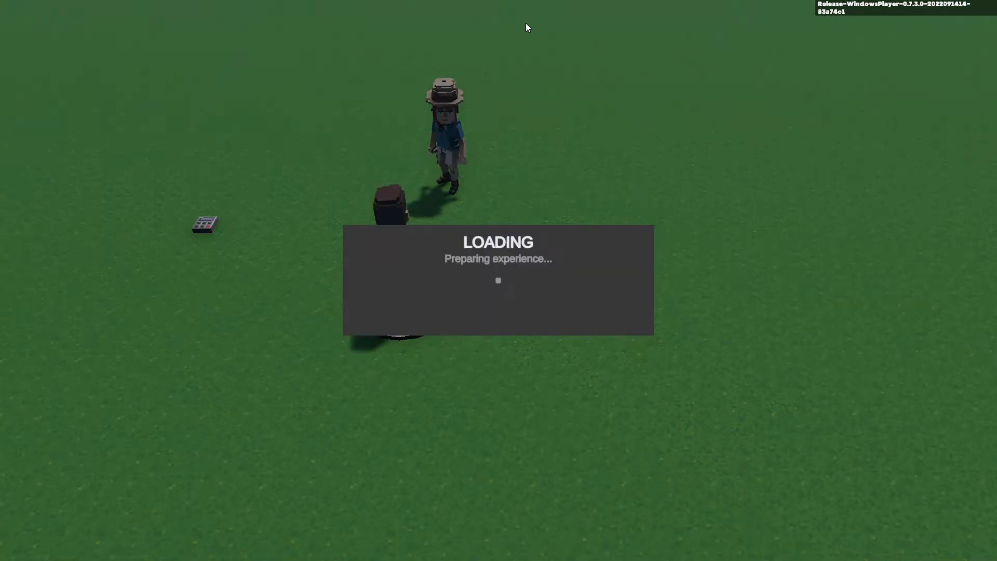
{"action": "key", "text": "w"}
{"action": "key", "text": "space"}
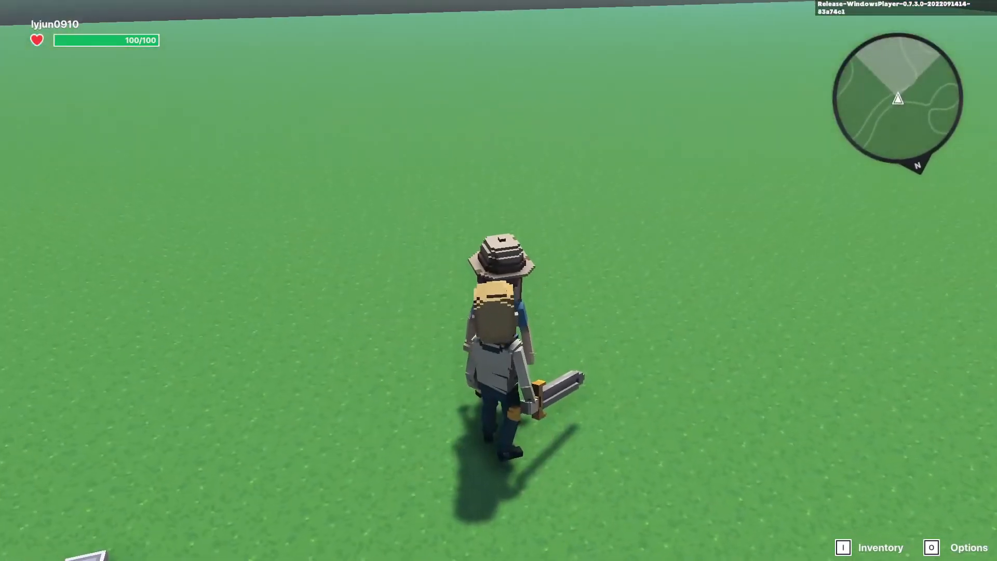
{"action": "key", "text": "e"}
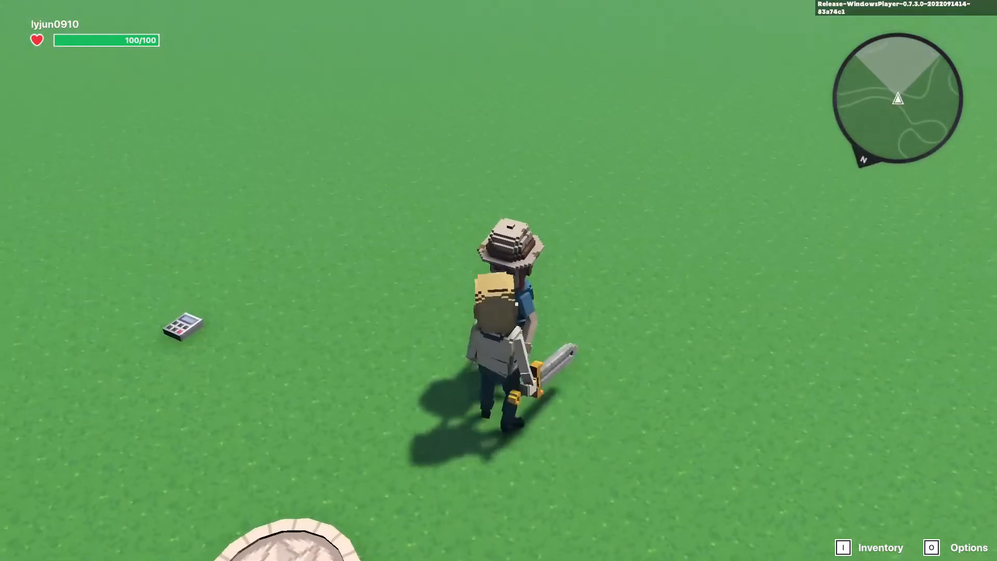
{"action": "key", "text": "e"}
{"action": "left_click", "coordinate": [567, 468]}
{"action": "key", "text": "e"}
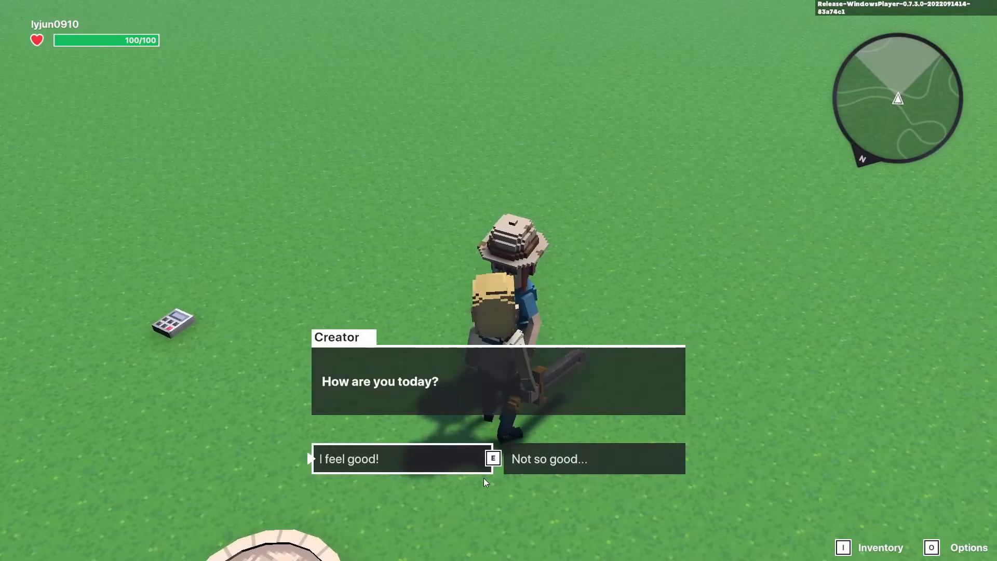
{"action": "left_click", "coordinate": [545, 461]}
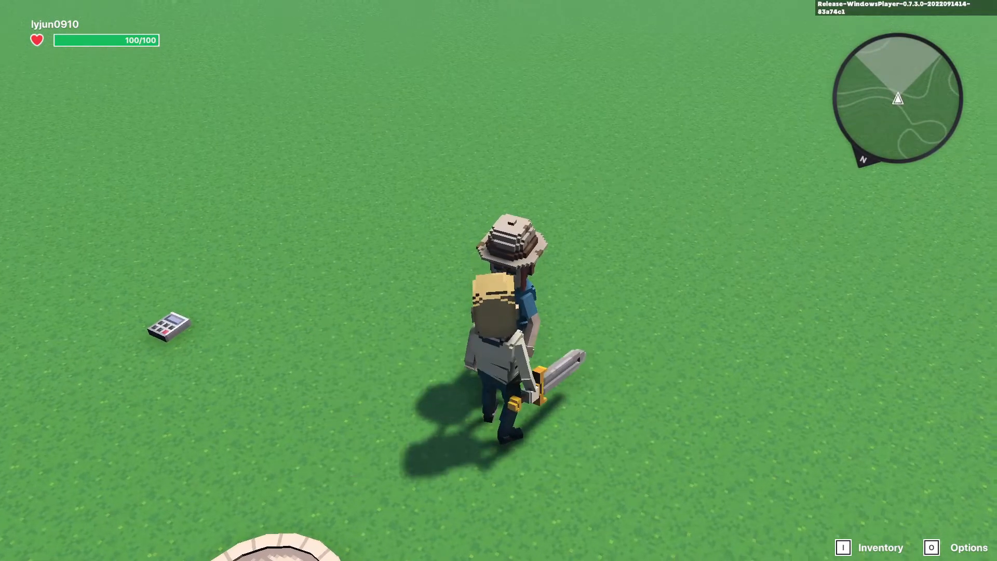
{"action": "key", "text": "e"}
{"action": "left_click", "coordinate": [405, 454]}
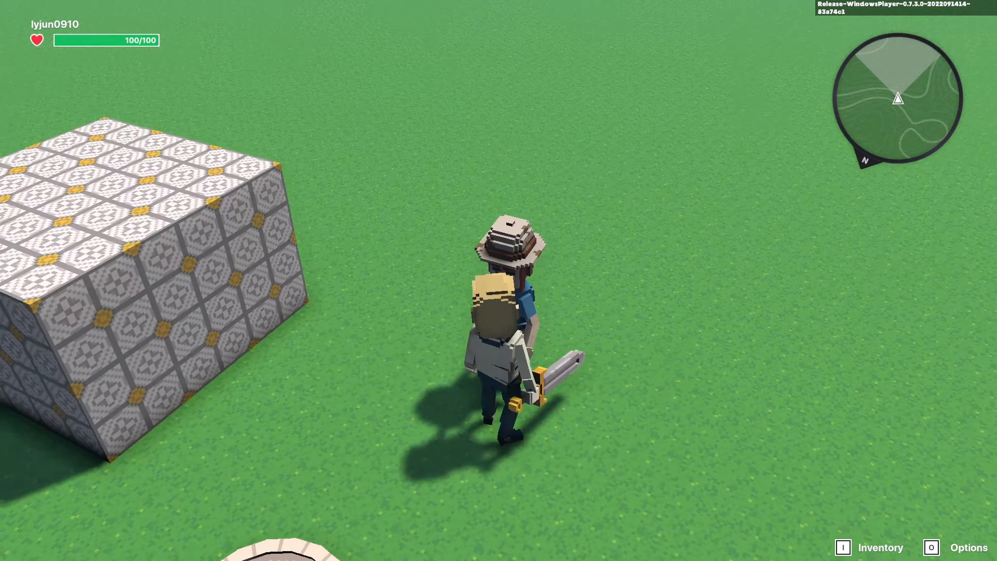
Run and jump around the spawned tile block to inspect it from several sides
{"action": "key", "text": "w"}
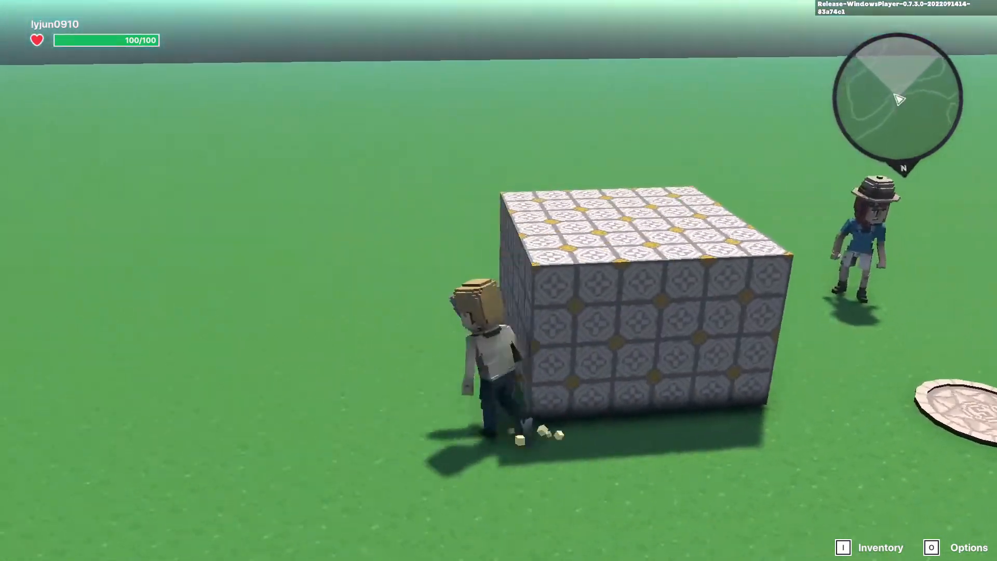
{"action": "key", "text": "w"}
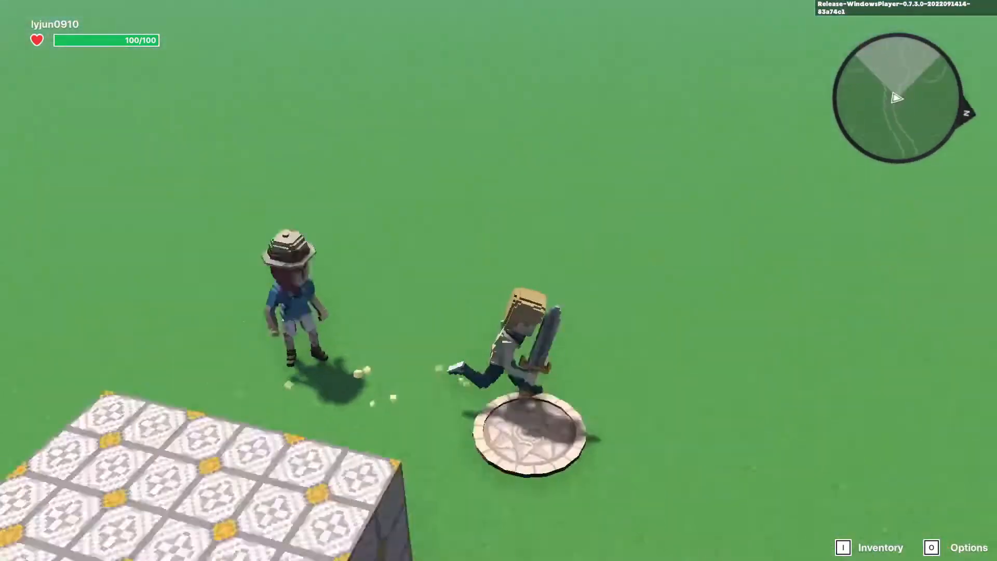
{"action": "key", "text": "space"}
{"action": "key", "text": "w"}
{"action": "key", "text": "space"}
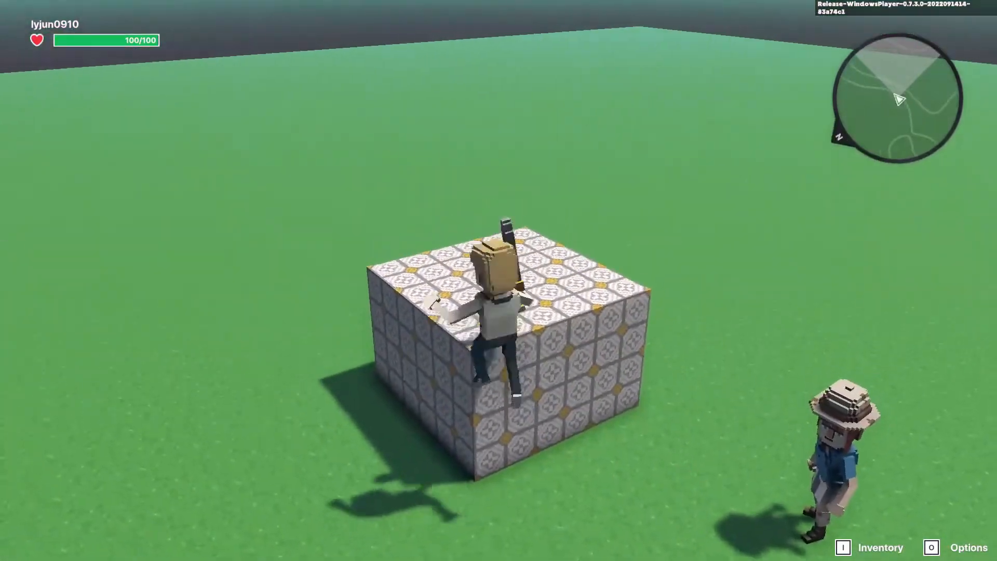
{"action": "key", "text": "w"}
{"action": "key", "text": "space"}
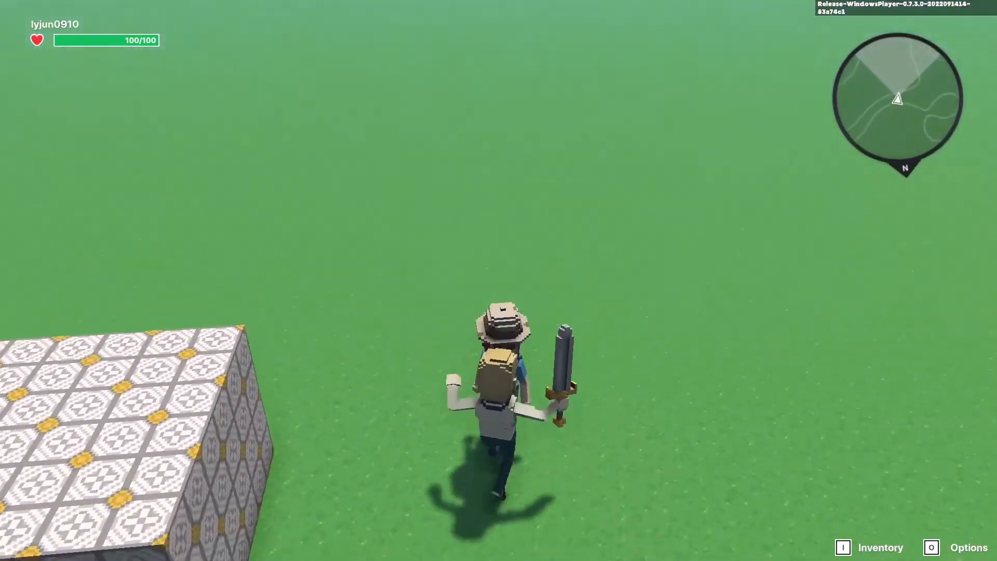
{"action": "key", "text": "w"}
{"action": "key", "text": "space"}
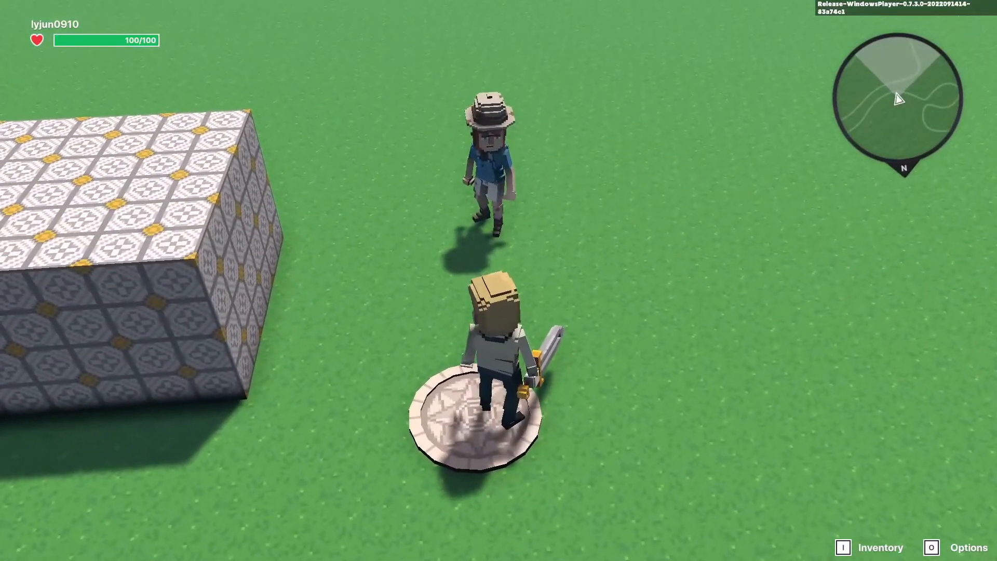
{"action": "key", "text": "w"}
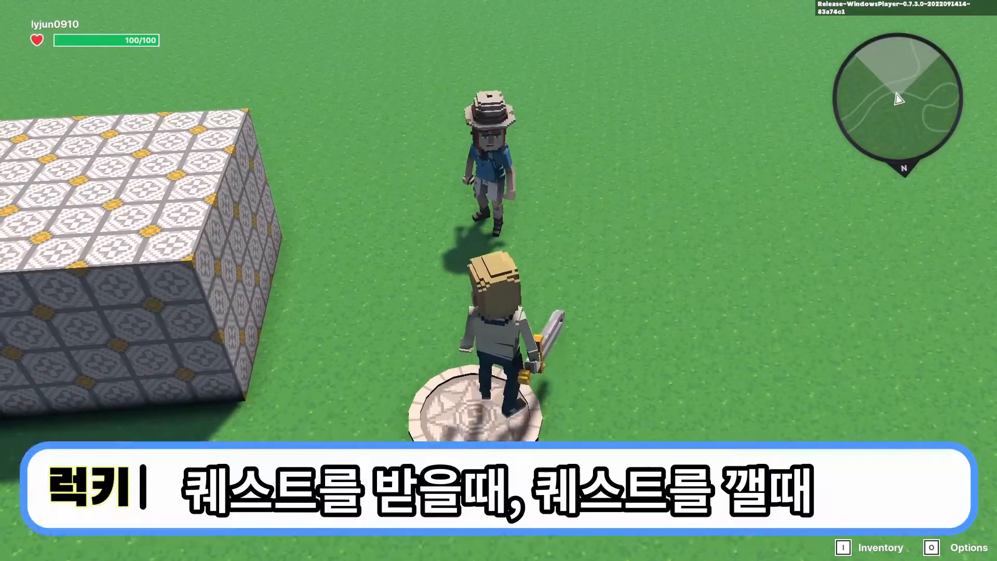
{"action": "key", "text": "space"}
{"action": "key", "text": "s"}
{"action": "key", "text": "w"}
{"action": "key", "text": "space"}
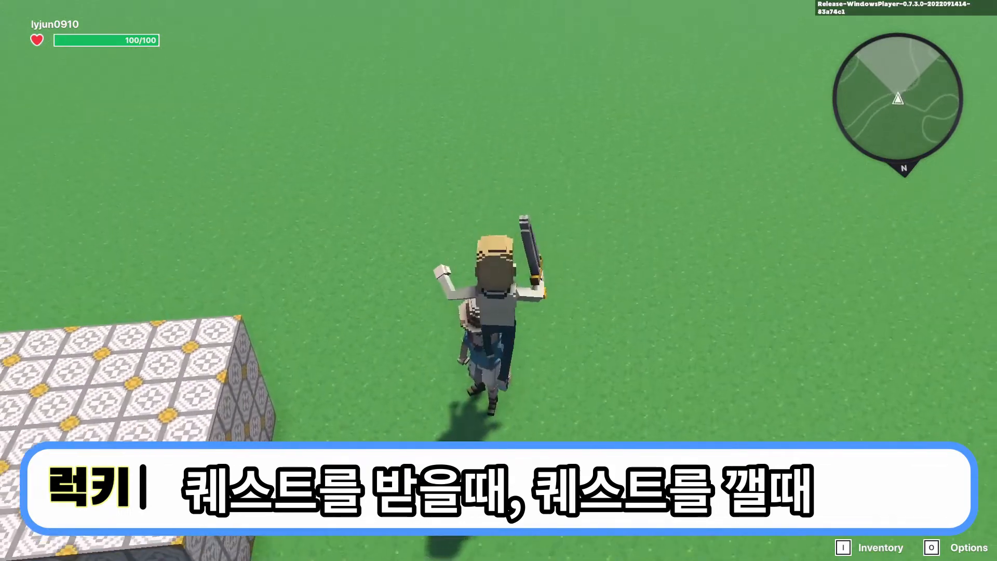
{"action": "key", "text": "w"}
{"action": "key", "text": "space"}
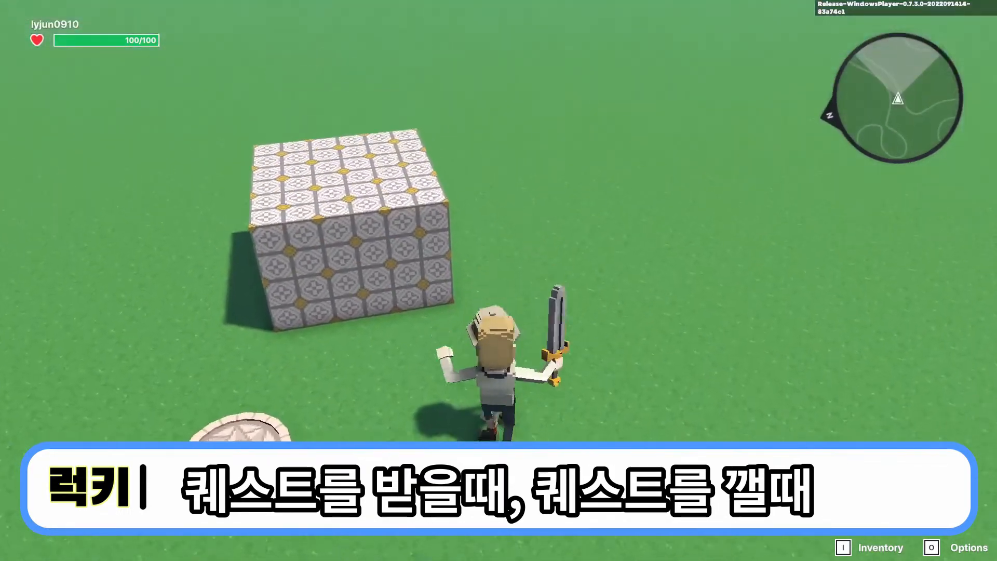
{"action": "key", "text": "s"}
{"action": "key", "text": "w"}
{"action": "key", "text": "space"}
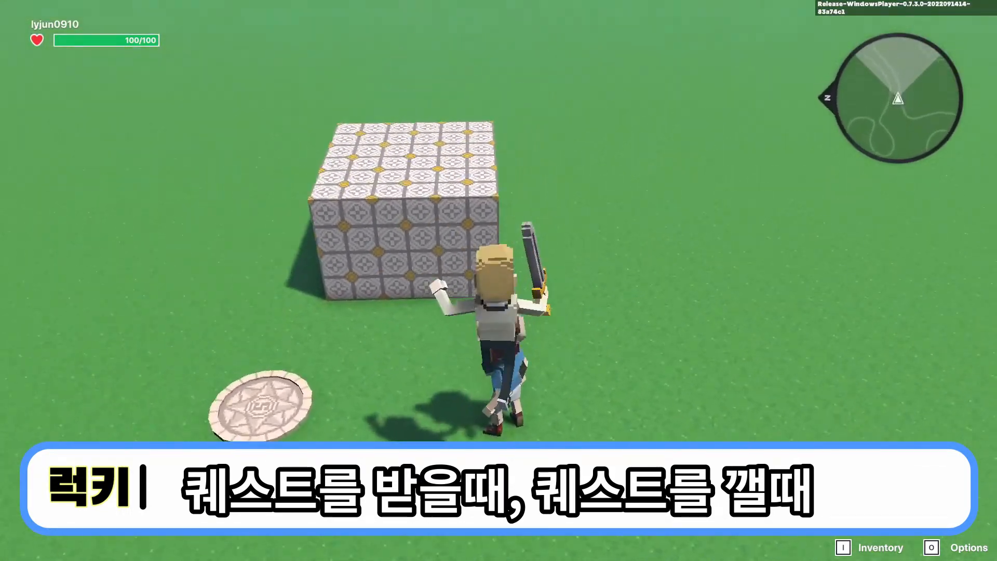
{"action": "key", "text": "a"}
{"action": "key", "text": "s"}
{"action": "key", "text": "w"}
{"action": "key", "text": "space"}
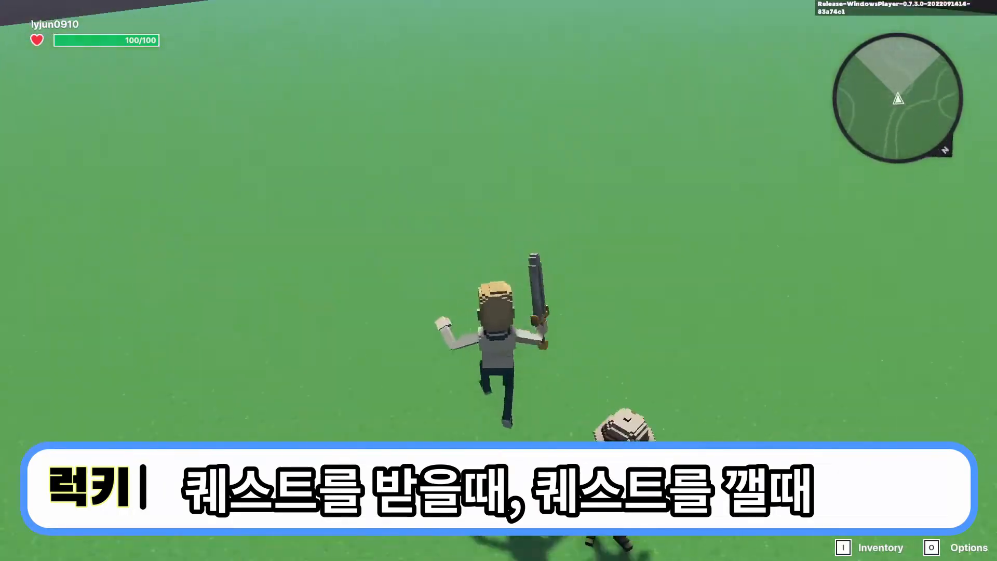
{"action": "key", "text": "d"}
{"action": "key", "text": "space"}
Return to the editor and shift the NumPad Switch slightly along the X axis, away from the archeologist
{"action": "key", "text": "Escape"}
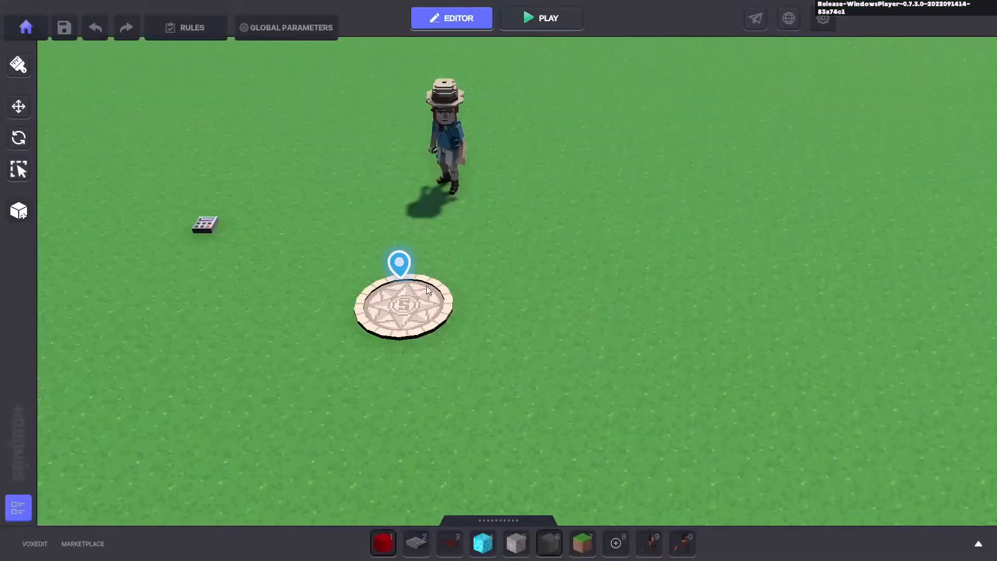
{"action": "left_click", "coordinate": [198, 230]}
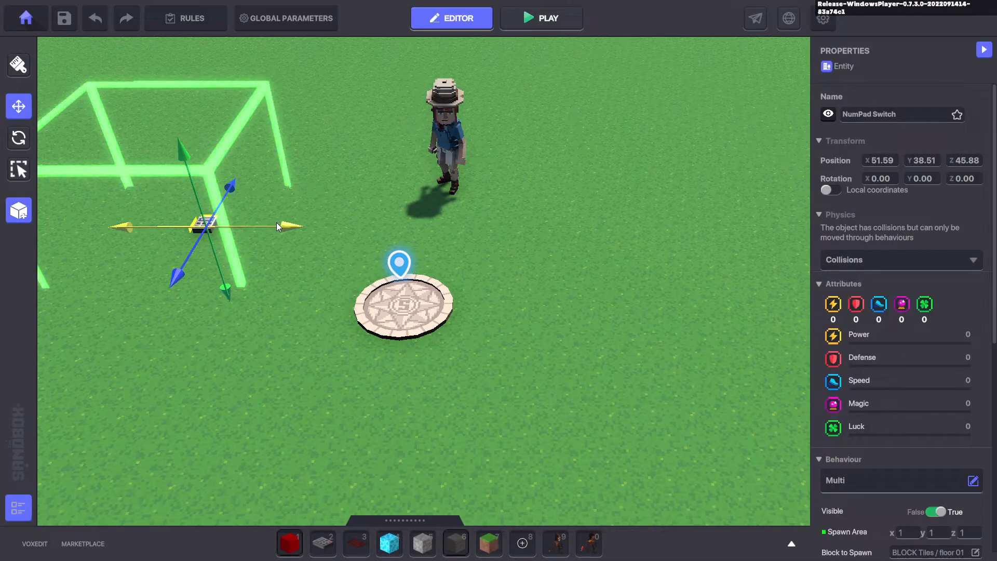
Change the archeologist's behaviour from Asker to Asset Spawner
{"action": "left_click", "coordinate": [441, 172]}
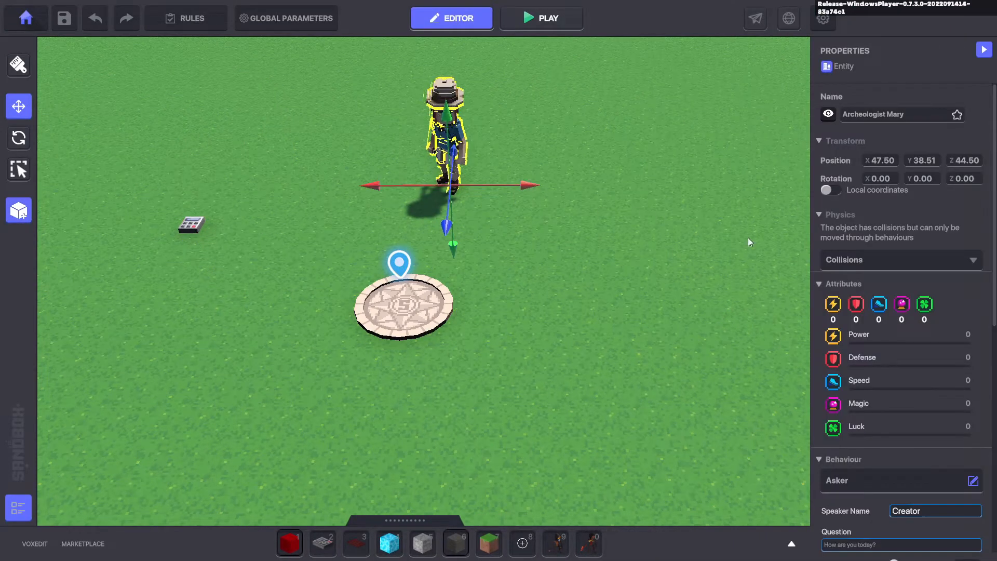
{"action": "scroll", "coordinate": [975, 238], "scroll_direction": "down", "scroll_amount": 3}
{"action": "left_click", "coordinate": [914, 342]}
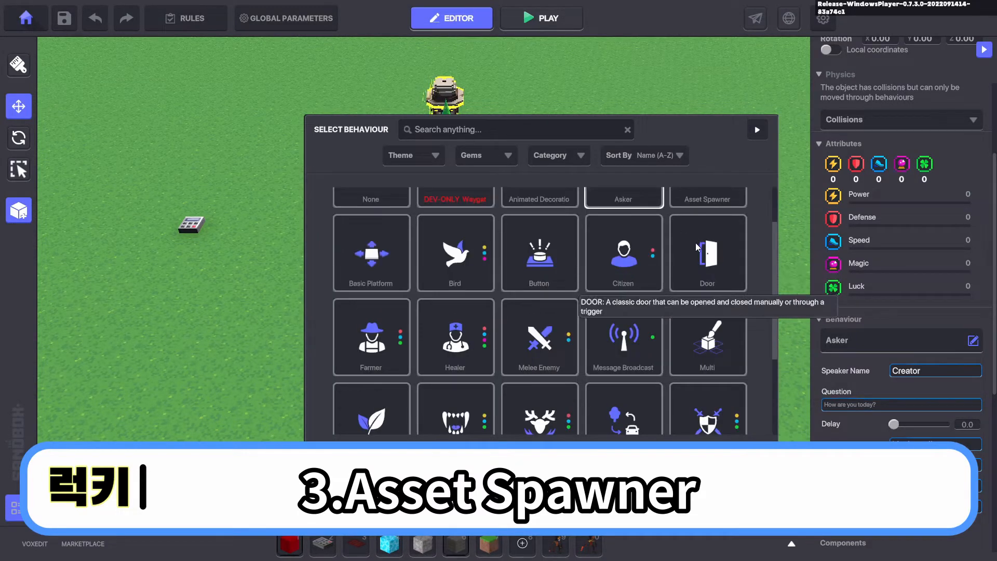
{"action": "left_click", "coordinate": [707, 239]}
{"action": "scroll", "coordinate": [936, 250], "scroll_direction": "down", "scroll_amount": 1}
Choose Audience Area Car Race as the asset that the archeologist's Asset Spawner spawns
{"action": "scroll", "coordinate": [937, 254], "scroll_direction": "down", "scroll_amount": 3}
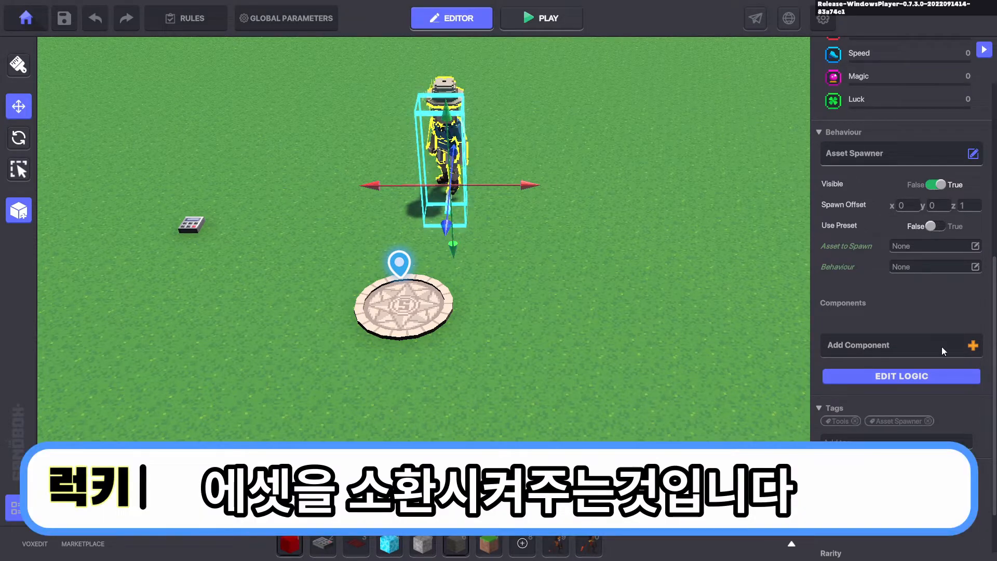
{"action": "left_click", "coordinate": [938, 249]}
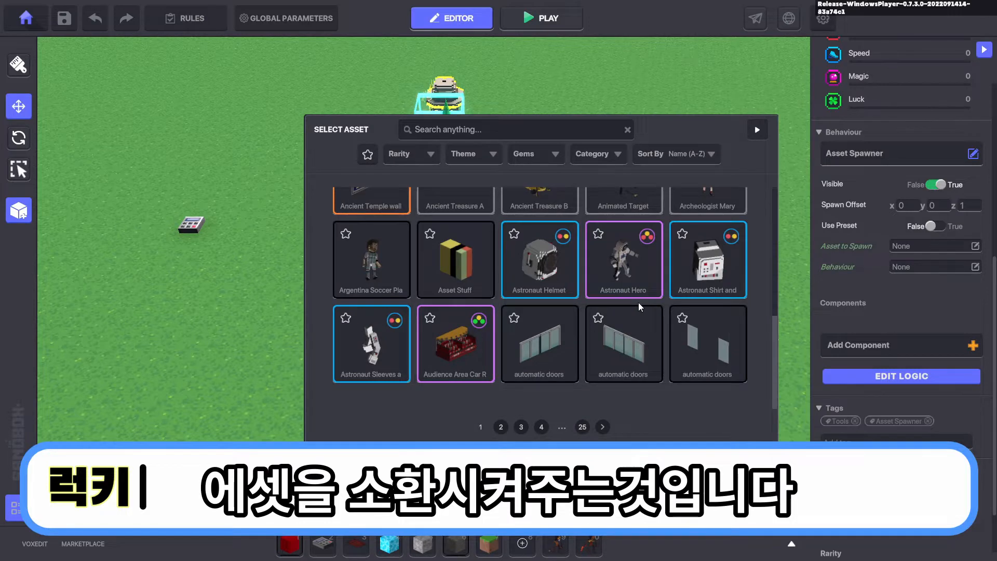
{"action": "scroll", "coordinate": [639, 298], "scroll_direction": "down", "scroll_amount": 3}
{"action": "scroll", "coordinate": [638, 299], "scroll_direction": "up", "scroll_amount": 3}
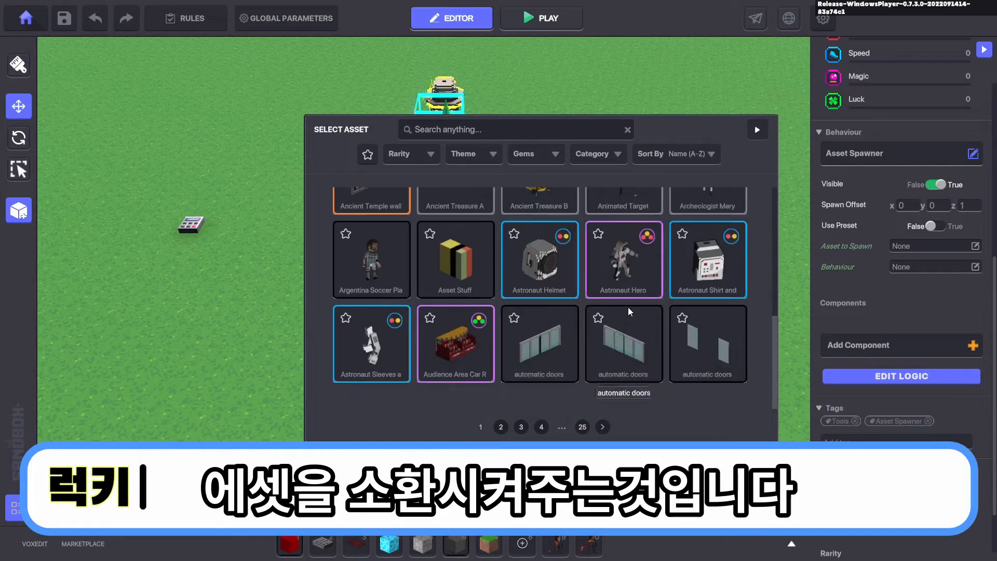
{"action": "left_click", "coordinate": [475, 347]}
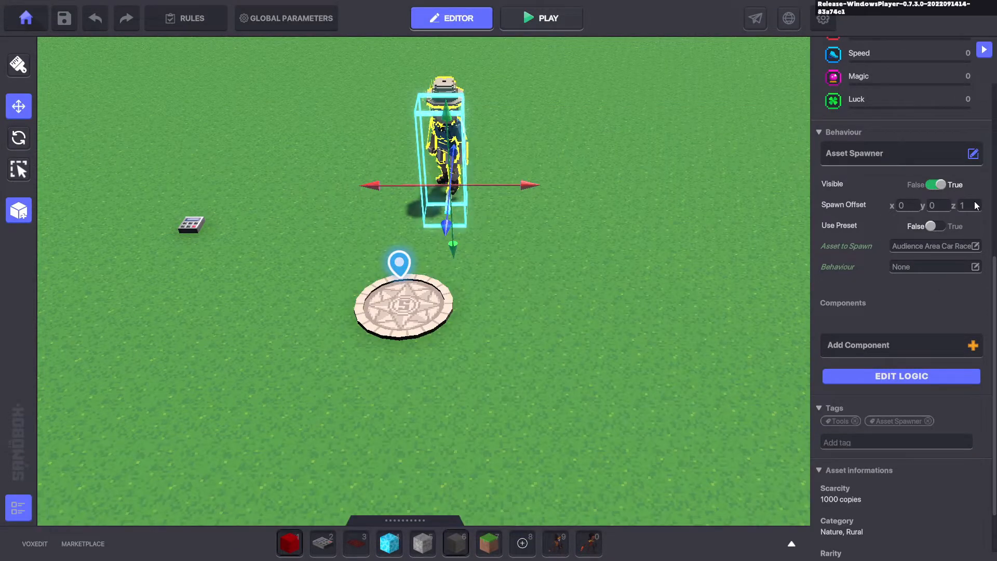
Set the Asset Spawner's spawn offset to 5 on X and 0 on Z
{"action": "left_click", "coordinate": [960, 207]}
{"action": "type", "text": "0"}
{"action": "left_click", "coordinate": [902, 206]}
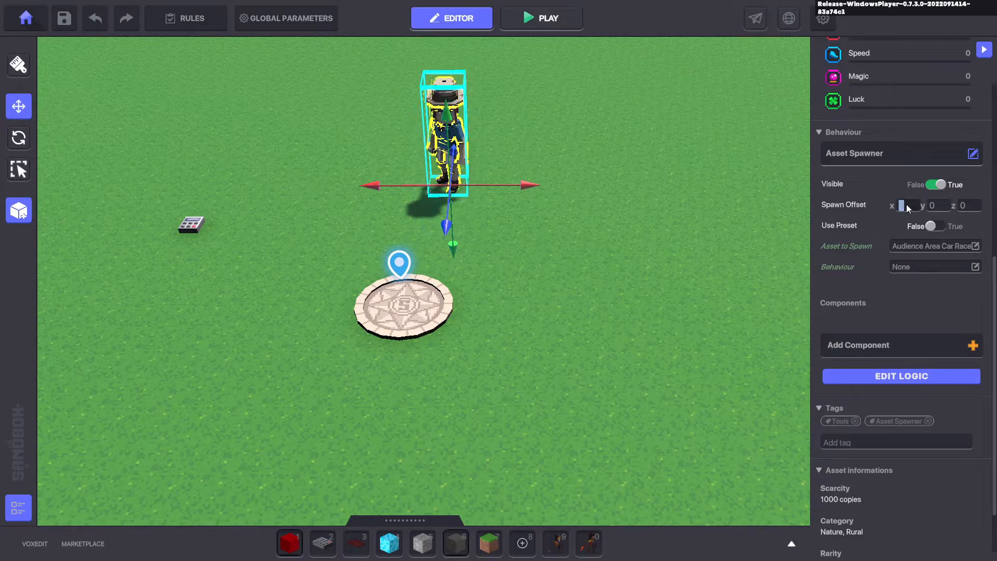
{"action": "type", "text": "5"}
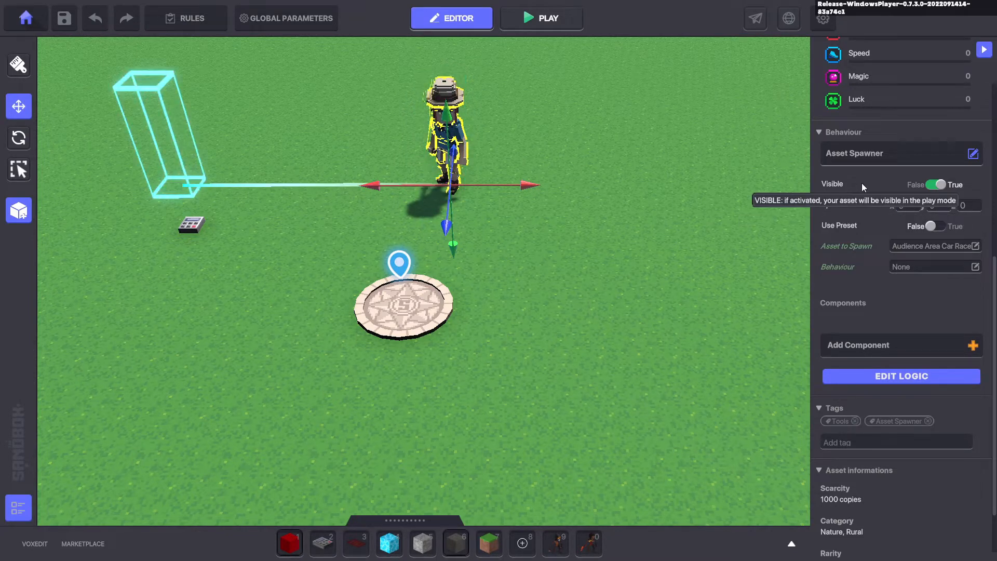
Examine the Asset Spawner's logic settings, including the required messages and the delay between spawns
{"action": "scroll", "coordinate": [914, 301], "scroll_direction": "down", "scroll_amount": 1}
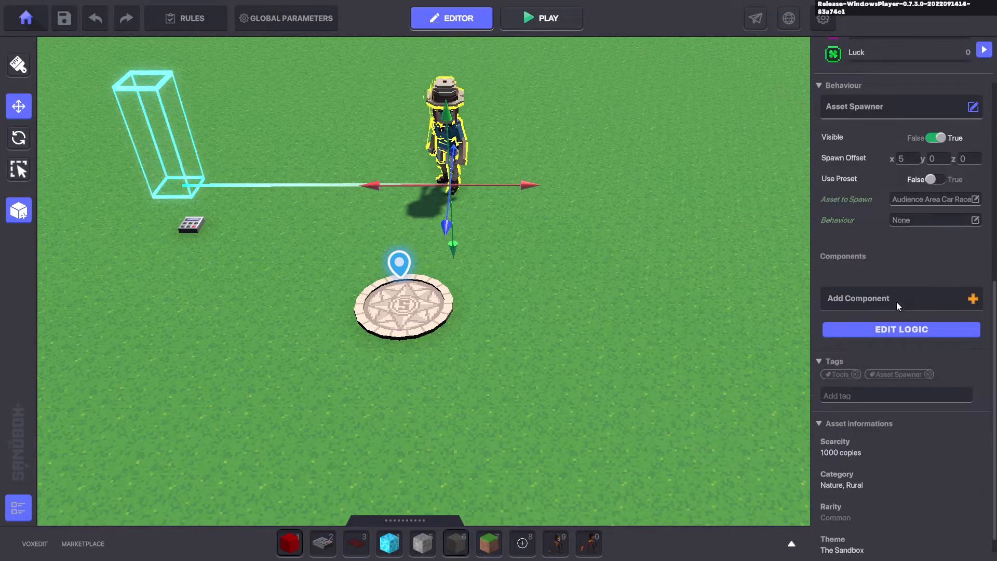
{"action": "left_click", "coordinate": [885, 327]}
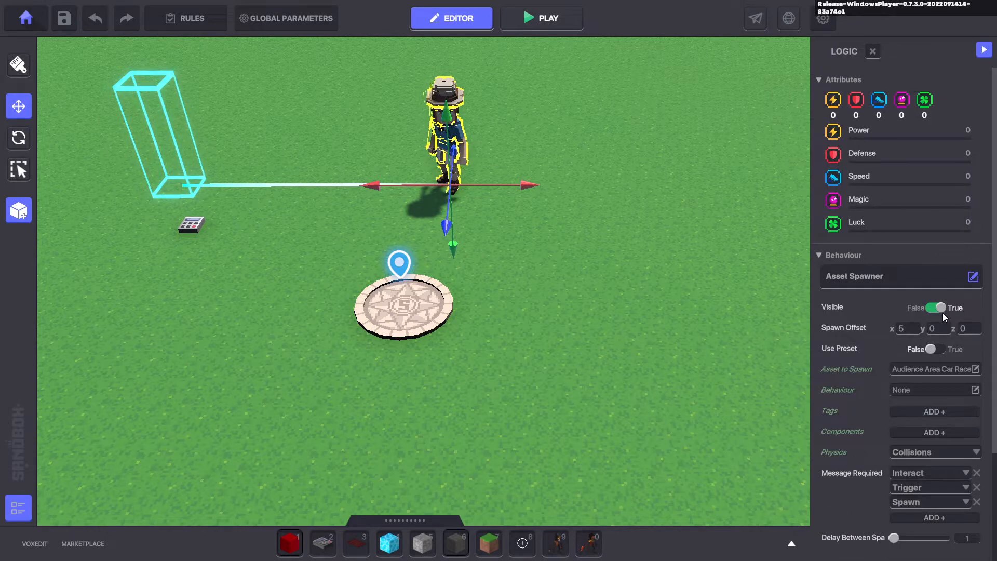
{"action": "scroll", "coordinate": [943, 313], "scroll_direction": "down", "scroll_amount": 1}
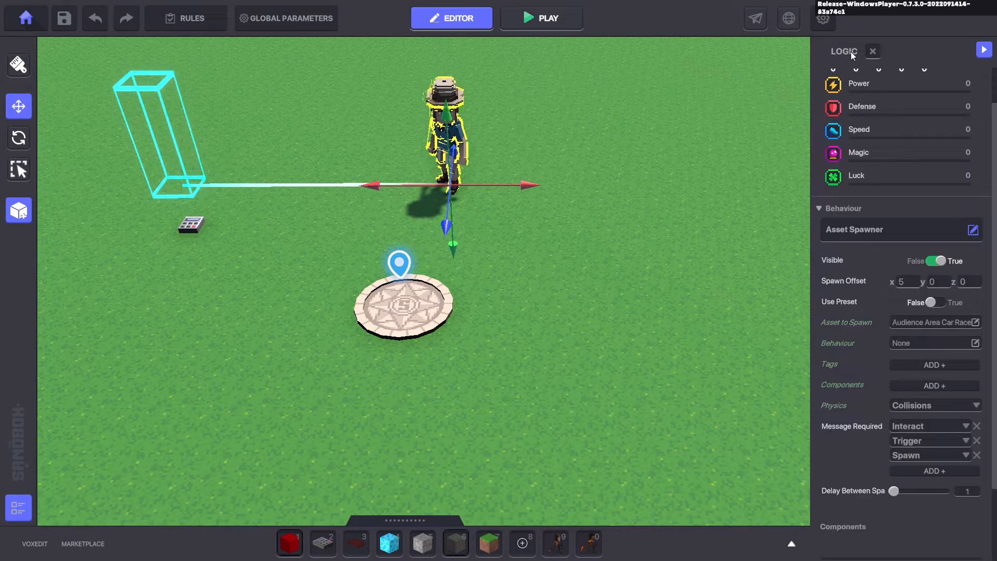
{"action": "scroll", "coordinate": [948, 196], "scroll_direction": "up", "scroll_amount": 1}
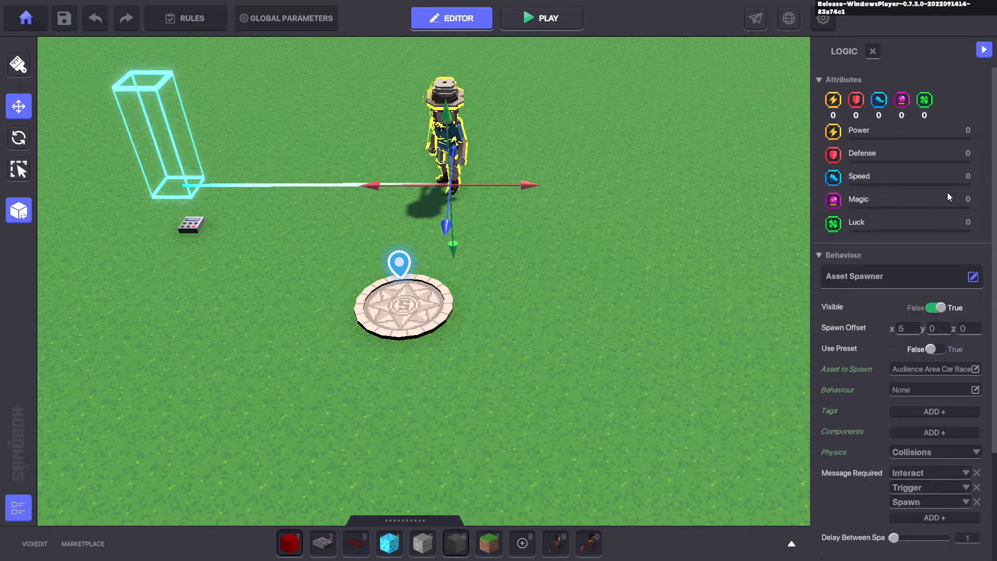
{"action": "left_click", "coordinate": [871, 51]}
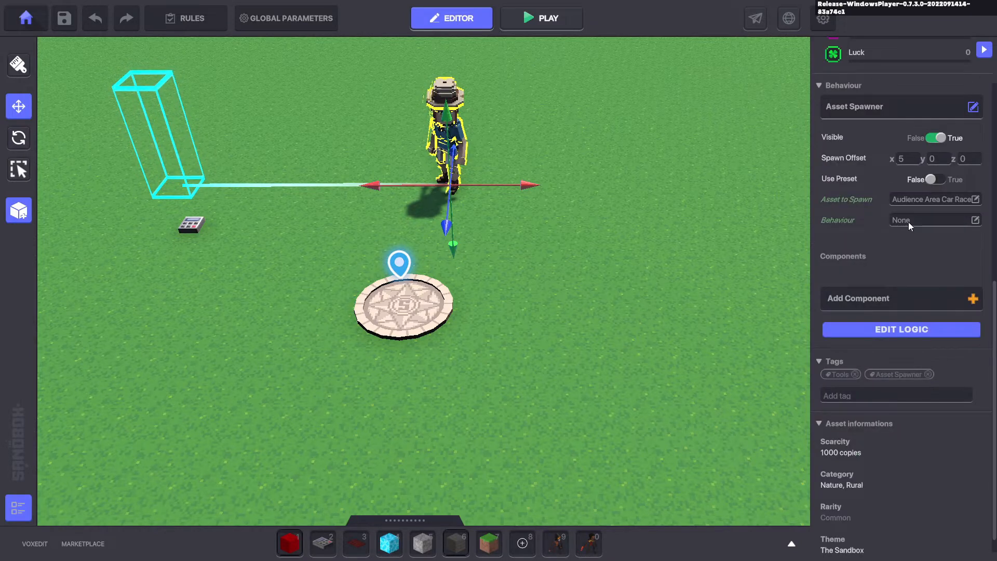
{"action": "left_click", "coordinate": [897, 328]}
{"action": "scroll", "coordinate": [914, 321], "scroll_direction": "down", "scroll_amount": 3}
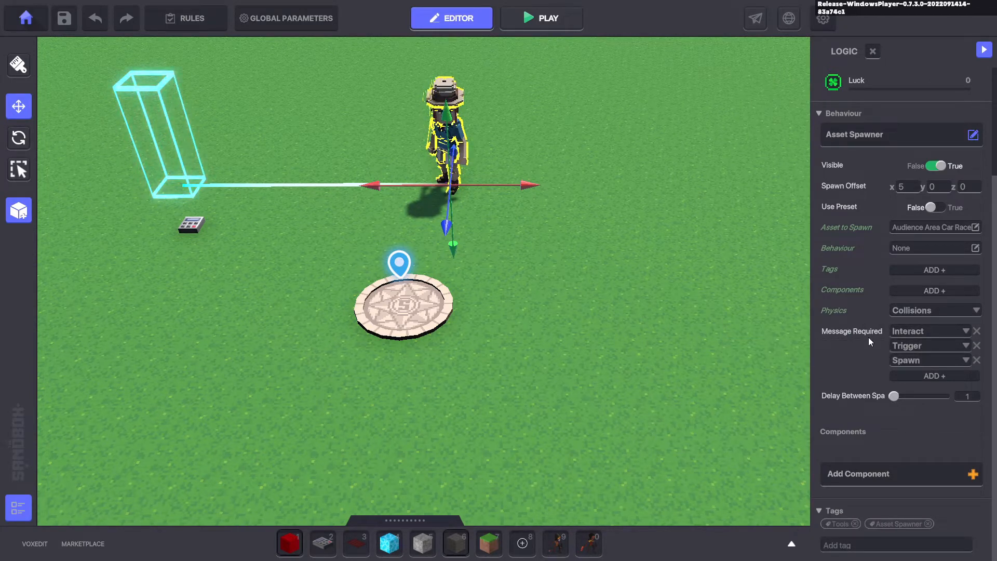
{"action": "mouse_move", "coordinate": [868, 337]}
Set the spawned asset's behaviour to Bird and briefly enter play mode before returning to the editor
{"action": "left_click", "coordinate": [927, 244]}
{"action": "left_click", "coordinate": [703, 231]}
{"action": "left_click", "coordinate": [552, 17]}
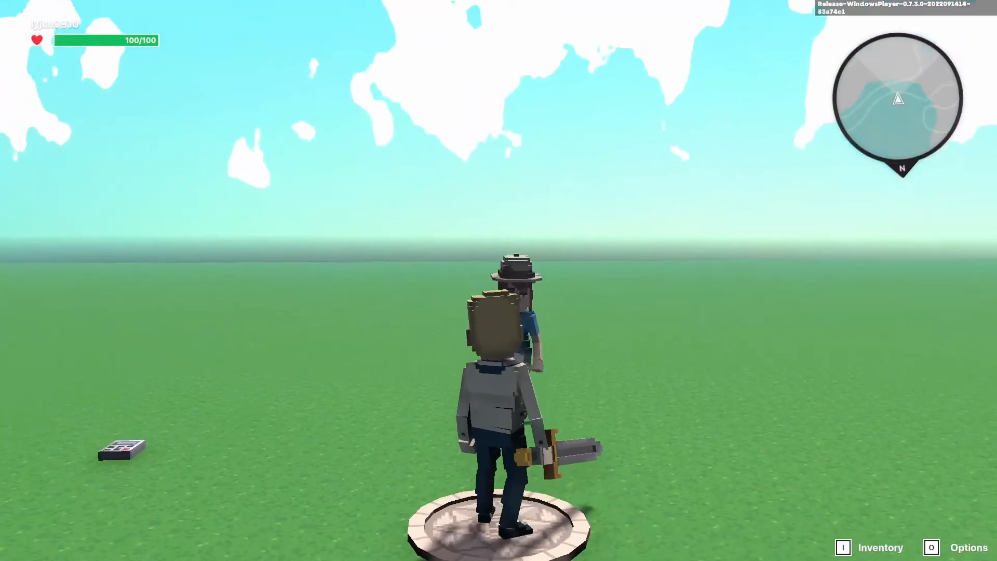
{"action": "key", "text": "Escape"}
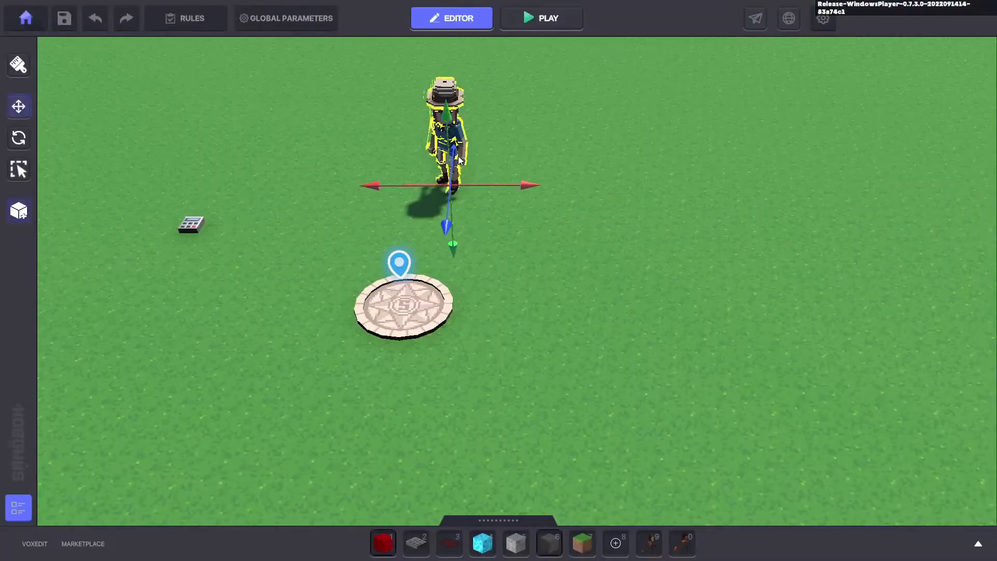
Review the behaviours available for the spawned asset and choose Bird again
{"action": "left_click", "coordinate": [926, 407]}
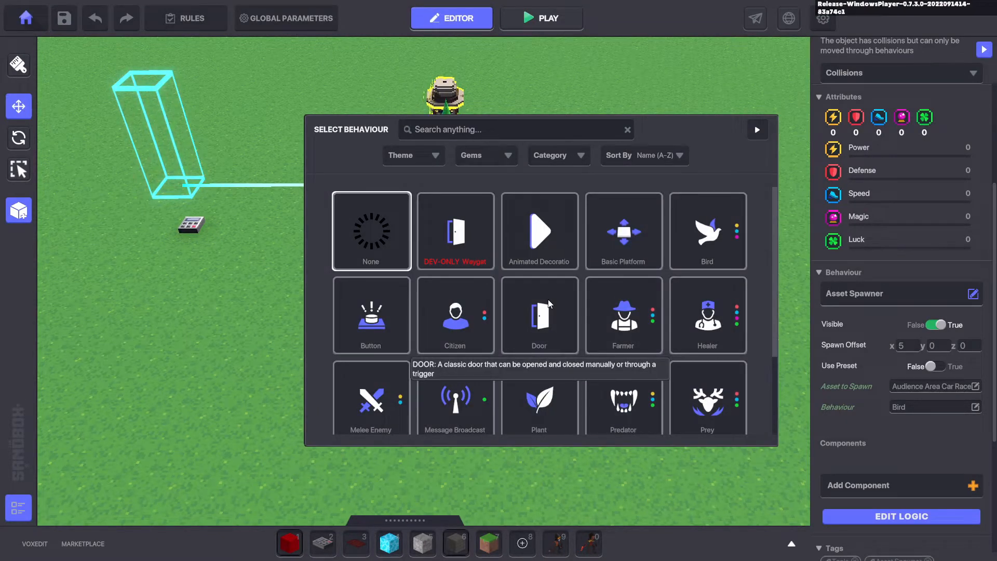
{"action": "scroll", "coordinate": [630, 350], "scroll_direction": "down", "scroll_amount": 2}
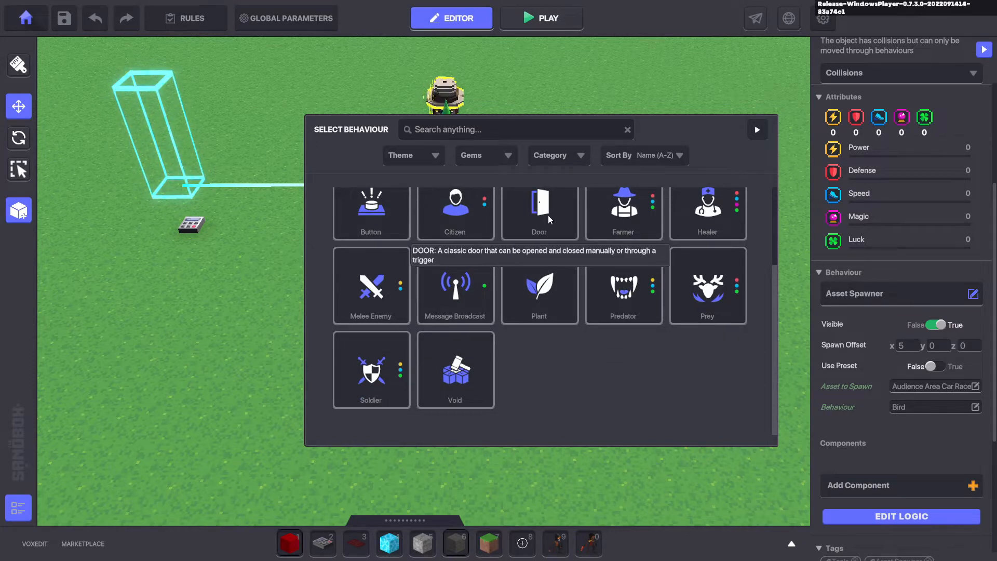
{"action": "scroll", "coordinate": [641, 343], "scroll_direction": "up", "scroll_amount": 3}
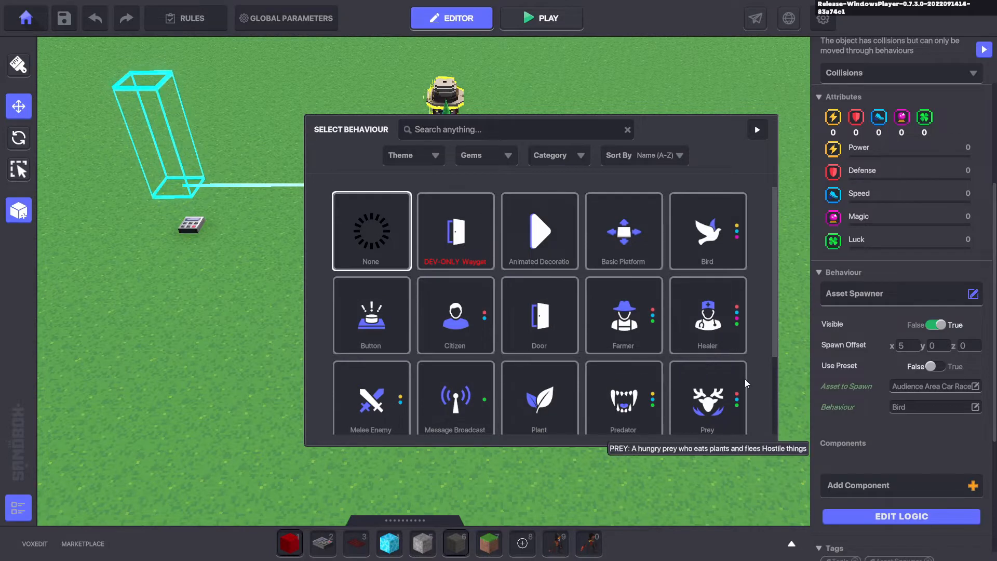
{"action": "left_click", "coordinate": [701, 240]}
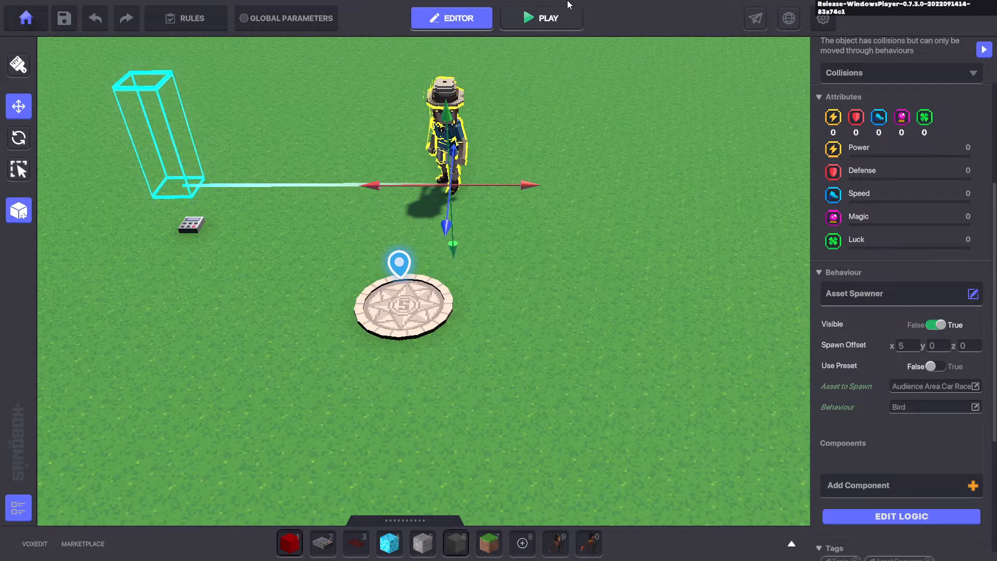
Play-test the scene with the Bird grandstand spawned by the archeologist and move across its roof while viewing it from several sides
{"action": "left_click", "coordinate": [556, 17]}
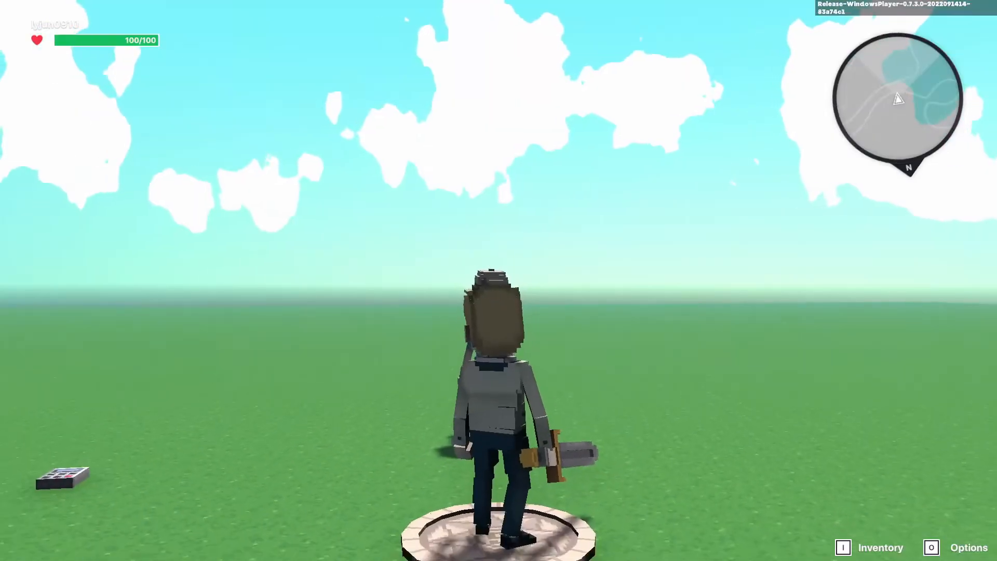
{"action": "key", "text": "w"}
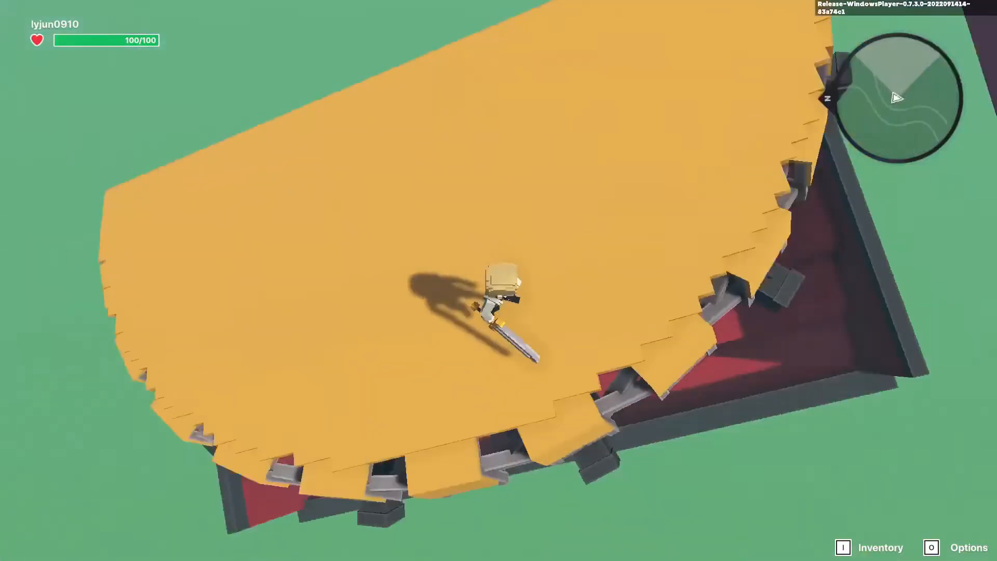
{"action": "scroll", "coordinate": [499, 280], "scroll_direction": "down", "scroll_amount": 5}
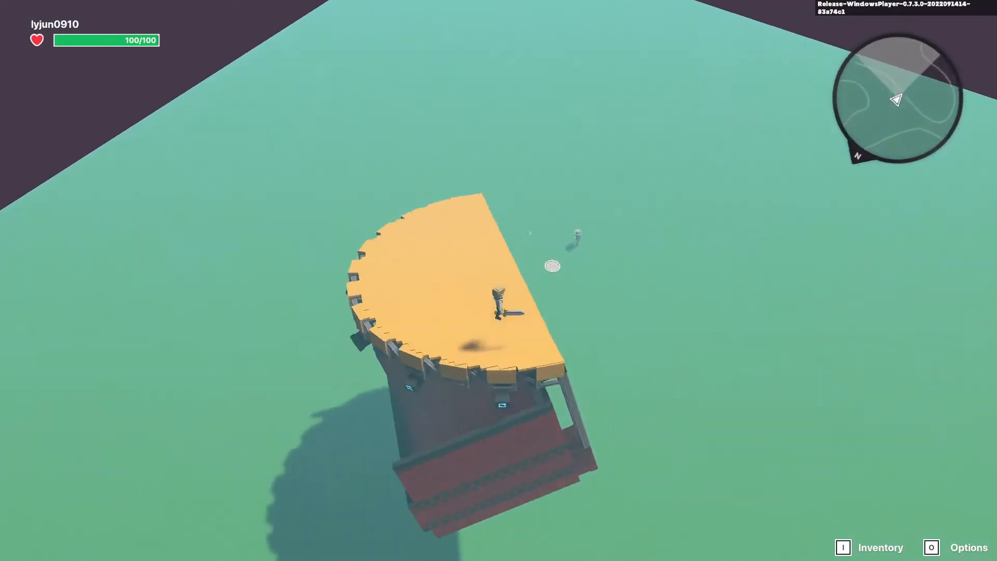
{"action": "key", "text": "w"}
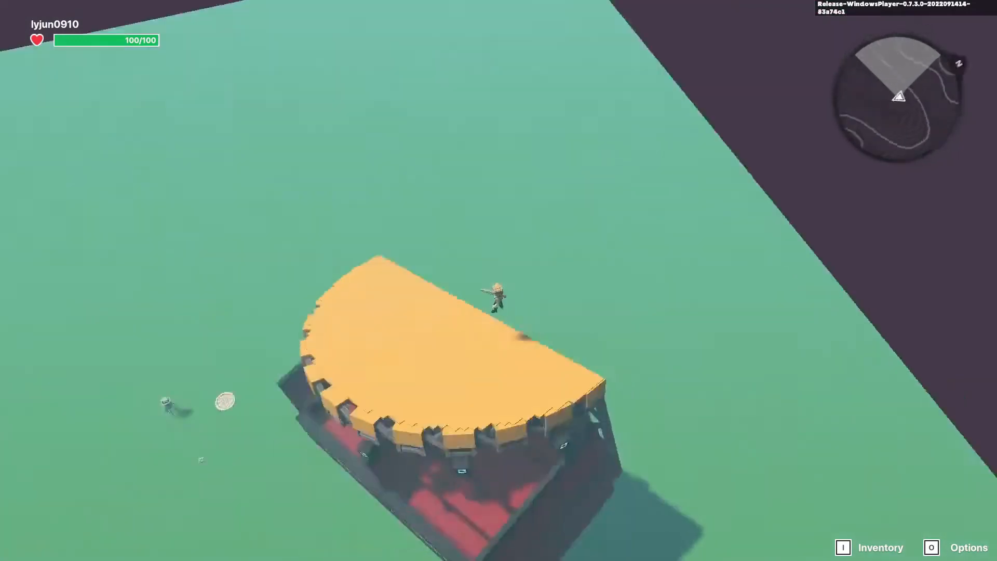
{"action": "key", "text": "w"}
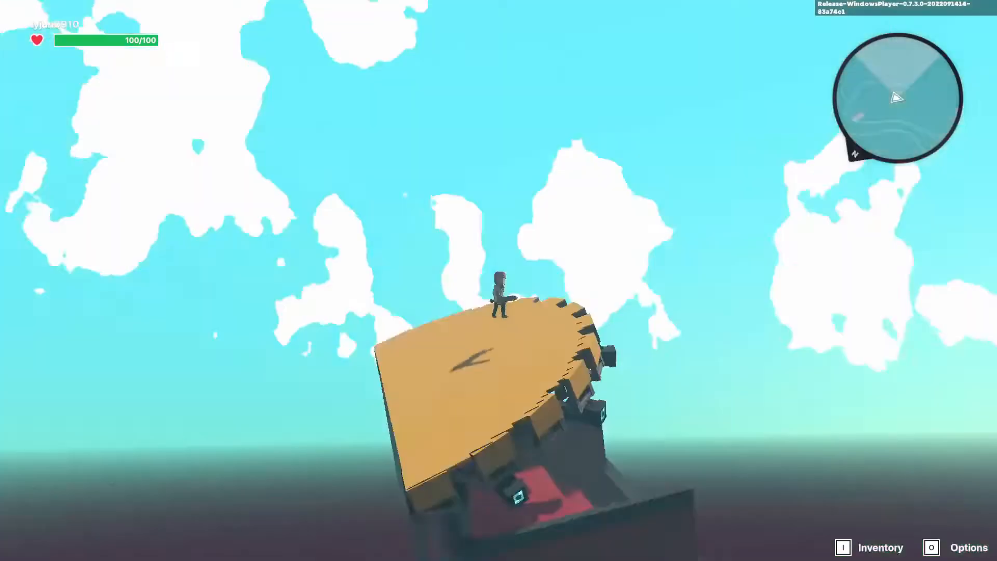
{"action": "key", "text": "w"}
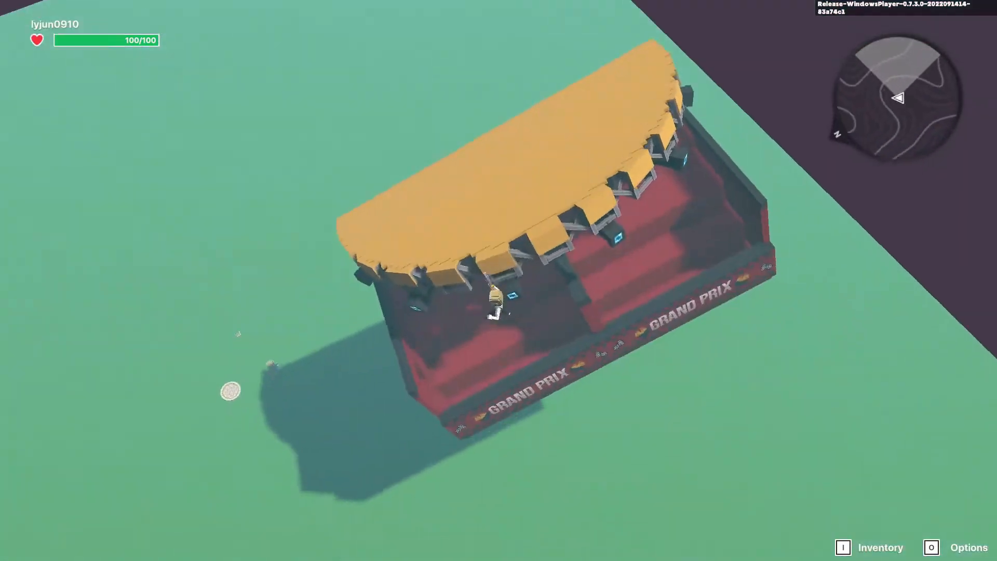
{"action": "key", "text": "w"}
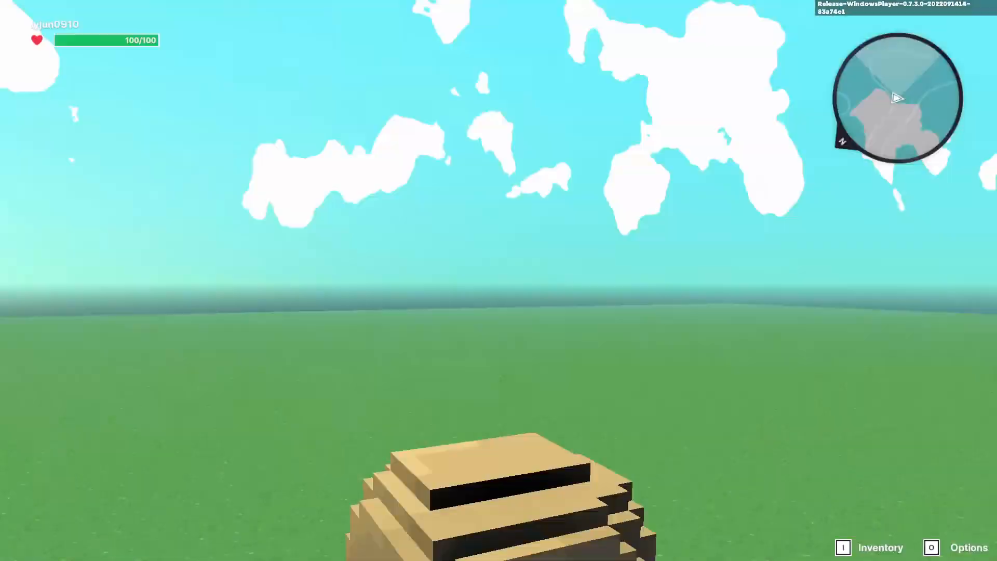
Try the grandstand spawner again, then leave the roof and run beneath the flying grandstand back to the archeologist
{"action": "key", "text": "w"}
{"action": "key", "text": "d"}
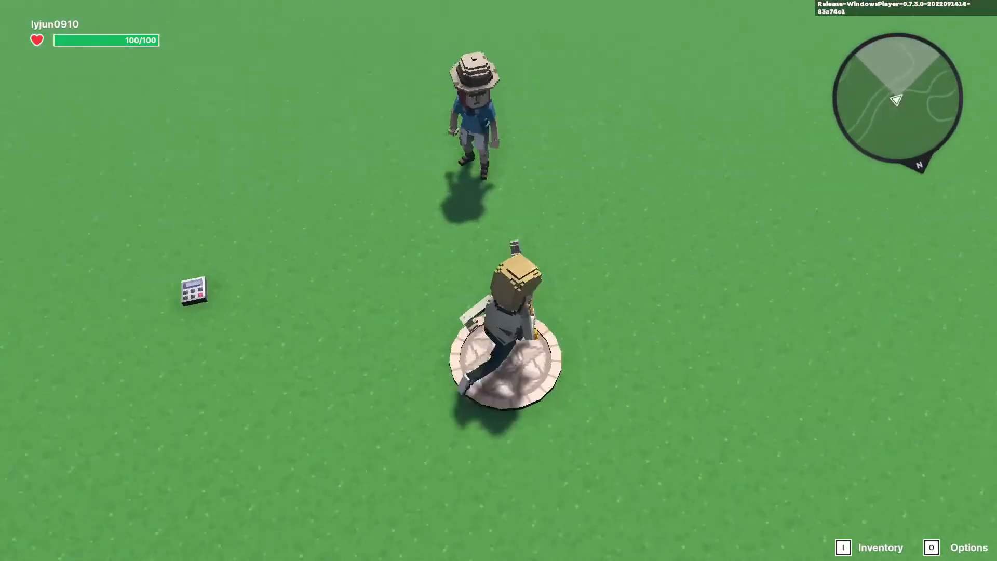
{"action": "key", "text": "w"}
{"action": "key", "text": "s"}
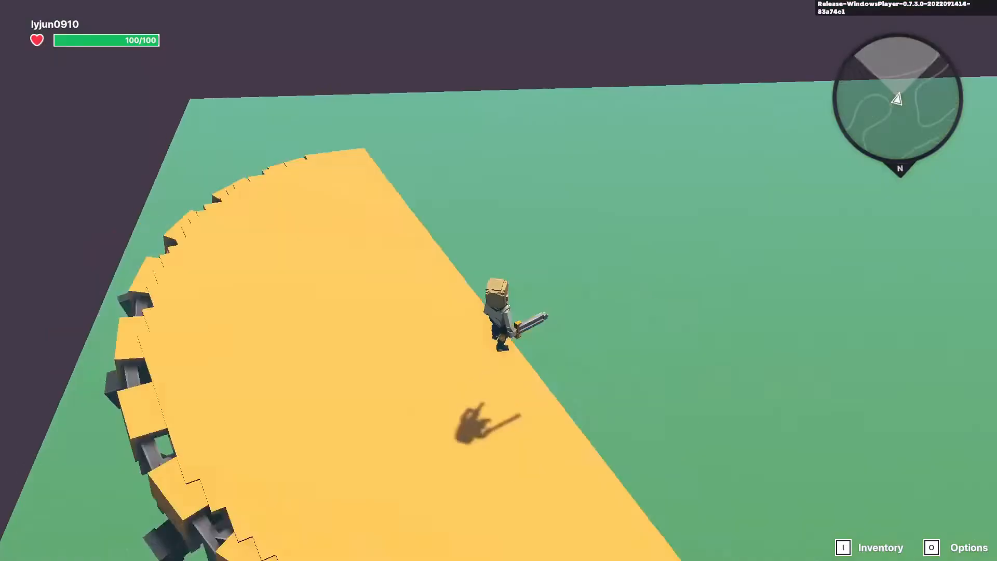
{"action": "key", "text": "w"}
{"action": "key", "text": "d"}
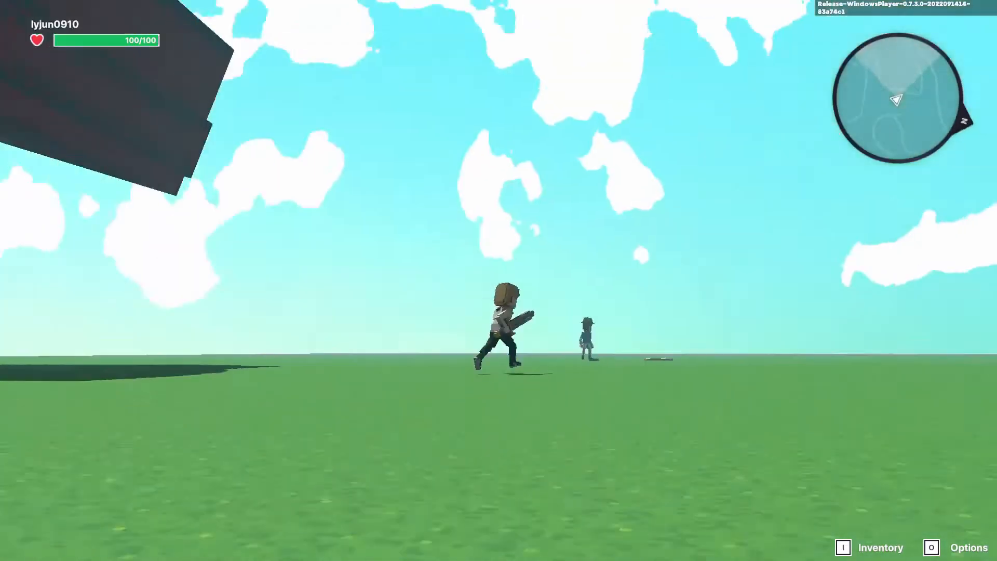
{"action": "key", "text": "d"}
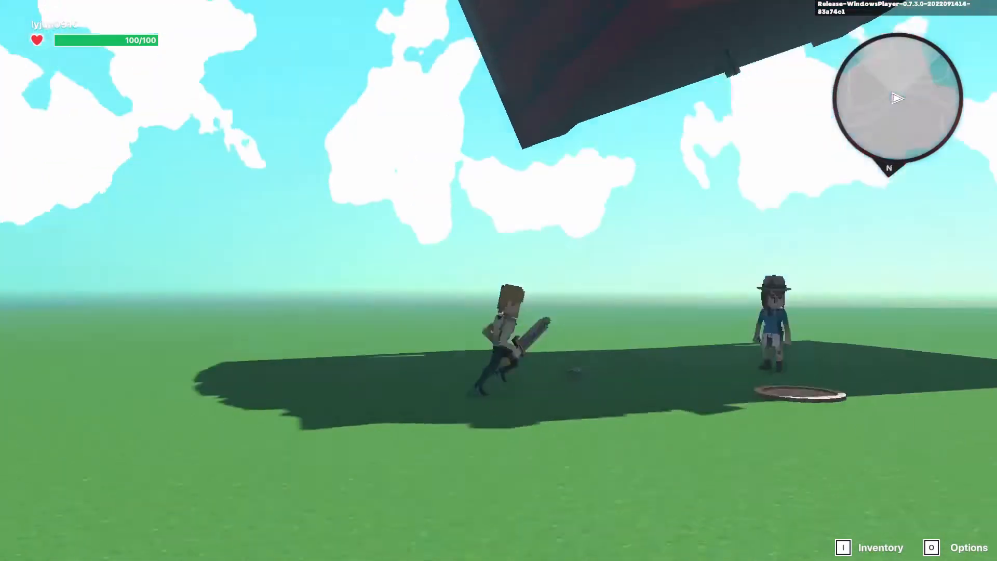
{"action": "key", "text": "d"}
{"action": "key", "text": "w"}
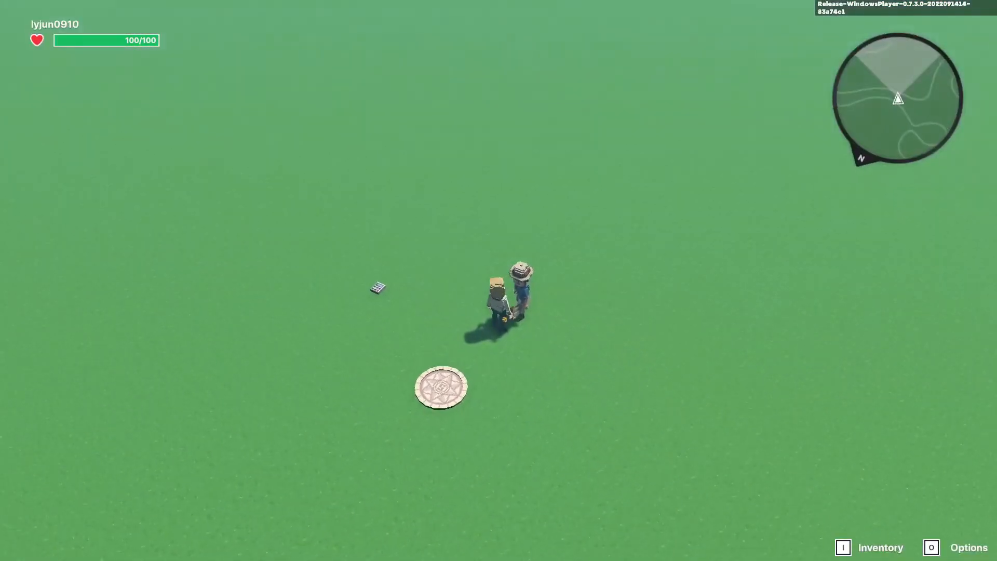
Spawn more flying grandstands, then run and jump around them to compare their movement
{"action": "key", "text": "s"}
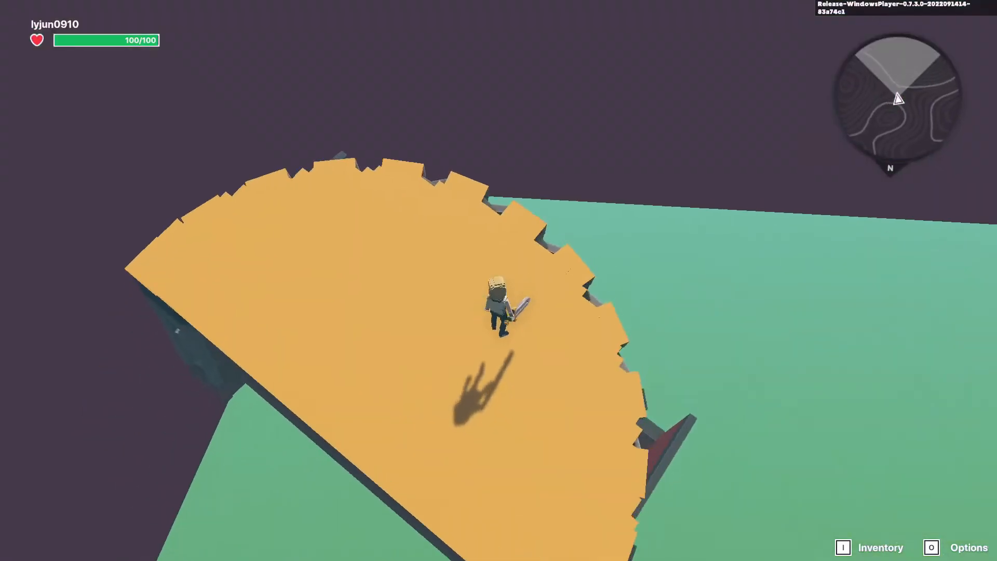
{"action": "key", "text": "s"}
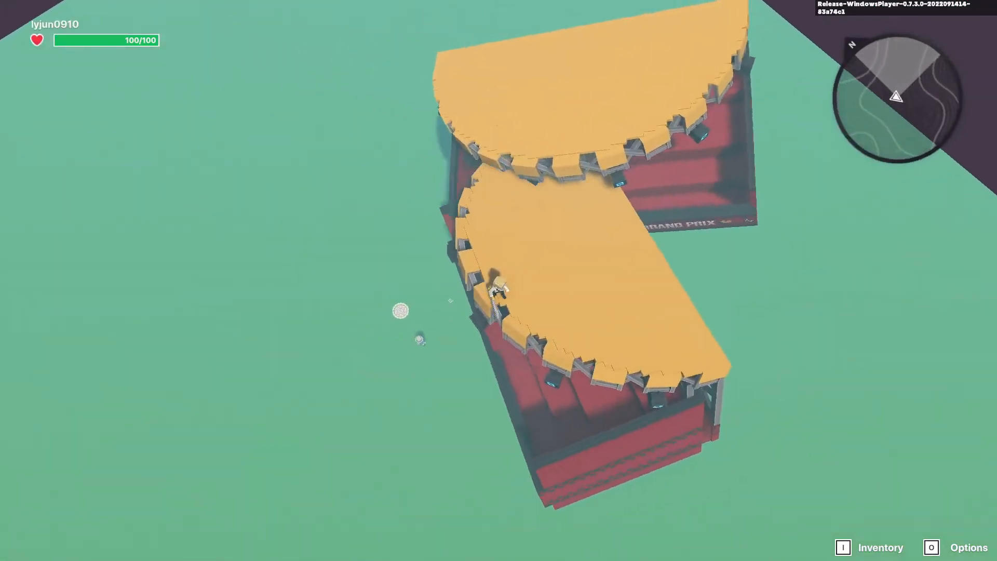
{"action": "key", "text": "w"}
{"action": "key", "text": "space"}
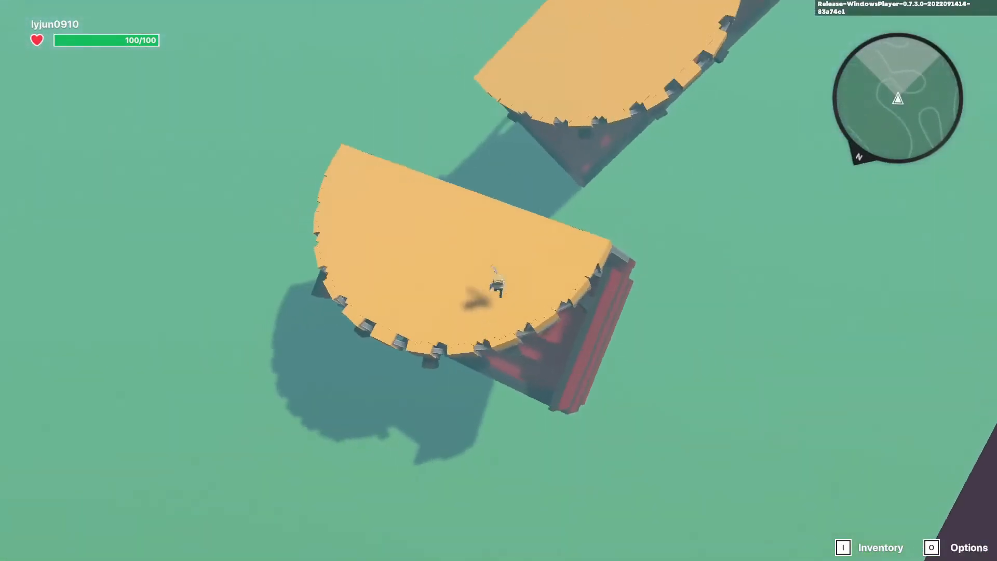
{"action": "key", "text": "w"}
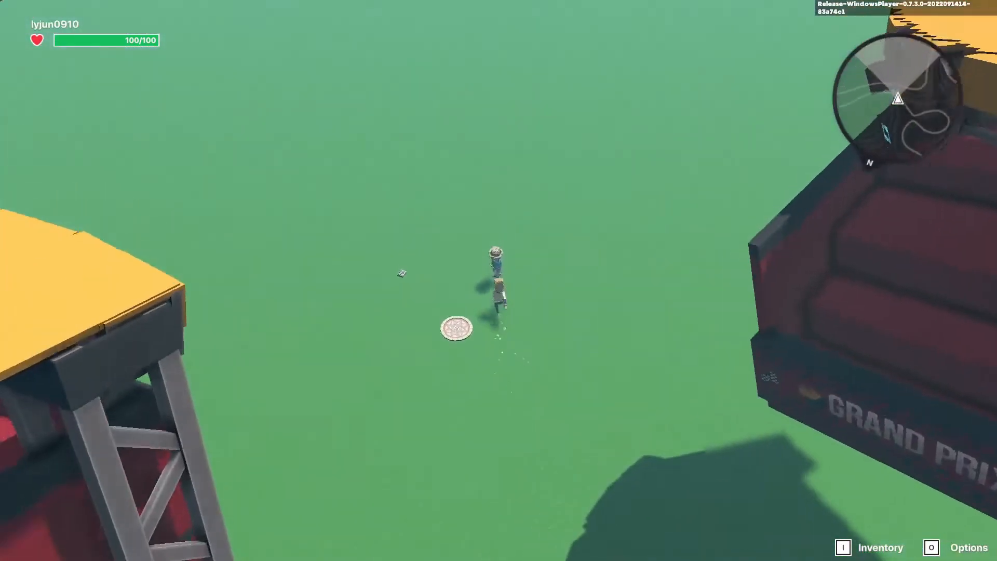
{"action": "key", "text": "w"}
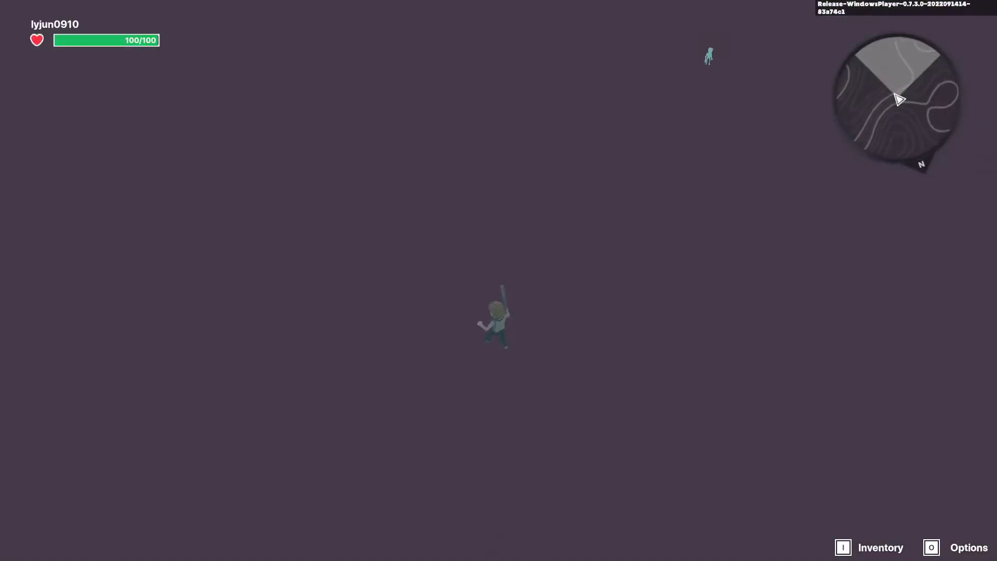
Keep steering the character through the void beyond the ground, then leave the play-test and return to editing
{"action": "key", "text": "w"}
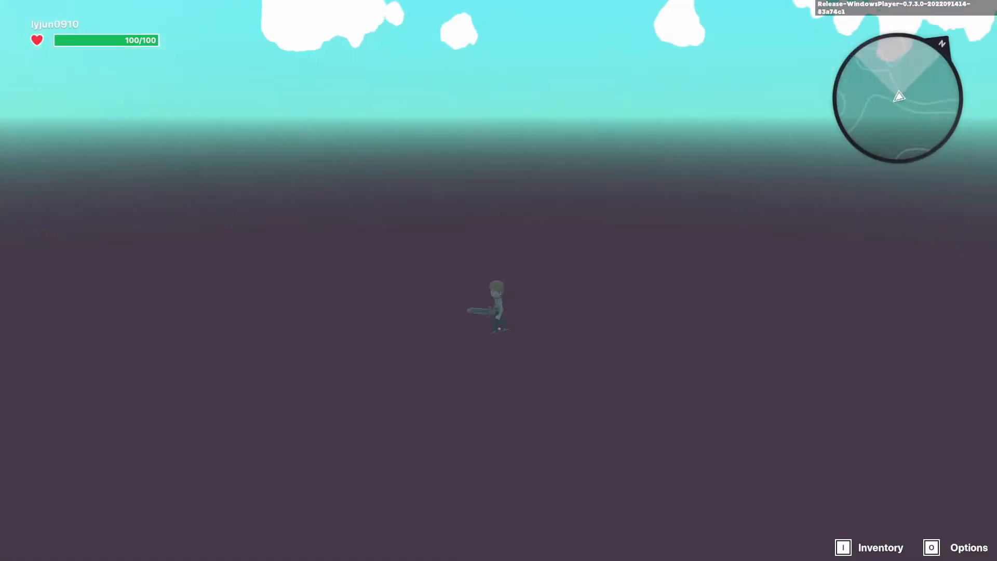
{"action": "key", "text": "w"}
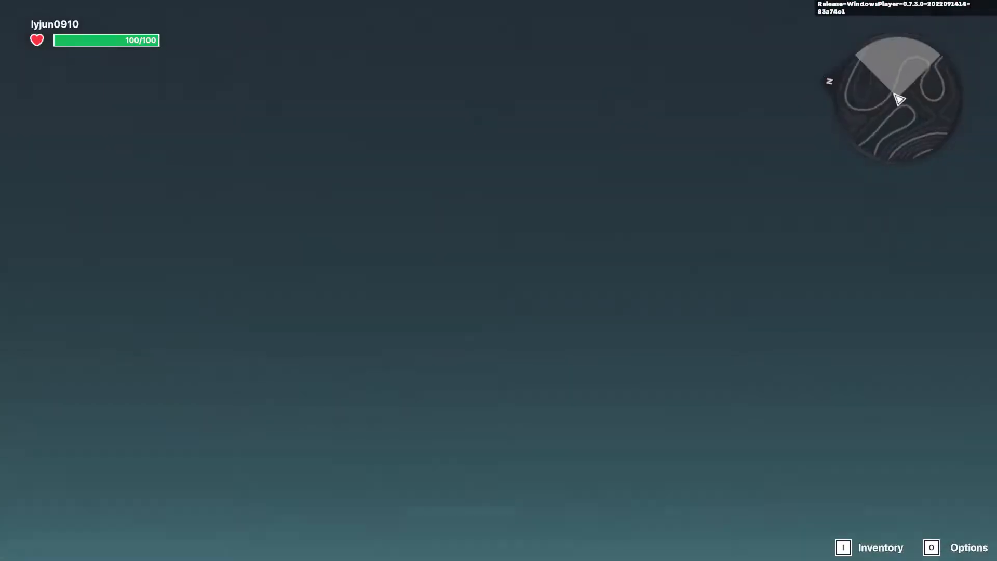
{"action": "key", "text": "w"}
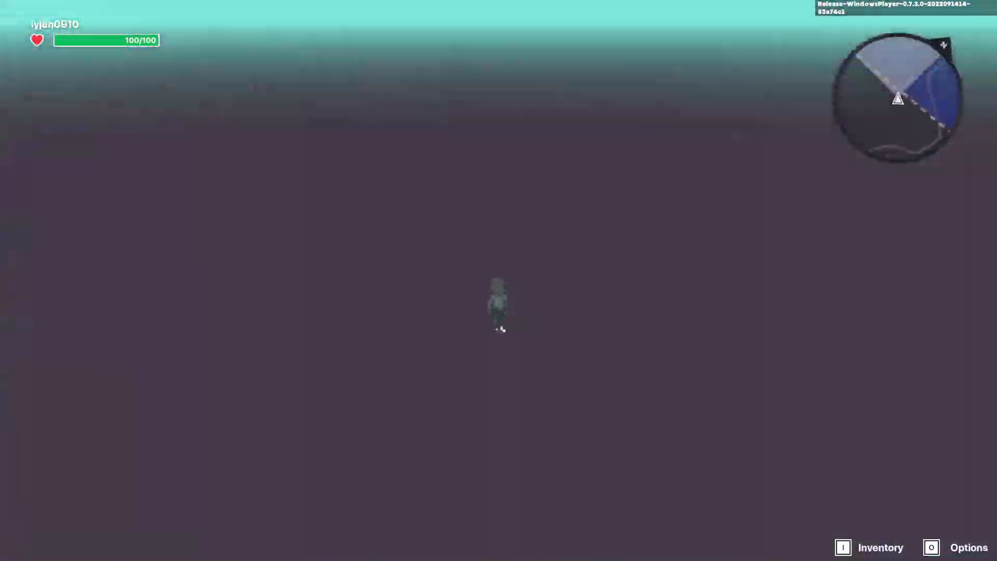
{"action": "key", "text": "Escape"}
Select the archeologist, check the assets available for spawning, and replace its Asset Spawner behaviour with Basic Platform
{"action": "right_click_drag", "start_coordinate": [528, 266], "coordinate": [549, 242]}
{"action": "key", "text": "w"}
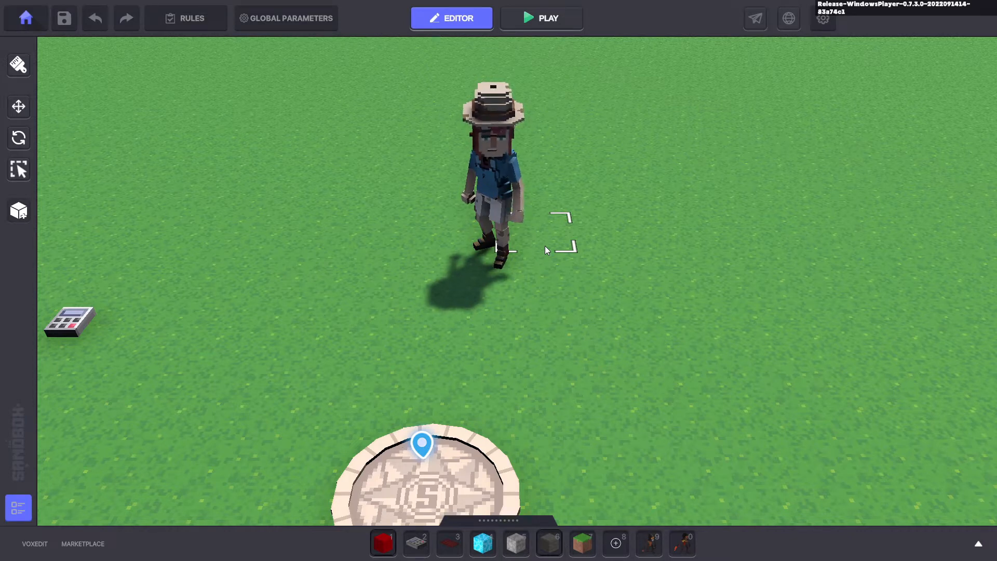
{"action": "left_click", "coordinate": [500, 196]}
{"action": "left_click", "coordinate": [924, 338]}
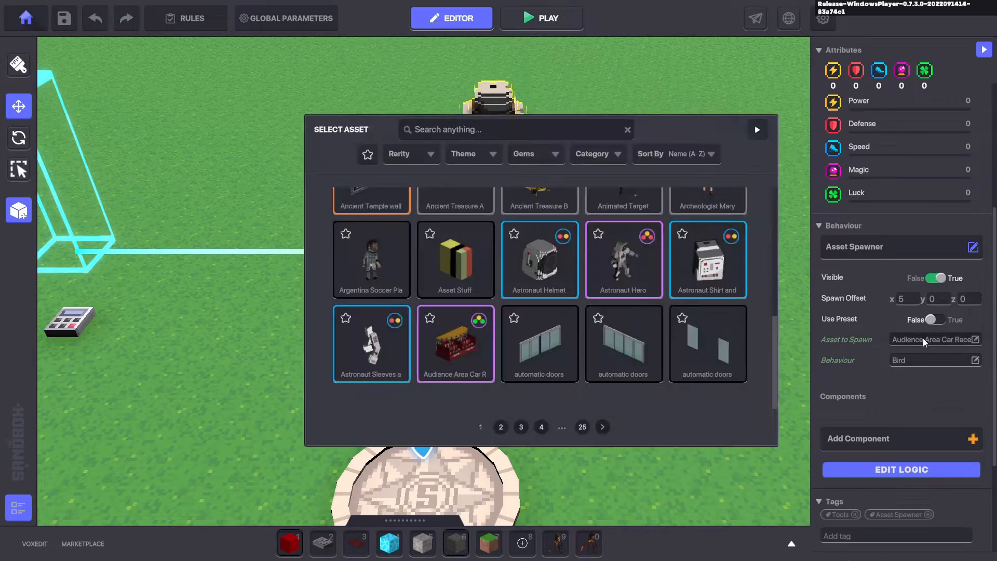
{"action": "scroll", "coordinate": [711, 221], "scroll_direction": "up", "scroll_amount": 4}
{"action": "left_click", "coordinate": [757, 130]}
{"action": "left_click", "coordinate": [880, 255]}
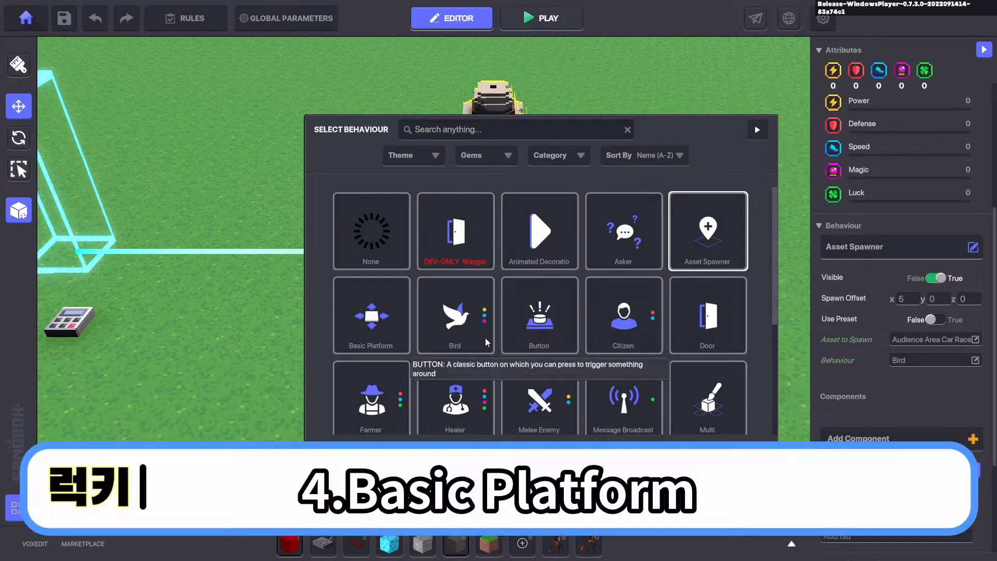
{"action": "left_click", "coordinate": [373, 321]}
Set the archeologist's platform speed to 5.0, then open its logic and try the Look at Destination option before leaving it False
{"action": "scroll", "coordinate": [675, 318], "scroll_direction": "down", "scroll_amount": 3}
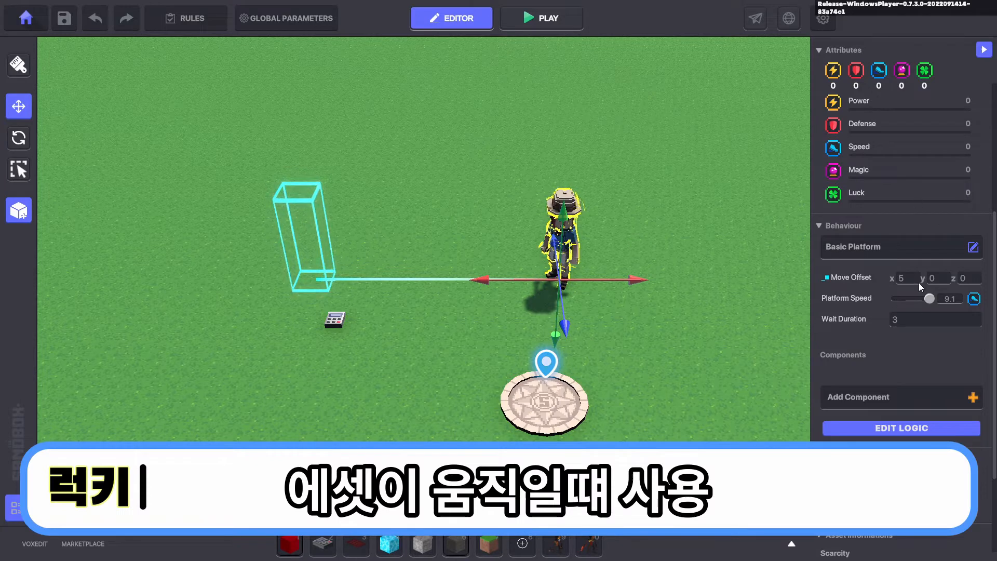
{"action": "mouse_move", "coordinate": [930, 298]}
{"action": "left_mouse_down"}
{"action": "mouse_move", "coordinate": [894, 302]}
{"action": "mouse_move", "coordinate": [912, 306]}
{"action": "left_mouse_up"}
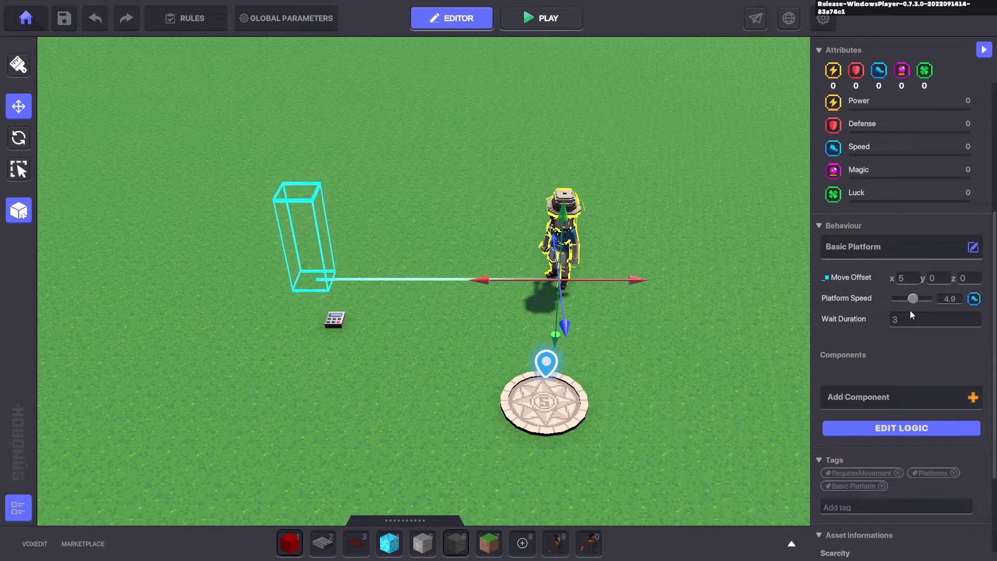
{"action": "left_click", "coordinate": [917, 425]}
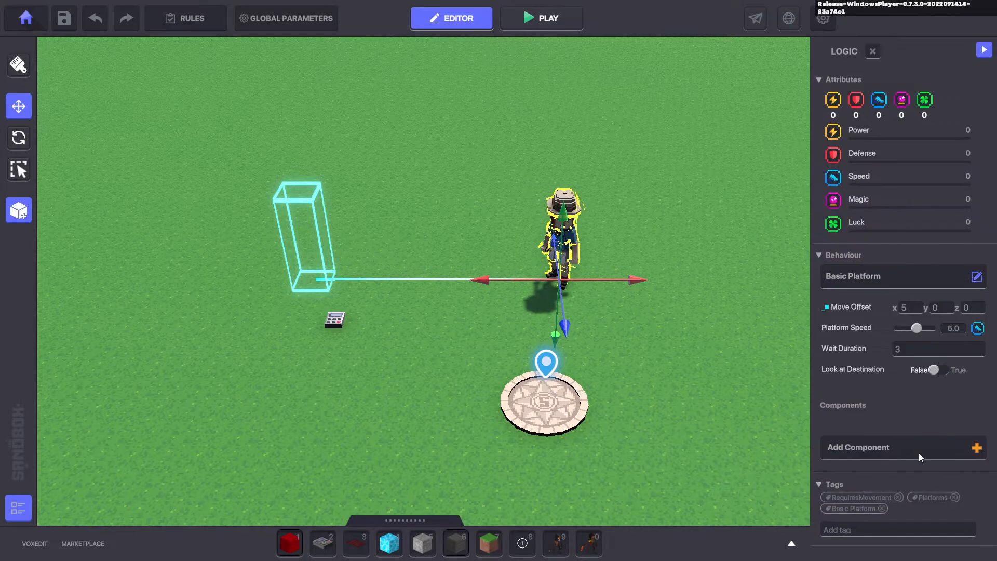
{"action": "mouse_move", "coordinate": [867, 357]}
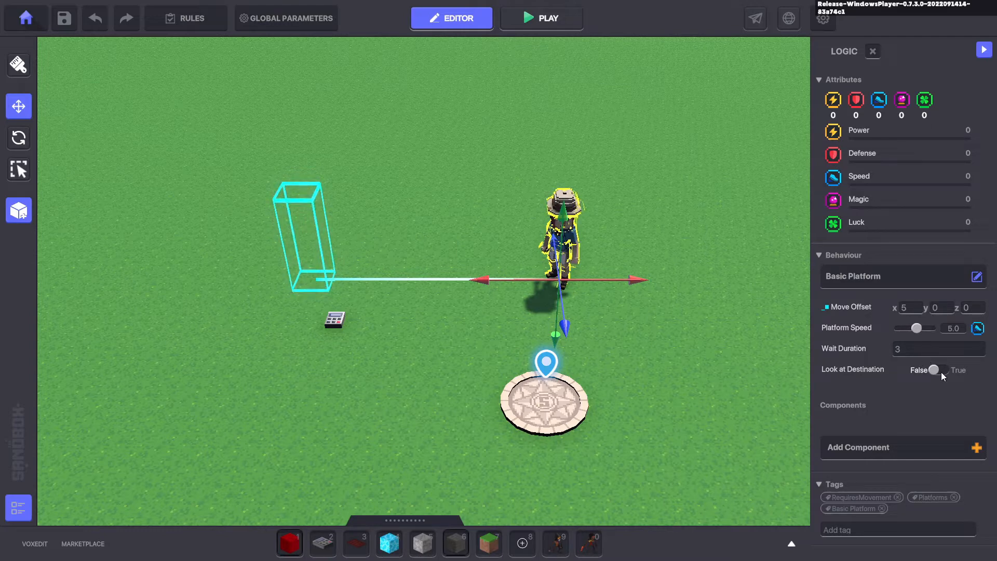
{"action": "left_click", "coordinate": [942, 371]}
{"action": "left_click", "coordinate": [942, 371]}
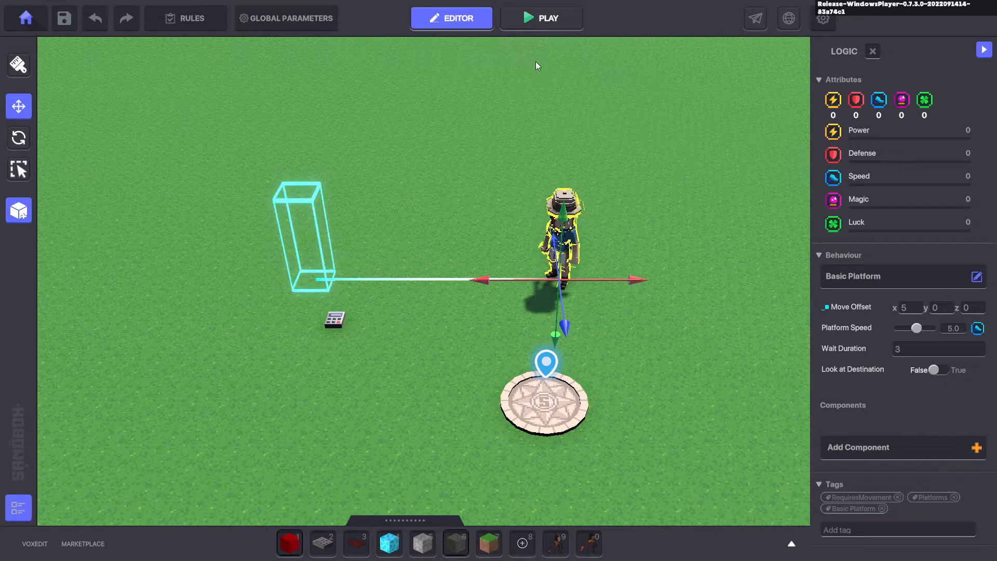
Play-test the scene, follow the archeologist as it moves back and forth as a platform, then return to editing
{"action": "left_click", "coordinate": [532, 16]}
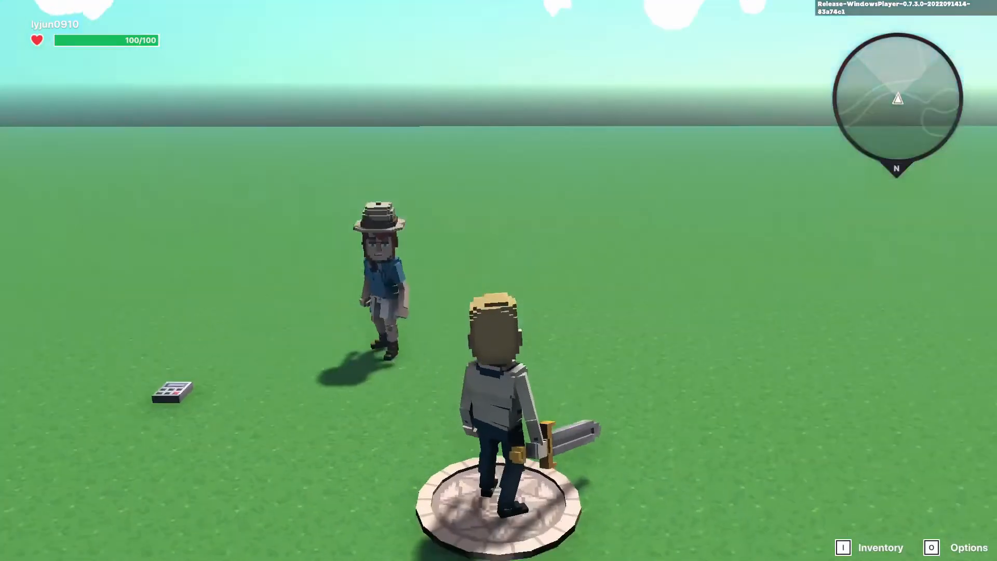
{"action": "key", "text": "a"}
{"action": "key", "text": "w"}
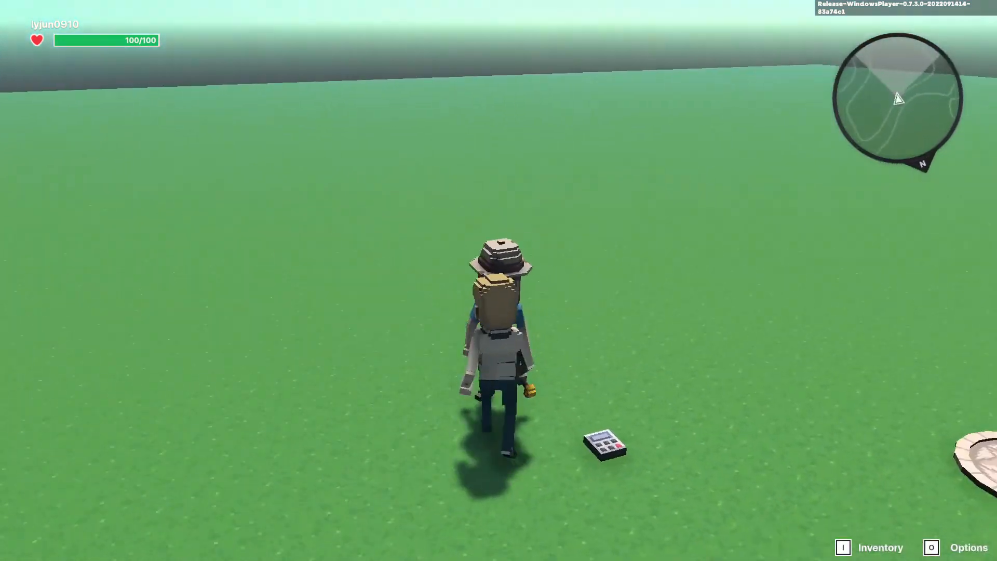
{"action": "key", "text": "d"}
{"action": "key", "text": "w"}
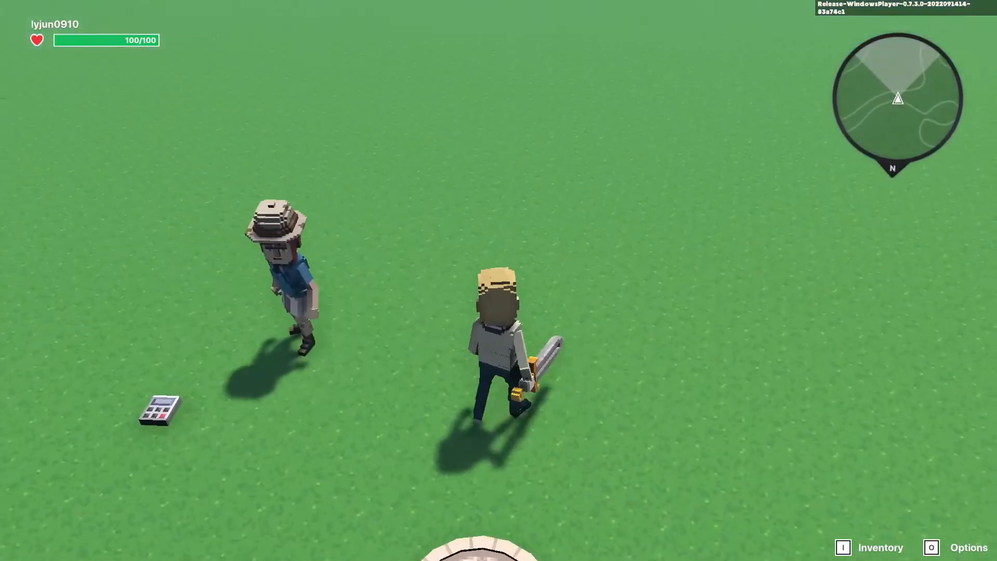
{"action": "key", "text": "a"}
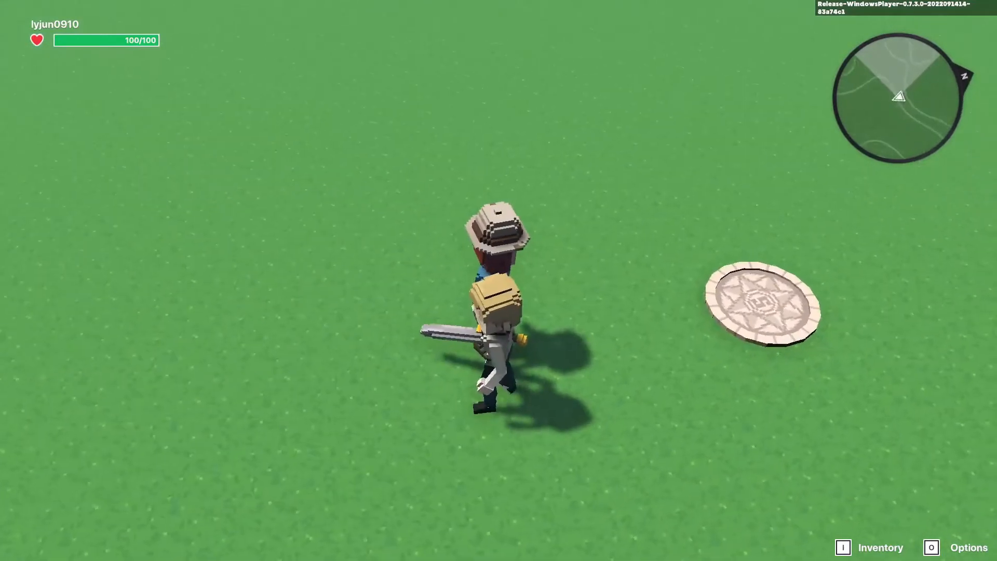
{"action": "key", "text": "s"}
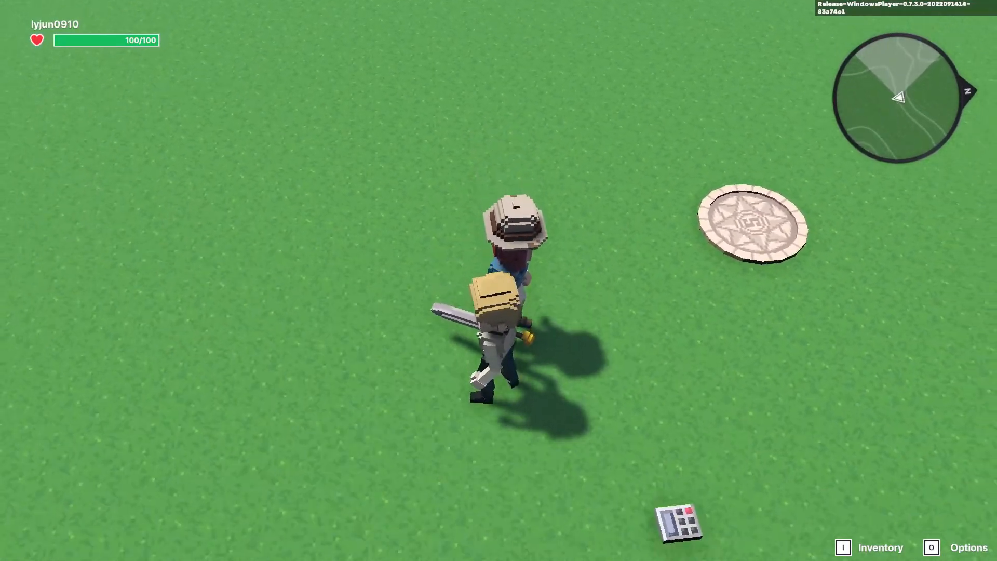
{"action": "key", "text": "a"}
{"action": "key", "text": "w"}
{"action": "key", "text": "d"}
{"action": "key", "text": "s"}
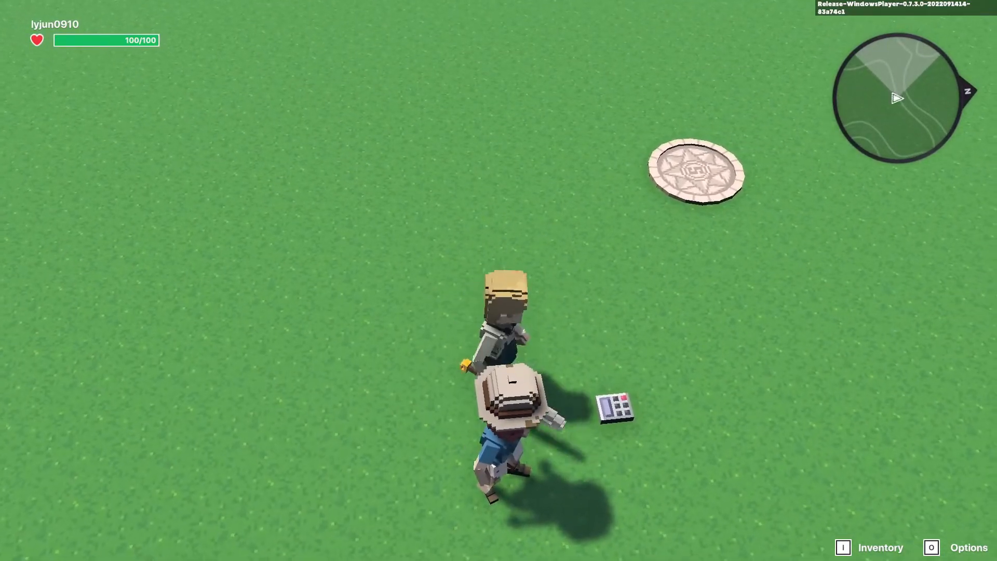
{"action": "key", "text": "Escape"}
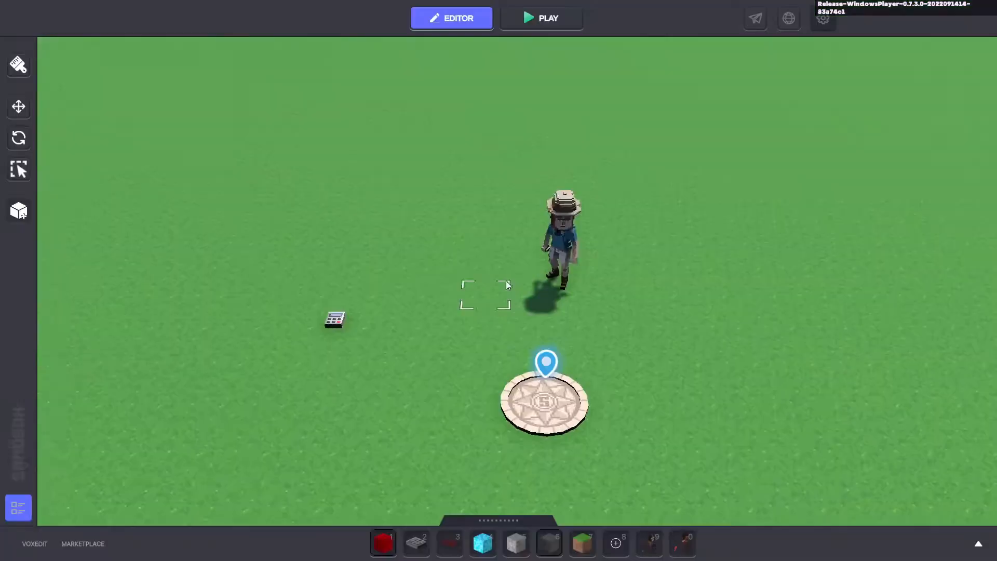
Search the asset library for "car", choose the Blue Car and place it on the grass behind the archeologist
{"action": "key", "text": "s"}
{"action": "scroll", "coordinate": [507, 348], "scroll_direction": "down", "scroll_amount": 3}
{"action": "left_click", "coordinate": [955, 548]}
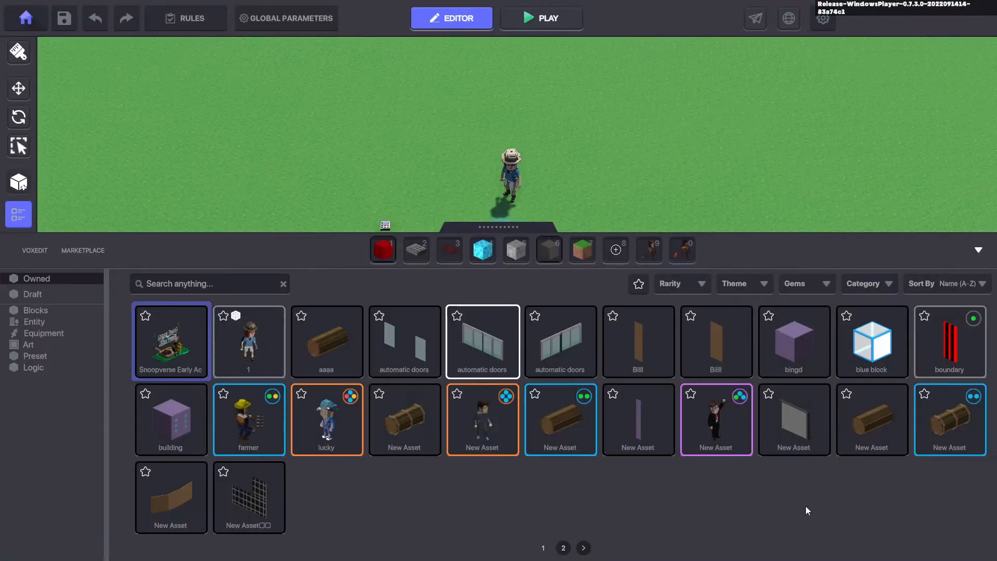
{"action": "left_click", "coordinate": [92, 277]}
{"action": "left_click", "coordinate": [220, 283]}
{"action": "type", "text": "car"}
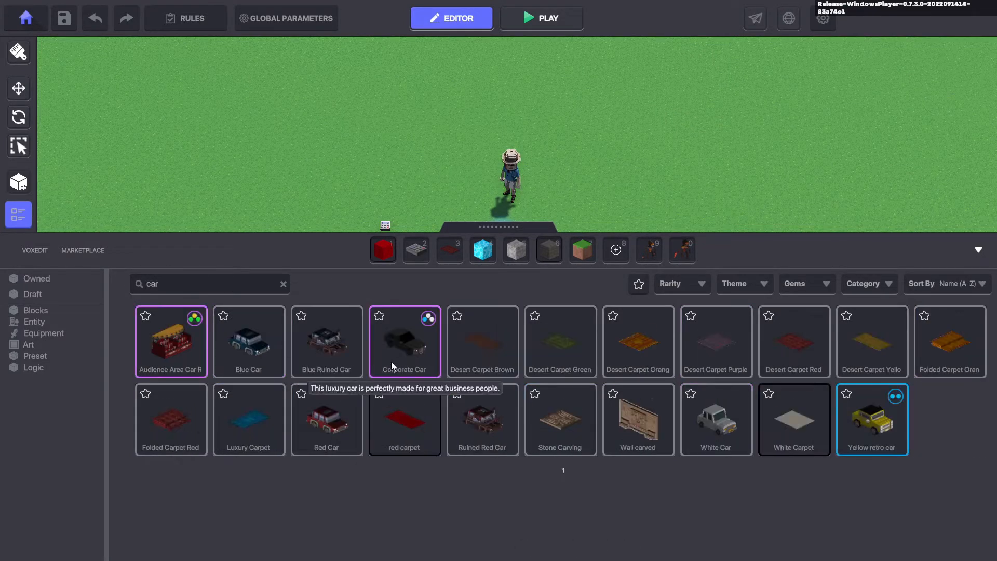
{"action": "left_click", "coordinate": [409, 354]}
{"action": "left_click", "coordinate": [319, 351]}
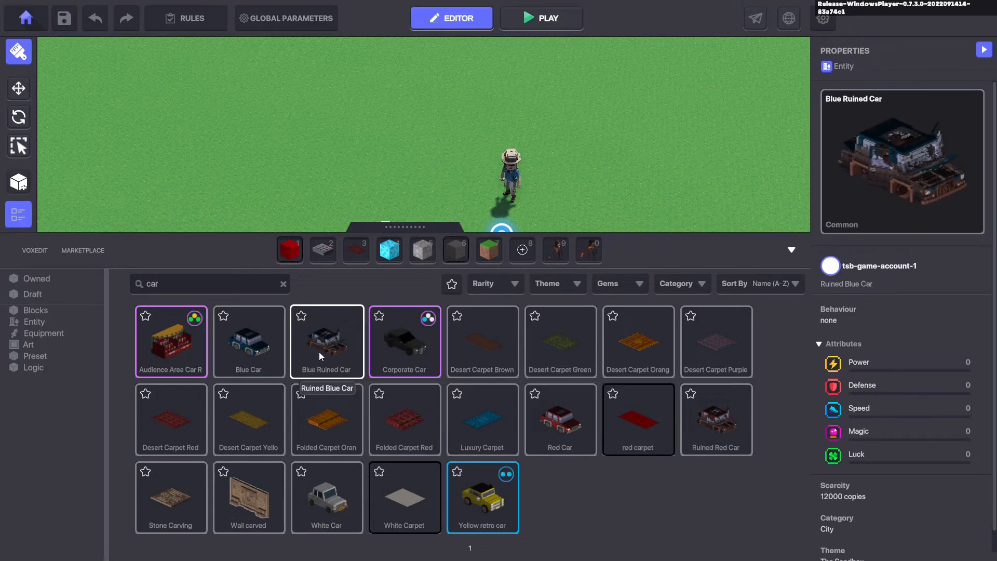
{"action": "left_click", "coordinate": [792, 251]}
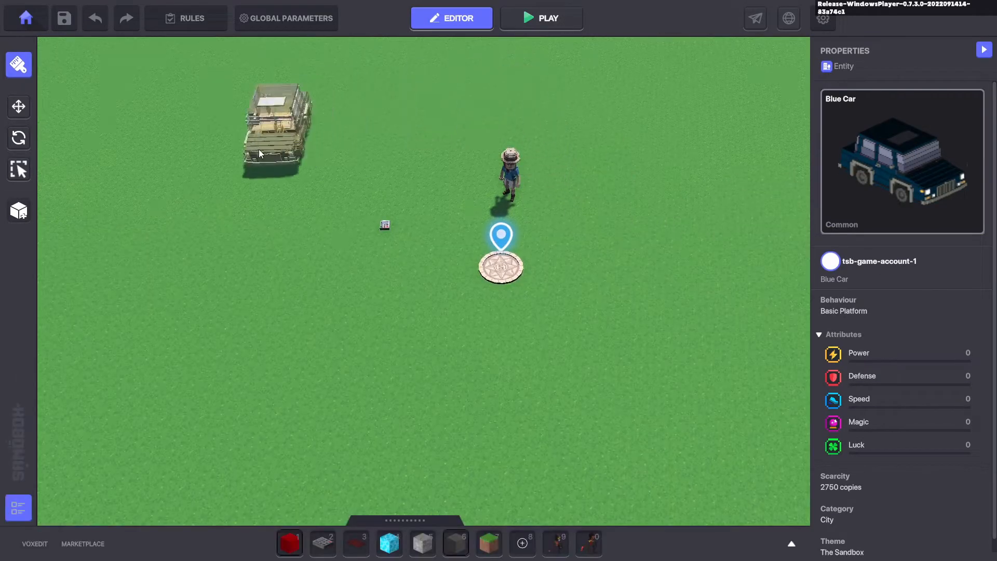
Move the Blue Car behind the keypad and set its Basic Platform move offset to x 0, y 0, z 30
{"action": "left_click", "coordinate": [18, 108]}
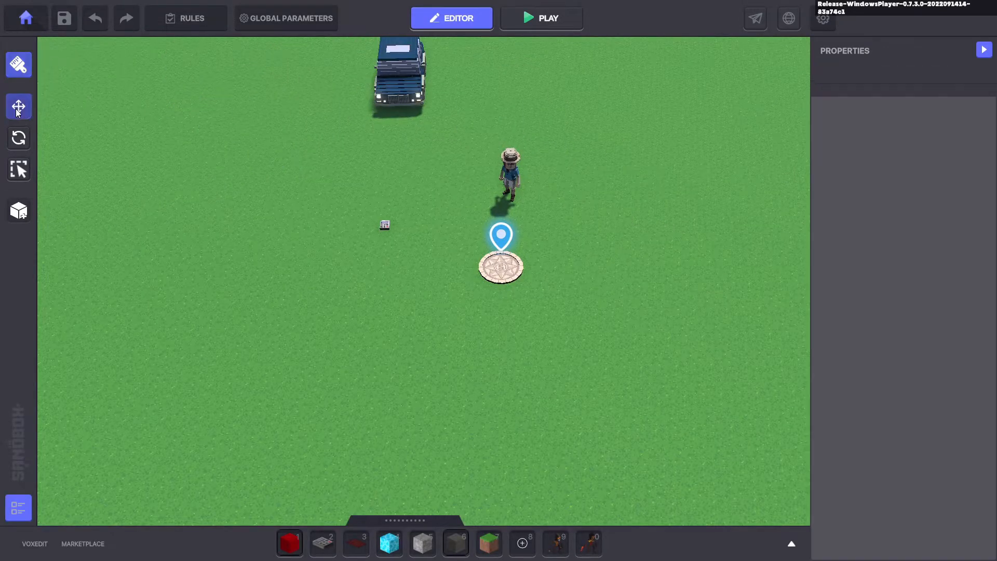
{"action": "left_click", "coordinate": [424, 71]}
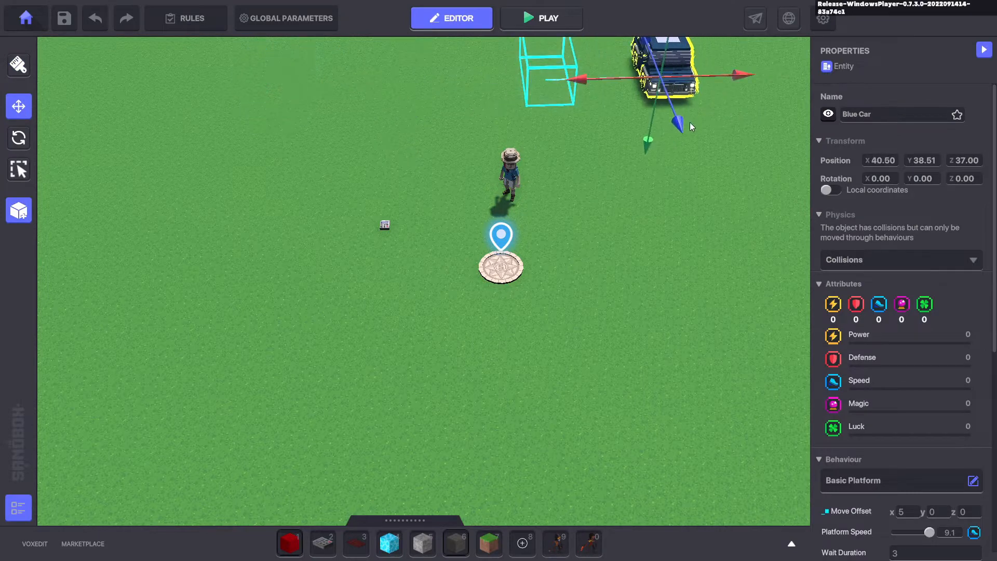
{"action": "left_click_drag", "start_coordinate": [745, 319], "coordinate": [753, 332]}
{"action": "scroll", "coordinate": [872, 364], "scroll_direction": "down", "scroll_amount": 3}
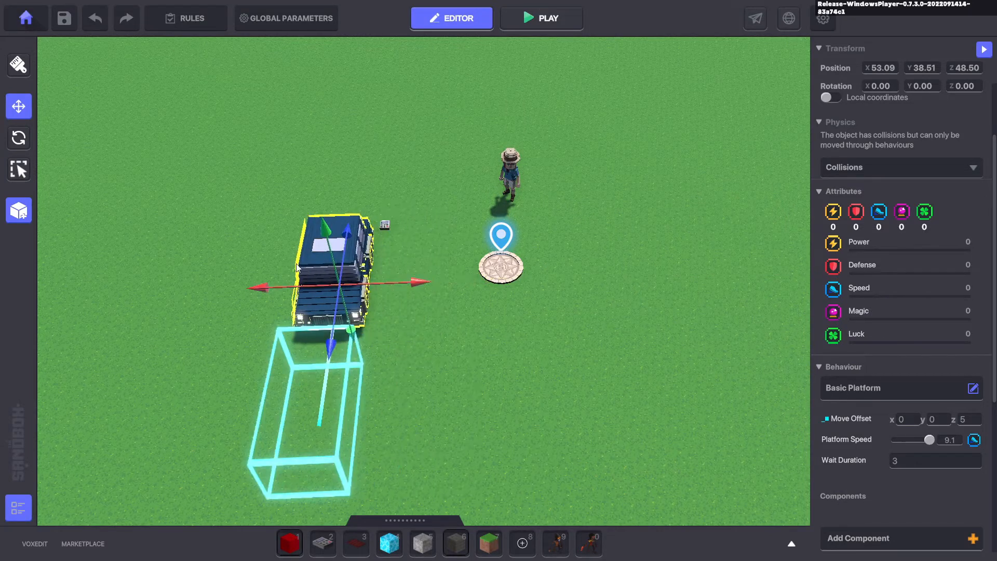
{"action": "left_click_drag", "start_coordinate": [331, 346], "coordinate": [356, 172]}
{"action": "scroll", "coordinate": [960, 418], "scroll_direction": "down", "scroll_amount": 1}
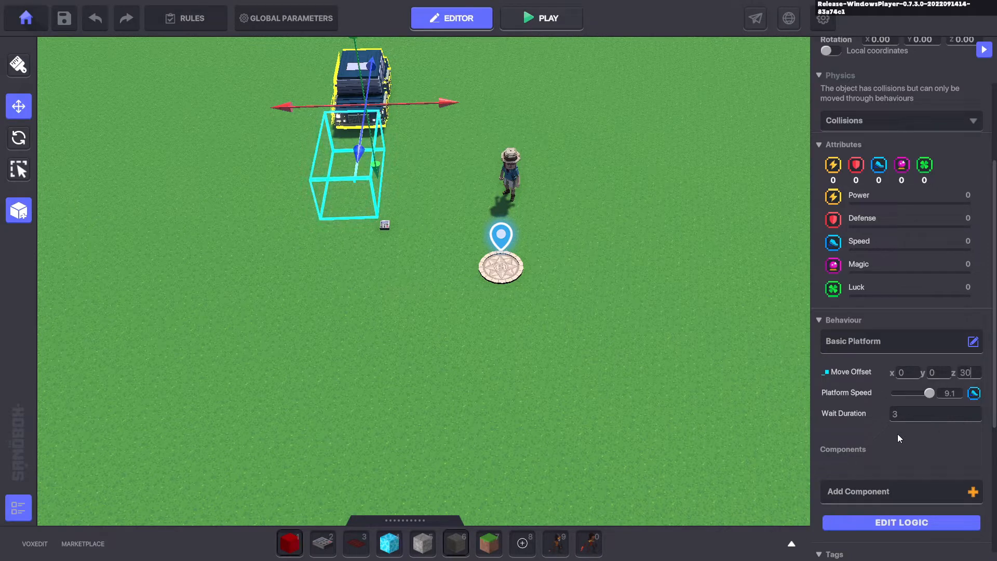
Shift the Blue Car farther back from the spawn point and check its whole travel path
{"action": "left_click_drag", "start_coordinate": [360, 152], "coordinate": [366, 113]}
{"action": "key", "text": "s"}
{"action": "right_click_drag", "start_coordinate": [416, 48], "coordinate": [447, 124]}
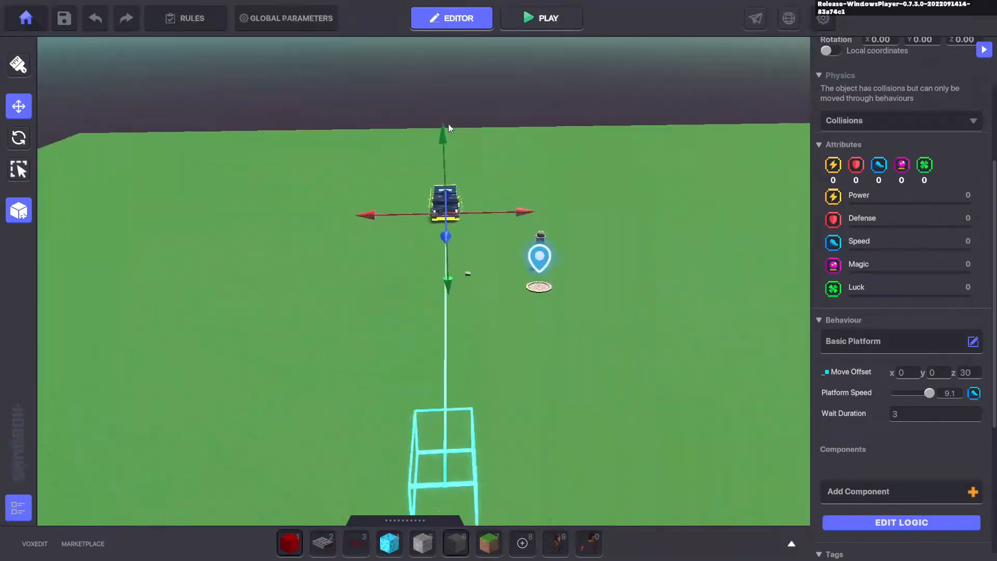
{"action": "left_click_drag", "start_coordinate": [471, 223], "coordinate": [472, 204]}
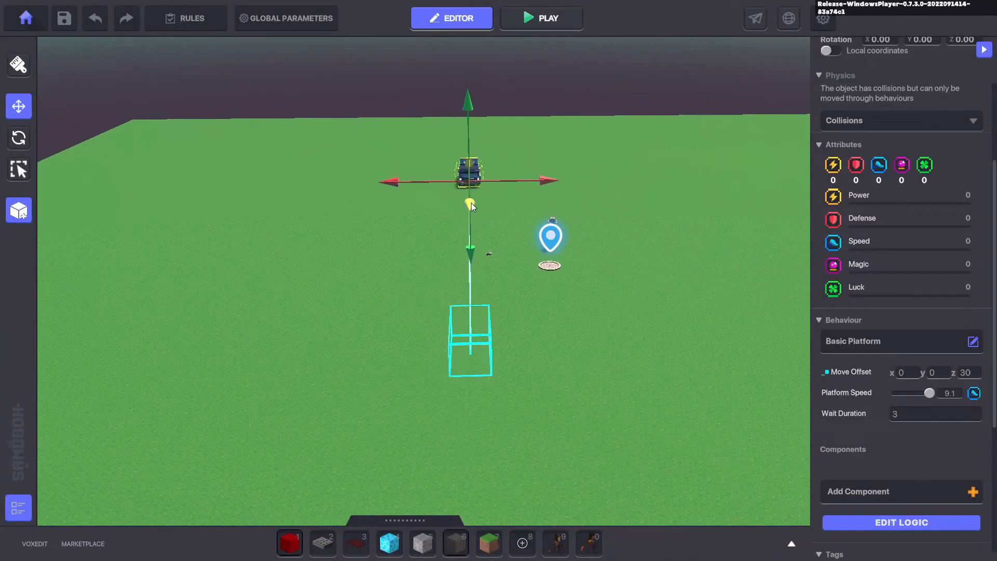
Set the Blue Car's wait duration to 0 and its platform speed to 5.9
{"action": "left_click", "coordinate": [919, 414]}
{"action": "type", "text": "0"}
{"action": "scroll", "coordinate": [924, 442], "scroll_direction": "down", "scroll_amount": 2}
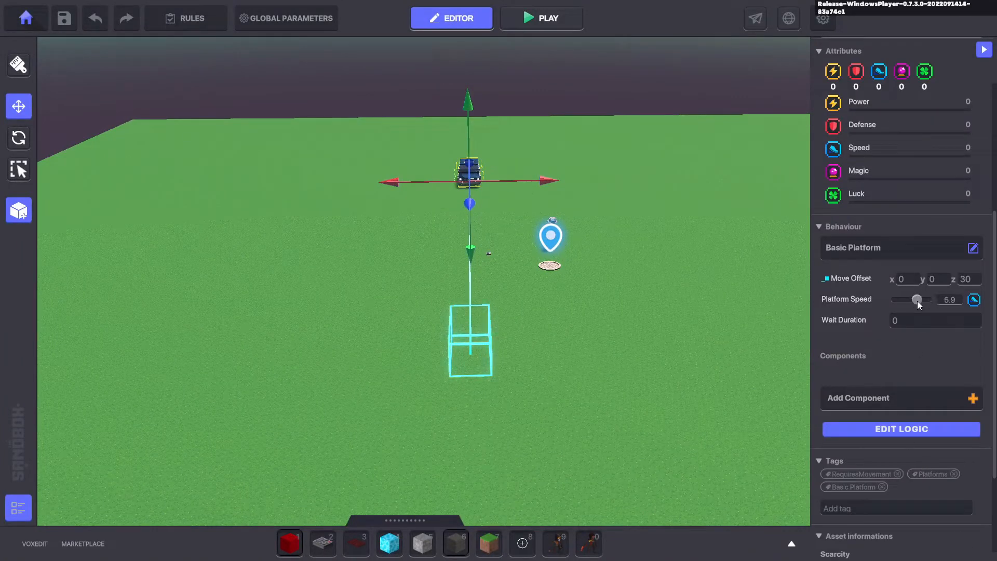
Play-test the scene, run up to the moving Blue Car and watch it drive past the archeologist
{"action": "left_click", "coordinate": [550, 20]}
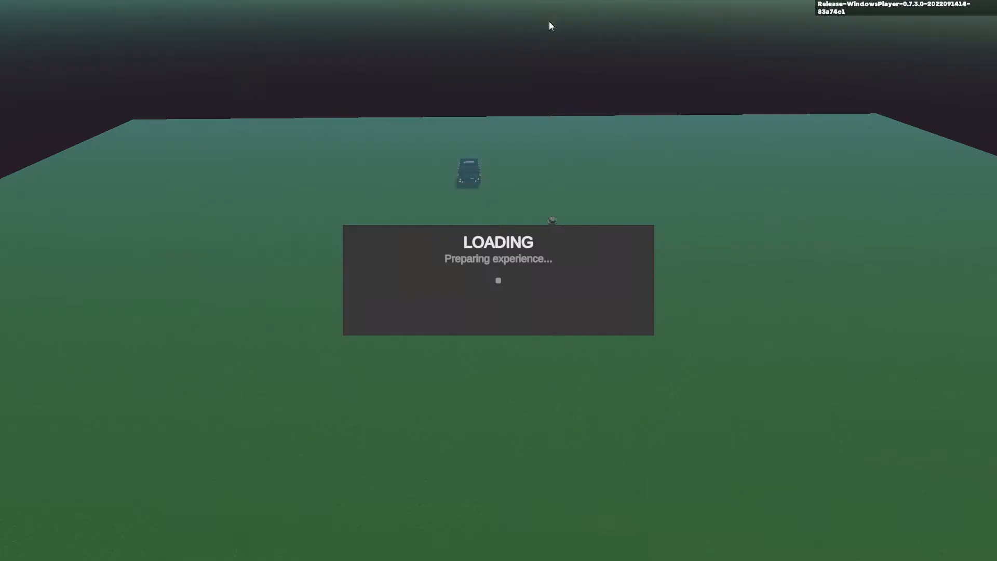
{"action": "key", "text": "w"}
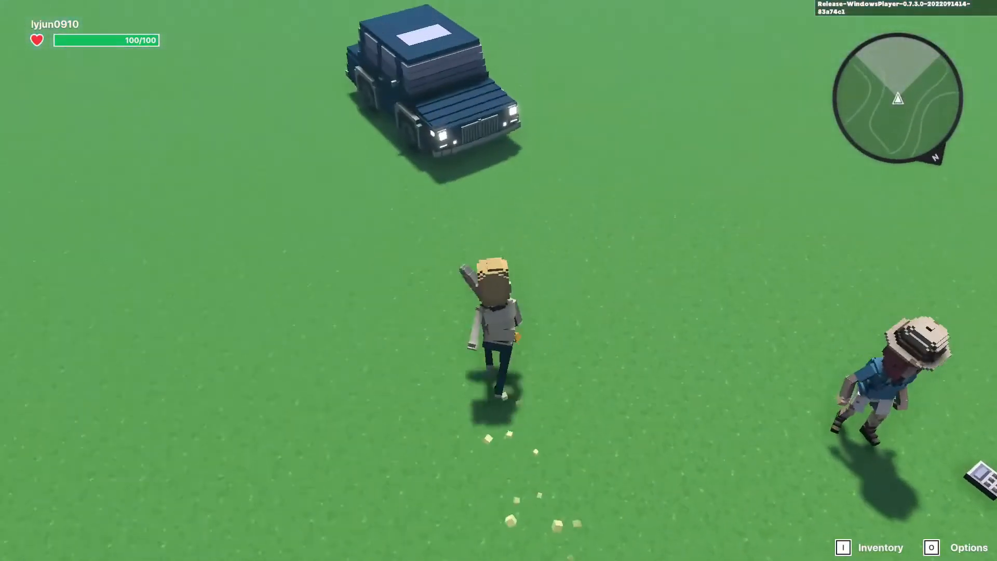
{"action": "key", "text": "w"}
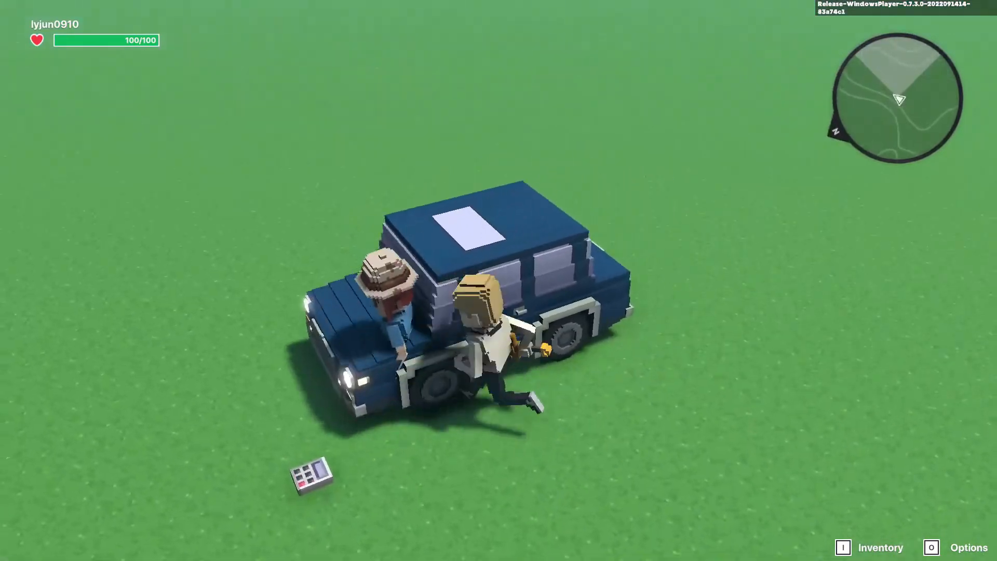
{"action": "key", "text": "s"}
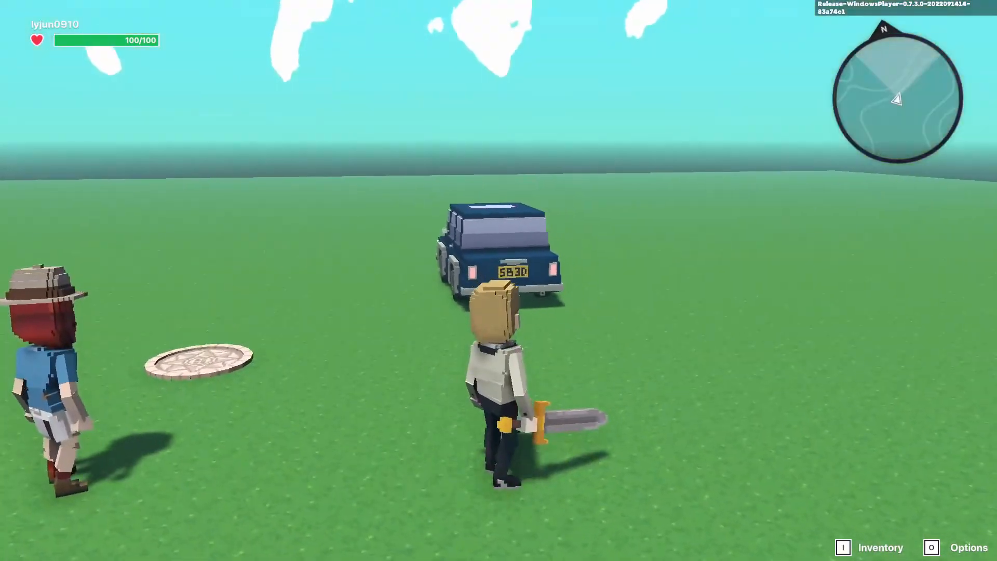
Chase the Blue Car along its route and jump around it as it travels back and forth
{"action": "key", "text": "w"}
{"action": "key", "text": "w"}
{"action": "key", "text": "space"}
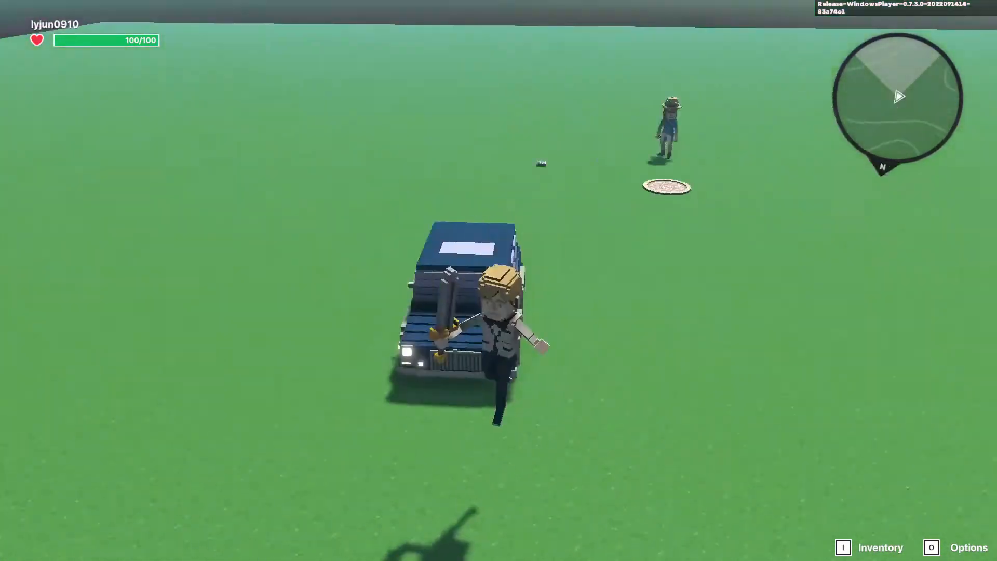
{"action": "key", "text": "w"}
{"action": "key", "text": "space"}
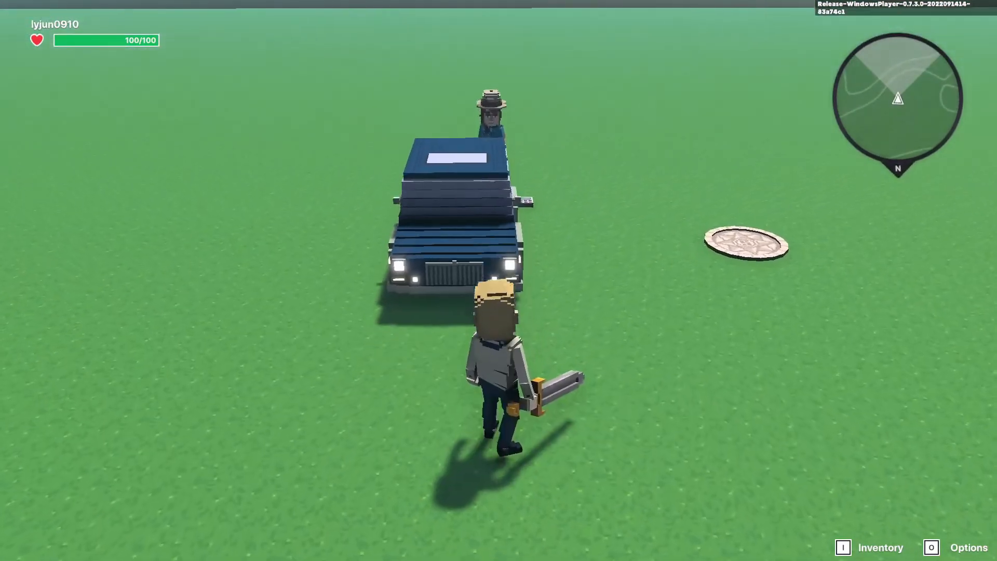
Run and jump near the moving Blue Car, and end the play-test
{"action": "key", "text": "w"}
{"action": "key", "text": "space"}
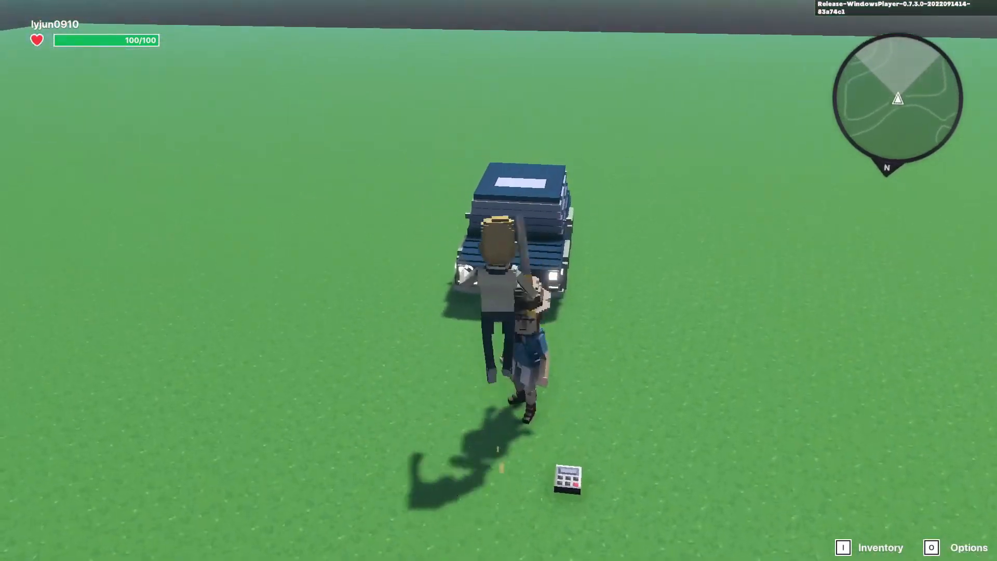
{"action": "key", "text": "Escape"}
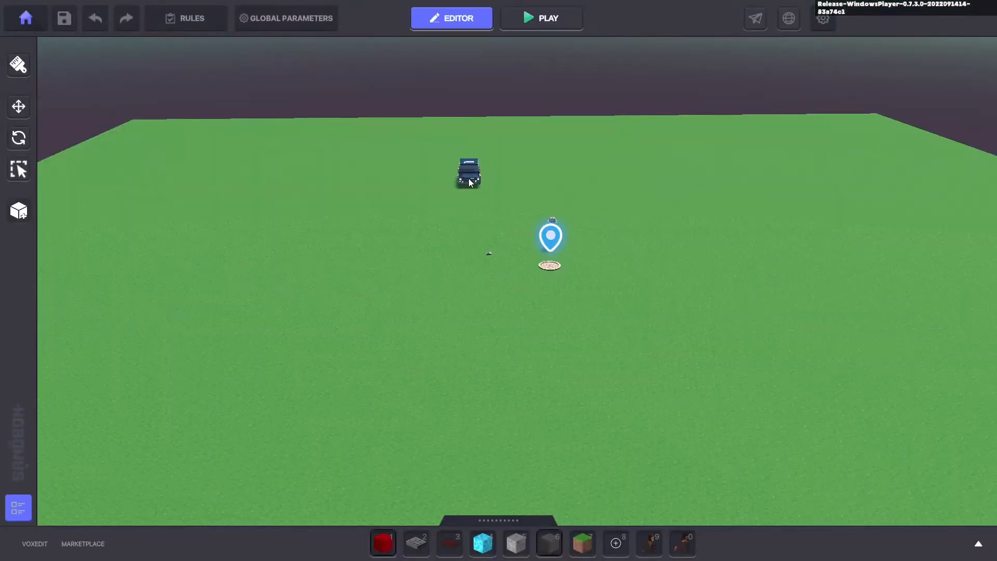
Turn on Look at Destination for the Blue Car's Basic Platform behaviour
{"action": "left_click", "coordinate": [470, 181]}
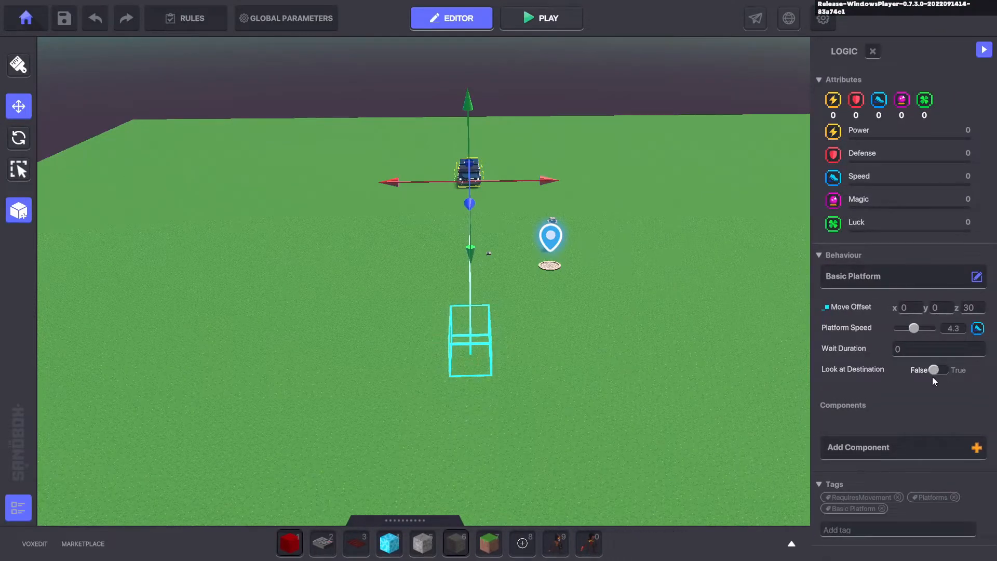
{"action": "key", "text": "w"}
{"action": "right_click_drag", "start_coordinate": [640, 245], "coordinate": [568, 216]}
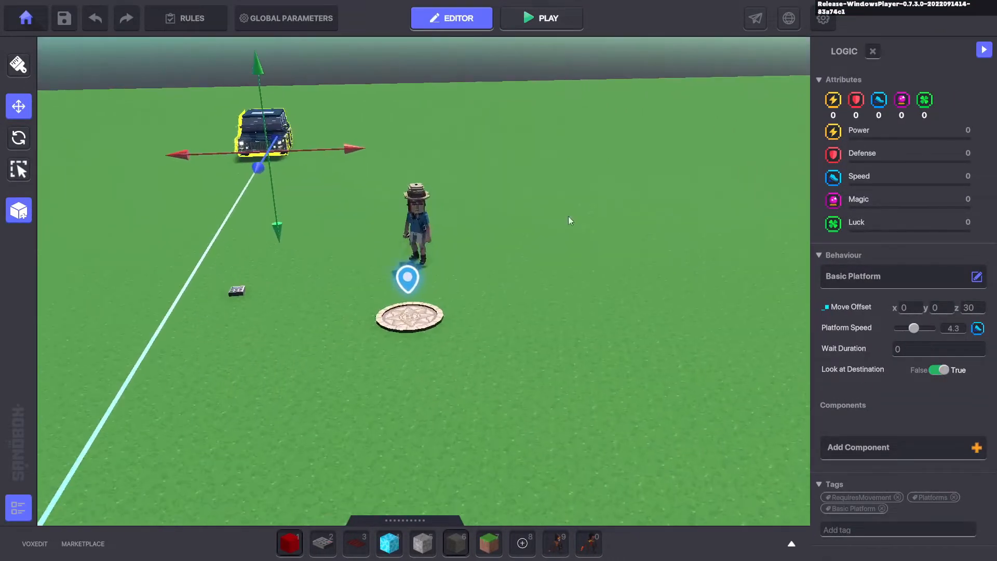
Set the archeologist's Basic Platform Move Offset x to 1
{"action": "left_click", "coordinate": [416, 214]}
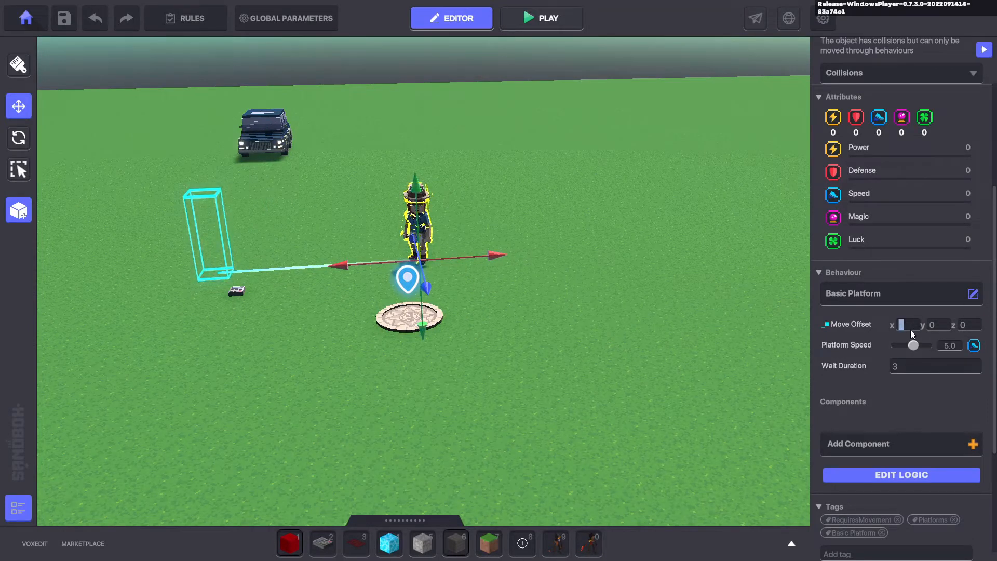
{"action": "left_click", "coordinate": [539, 391]}
Play-test the scene and jump onto the moving Blue Car's roof to ride it
{"action": "left_click", "coordinate": [538, 16]}
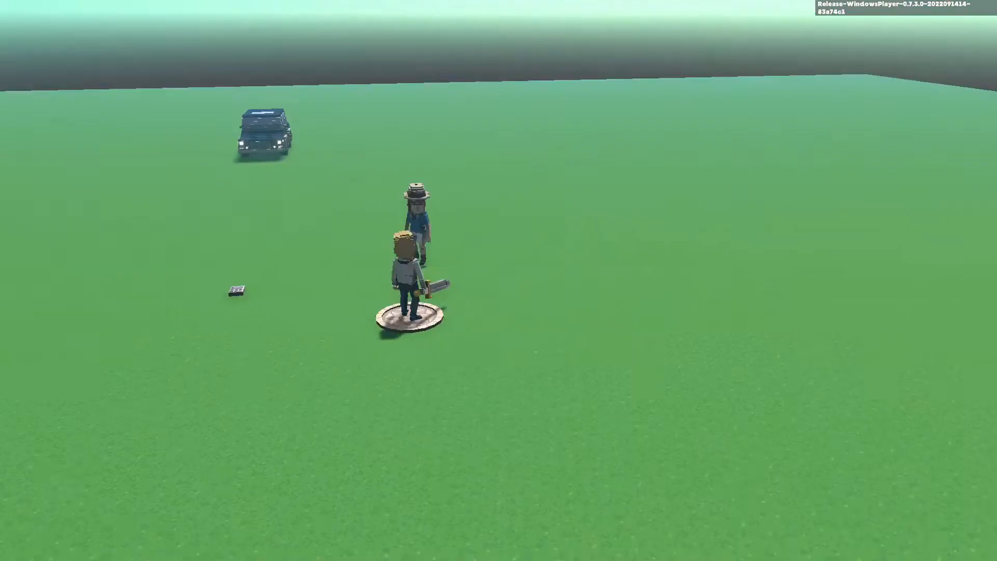
{"action": "key", "text": "w"}
{"action": "key", "text": "space"}
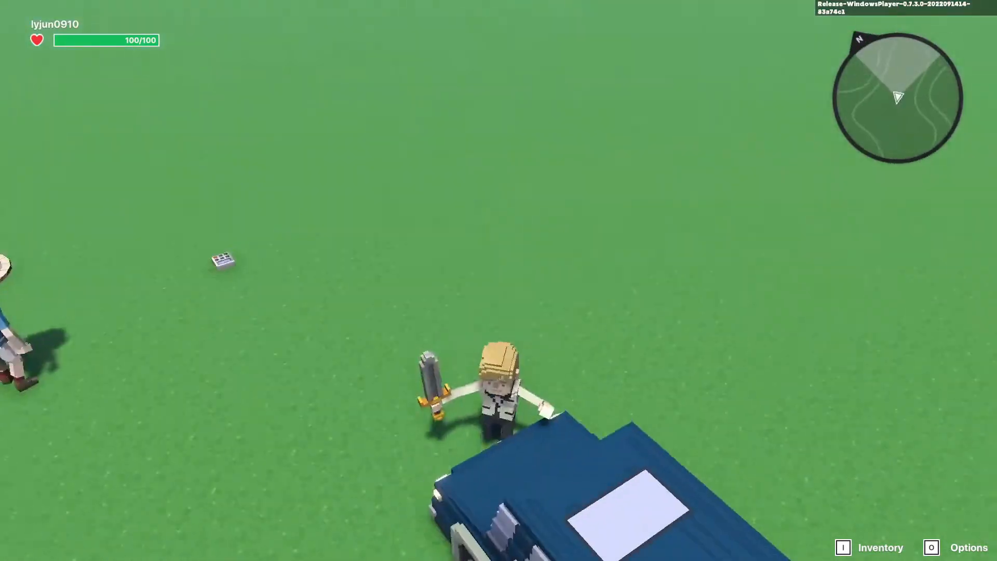
{"action": "key", "text": "w"}
{"action": "key", "text": "space"}
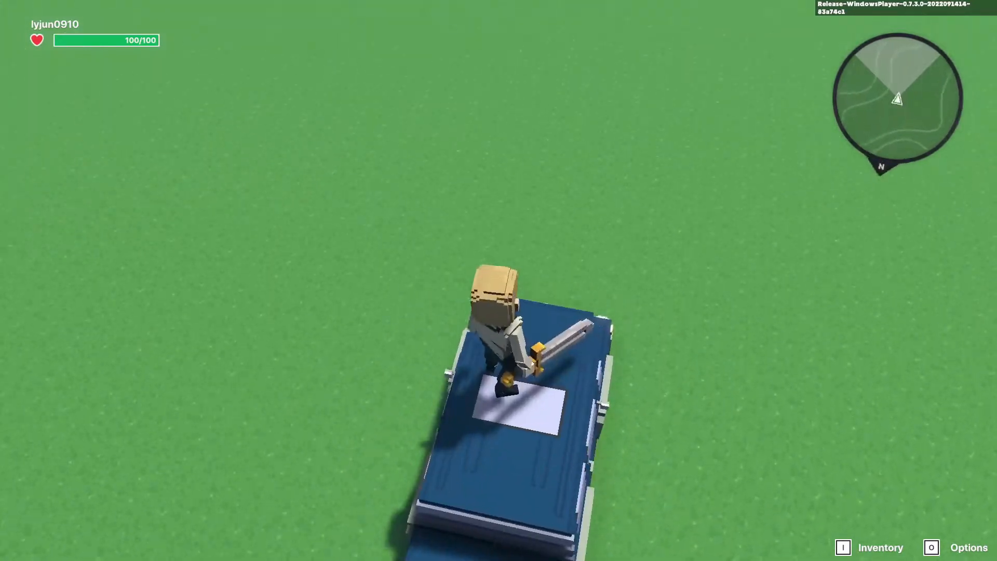
Jump off the Blue Car and run alongside it to watch which way it faces
{"action": "key", "text": "a"}
{"action": "key", "text": "space"}
{"action": "key", "text": "s"}
{"action": "key", "text": "a"}
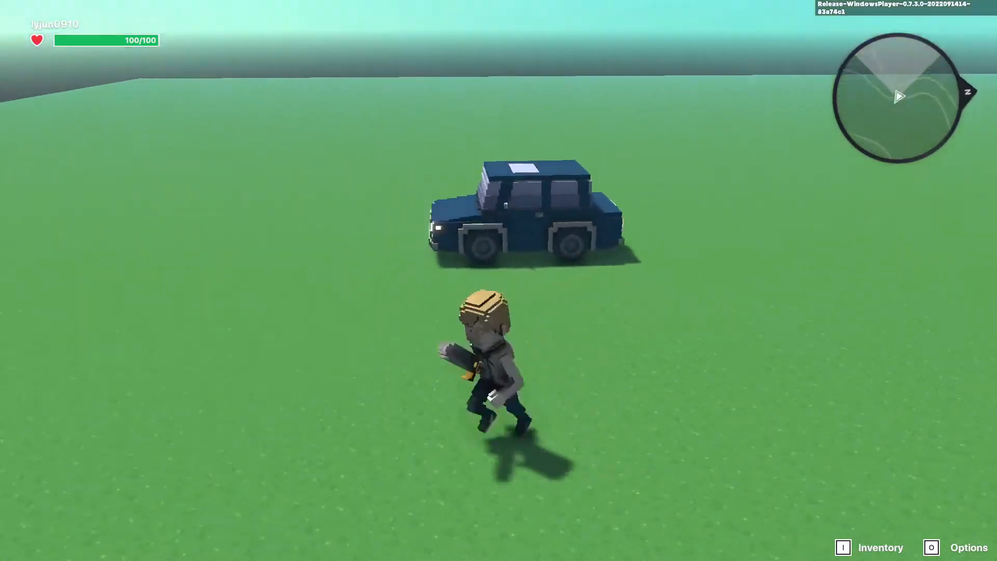
{"action": "key", "text": "w"}
{"action": "key", "text": "d"}
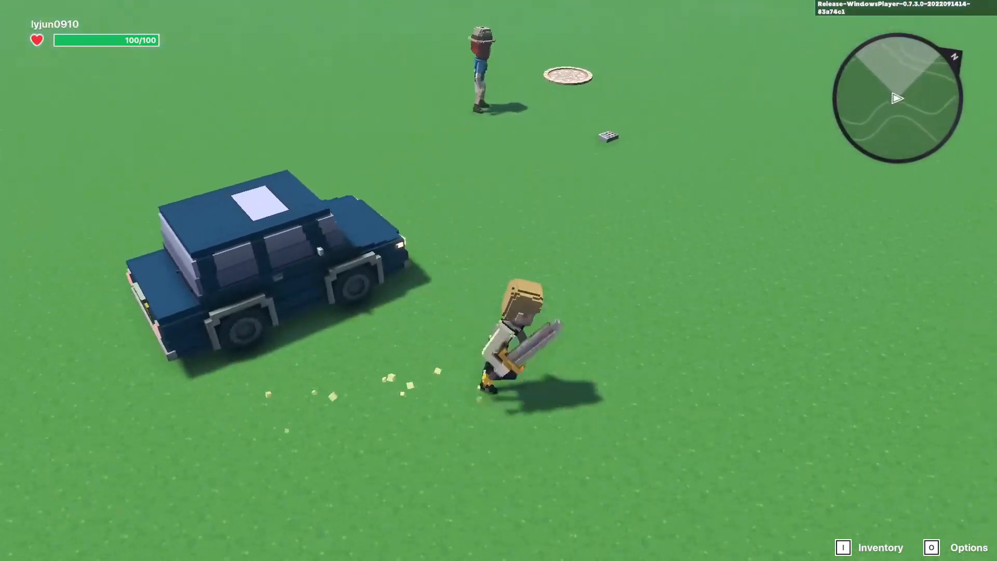
Follow the Blue Car up close and check its orientation from front to rear as it travels
{"action": "key", "text": "s"}
{"action": "key", "text": "a"}
{"action": "key", "text": "d"}
{"action": "scroll", "coordinate": [499, 280], "scroll_direction": "up", "scroll_amount": 3}
{"action": "key", "text": "a"}
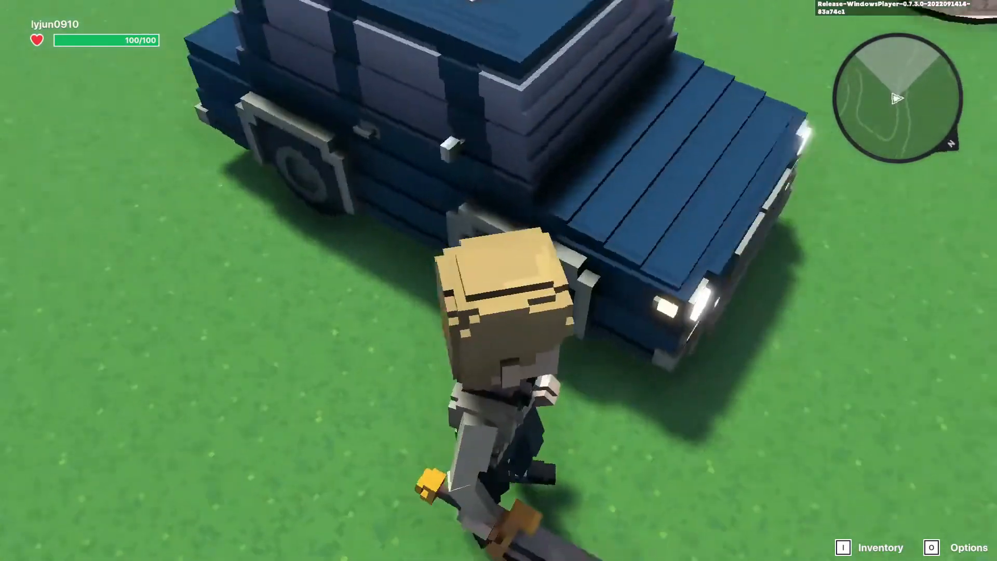
{"action": "key", "text": "d"}
{"action": "key", "text": "a"}
{"action": "key", "text": "d"}
{"action": "key", "text": "d"}
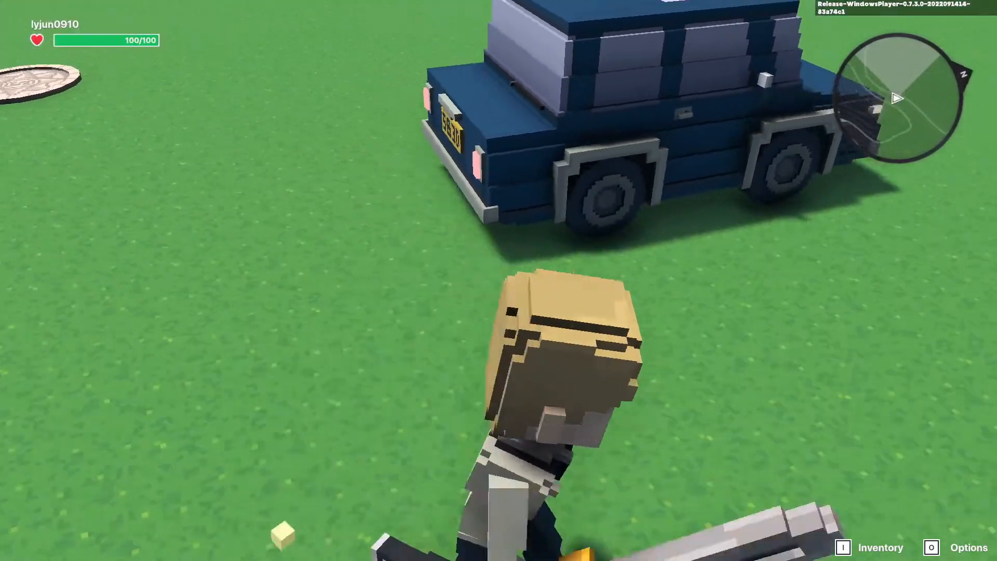
Chase the Blue Car from behind and leap onto its rear to test climbing it while it moves
{"action": "key", "text": "w"}
{"action": "key", "text": "space"}
{"action": "key", "text": "space"}
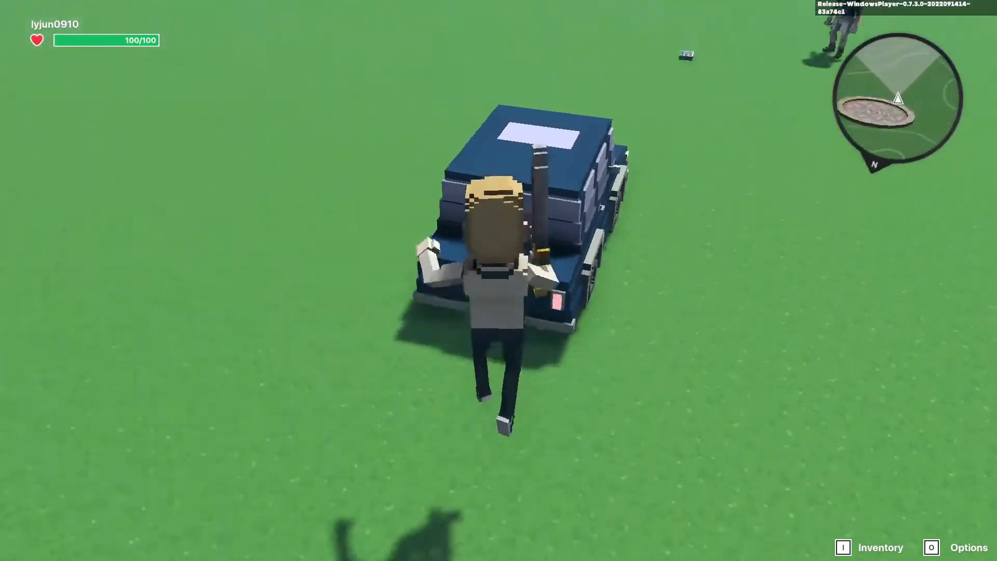
{"action": "key", "text": "space"}
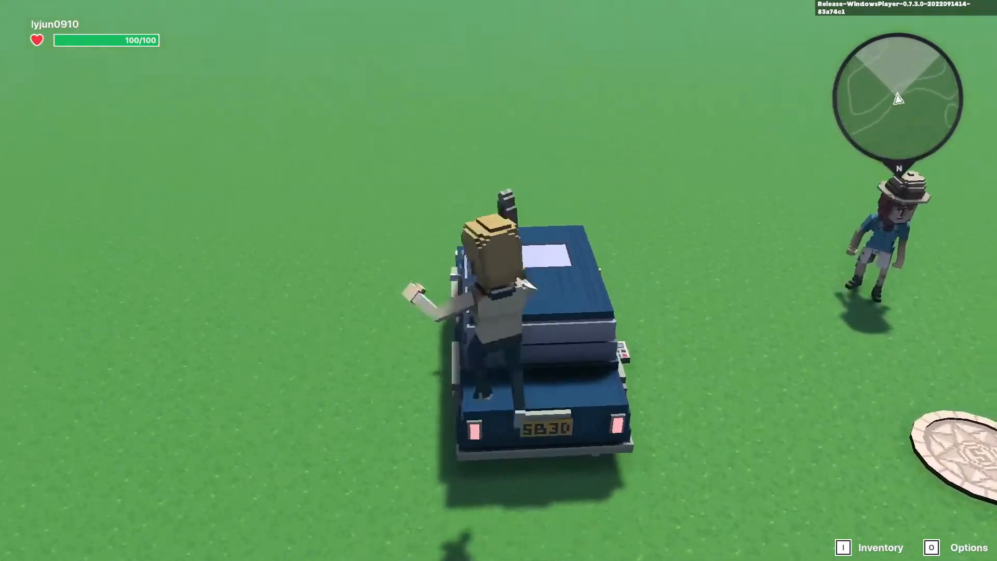
{"action": "key", "text": "a"}
{"action": "key", "text": "space"}
{"action": "key", "text": "w"}
{"action": "key", "text": "space"}
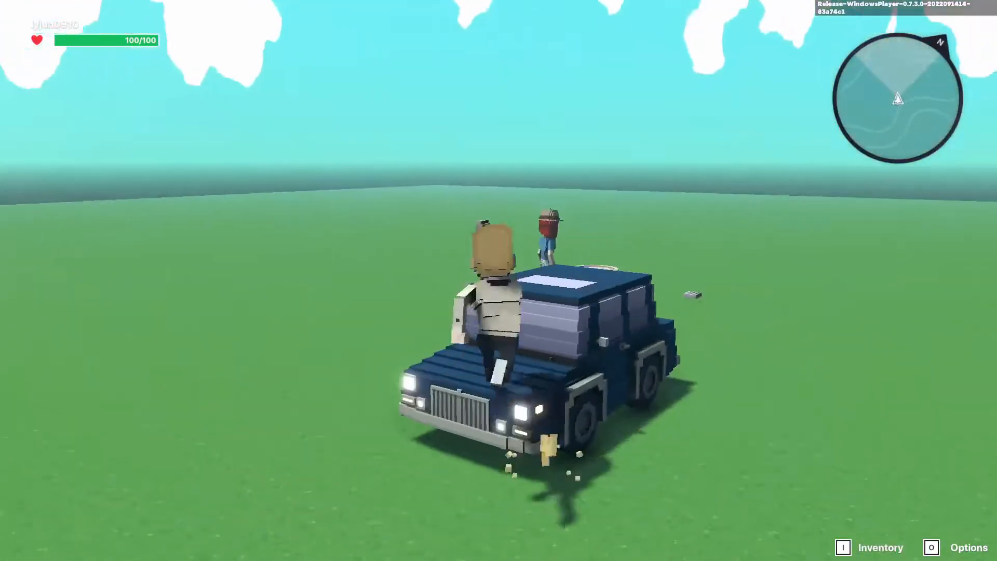
Circle the Blue Car and keep jumping at its front and rear as it reverses direction
{"action": "key", "text": "d"}
{"action": "key", "text": "space"}
{"action": "key", "text": "w"}
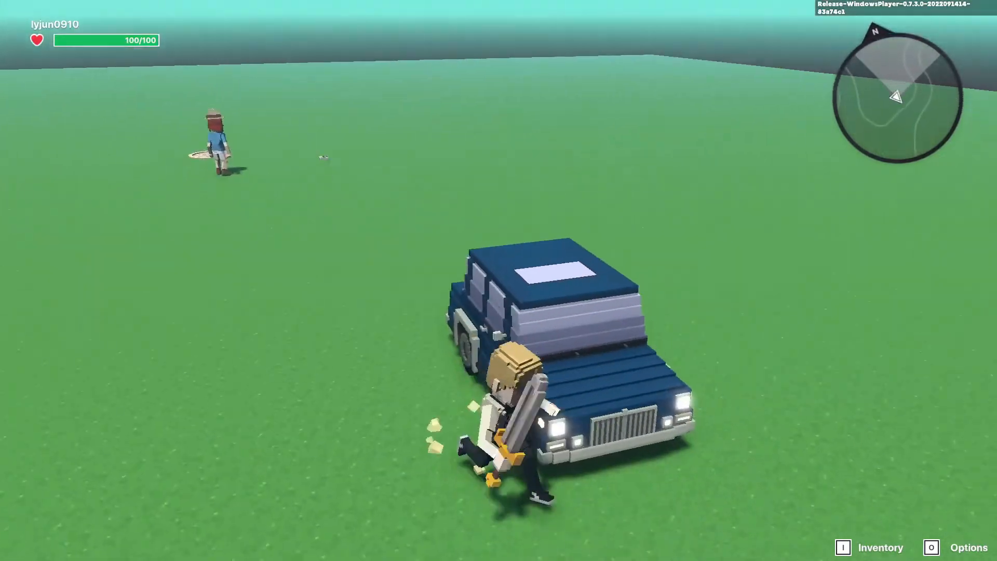
{"action": "key", "text": "space"}
{"action": "key", "text": "space"}
{"action": "key", "text": "a"}
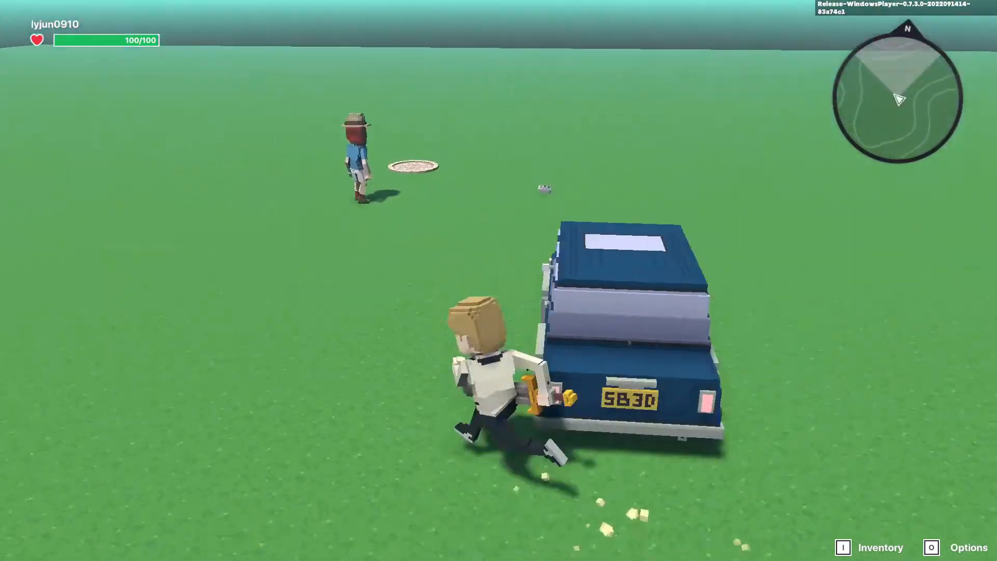
{"action": "key", "text": "space"}
{"action": "key", "text": "d"}
{"action": "key", "text": "w"}
{"action": "key", "text": "space"}
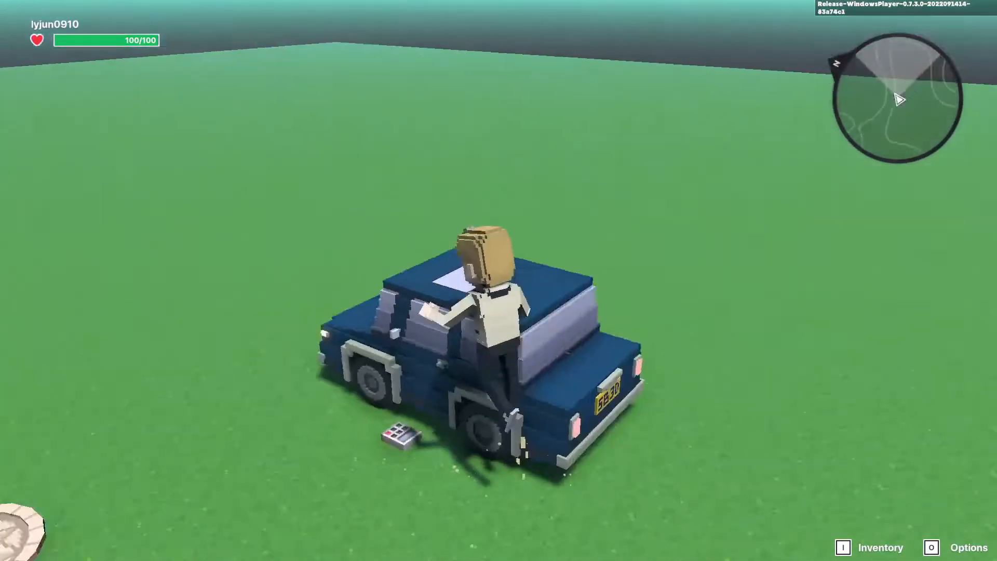
Climb back onto the Blue Car's roof, ride it briefly and end the play-test
{"action": "key", "text": "a"}
{"action": "key", "text": "w"}
{"action": "key", "text": "space"}
{"action": "key", "text": "w"}
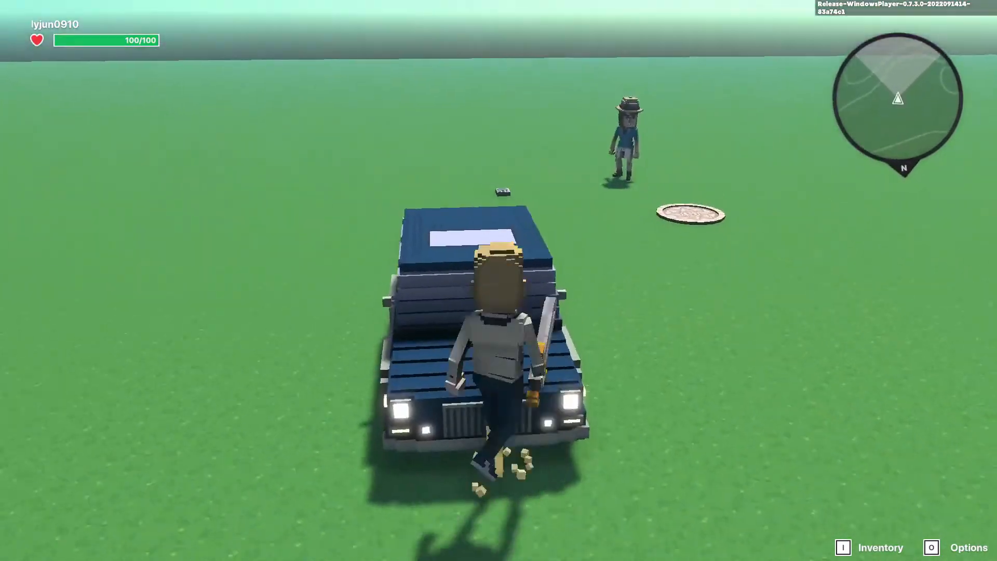
{"action": "key", "text": "space"}
{"action": "key", "text": "space"}
{"action": "key", "text": "w"}
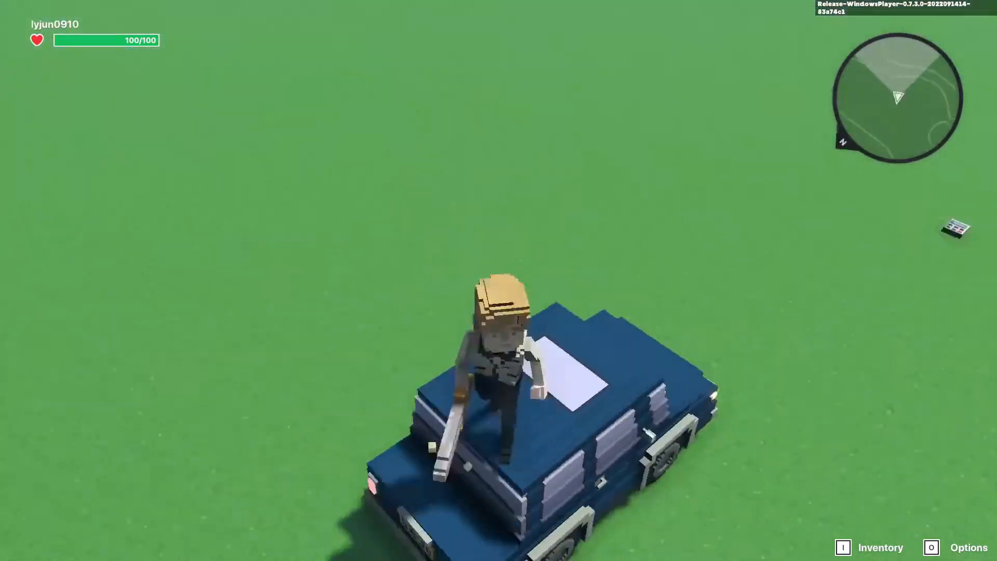
{"action": "key", "text": "d"}
{"action": "key", "text": "Escape"}
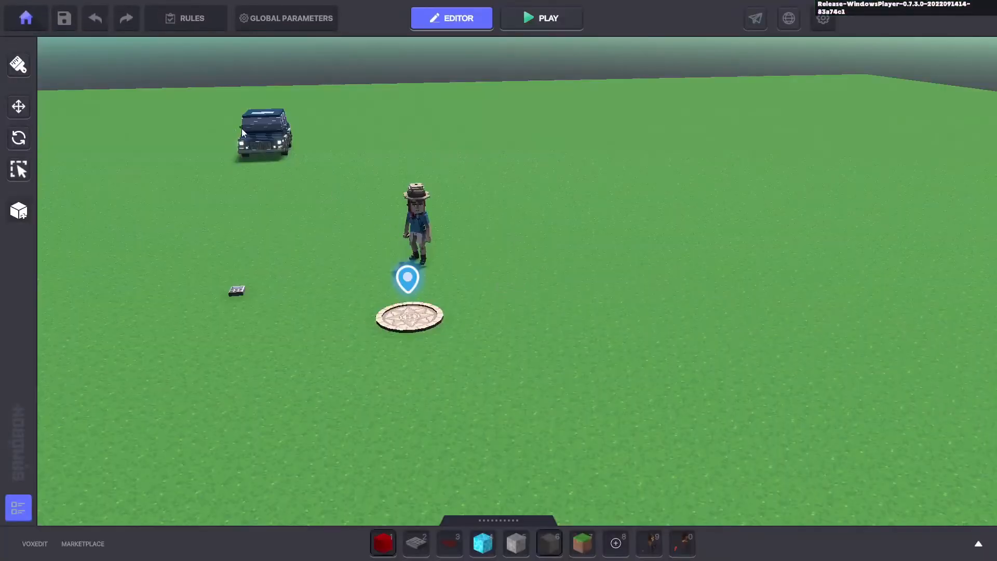
Delete the Blue Car from the scene
{"action": "left_click", "coordinate": [253, 136]}
{"action": "key", "text": "Delete"}
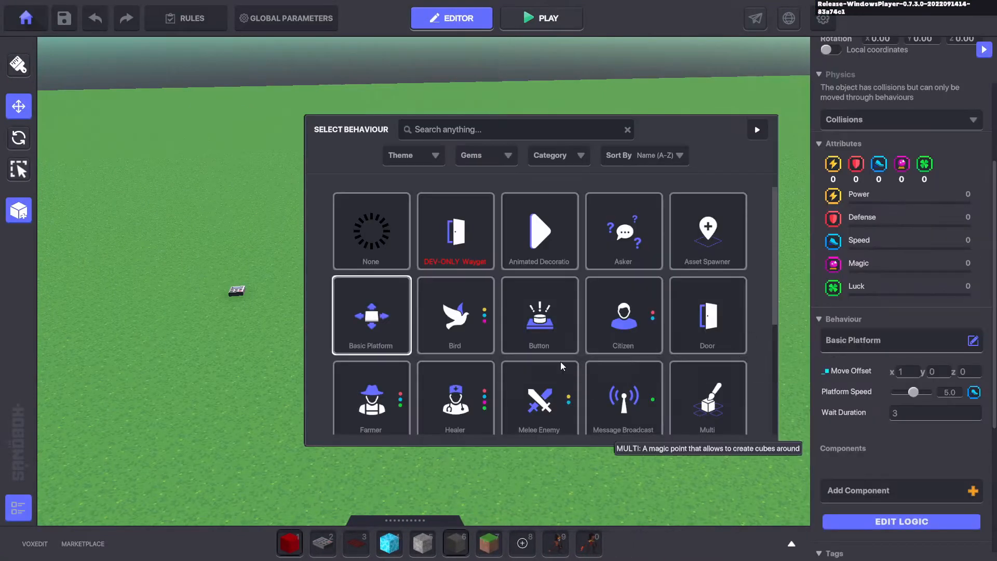
Assign the Bird behaviour to the archeologist and remove its Health component
{"action": "left_click", "coordinate": [469, 321]}
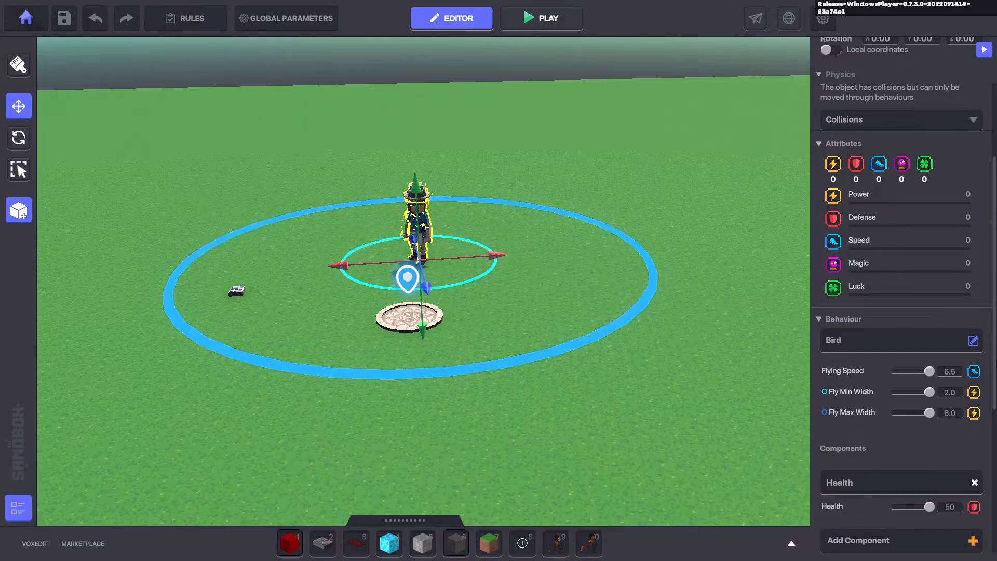
{"action": "scroll", "coordinate": [973, 377], "scroll_direction": "down", "scroll_amount": 2}
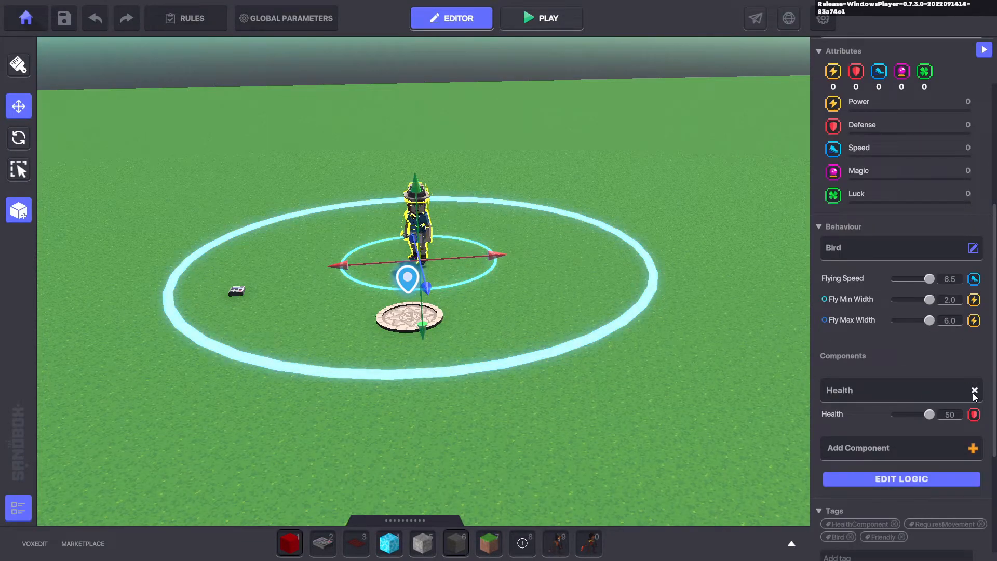
{"action": "left_click", "coordinate": [974, 391]}
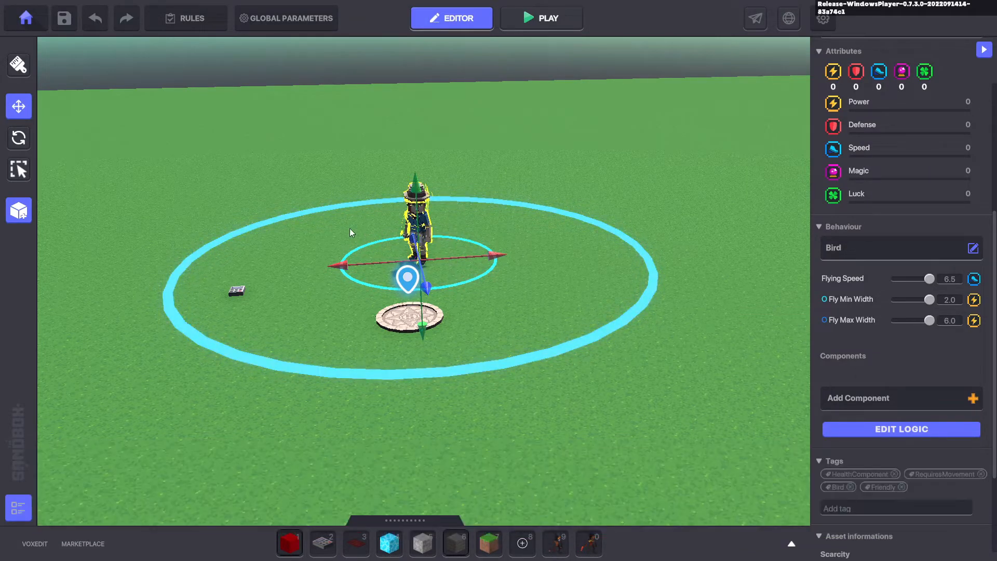
Play-test the Bird behaviour by watching the archeologist fly around the spawn point, and return to the editor
{"action": "left_click", "coordinate": [560, 22]}
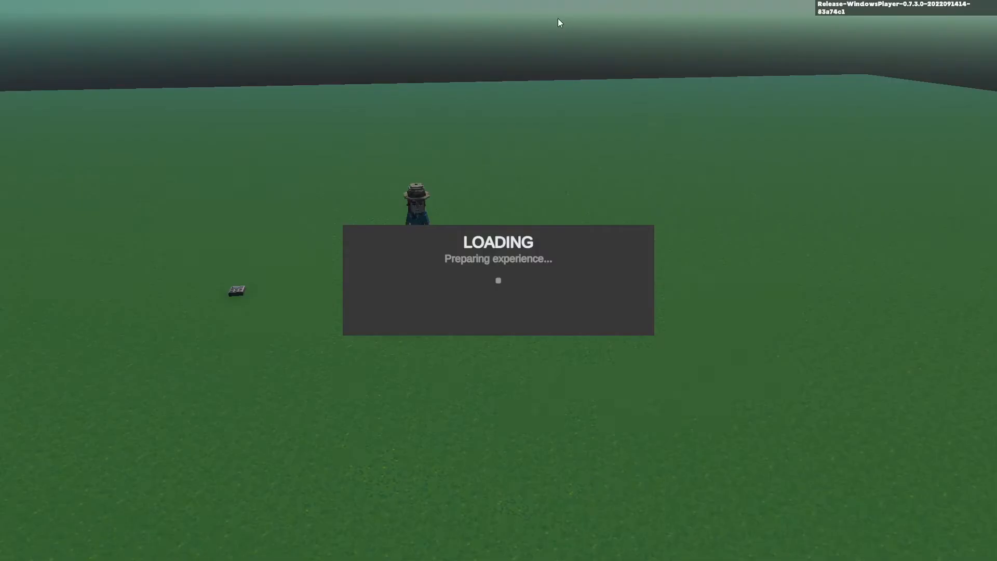
{"action": "key", "text": "s"}
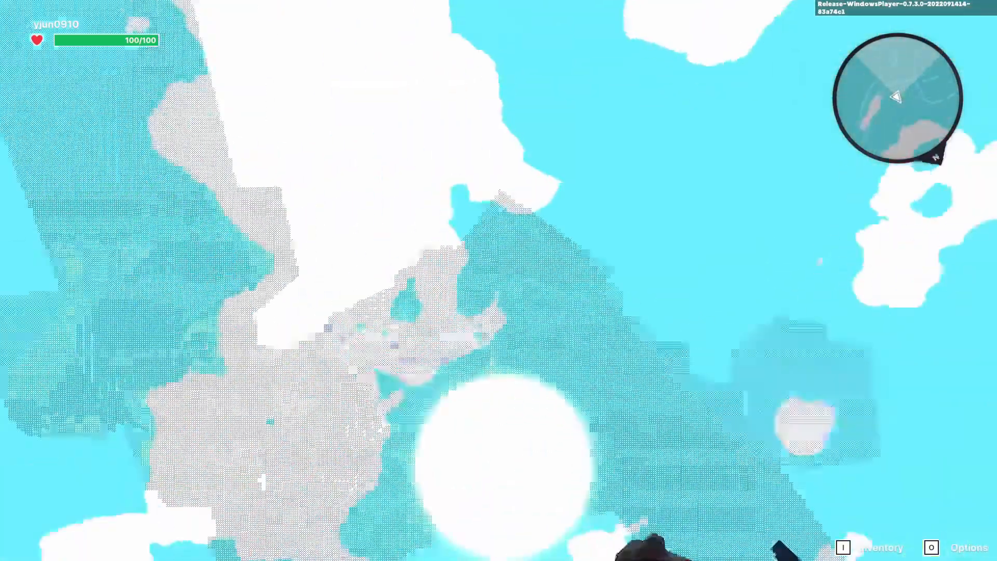
{"action": "key", "text": "d"}
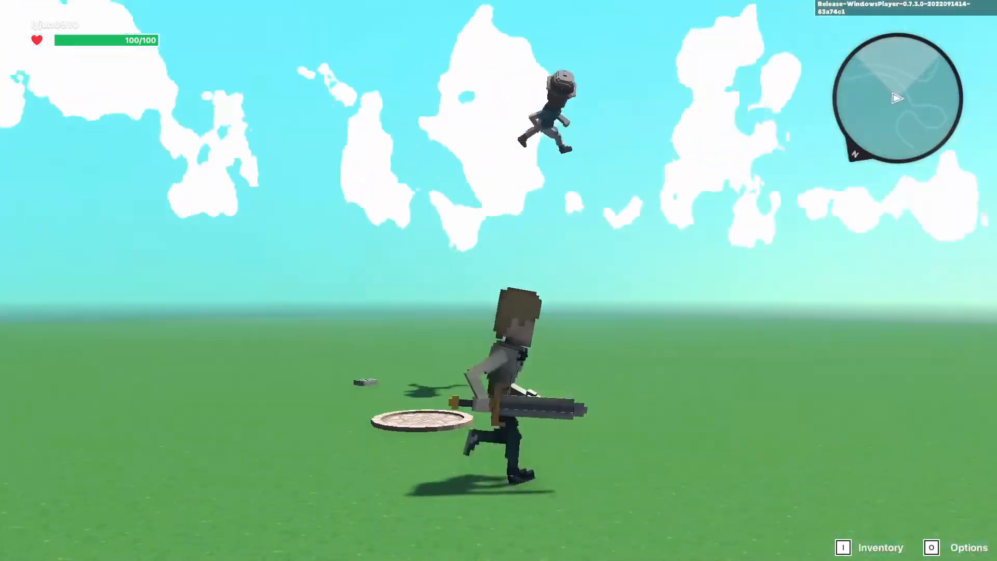
{"action": "key", "text": "a"}
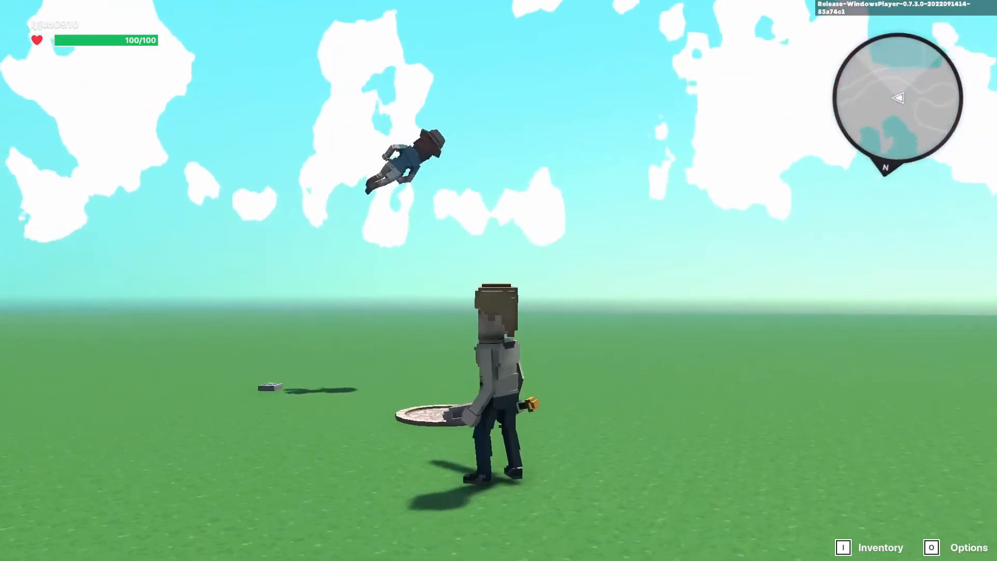
{"action": "key", "text": "w"}
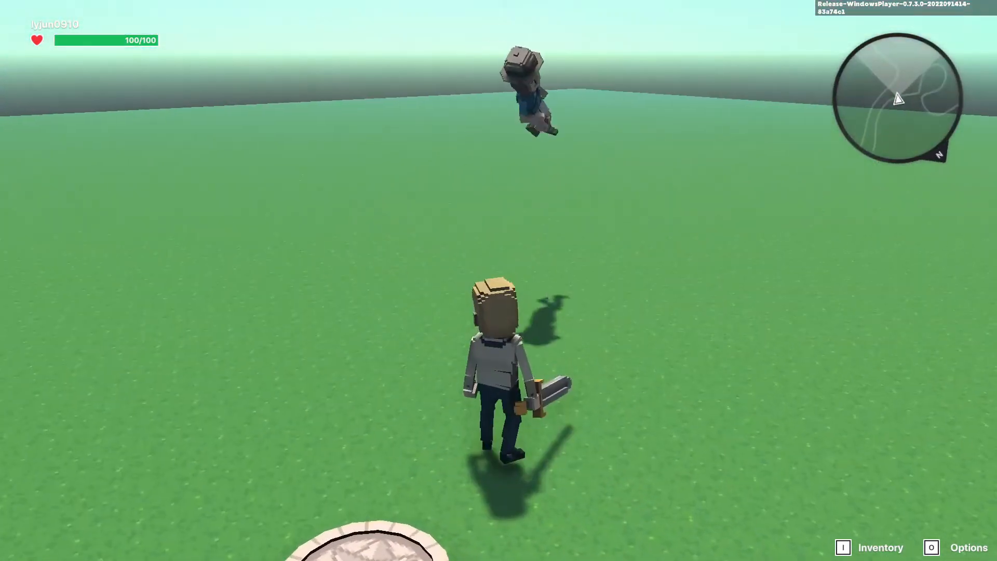
{"action": "key", "text": "space"}
{"action": "key", "text": "w"}
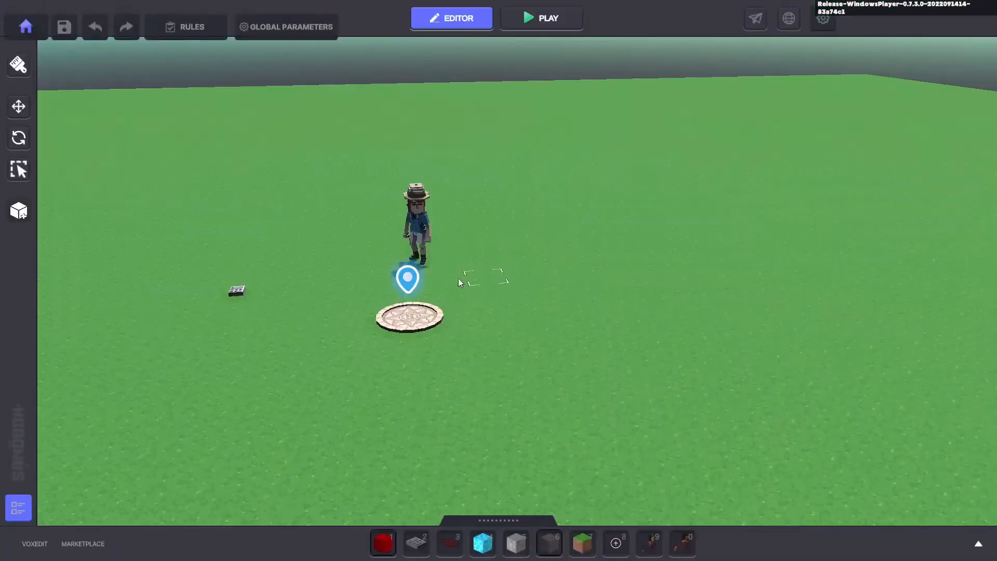
Add the Climbable component to the archeologist with the Bird behaviour
{"action": "left_click", "coordinate": [428, 216]}
{"action": "left_click", "coordinate": [908, 388]}
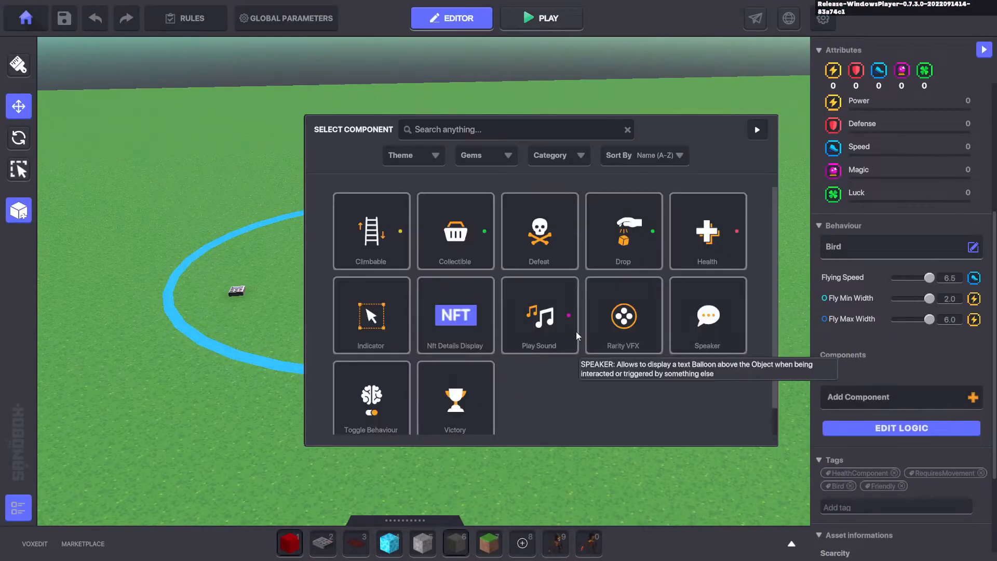
{"action": "left_click", "coordinate": [370, 228]}
Play-test the Bird behaviour with Climbable by repeatedly jumping at the flying archeologist to climb onto it, and return to the editor
{"action": "left_click", "coordinate": [571, 20]}
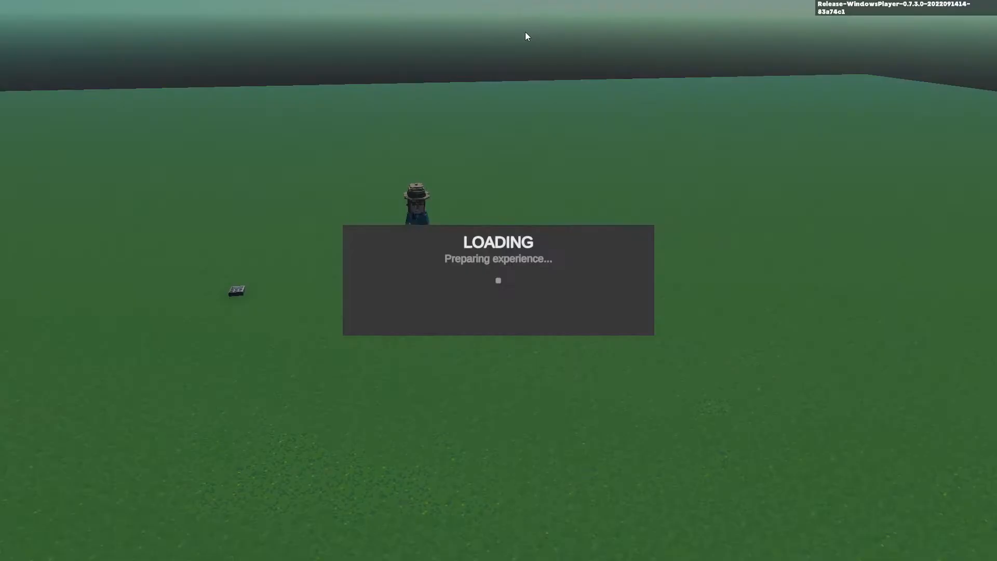
{"action": "key", "text": "d"}
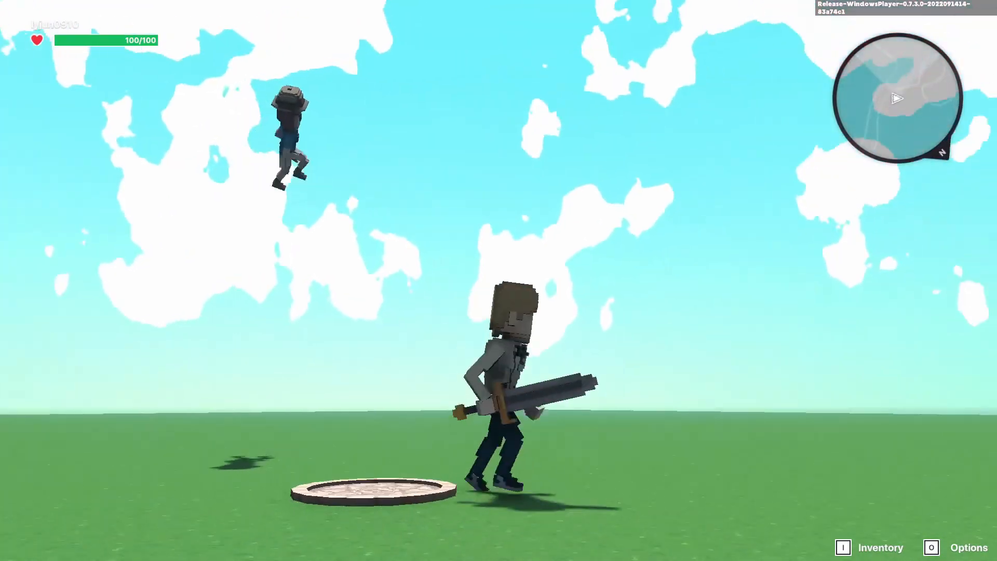
{"action": "key", "text": "w"}
{"action": "key", "text": "space"}
{"action": "key", "text": "a"}
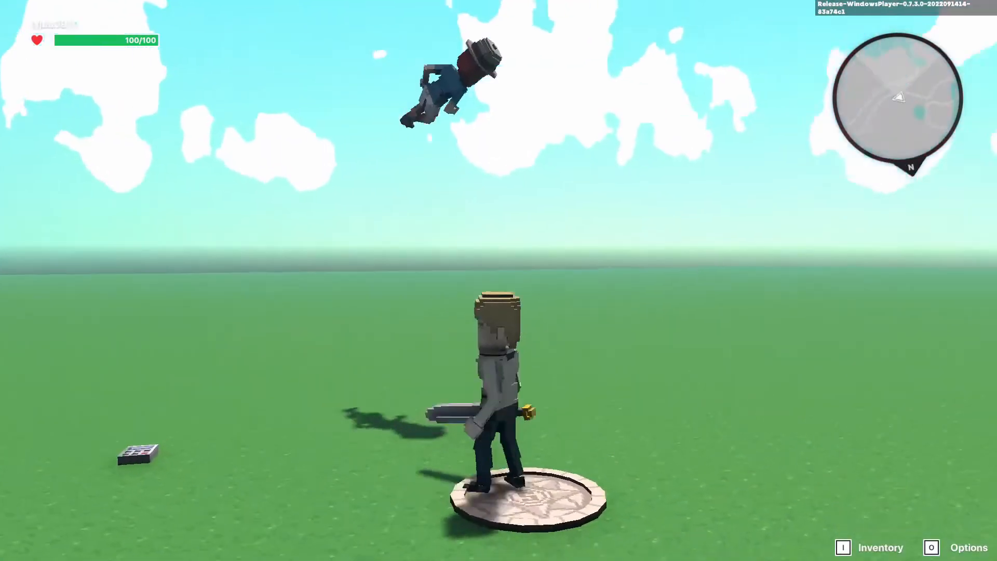
{"action": "key", "text": "w"}
{"action": "key", "text": "space"}
{"action": "key", "text": "d"}
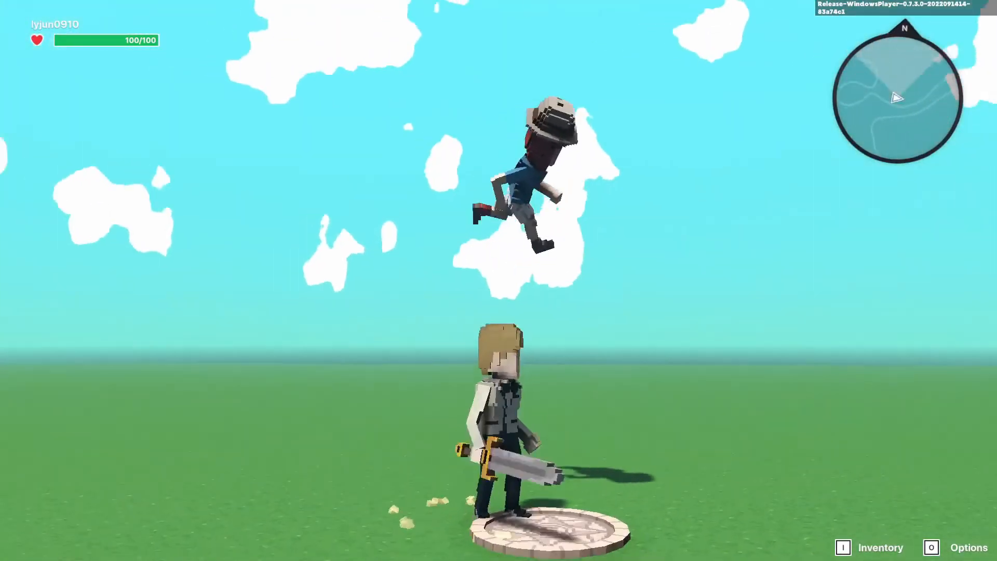
{"action": "key", "text": "space"}
{"action": "key", "text": "w"}
{"action": "key", "text": "w"}
{"action": "key", "text": "space"}
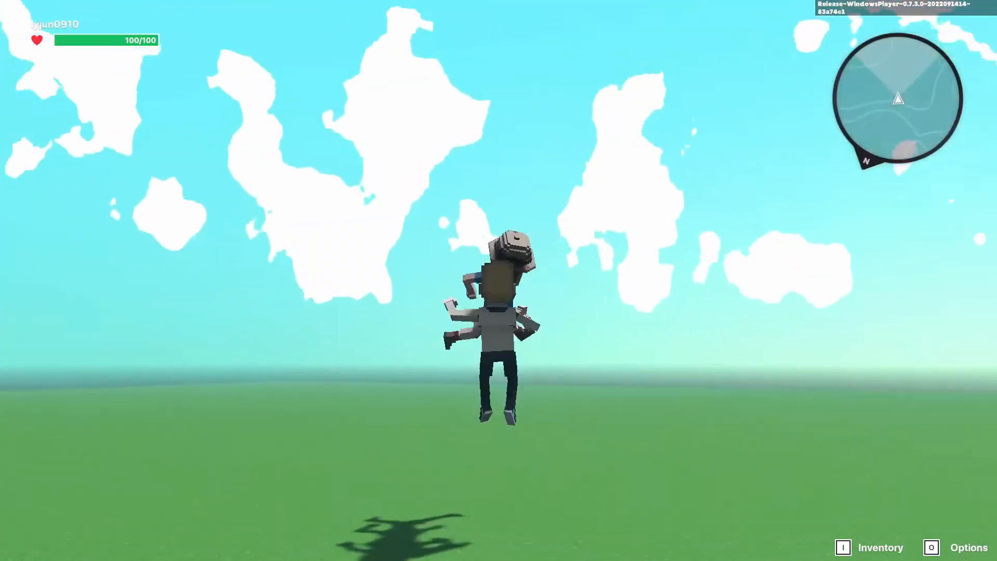
{"action": "key", "text": "d"}
{"action": "key", "text": "w"}
{"action": "key", "text": "space"}
{"action": "key", "text": "a"}
{"action": "key", "text": "space"}
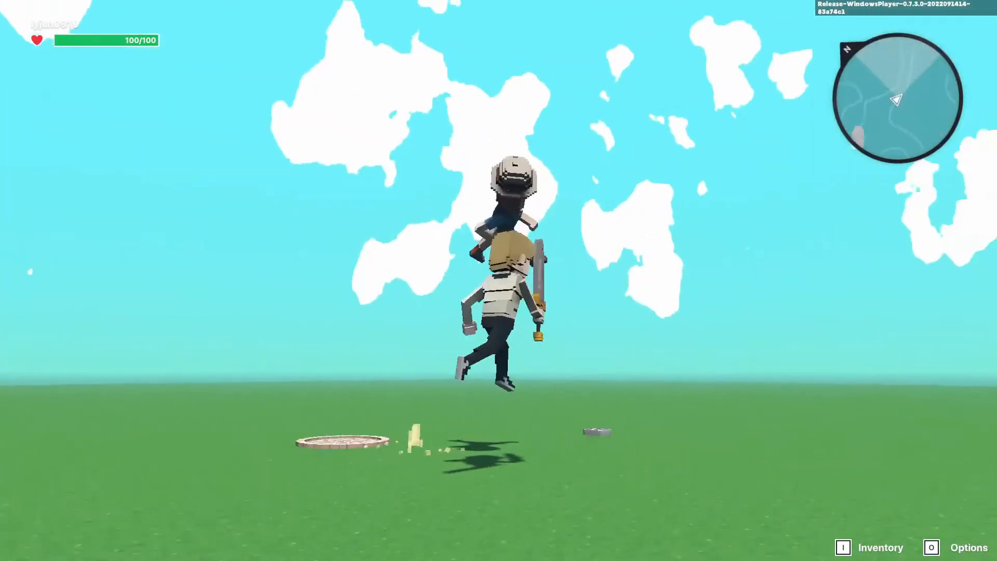
{"action": "key", "text": "d"}
{"action": "key", "text": "w"}
{"action": "key", "text": "space"}
{"action": "key", "text": "d"}
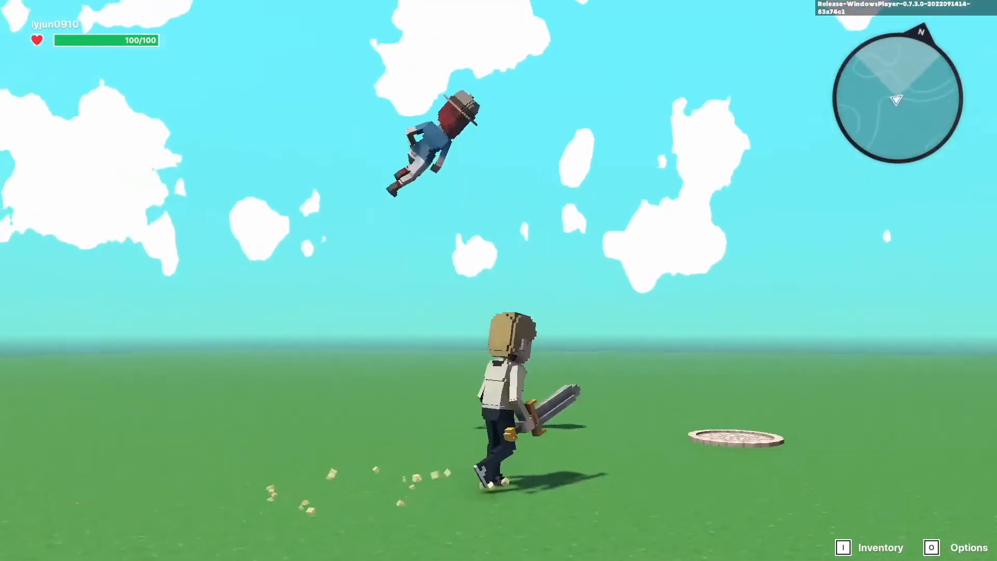
{"action": "key", "text": "w"}
{"action": "key", "text": "space"}
{"action": "key", "text": "d"}
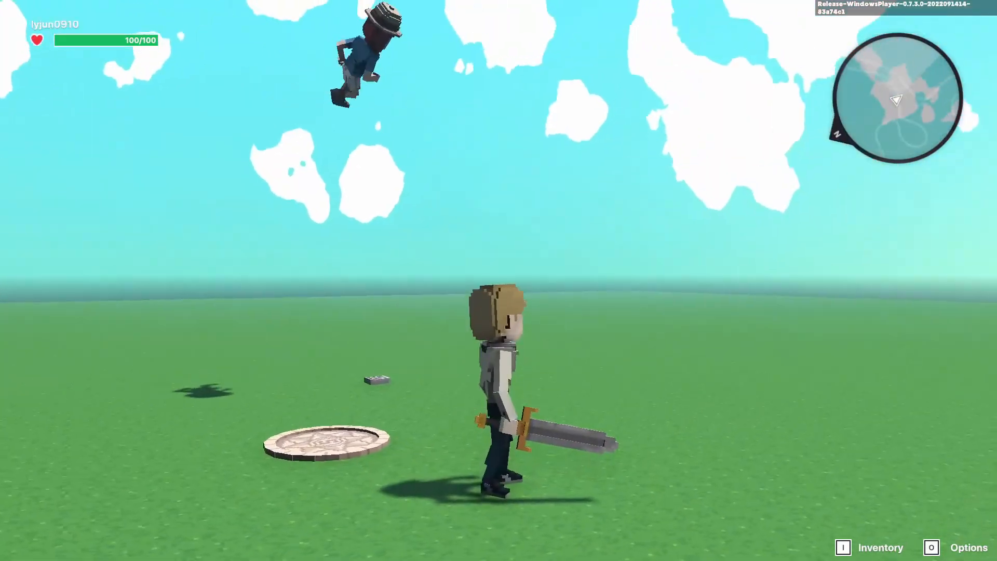
{"action": "key", "text": "space"}
{"action": "key", "text": "a"}
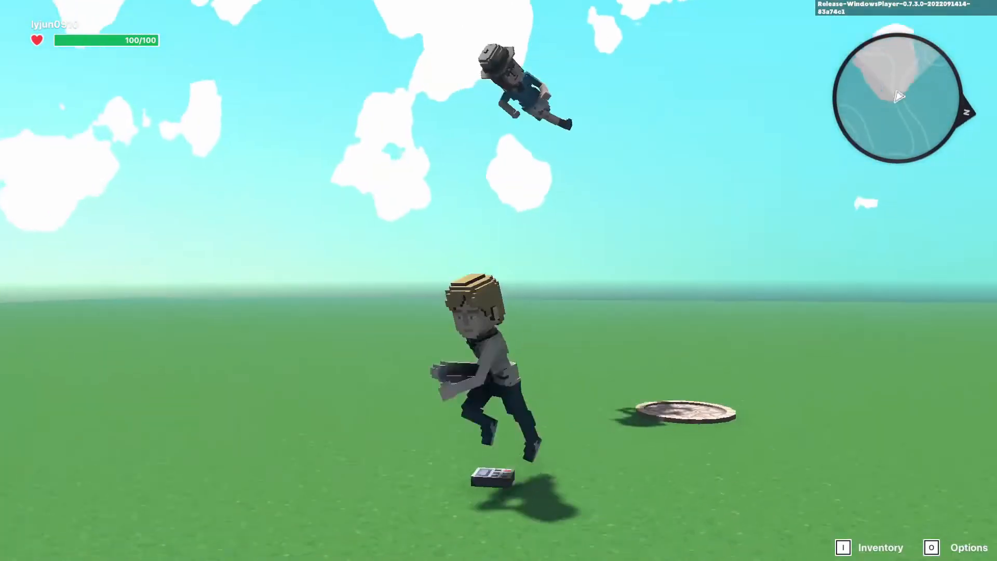
{"action": "key", "text": "a"}
{"action": "key", "text": "w"}
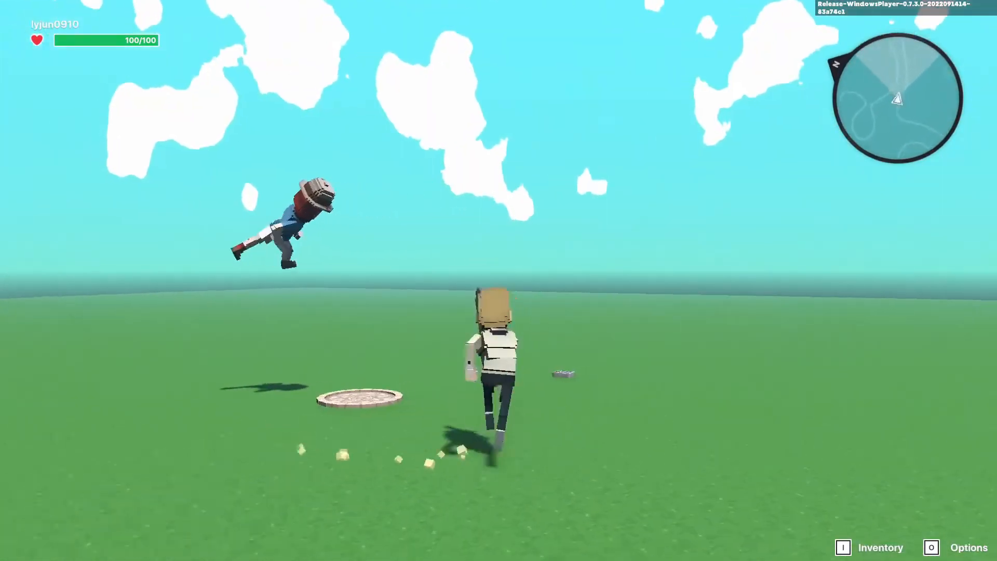
{"action": "key", "text": "w"}
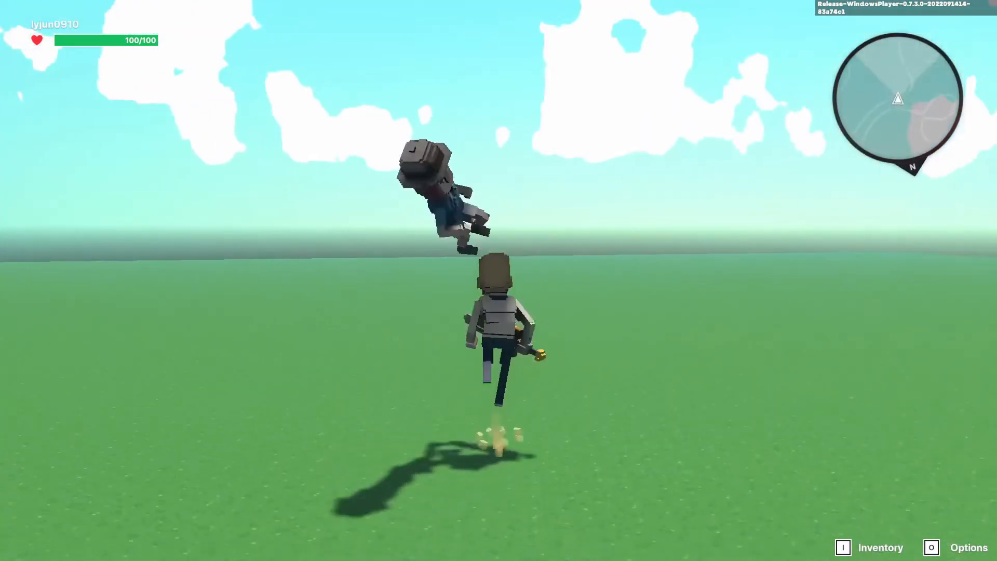
{"action": "key", "text": "d"}
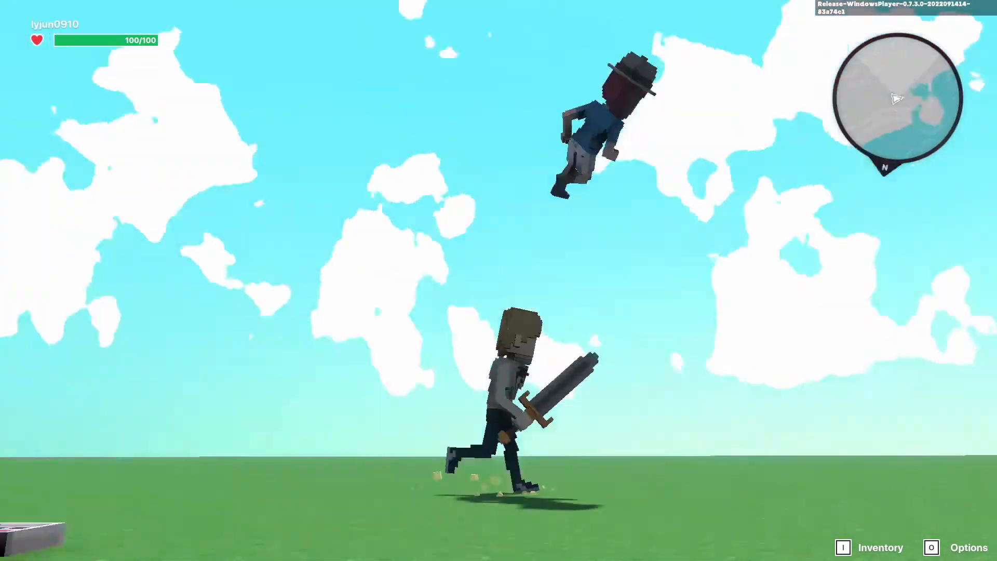
{"action": "key", "text": "s"}
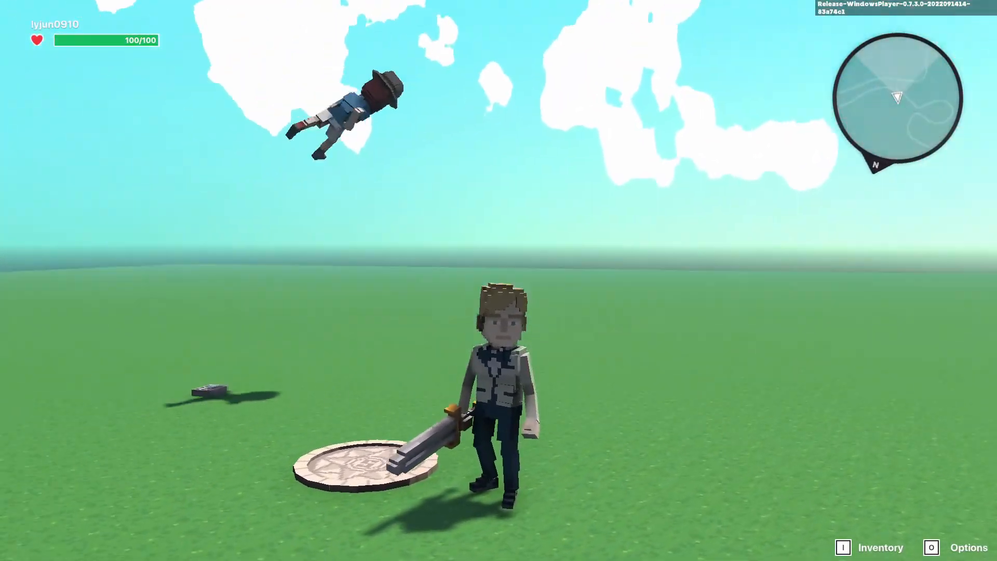
{"action": "key", "text": "w"}
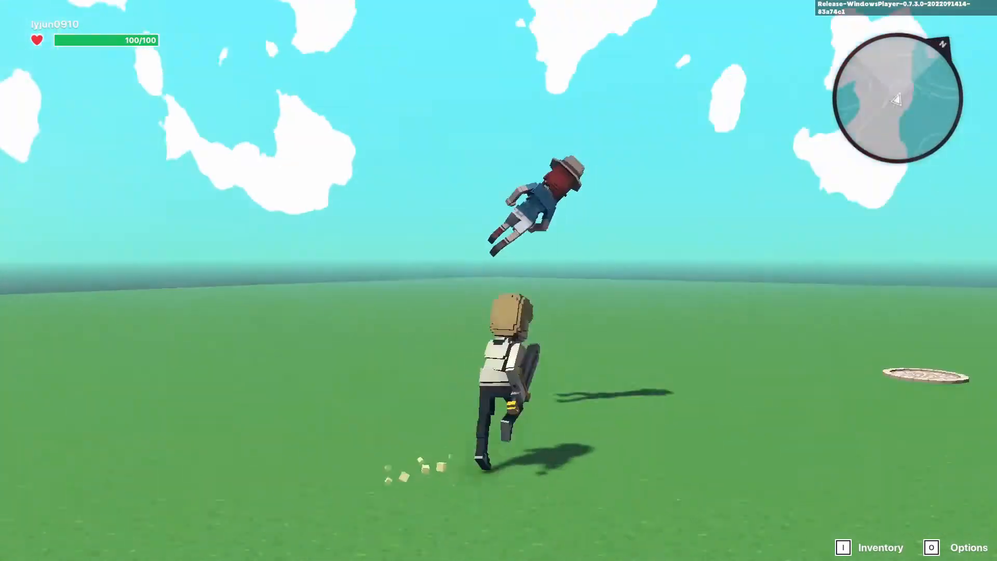
{"action": "key", "text": "d"}
{"action": "key", "text": "space"}
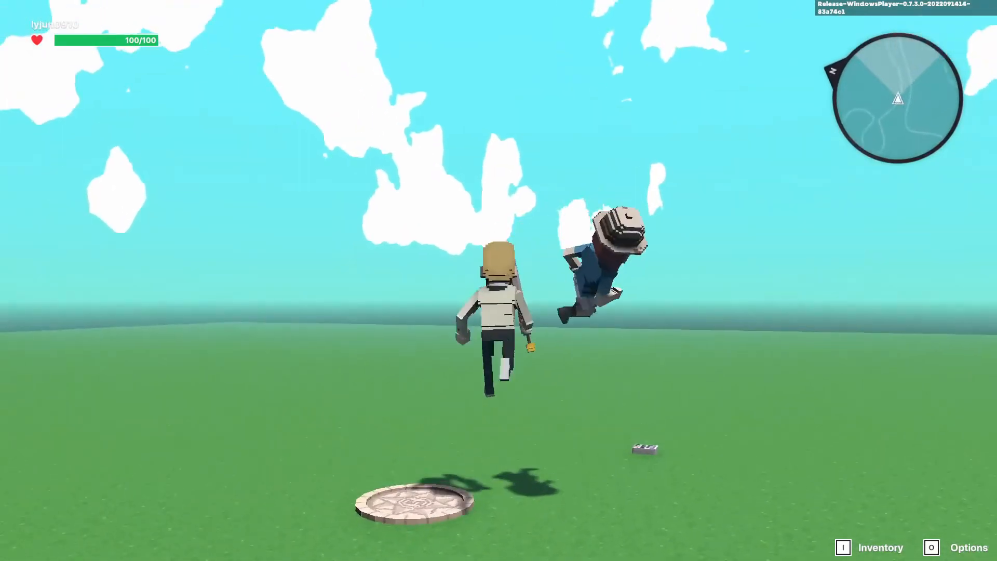
{"action": "key", "text": "d"}
{"action": "key", "text": "a"}
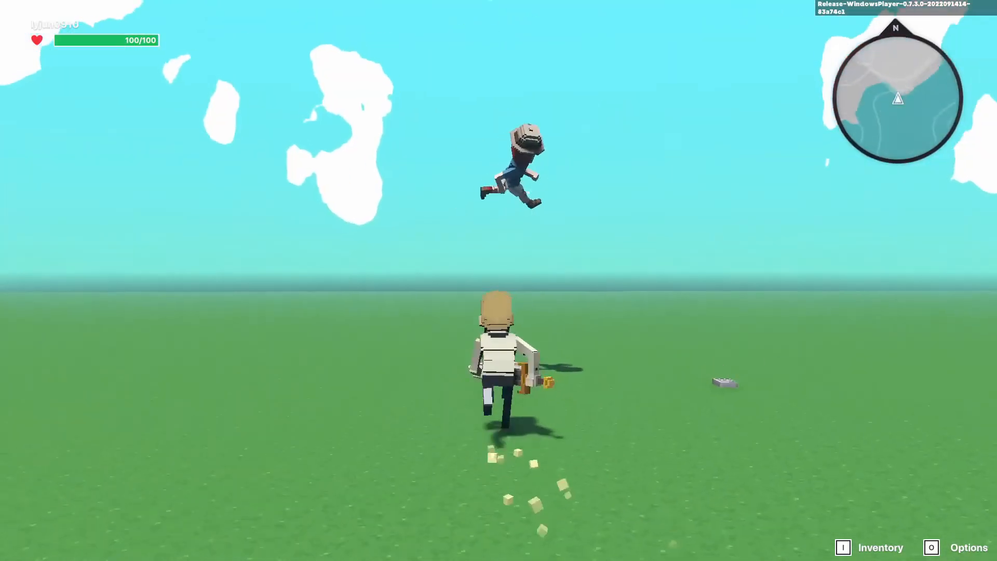
{"action": "key", "text": "space"}
{"action": "key", "text": "d"}
{"action": "key", "text": "w"}
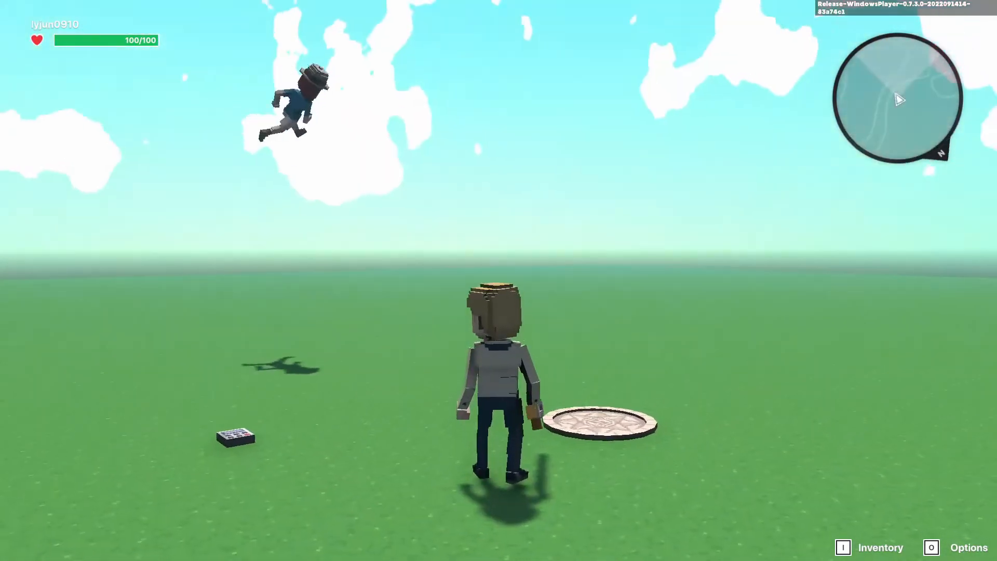
{"action": "key", "text": "a"}
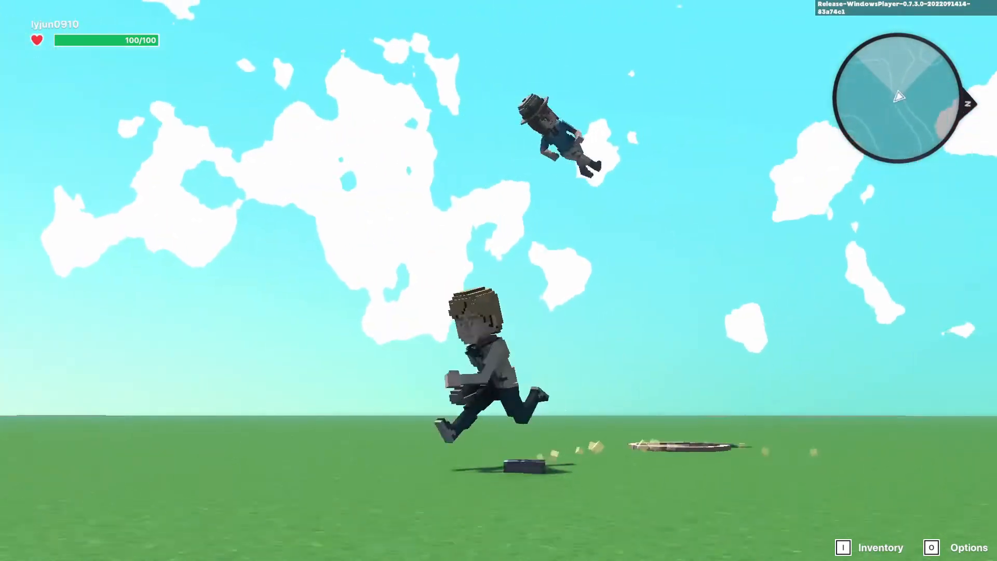
{"action": "key", "text": "a"}
{"action": "key", "text": "w"}
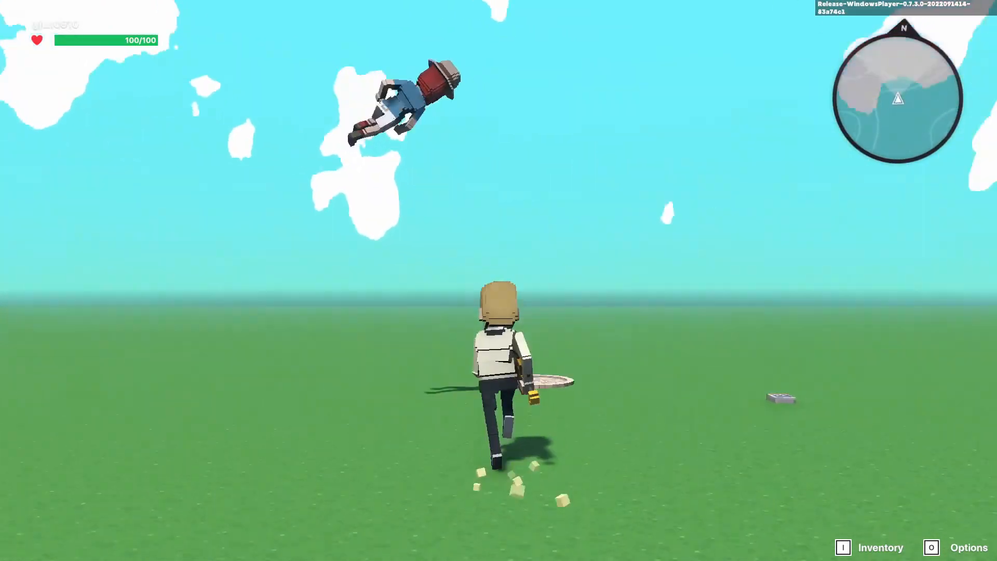
{"action": "key", "text": "space"}
{"action": "key", "text": "space"}
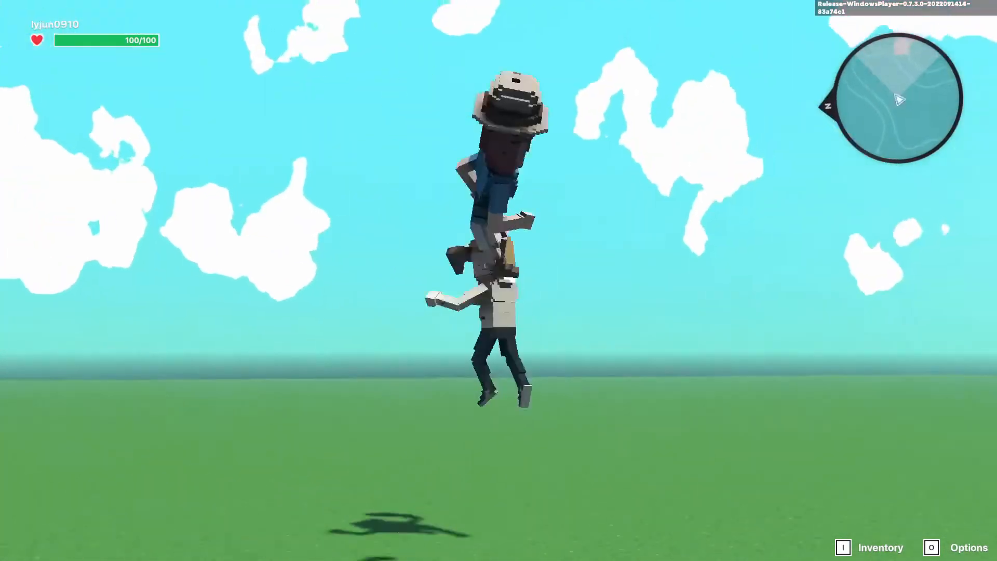
{"action": "key", "text": "d"}
{"action": "key", "text": "space"}
{"action": "key", "text": "w"}
{"action": "key", "text": "a"}
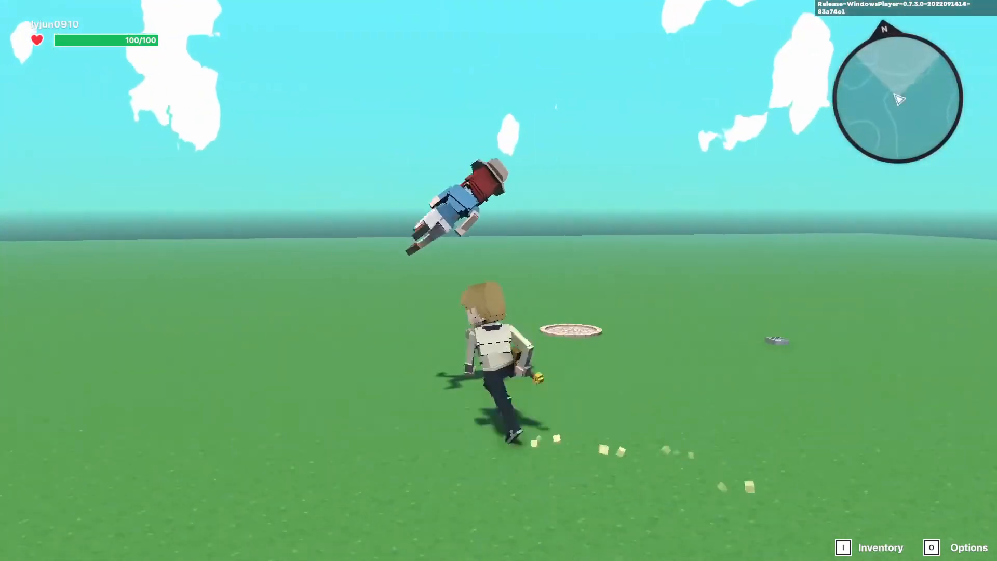
{"action": "key", "text": "space"}
{"action": "key", "text": "w"}
{"action": "key", "text": "space"}
{"action": "key", "text": "d"}
{"action": "key", "text": "space"}
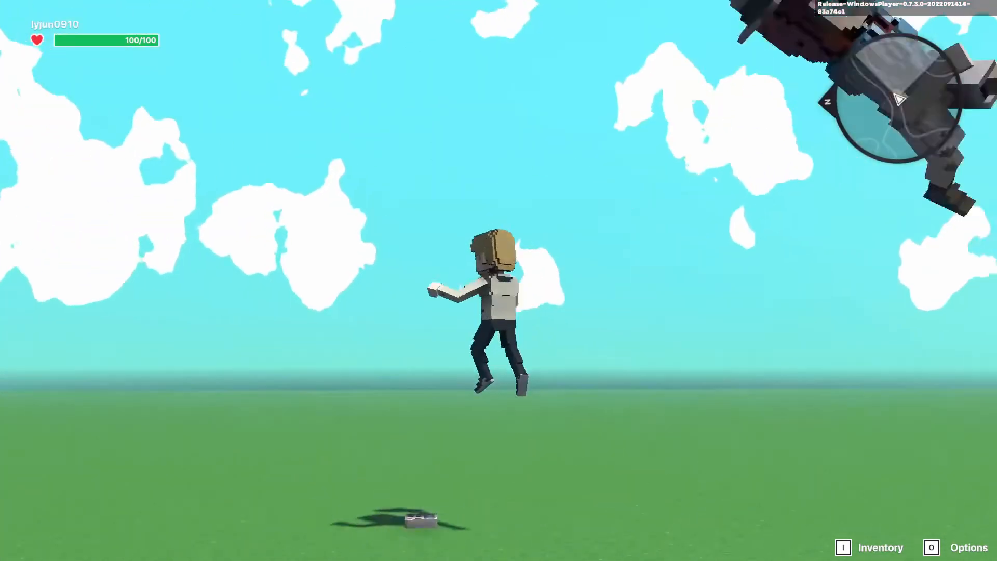
{"action": "key", "text": "Escape"}
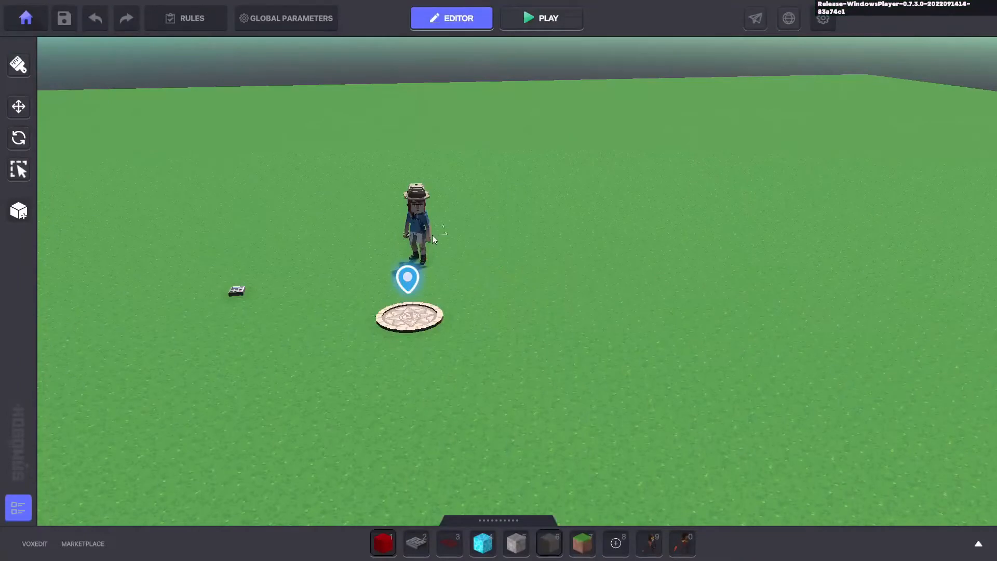
Remove the Climbable component from the archeologist
{"action": "left_click", "coordinate": [421, 234]}
{"action": "scroll", "coordinate": [961, 330], "scroll_direction": "down", "scroll_amount": 5}
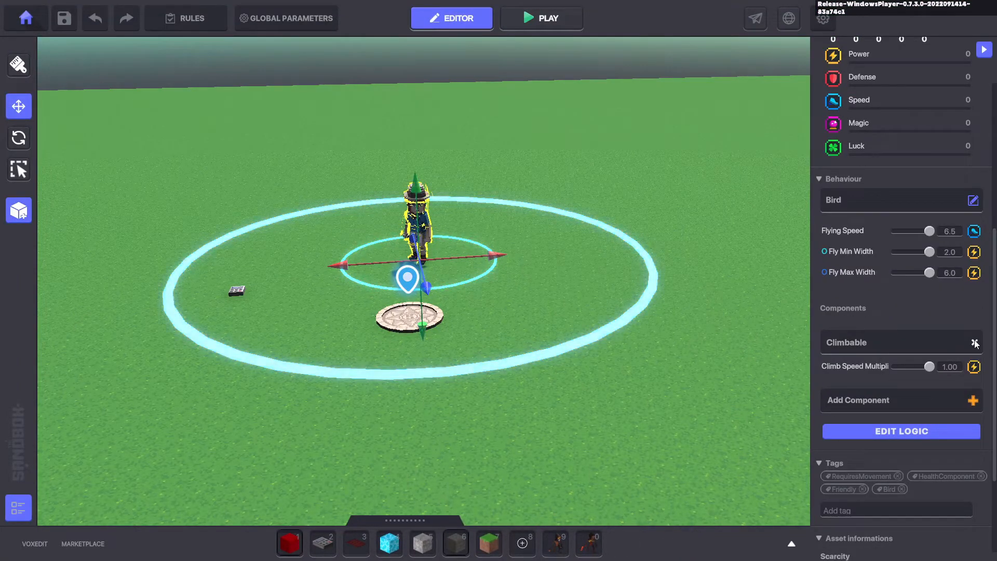
{"action": "left_click", "coordinate": [974, 342]}
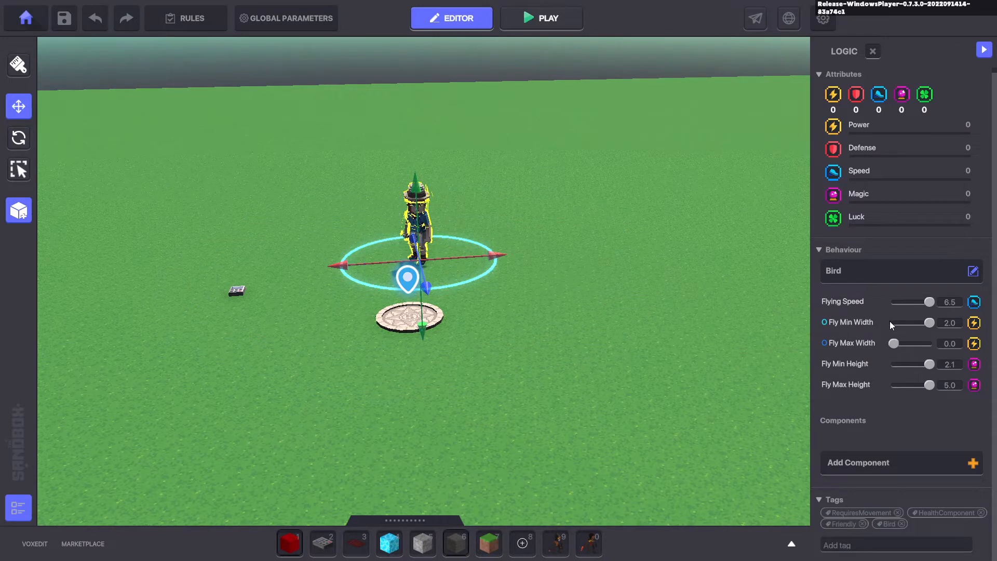
Set the archeologist's Fly Min Width and Fly Max Width to 0.0, and play-test the resulting flight briefly
{"action": "left_click_drag", "start_coordinate": [929, 323], "coordinate": [527, 314]}
{"action": "left_click", "coordinate": [553, 19]}
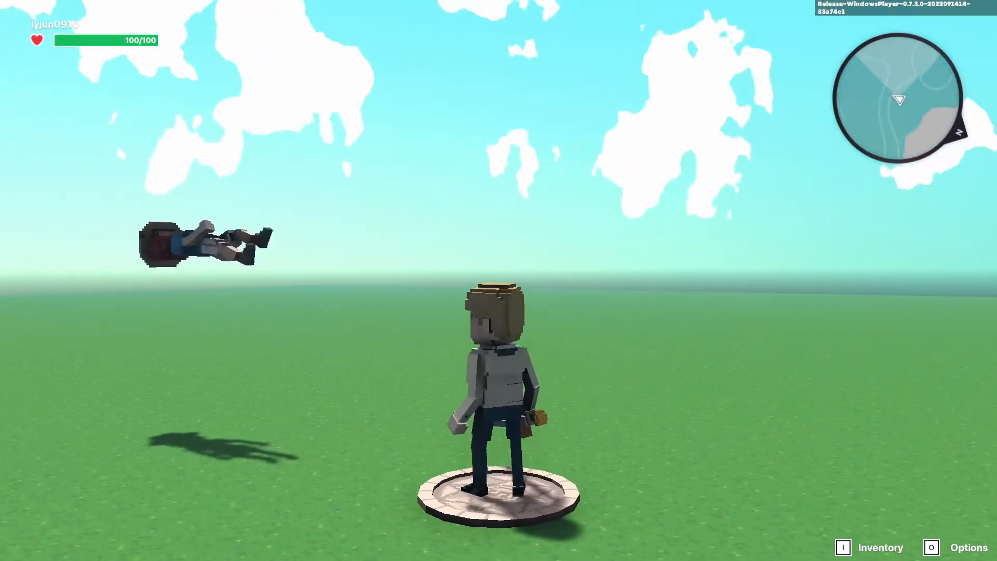
{"action": "key", "text": "Escape"}
Set the Fly Min Height and Fly Max Height of the archeologist's Bird behaviour to 0.0
{"action": "left_click", "coordinate": [425, 225]}
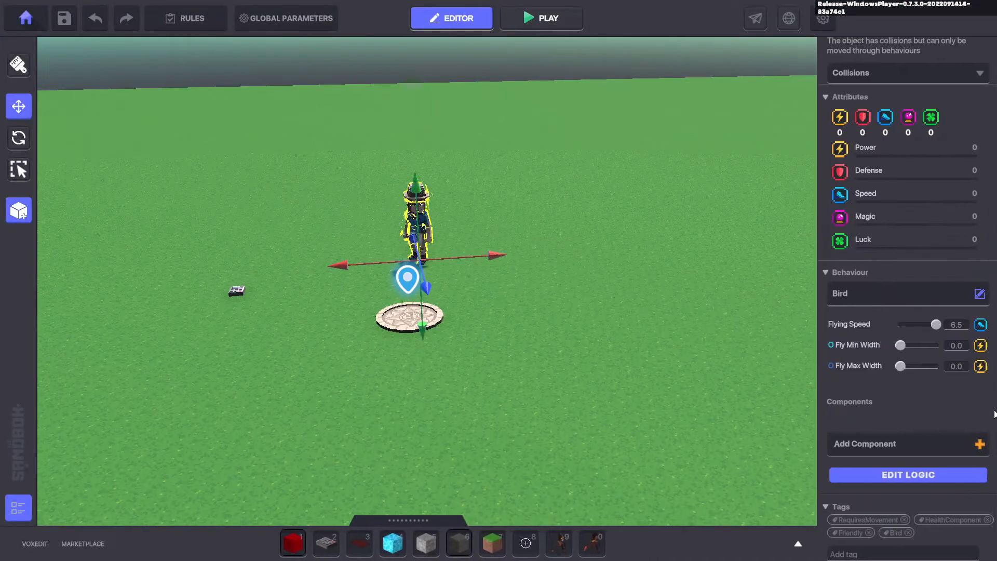
{"action": "scroll", "coordinate": [934, 404], "scroll_direction": "down", "scroll_amount": 5}
{"action": "left_click", "coordinate": [916, 298]}
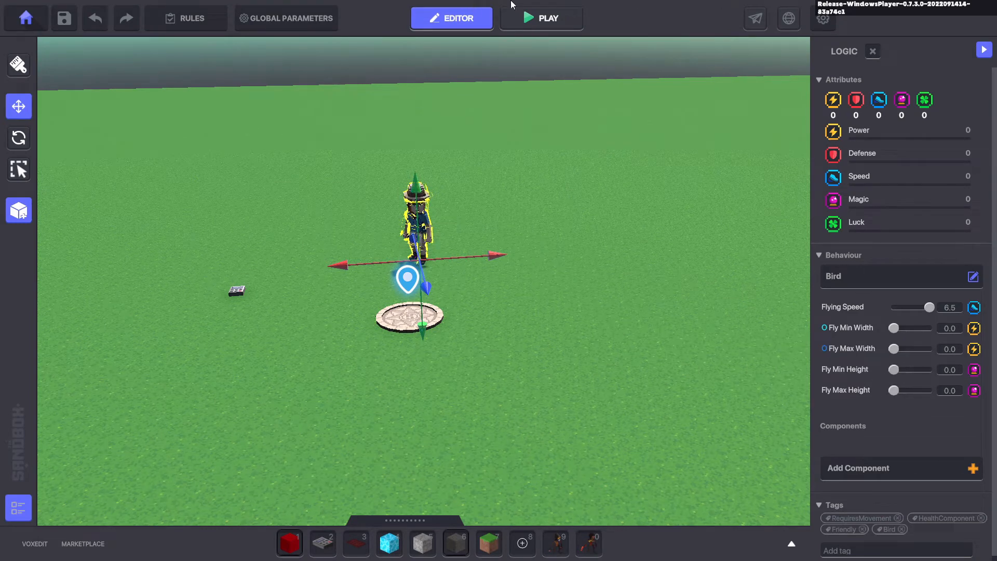
Play-test the archeologist with zero flight widths and heights, swing the sword at it, and return to the editor
{"action": "left_click", "coordinate": [544, 21]}
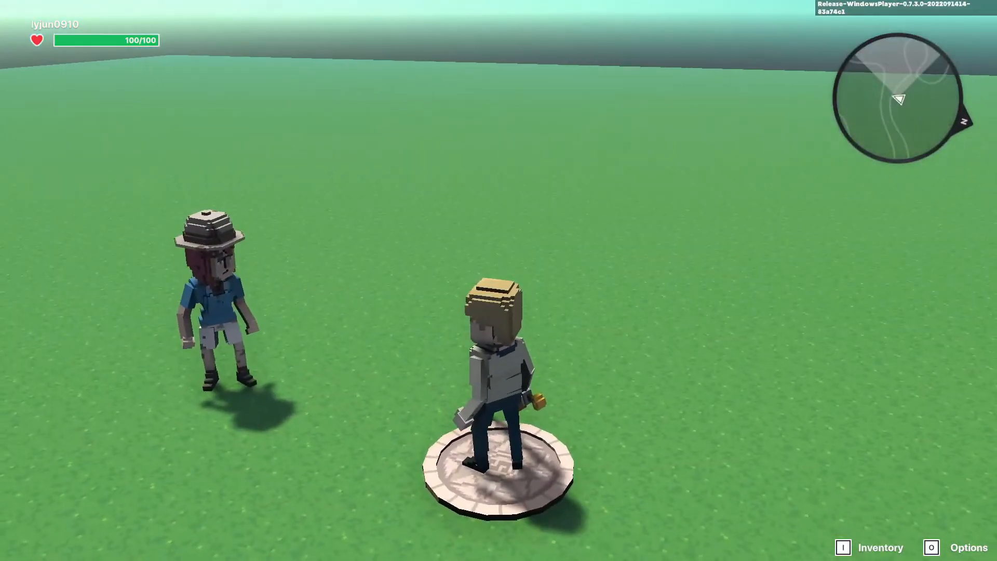
{"action": "key", "text": "a"}
{"action": "left_click", "coordinate": [499, 280]}
{"action": "left_click", "coordinate": [498, 281]}
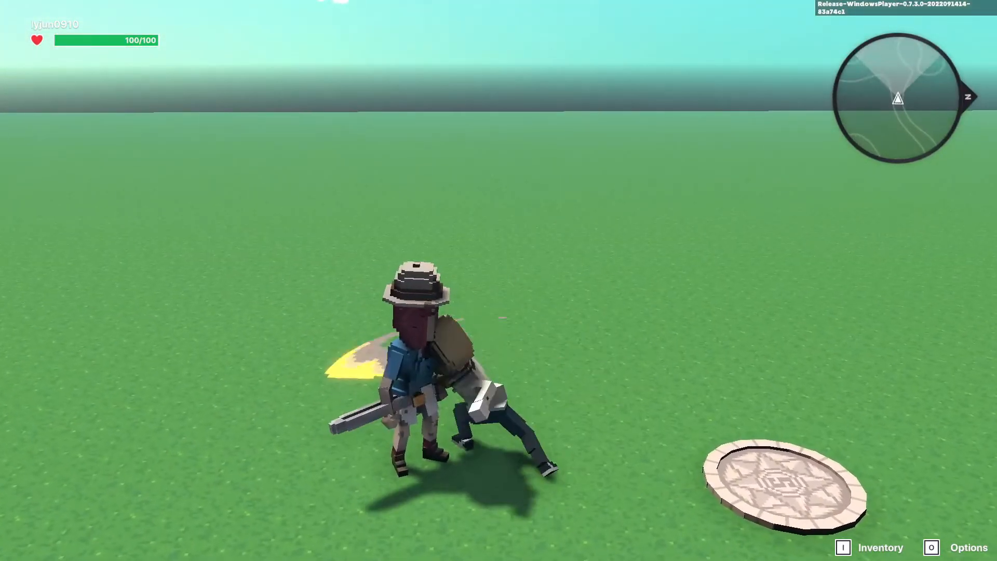
{"action": "key", "text": "Escape"}
Play-test the archeologist's Bird flight while walking and jumping around it, and return to the editor
{"action": "left_click", "coordinate": [418, 241]}
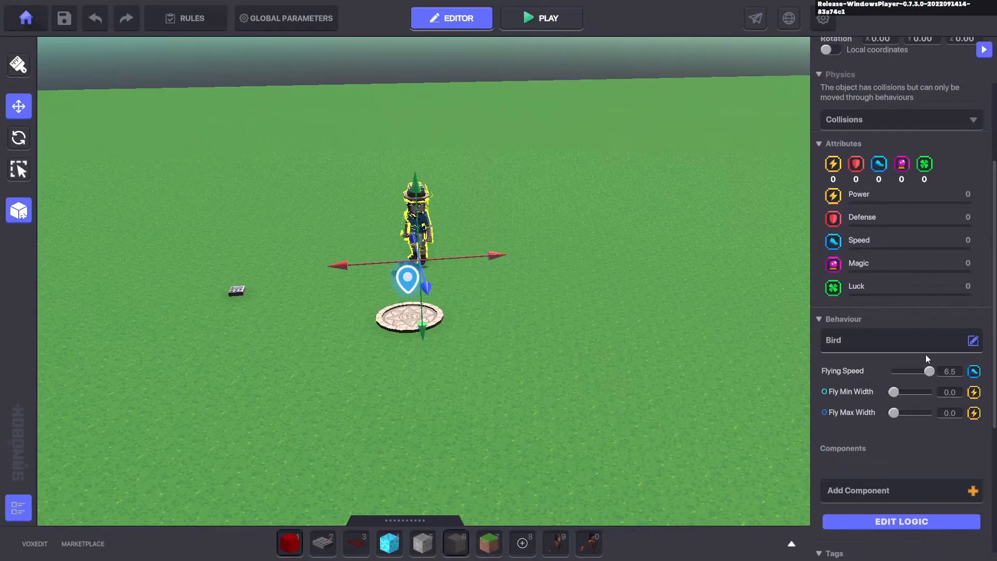
{"action": "left_click", "coordinate": [552, 19]}
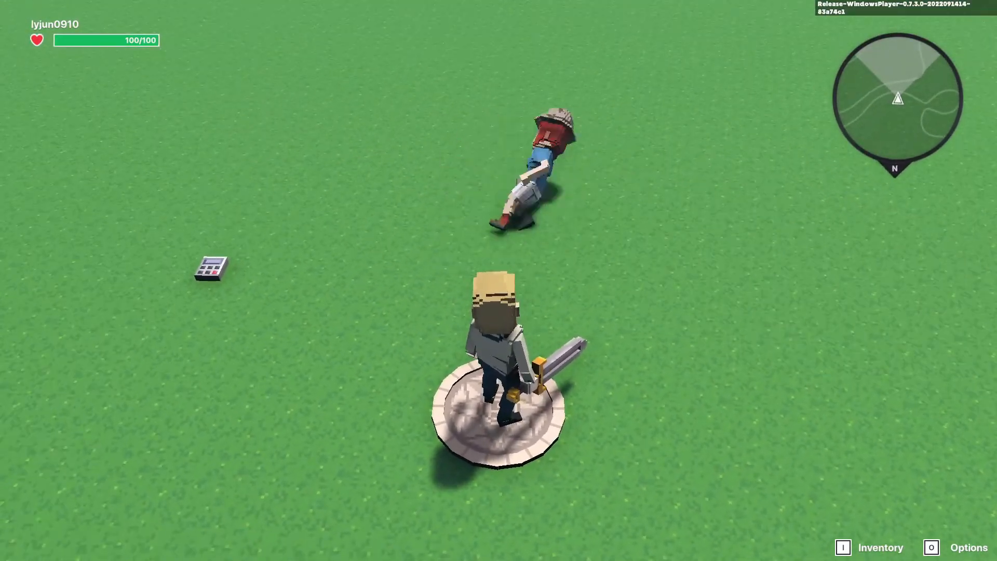
{"action": "key", "text": "w"}
{"action": "key", "text": "w"}
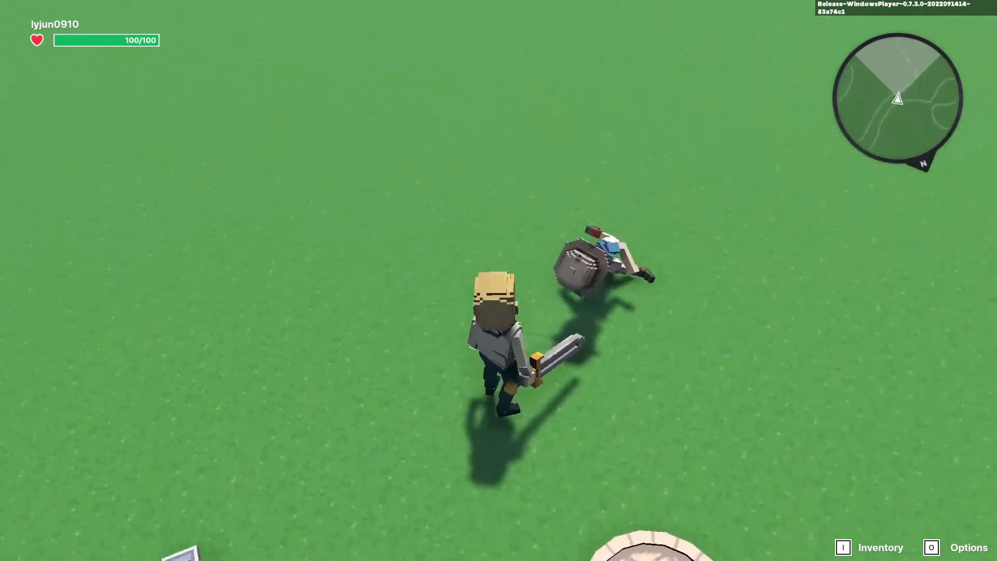
{"action": "key", "text": "s"}
{"action": "key", "text": "s"}
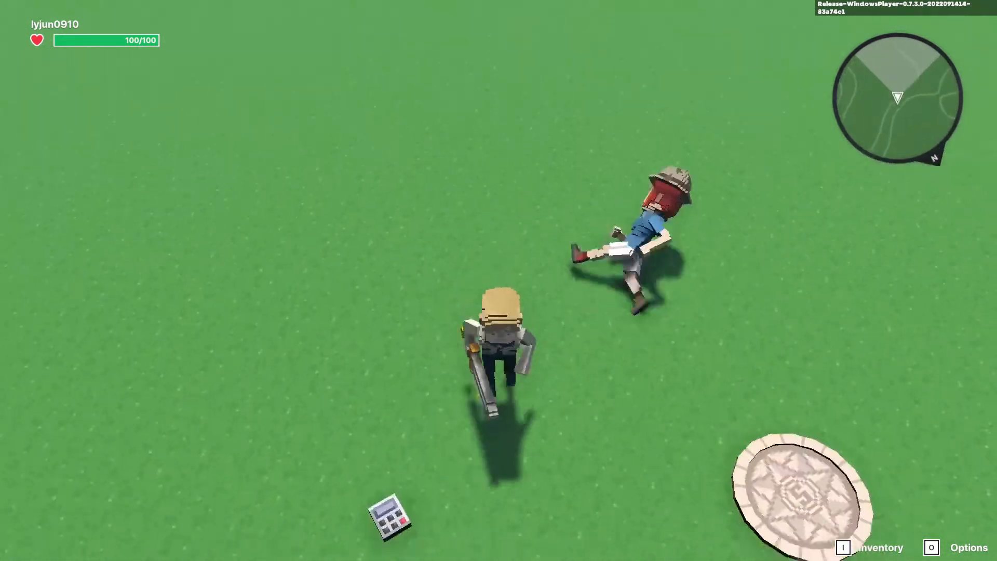
{"action": "key", "text": "d"}
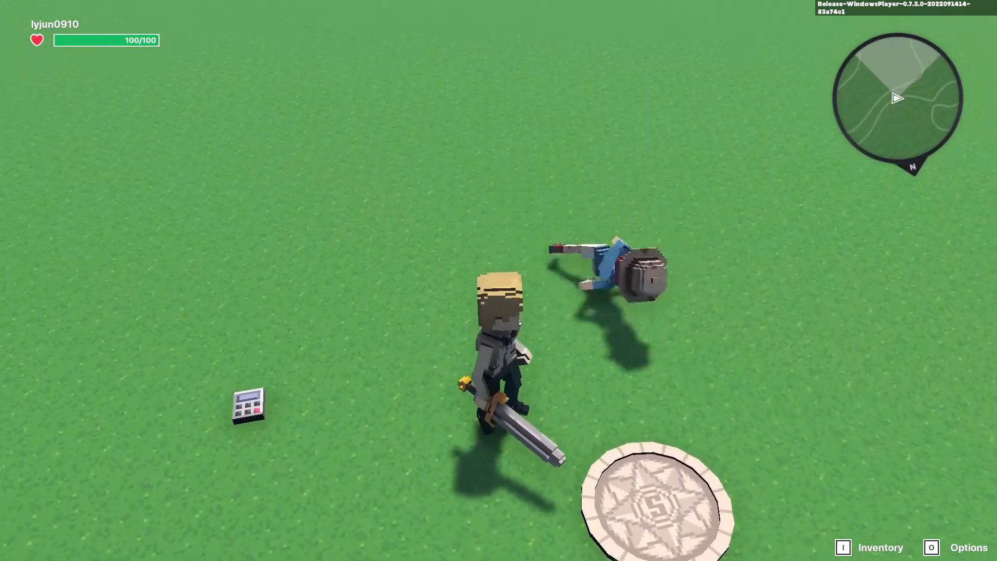
{"action": "key", "text": "space"}
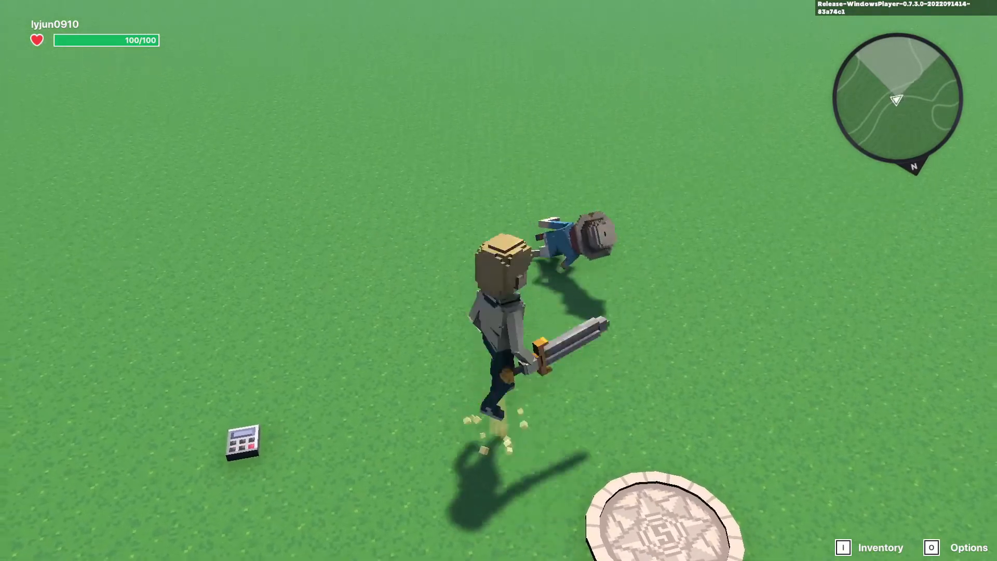
{"action": "key", "text": "w"}
{"action": "key", "text": "s"}
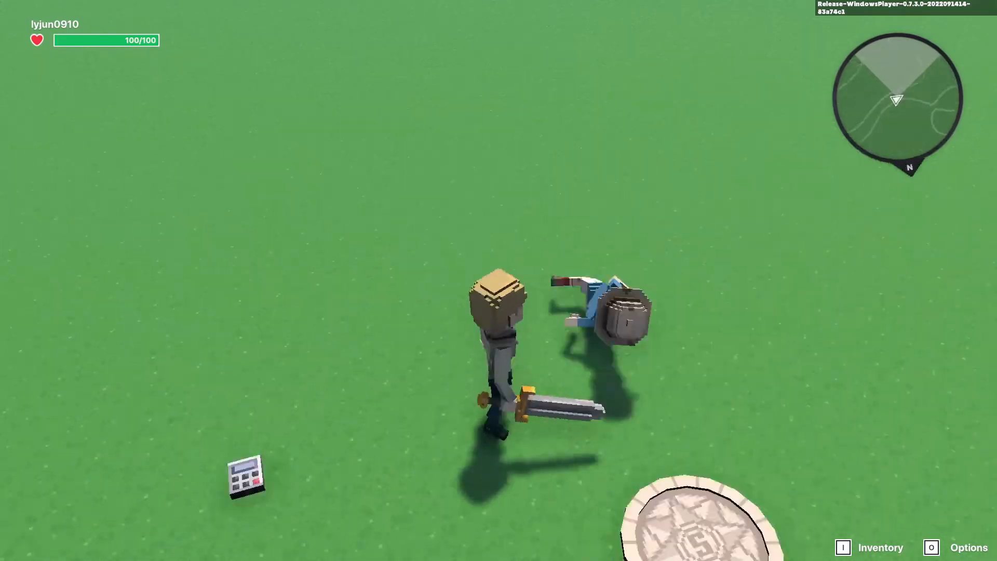
{"action": "key", "text": "d"}
{"action": "key", "text": "space"}
{"action": "key", "text": "Escape"}
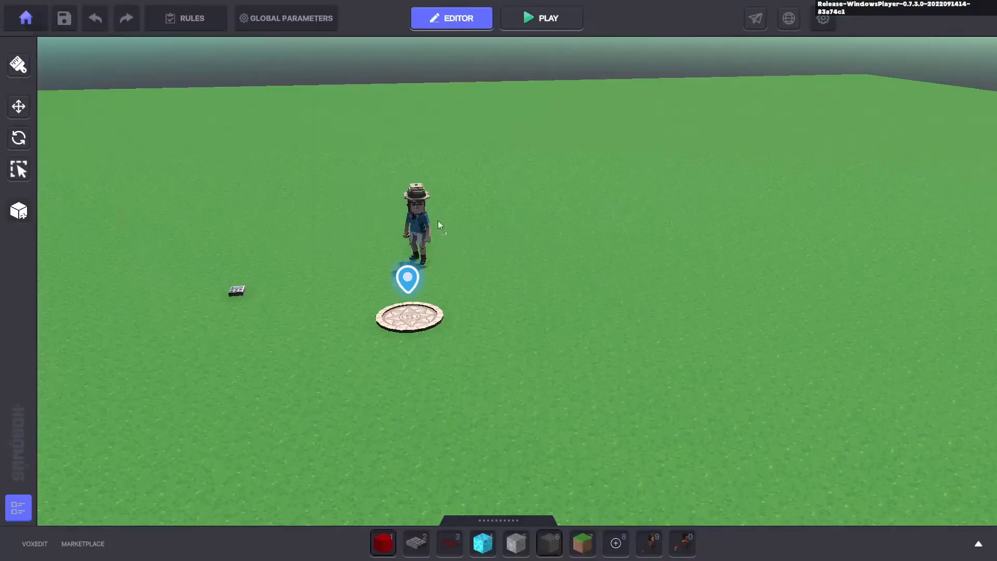
Set the archeologist's Fly Min Width to 1.3 and play-test the flight, running and jumping around it
{"action": "left_click", "coordinate": [422, 221]}
{"action": "scroll", "coordinate": [968, 337], "scroll_direction": "down", "scroll_amount": 4}
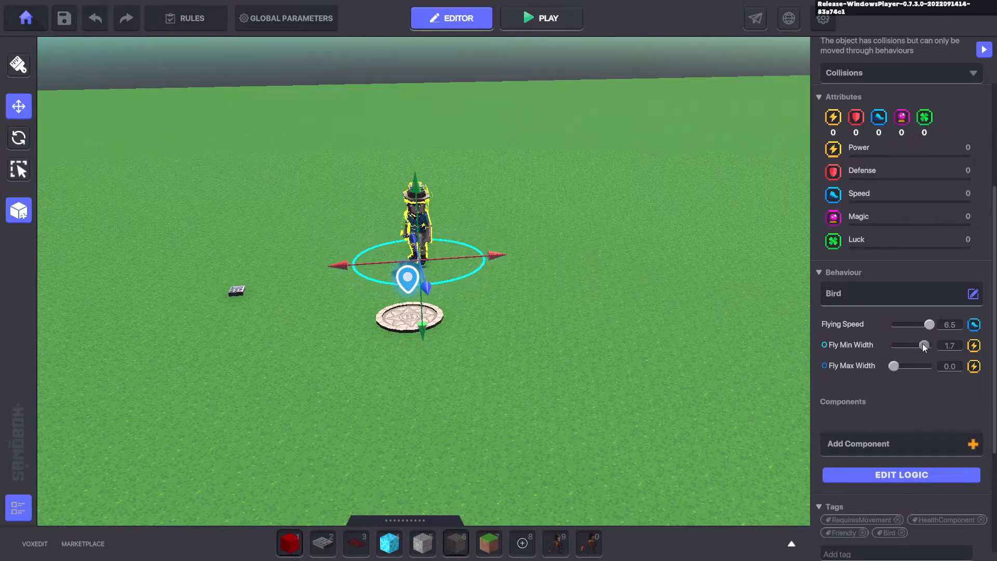
{"action": "left_click", "coordinate": [565, 25]}
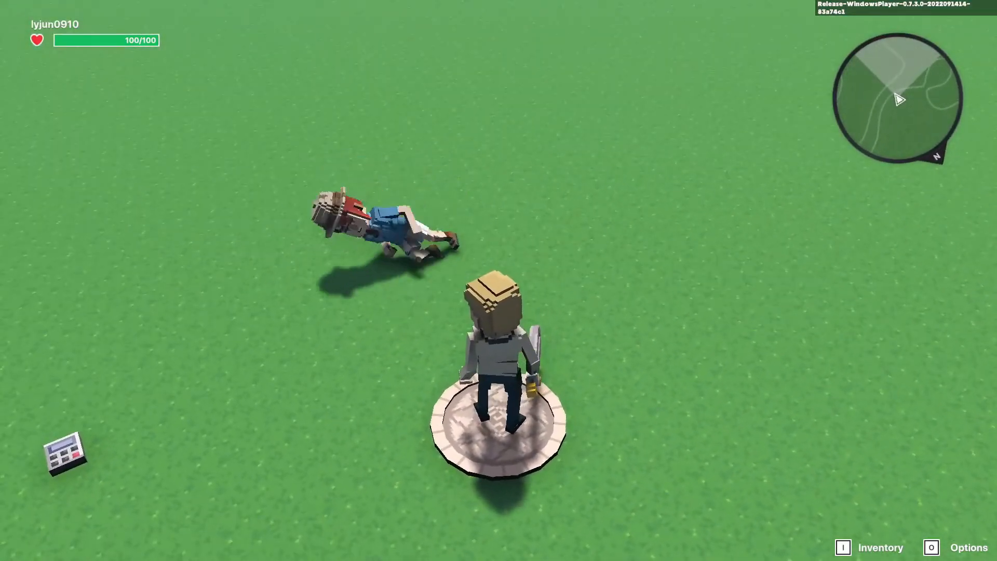
{"action": "key", "text": "w"}
{"action": "key", "text": "d"}
{"action": "key", "text": "d"}
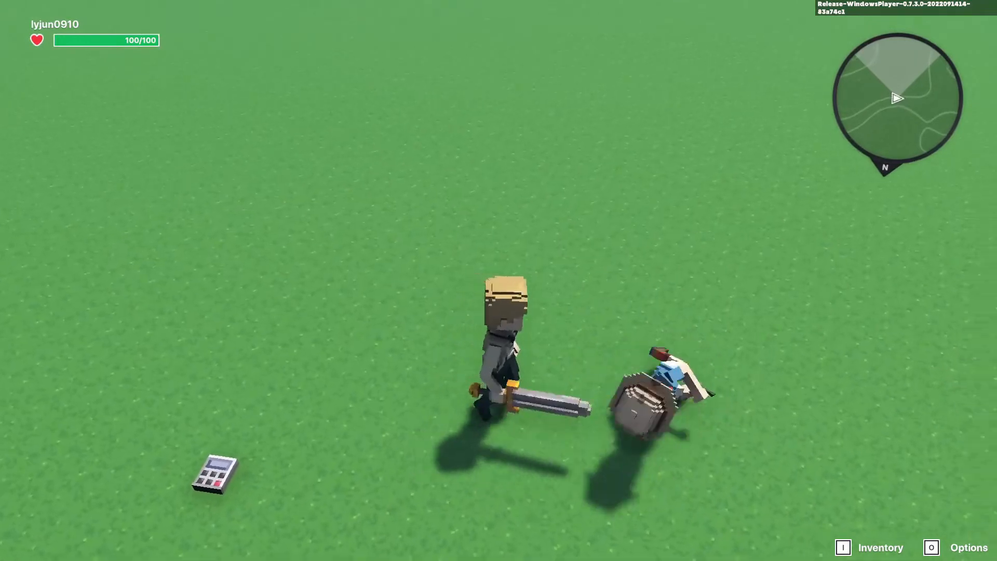
{"action": "key", "text": "a"}
{"action": "key", "text": "space"}
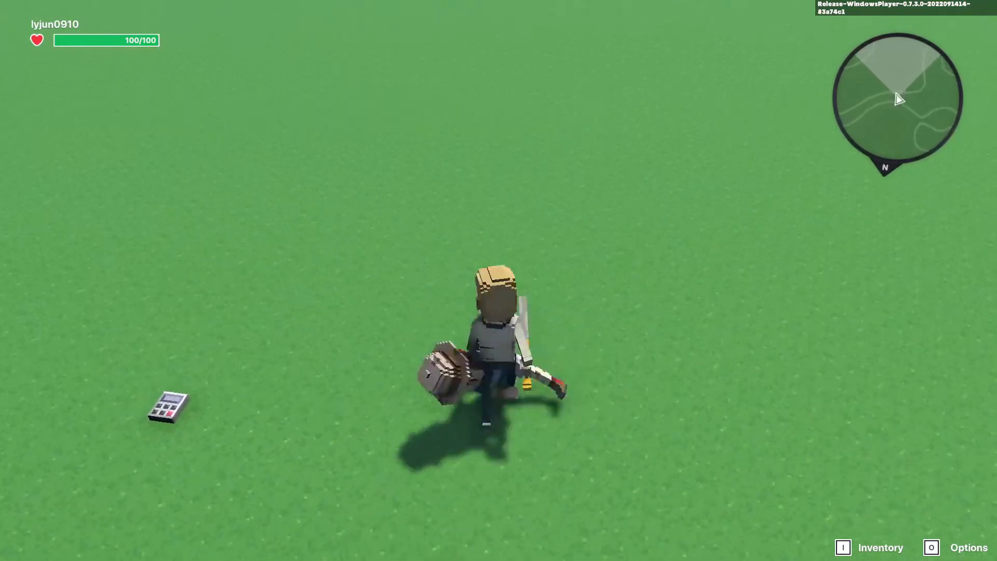
{"action": "key", "text": "d"}
{"action": "key", "text": "a"}
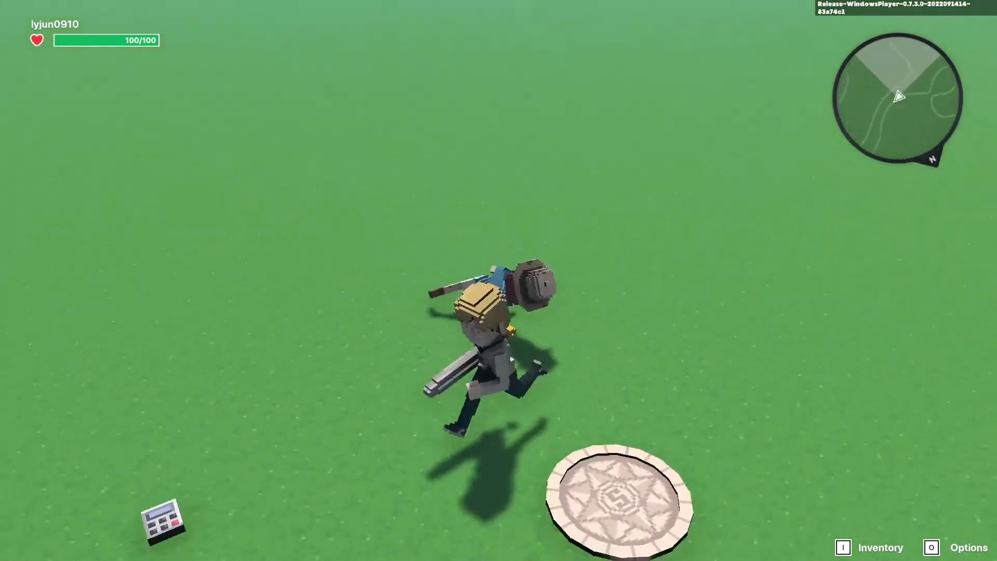
{"action": "key", "text": "Escape"}
Duplicate the archeologist and place the copy a short distance from the original at X 45.50, Z 46.50
{"action": "left_click", "coordinate": [416, 222]}
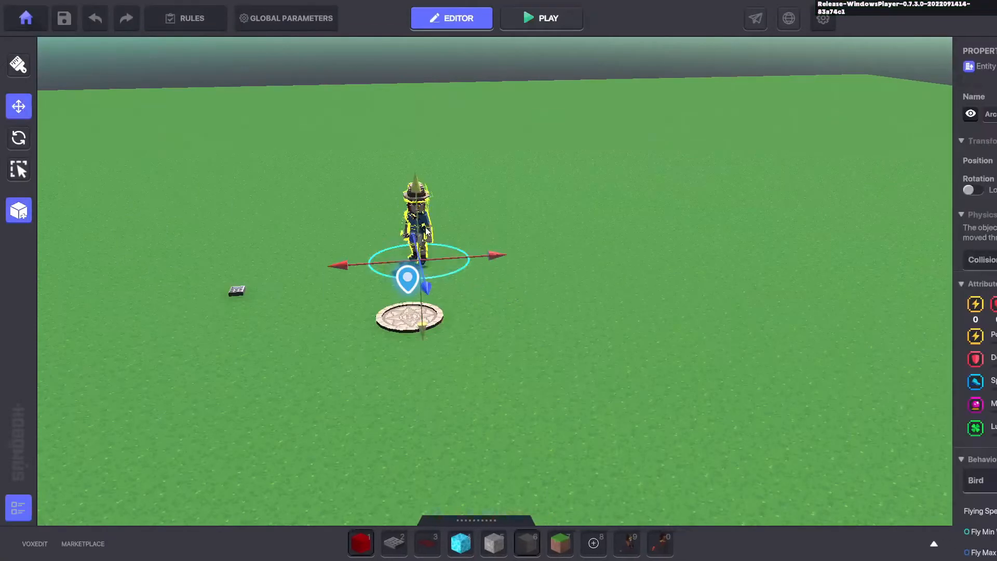
{"action": "key", "text": "w"}
{"action": "right_click_drag", "start_coordinate": [457, 278], "coordinate": [675, 438]}
{"action": "key", "text": "s"}
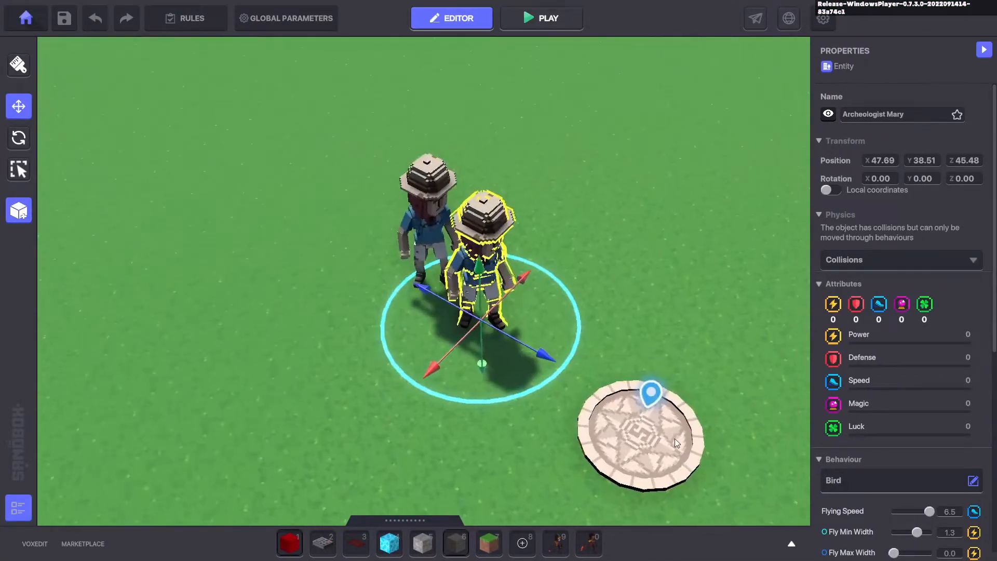
{"action": "left_click_drag", "start_coordinate": [419, 372], "coordinate": [687, 294]}
{"action": "left_click", "coordinate": [606, 261]}
{"action": "left_click", "coordinate": [564, 206]}
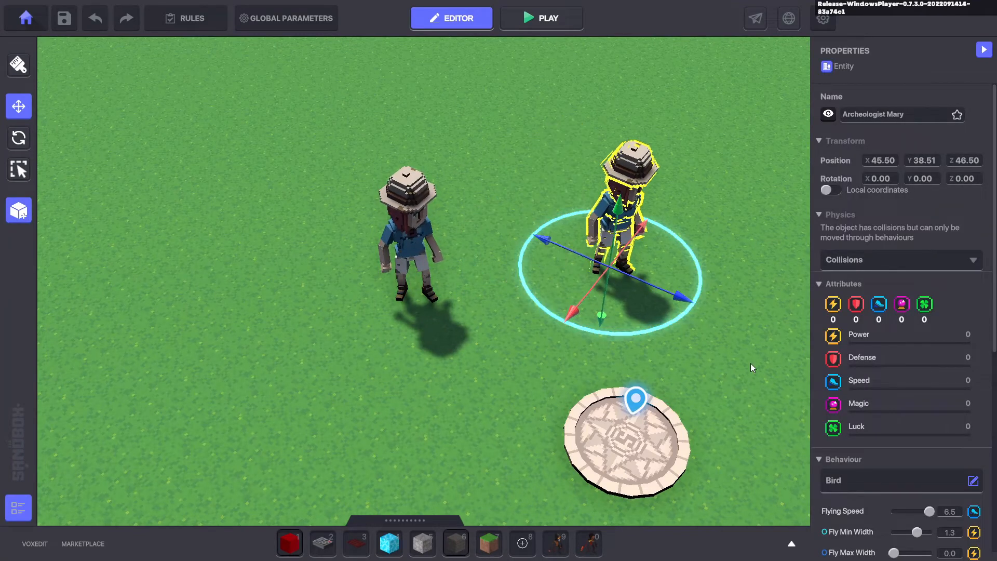
Move the spawn point in front of the two archeologists, roughly centred between them
{"action": "left_click", "coordinate": [750, 363]}
{"action": "left_click", "coordinate": [654, 440]}
{"action": "left_click_drag", "start_coordinate": [698, 479], "coordinate": [590, 431]}
{"action": "left_click", "coordinate": [594, 438]}
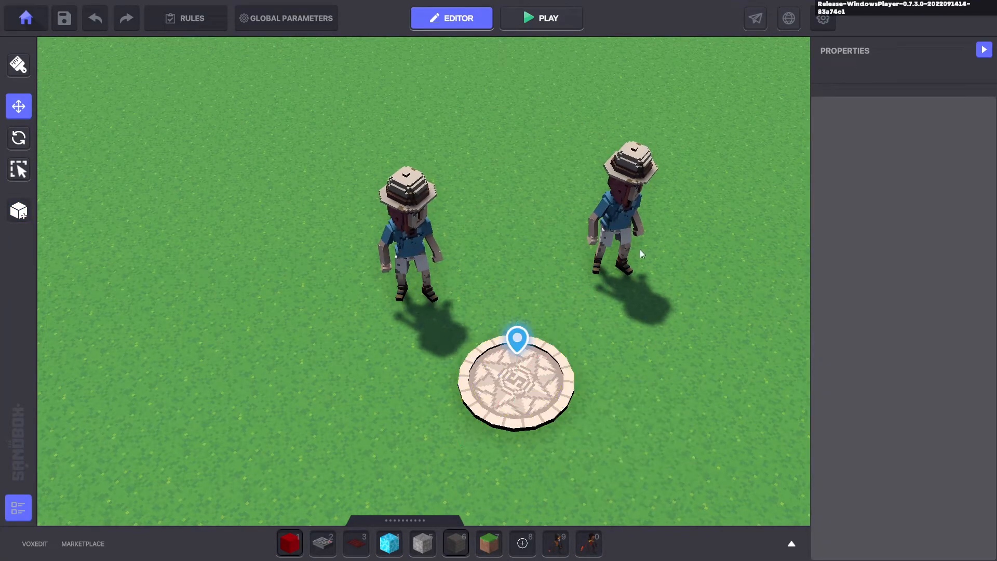
Copy and paste the second archeologist, and place the third one on the near side of the spawn point
{"action": "left_click", "coordinate": [623, 229]}
{"action": "key", "text": "ctrl+c"}
{"action": "key", "text": "ctrl+v"}
{"action": "left_click_drag", "start_coordinate": [584, 372], "coordinate": [557, 466]}
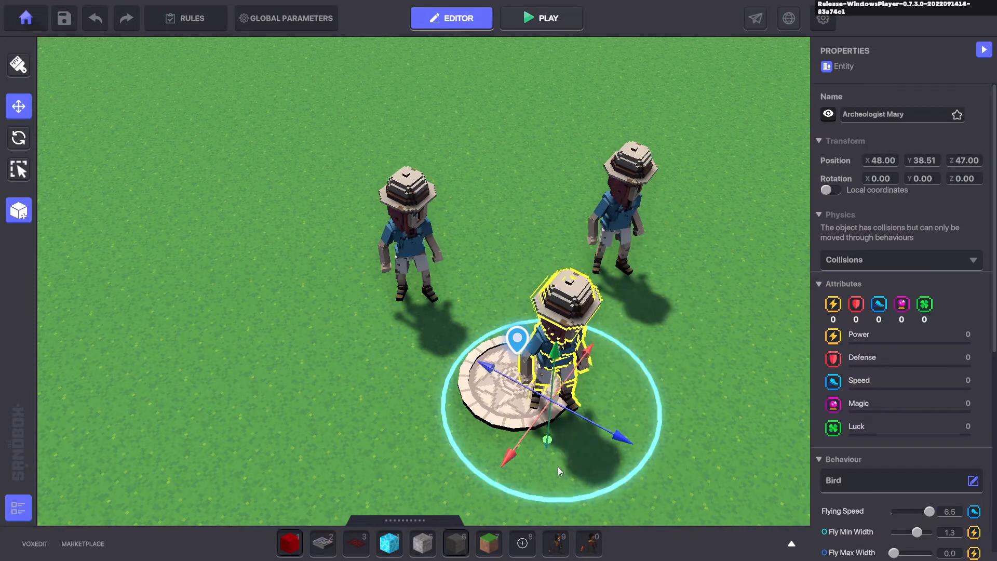
{"action": "left_click_drag", "start_coordinate": [603, 437], "coordinate": [700, 486]}
Duplicate the third archeologist and move the copy to X 49.50, Z 46.00, completing the group of four around the spawn point
{"action": "scroll", "coordinate": [698, 483], "scroll_direction": "down", "scroll_amount": 5}
{"action": "key", "text": "ctrl+d"}
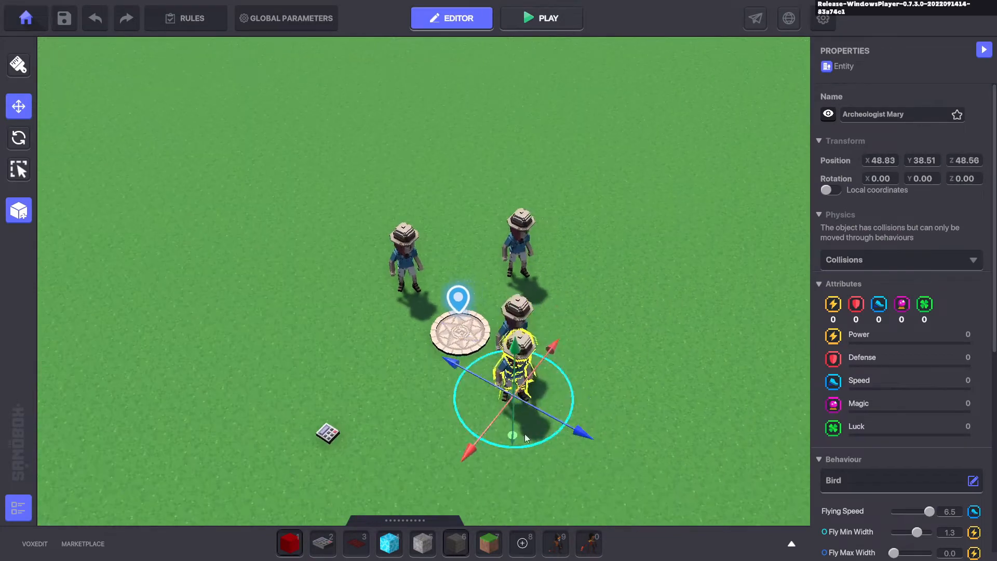
{"action": "left_click_drag", "start_coordinate": [481, 441], "coordinate": [460, 467]}
{"action": "left_click_drag", "start_coordinate": [441, 397], "coordinate": [347, 366]}
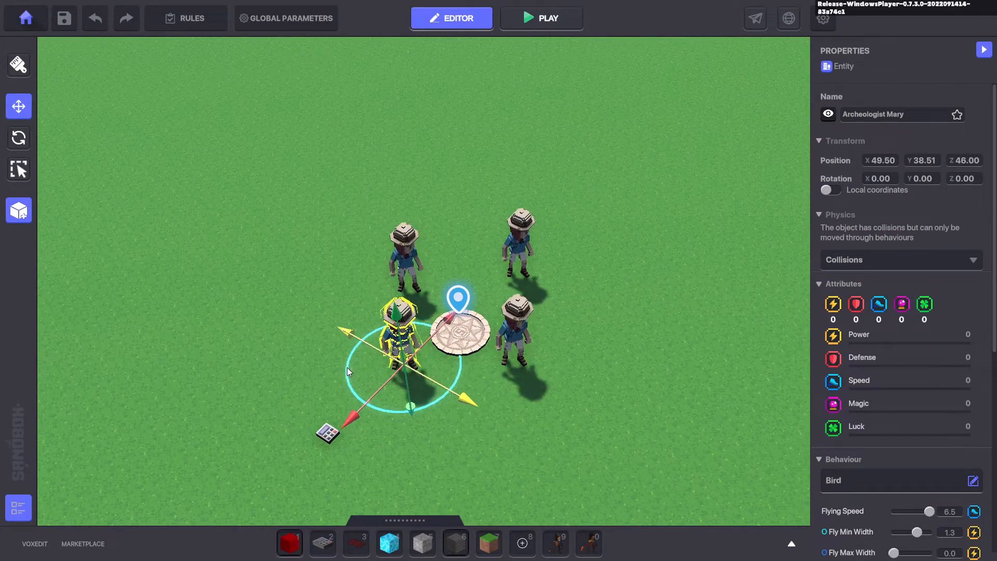
Play-test the four flying archeologists, and save the project back in the editor
{"action": "left_click", "coordinate": [547, 23]}
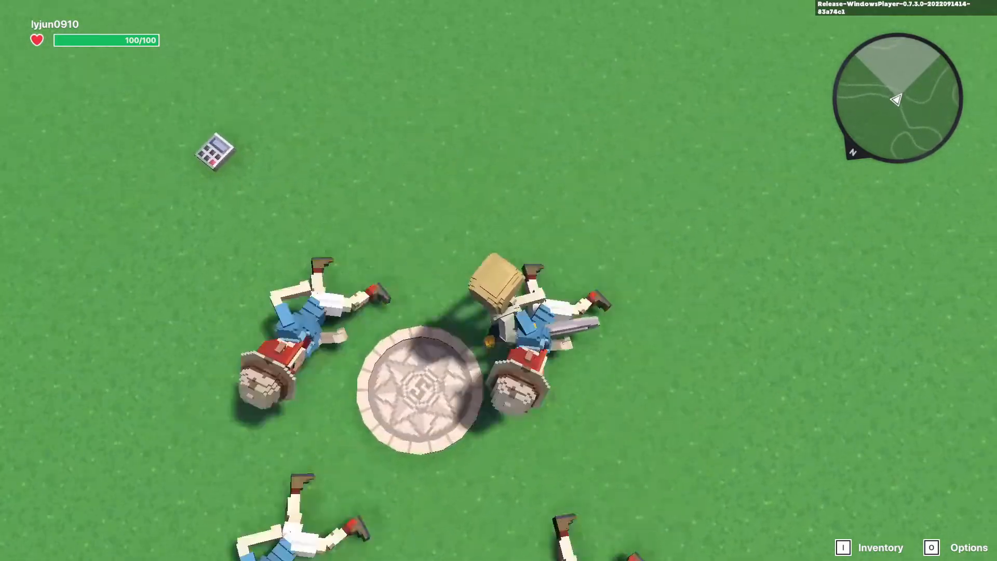
{"action": "key", "text": "Tab"}
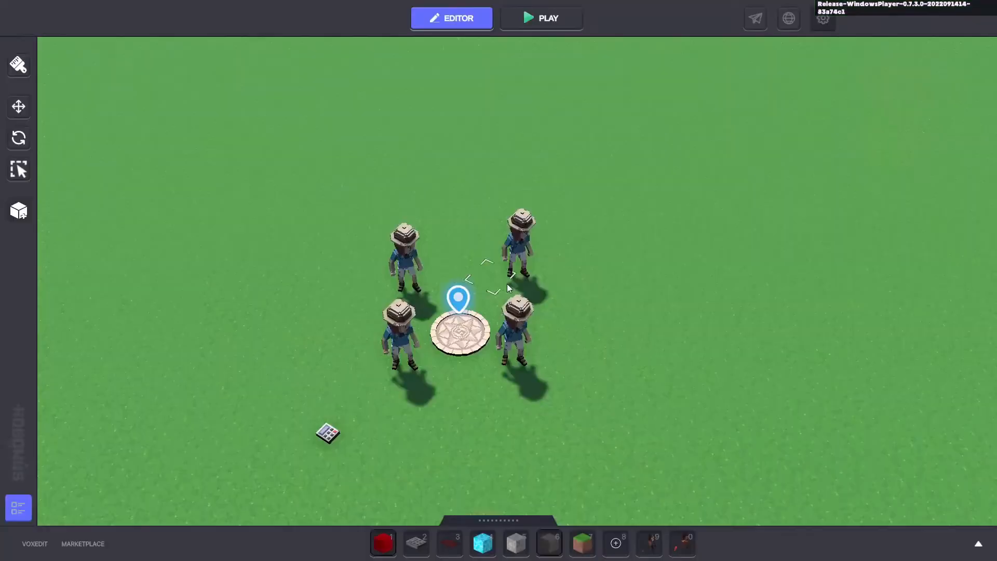
{"action": "key", "text": "ctrl+s"}
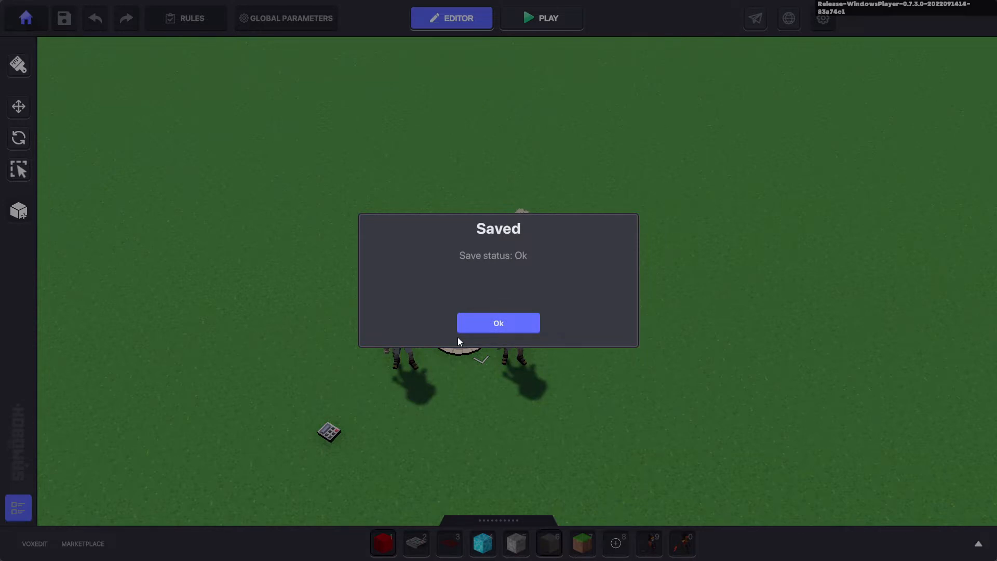
{"action": "left_click", "coordinate": [496, 330]}
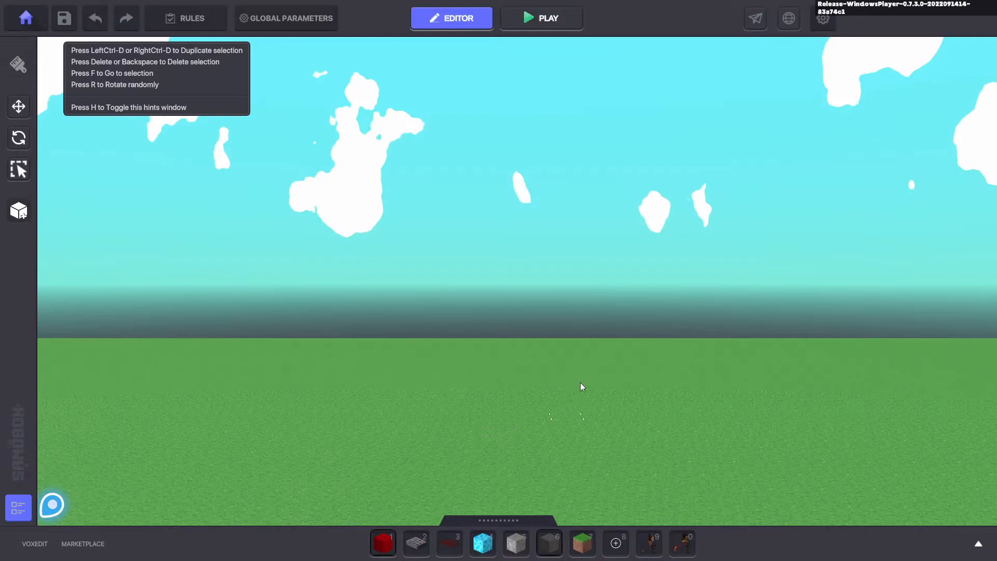
Inspect the ground around the spawn point and briefly launch the scene without any archeologists
{"action": "right_click_drag", "start_coordinate": [581, 382], "coordinate": [607, 506]}
{"action": "right_click_drag", "start_coordinate": [635, 325], "coordinate": [626, 491]}
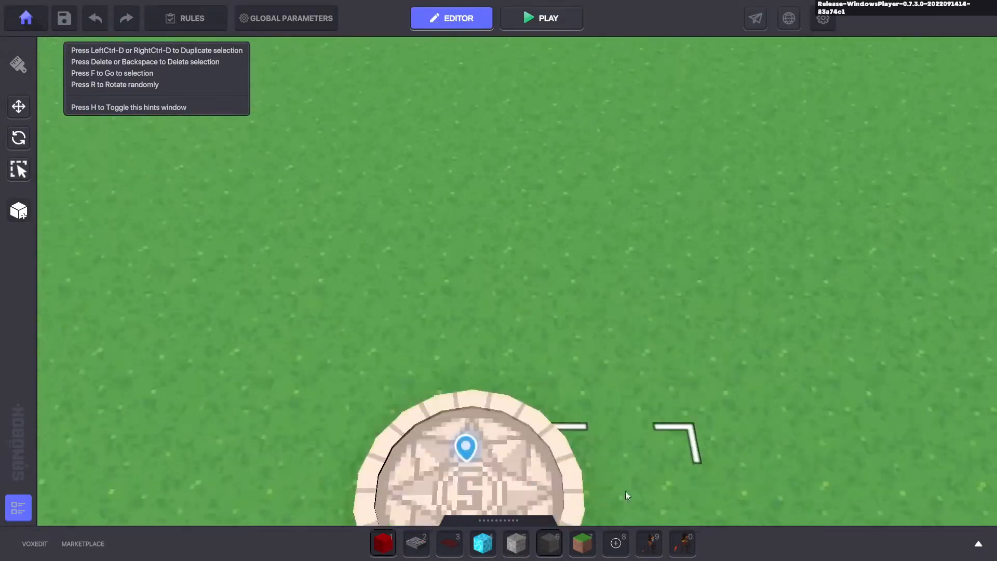
{"action": "scroll", "coordinate": [622, 490], "scroll_direction": "down", "scroll_amount": 5}
{"action": "left_click", "coordinate": [562, 11]}
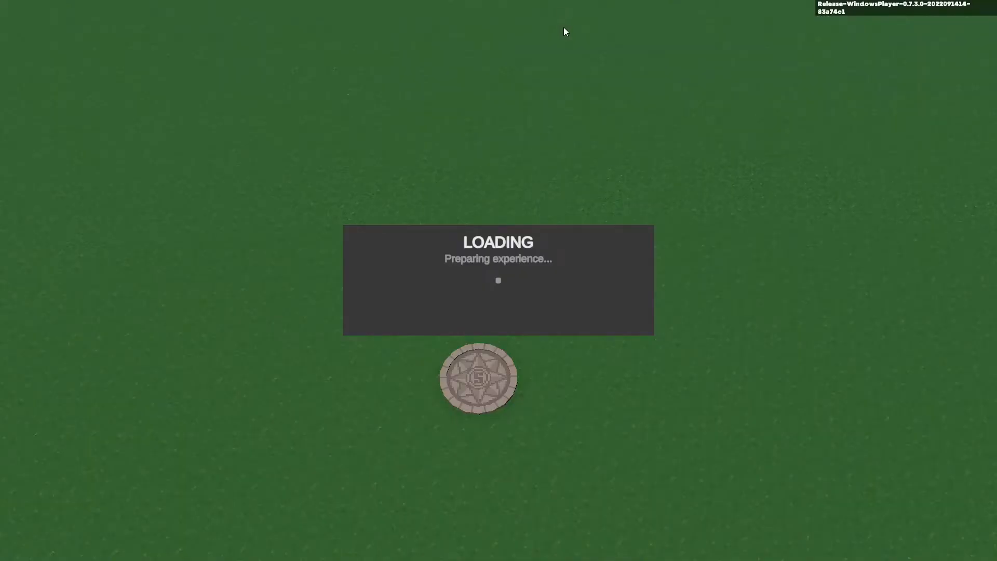
{"action": "scroll", "coordinate": [499, 281], "scroll_direction": "down", "scroll_amount": 5}
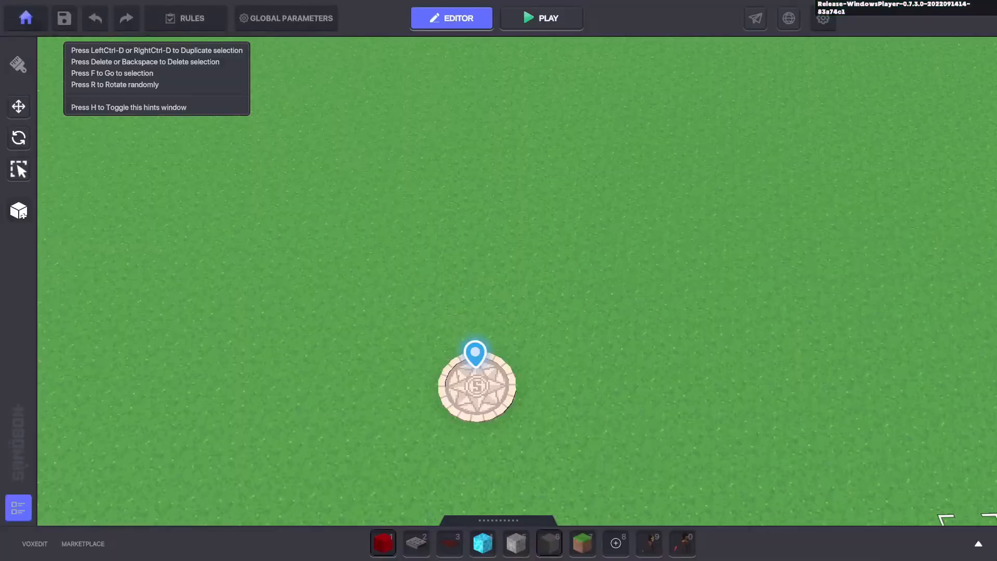
Place an Archeologist Mary from the asset library on the grass beyond the spawn point
{"action": "left_click", "coordinate": [979, 542]}
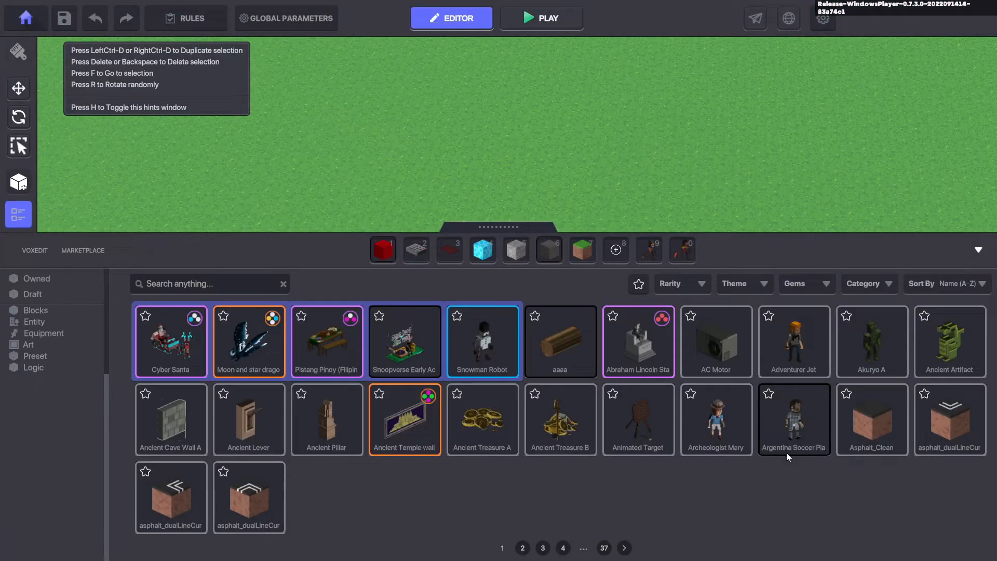
{"action": "left_click", "coordinate": [698, 446]}
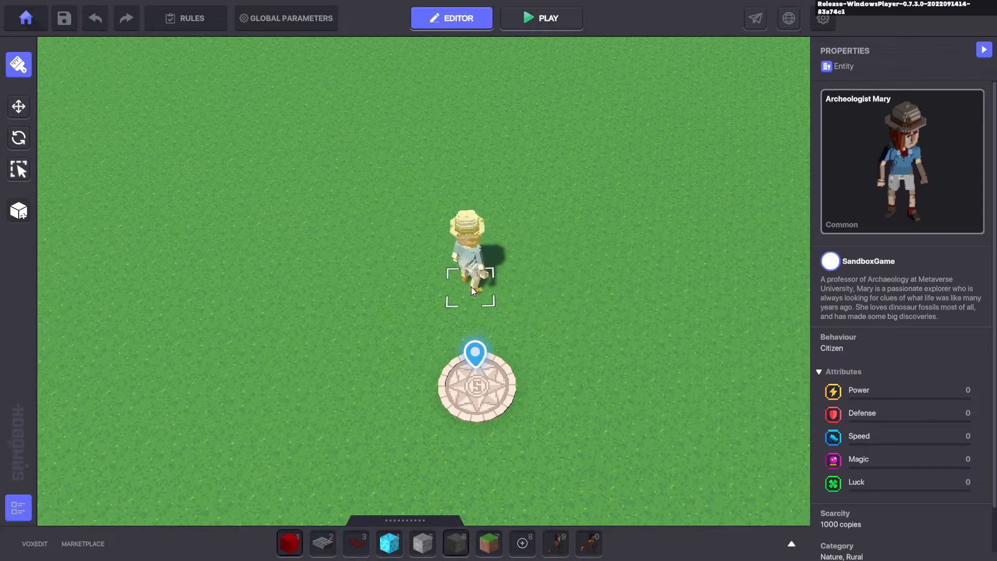
{"action": "left_click", "coordinate": [469, 288]}
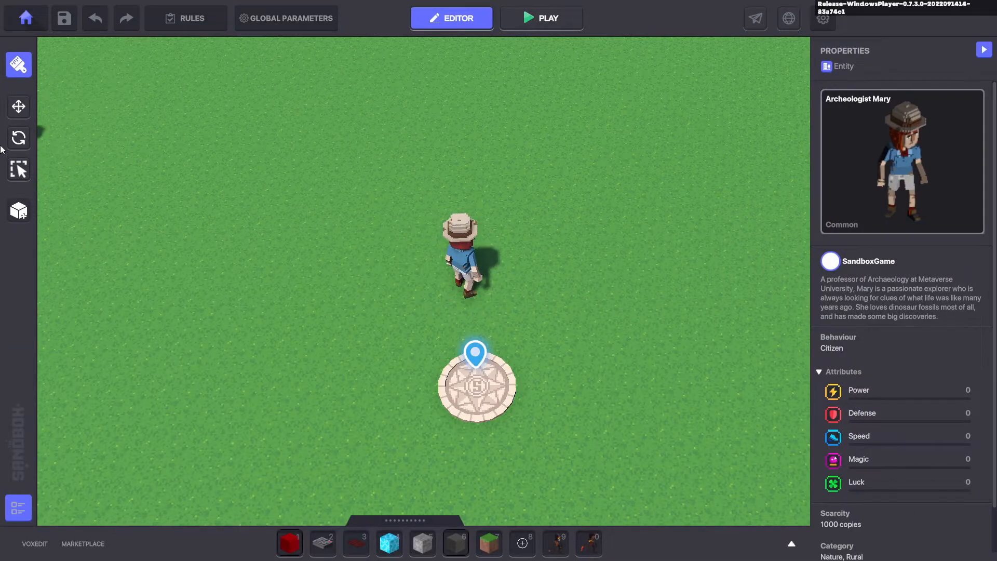
Turn the placed archeologist to a Y rotation of 180.00 and switch back to moving objects
{"action": "left_click", "coordinate": [15, 140]}
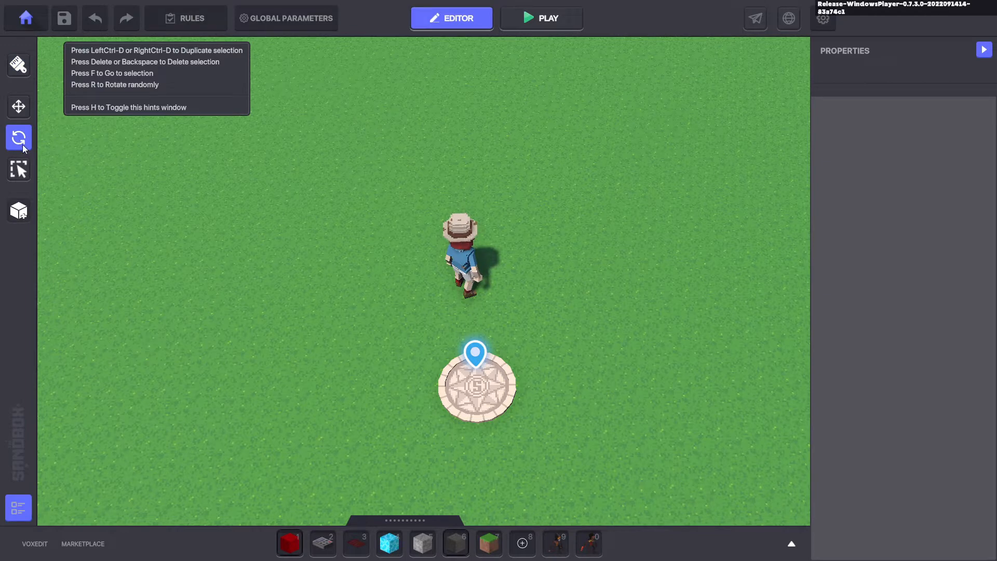
{"action": "left_click", "coordinate": [458, 276]}
{"action": "right_click_drag", "start_coordinate": [458, 276], "coordinate": [385, 297]}
{"action": "key", "text": "r"}
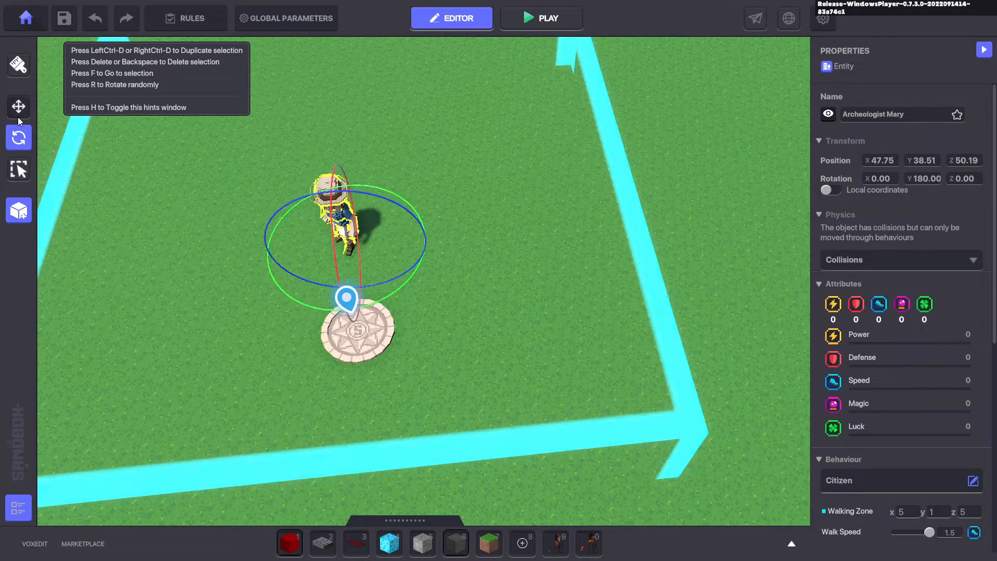
{"action": "key", "text": "w"}
Assign the Button behaviour to the archeologist and choose the NumPad Switch for placement
{"action": "left_click", "coordinate": [912, 478]}
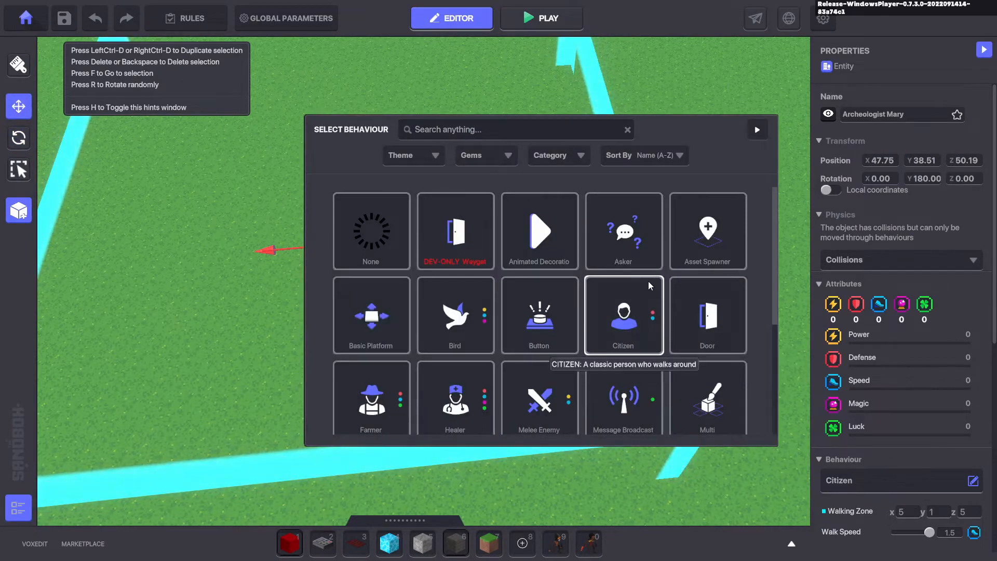
{"action": "left_click", "coordinate": [555, 326]}
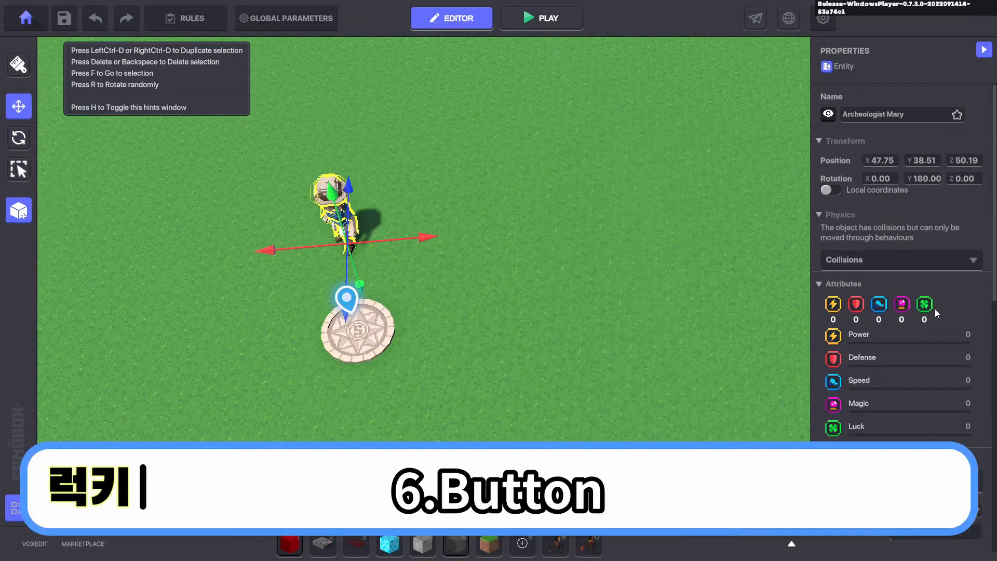
{"action": "left_click", "coordinate": [322, 545]}
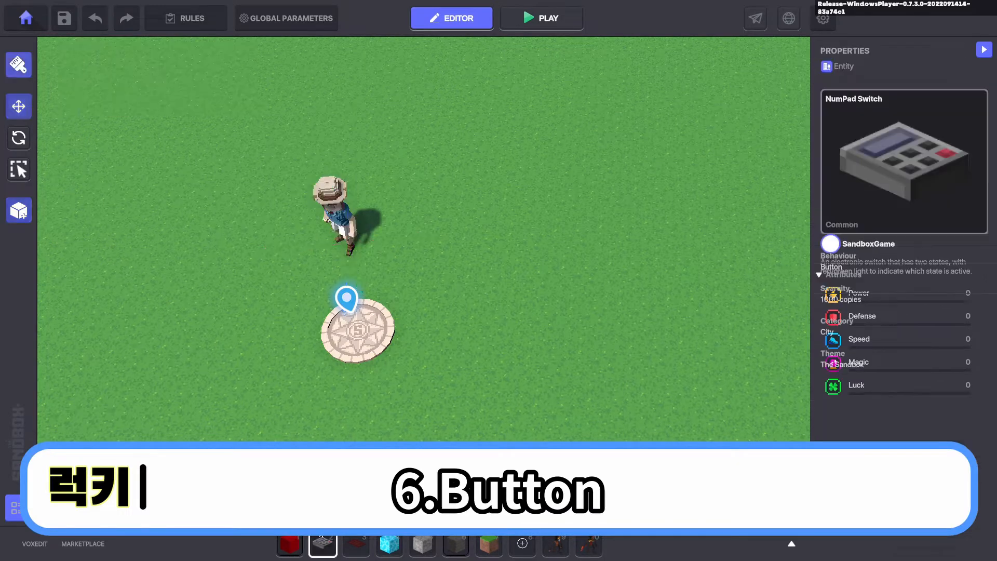
Change the behaviour of the placed NumPad Switch from Button to Multi
{"action": "left_click", "coordinate": [19, 109]}
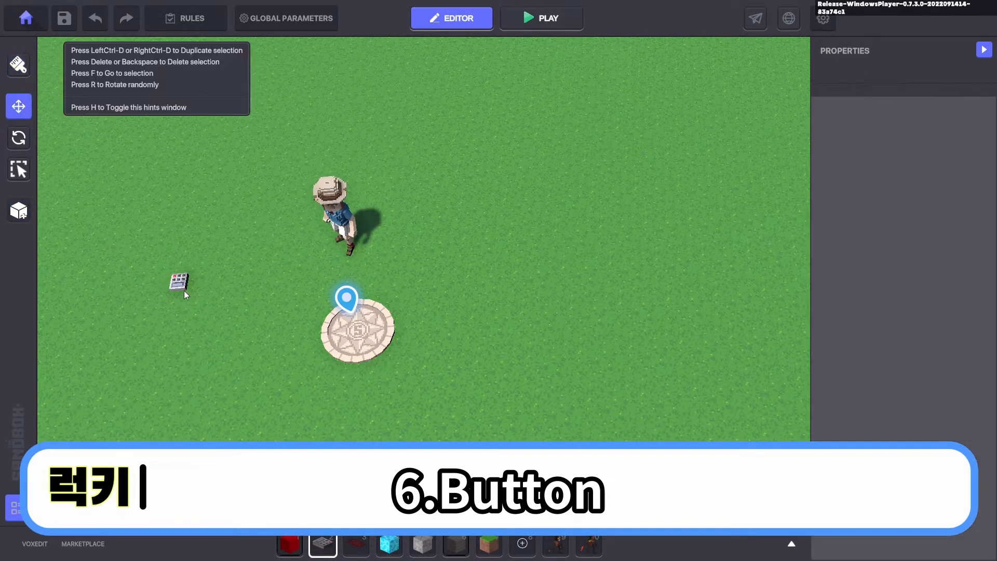
{"action": "left_click", "coordinate": [184, 292]}
{"action": "scroll", "coordinate": [929, 364], "scroll_direction": "down", "scroll_amount": 4}
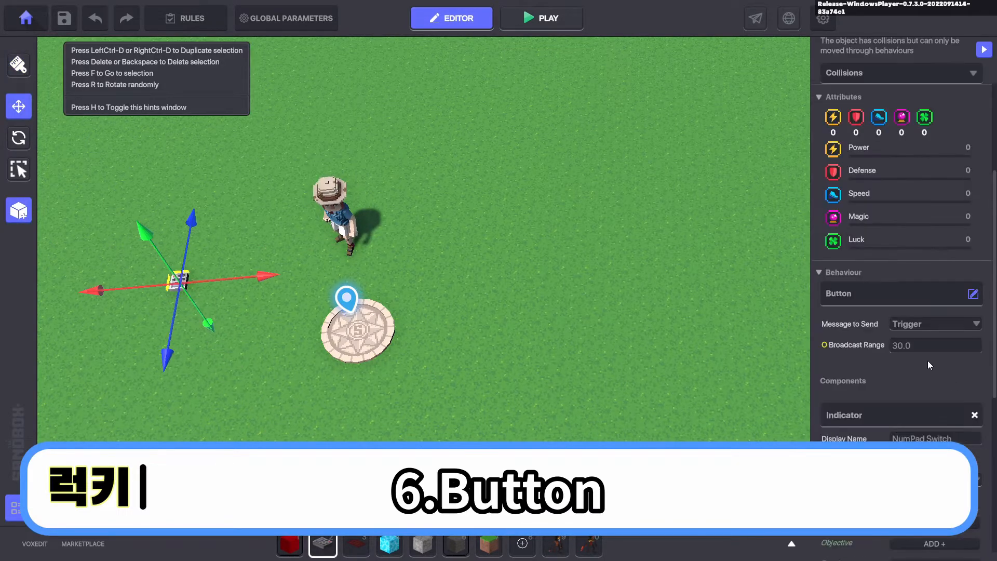
{"action": "left_click", "coordinate": [864, 295]}
{"action": "scroll", "coordinate": [732, 319], "scroll_direction": "down", "scroll_amount": 3}
{"action": "left_click", "coordinate": [712, 299]}
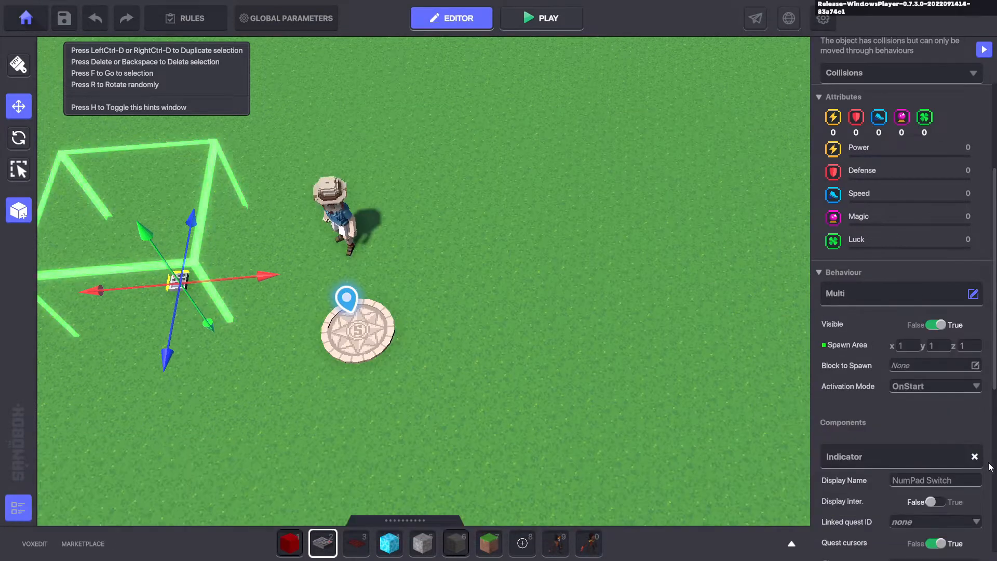
Remove the NumPad Switch's Indicator component and set its block to spawn to Bedrock
{"action": "left_click", "coordinate": [974, 457]}
{"action": "left_click", "coordinate": [931, 364]}
{"action": "left_click", "coordinate": [642, 307]}
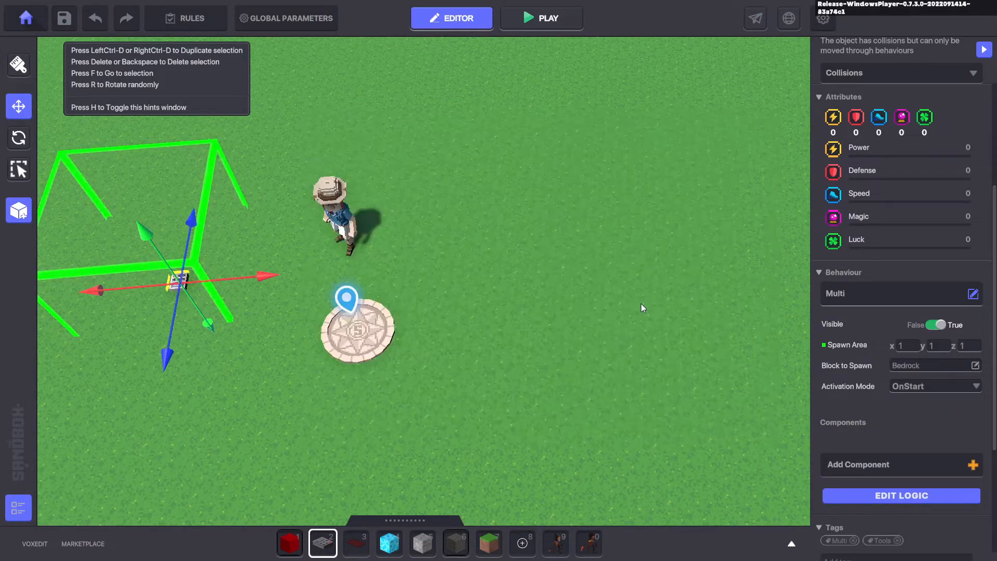
Set the NumPad Switch's activation mode to OnReceiveMessage with 1 as the required message
{"action": "left_click", "coordinate": [914, 386]}
{"action": "left_click", "coordinate": [931, 409]}
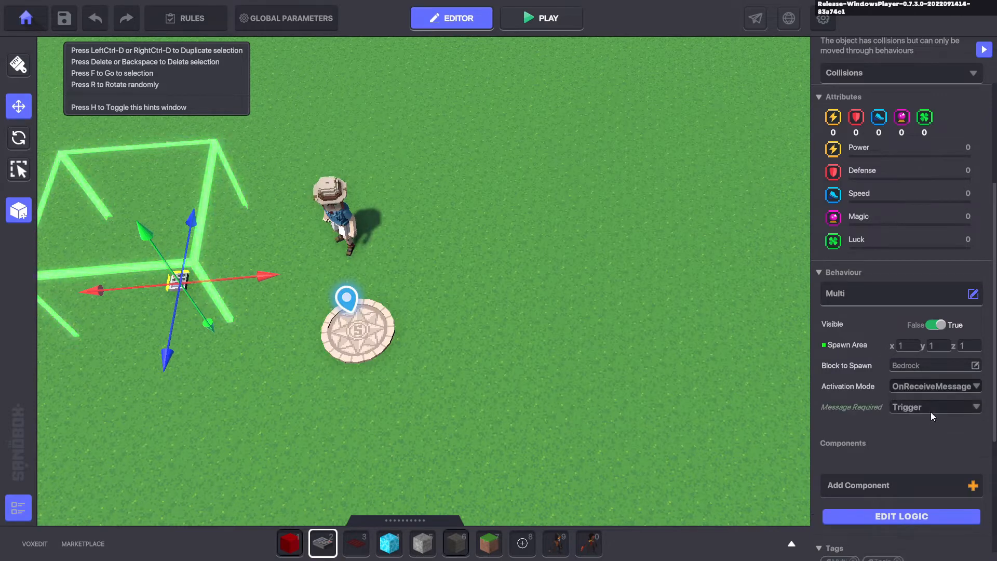
{"action": "left_click", "coordinate": [935, 408]}
{"action": "type", "text": "1"}
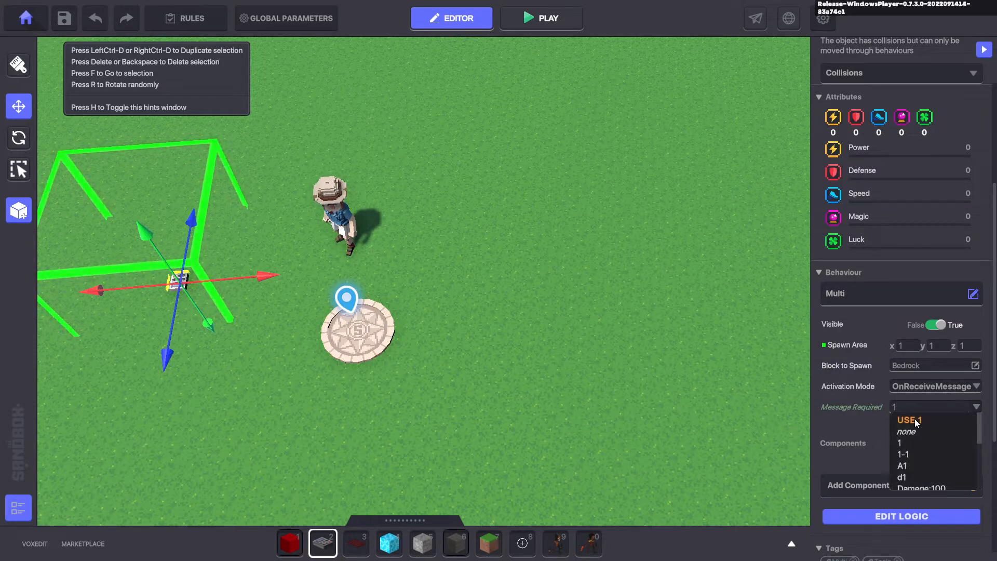
{"action": "left_click", "coordinate": [915, 418]}
Remove the Health and Indicator components from the archeologist character
{"action": "left_click", "coordinate": [340, 218]}
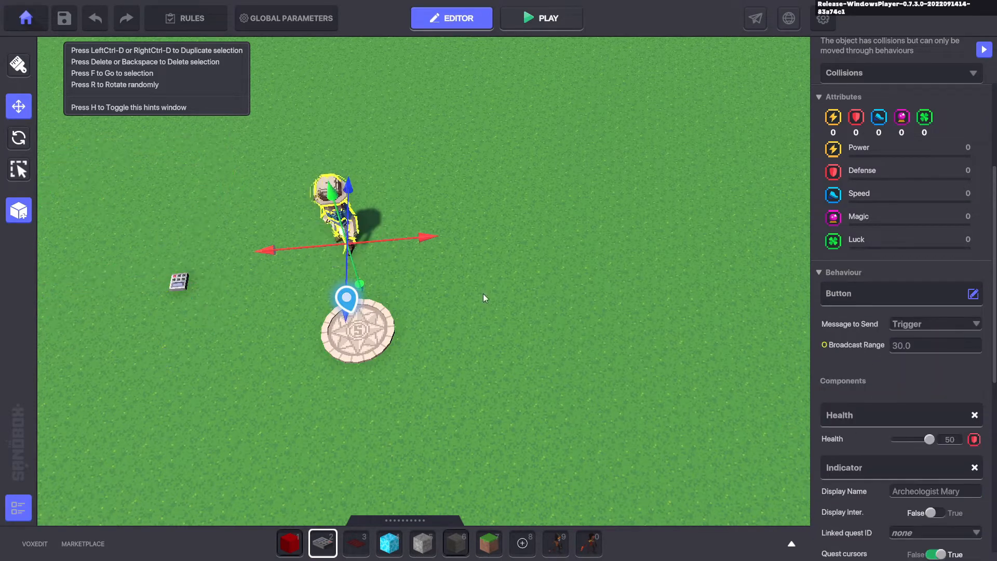
{"action": "scroll", "coordinate": [958, 368], "scroll_direction": "down", "scroll_amount": 3}
{"action": "left_click", "coordinate": [978, 324]}
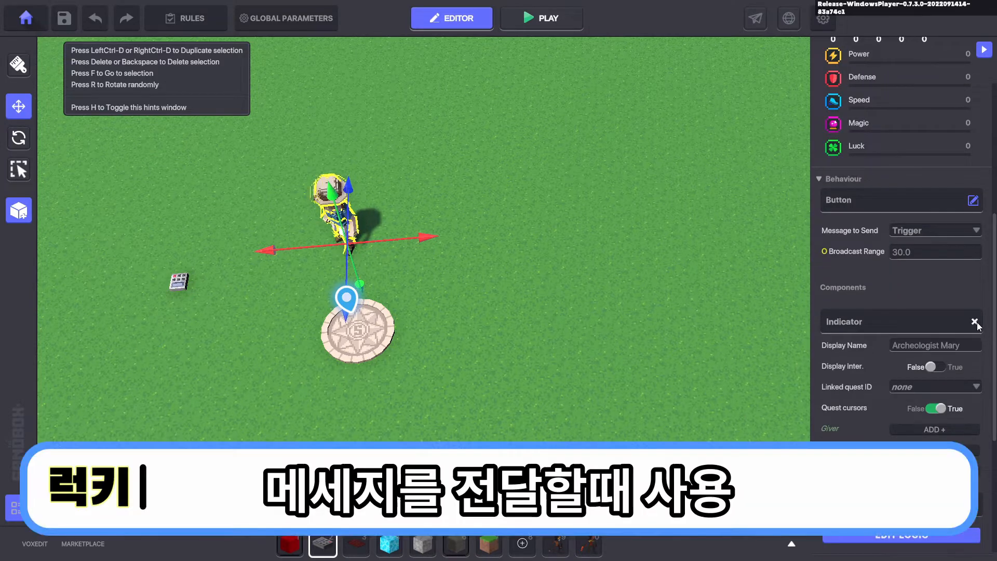
{"action": "left_click", "coordinate": [975, 323]}
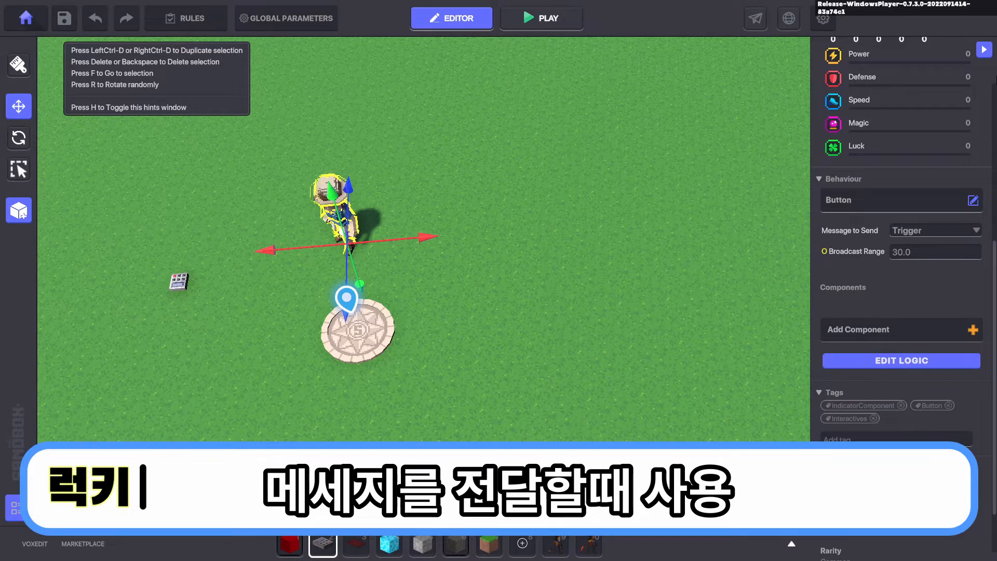
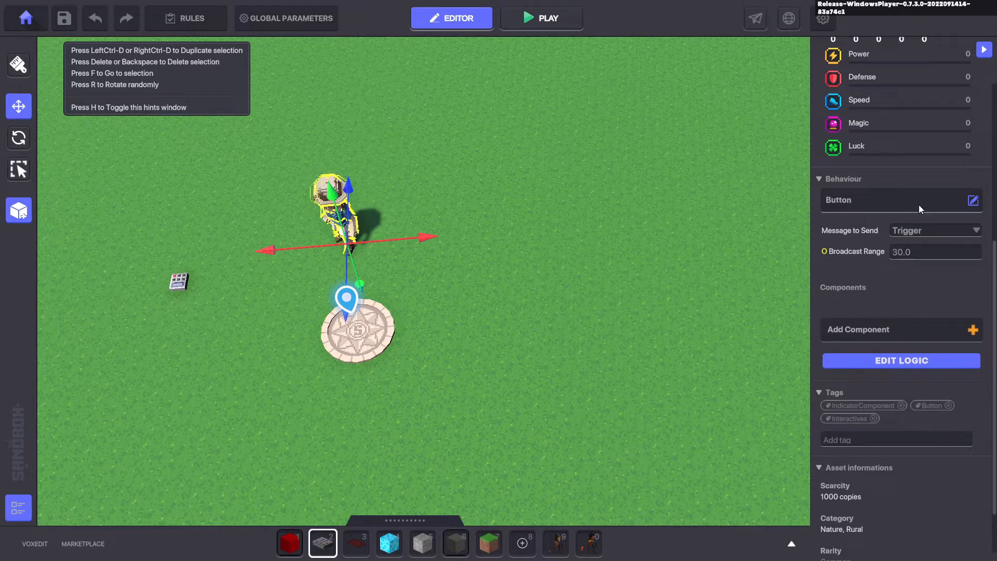
Set the archeologist button's message to send to 1 and inspect its broadcast range in the scene
{"action": "left_click", "coordinate": [920, 228]}
{"action": "type", "text": "1"}
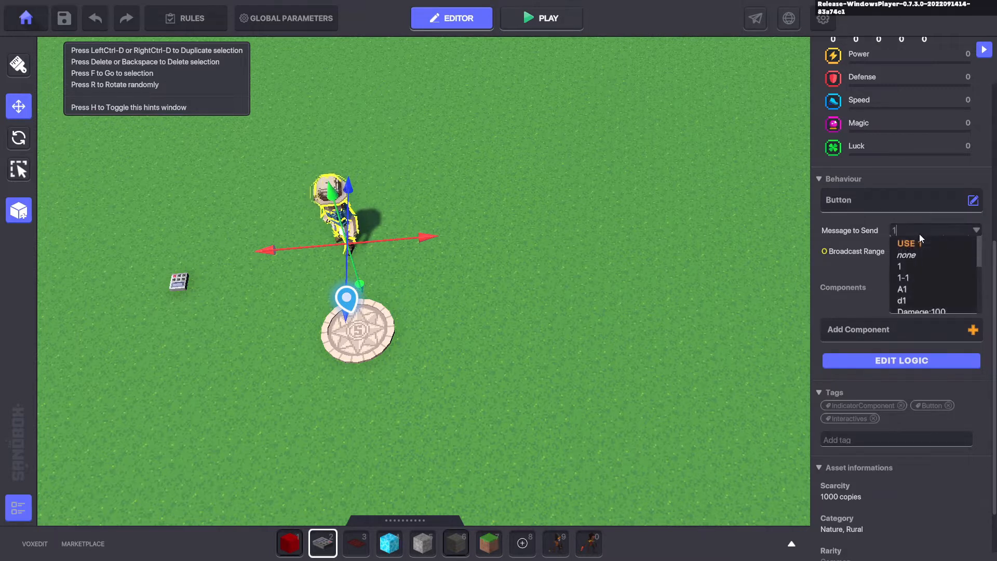
{"action": "left_click", "coordinate": [906, 243]}
{"action": "scroll", "coordinate": [883, 255], "scroll_direction": "down", "scroll_amount": 1}
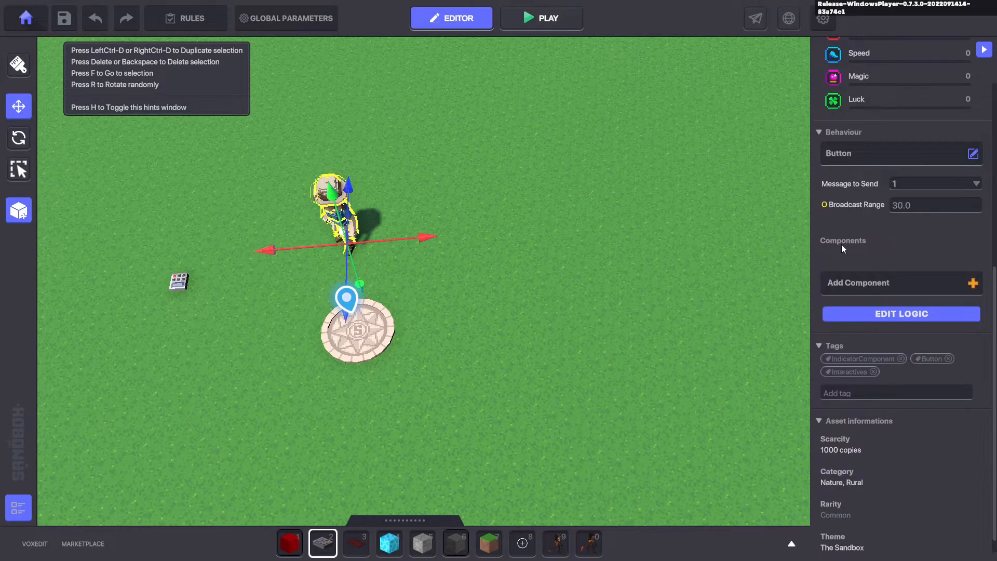
{"action": "scroll", "coordinate": [557, 236], "scroll_direction": "down", "scroll_amount": 2}
{"action": "key", "text": "f"}
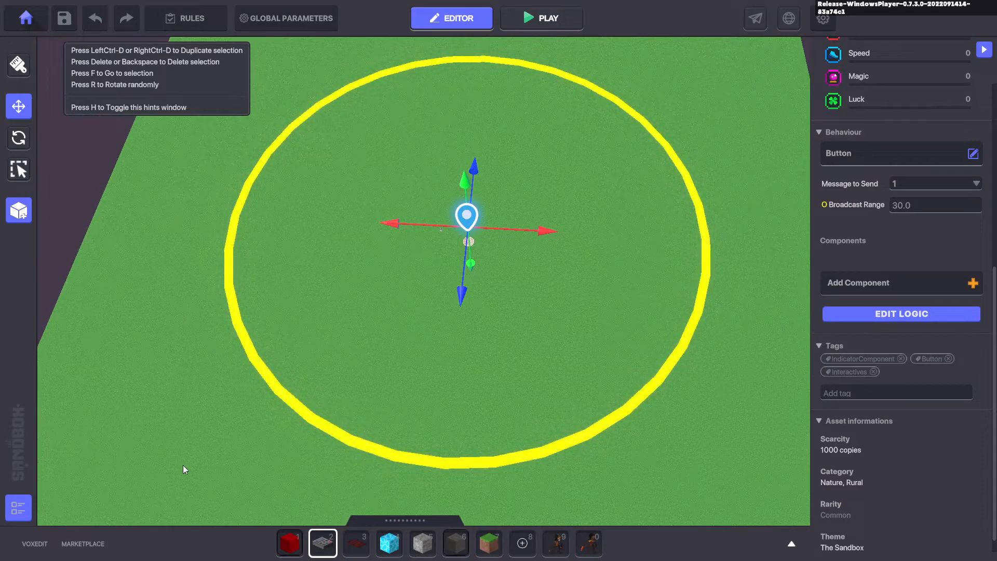
{"action": "scroll", "coordinate": [474, 315], "scroll_direction": "up", "scroll_amount": 2}
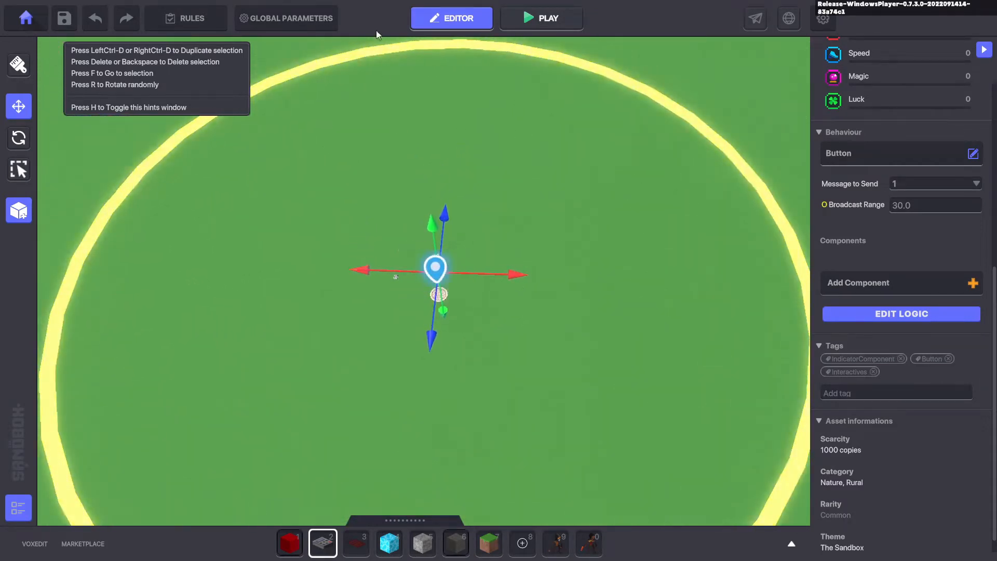
Start a brief play test, return to editing, and check the message settings of the archeologist and the NumPad Switch
{"action": "left_click", "coordinate": [559, 21]}
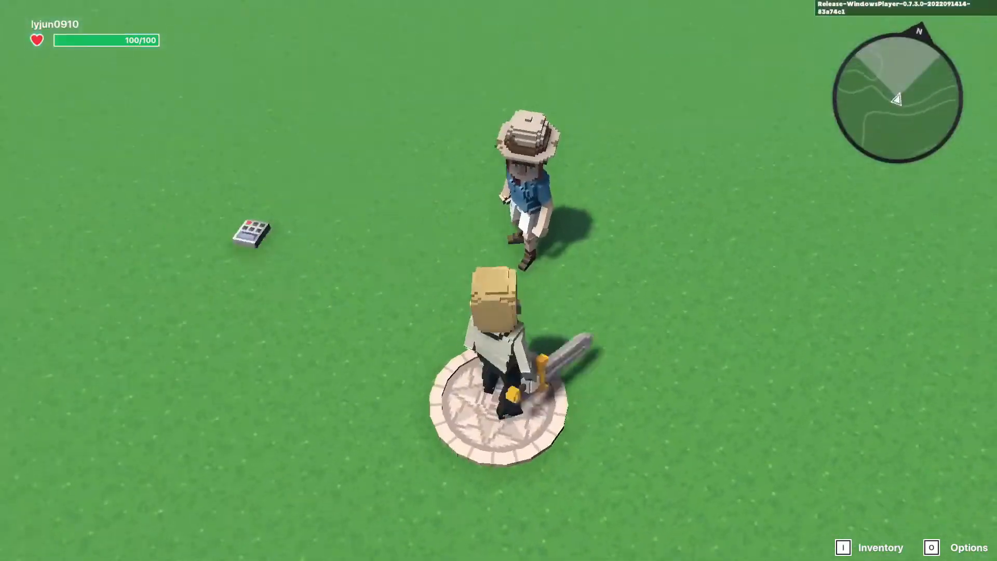
{"action": "key", "text": "ctrl+p"}
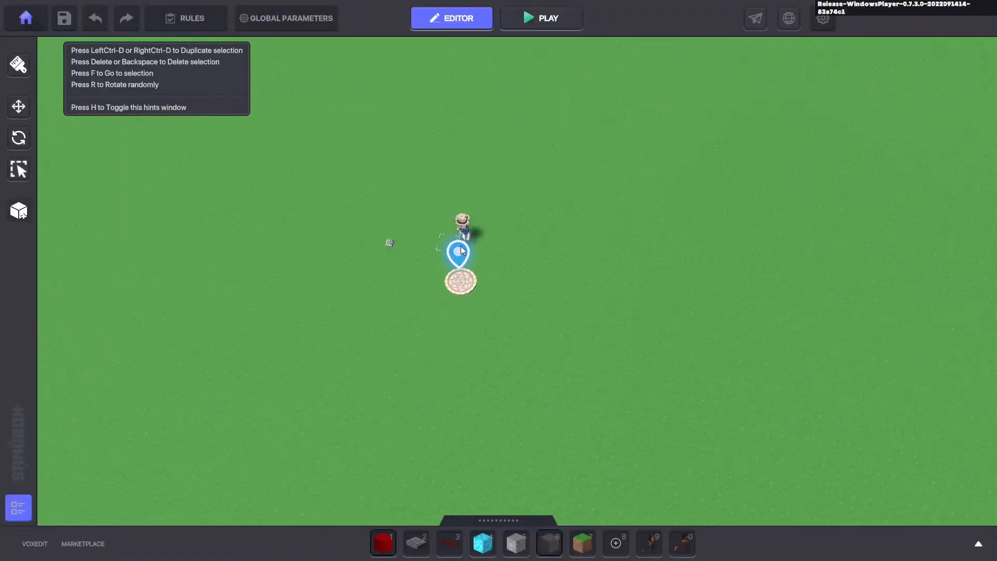
{"action": "double_click", "coordinate": [461, 250]}
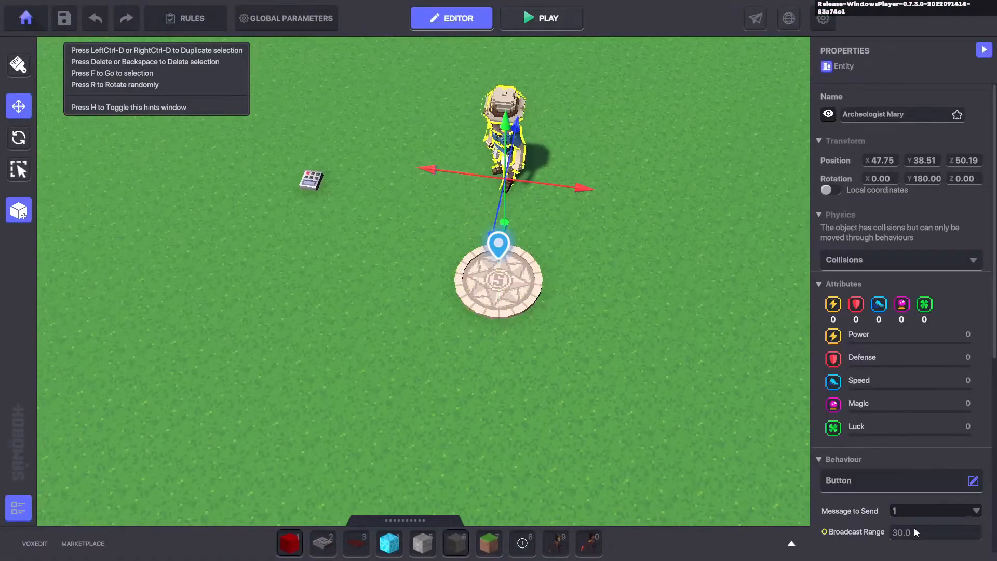
{"action": "left_click", "coordinate": [310, 179]}
{"action": "scroll", "coordinate": [895, 500], "scroll_direction": "down", "scroll_amount": 2}
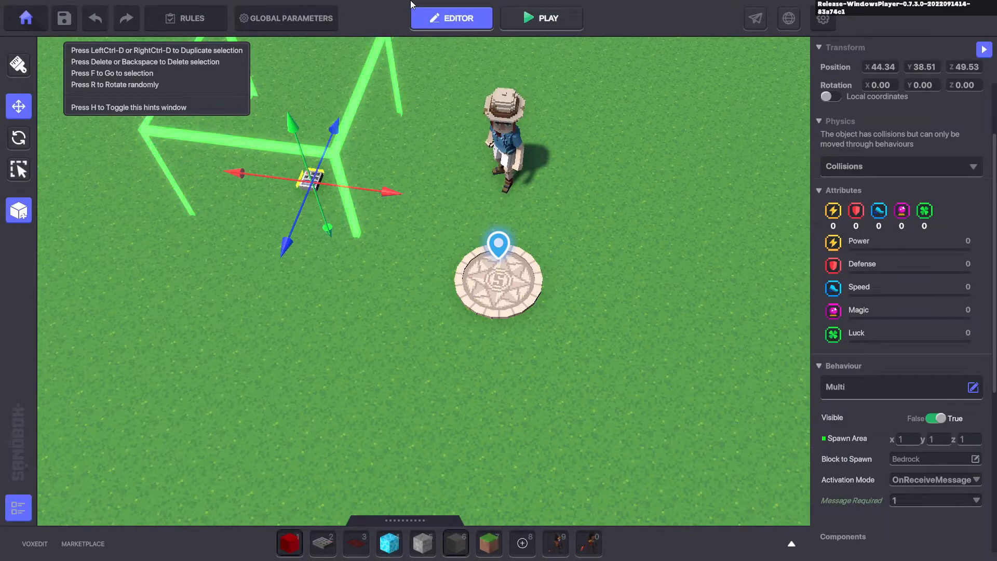
Play-test the archeologist's button trigger, moving and jumping around the NumPad Switch, and return to editing
{"action": "left_click", "coordinate": [541, 22]}
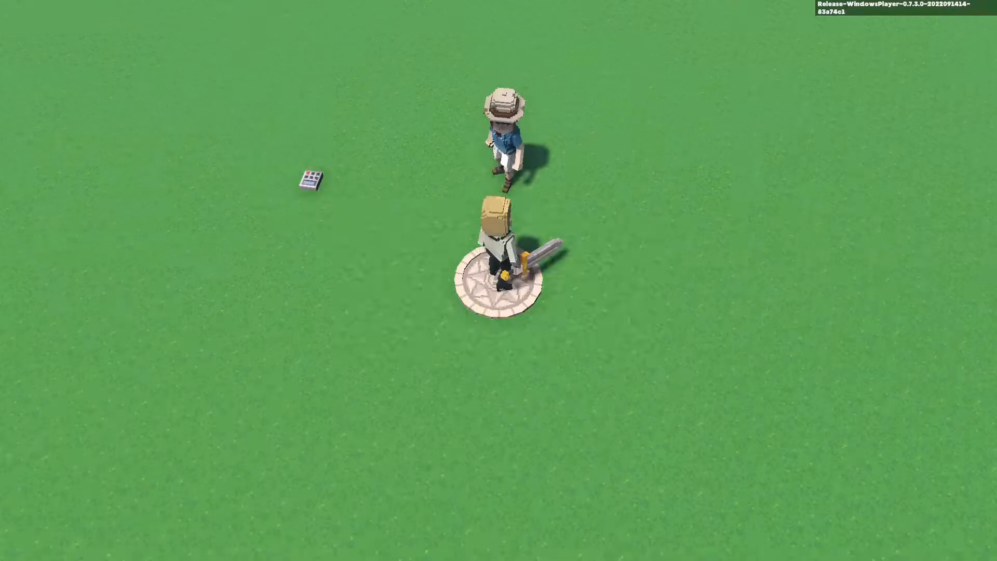
{"action": "key", "text": "w"}
{"action": "scroll", "coordinate": [498, 280], "scroll_direction": "down", "scroll_amount": 5}
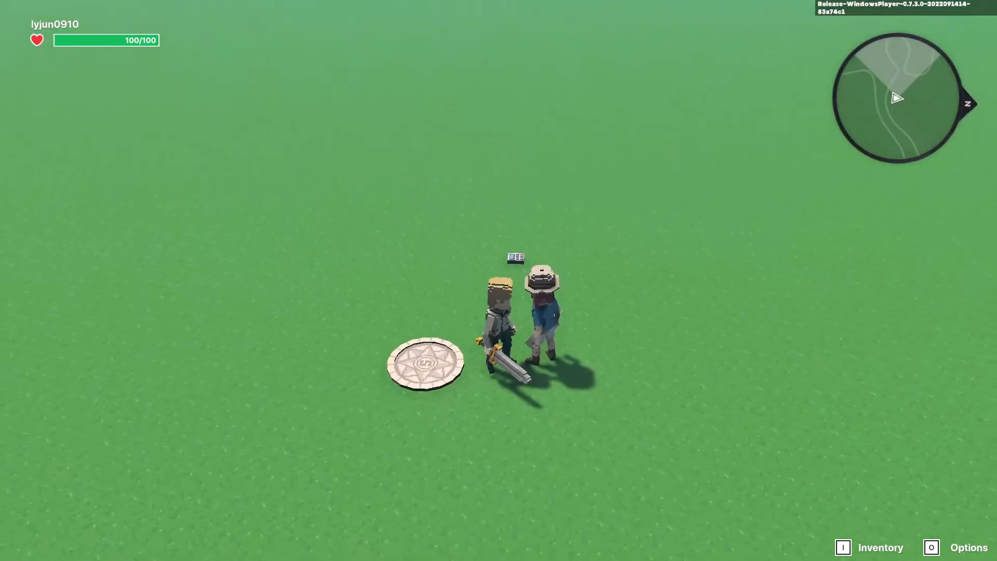
{"action": "key", "text": "space"}
{"action": "key", "text": "w"}
{"action": "key", "text": "space"}
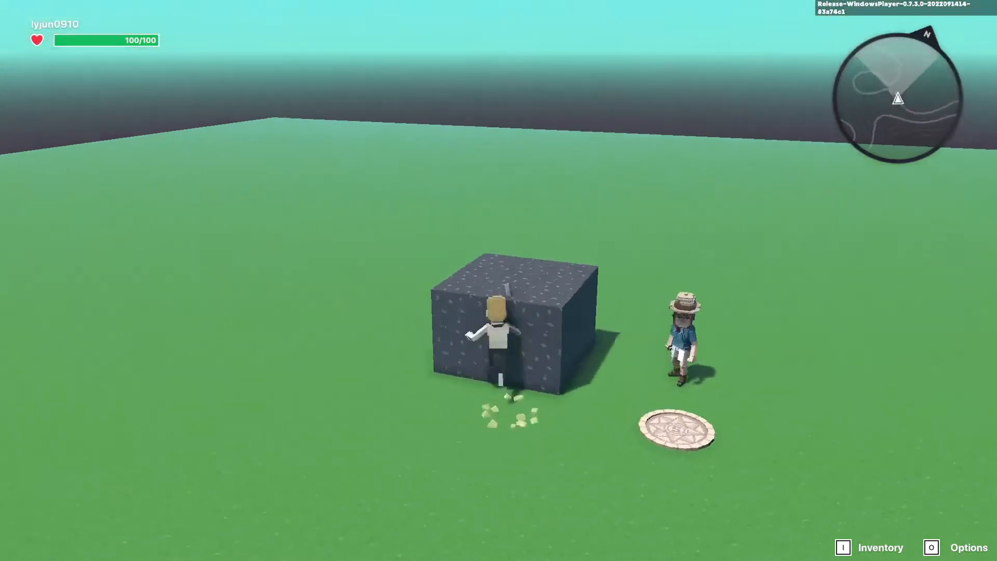
{"action": "key", "text": "space"}
{"action": "key", "text": "d"}
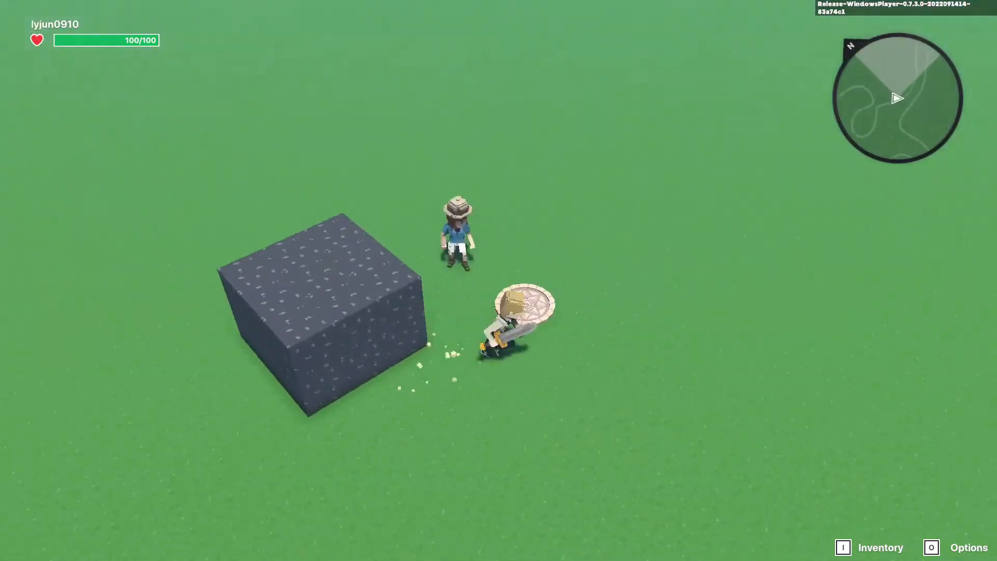
{"action": "key", "text": "w"}
{"action": "key", "text": "space"}
{"action": "key", "text": "a"}
{"action": "key", "text": "space"}
{"action": "key", "text": "w"}
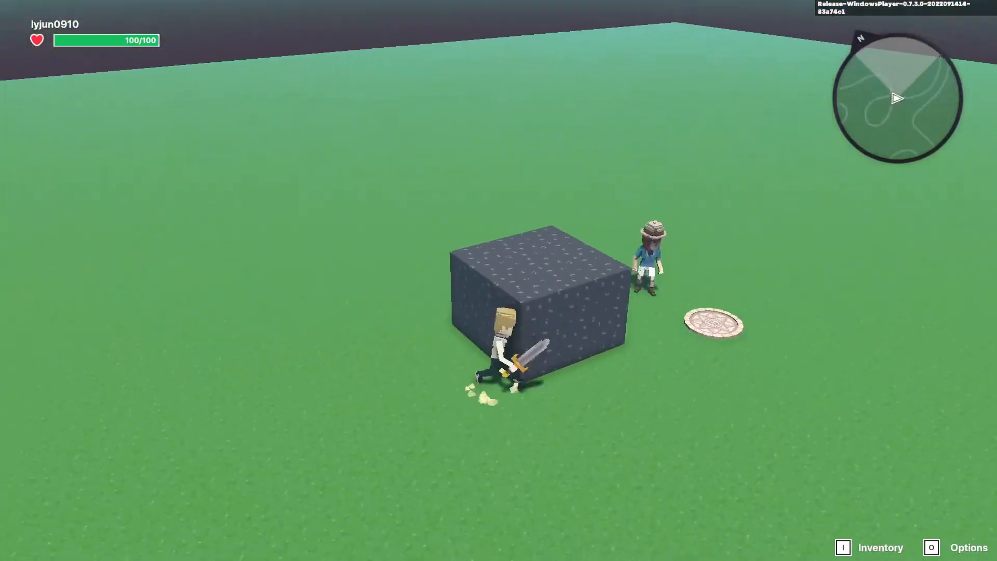
{"action": "key", "text": "space"}
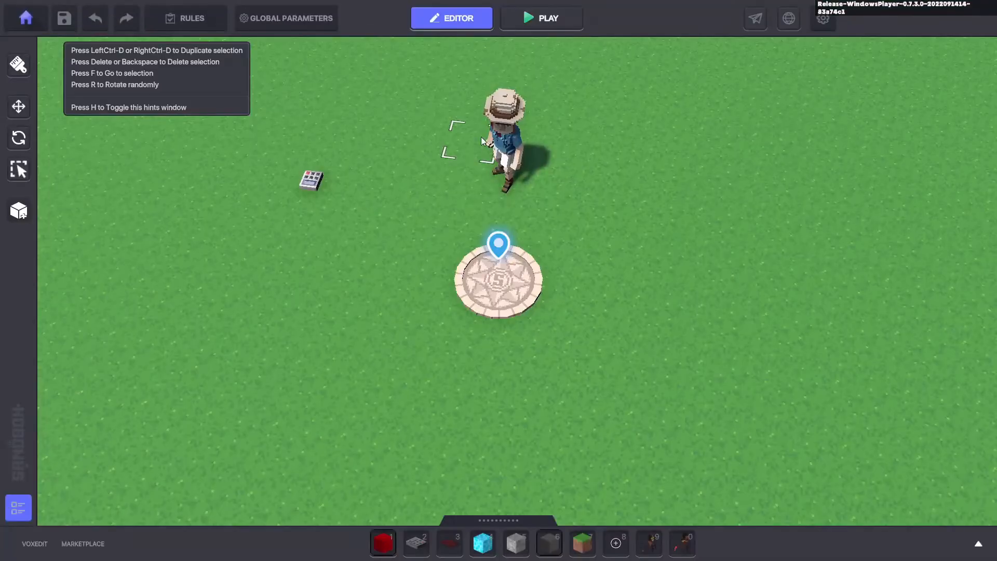
Change the archeologist character's behaviour from Button to Citizen
{"action": "left_click", "coordinate": [506, 133]}
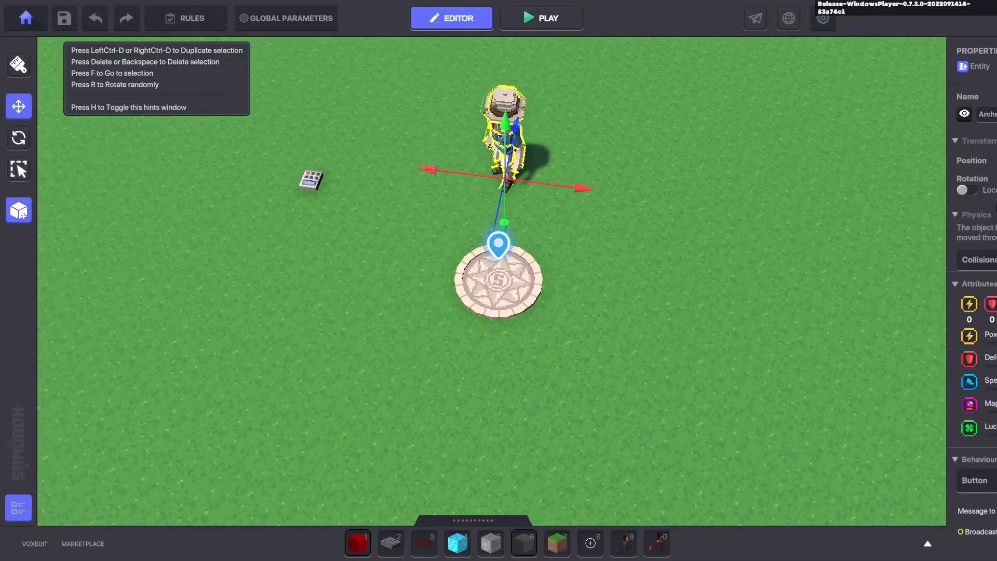
{"action": "scroll", "coordinate": [964, 256], "scroll_direction": "down", "scroll_amount": 5}
{"action": "left_click", "coordinate": [851, 239]}
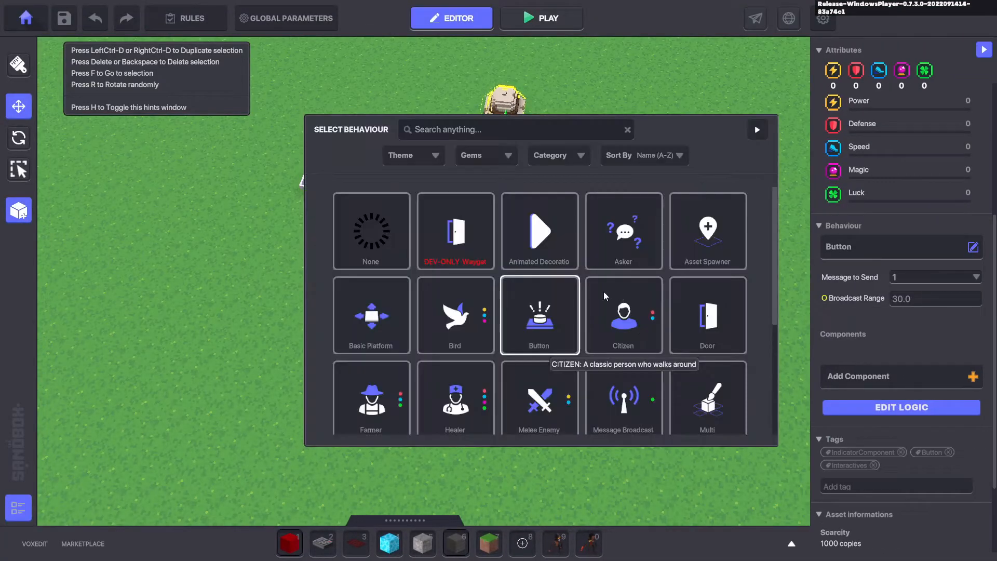
{"action": "left_click", "coordinate": [623, 352]}
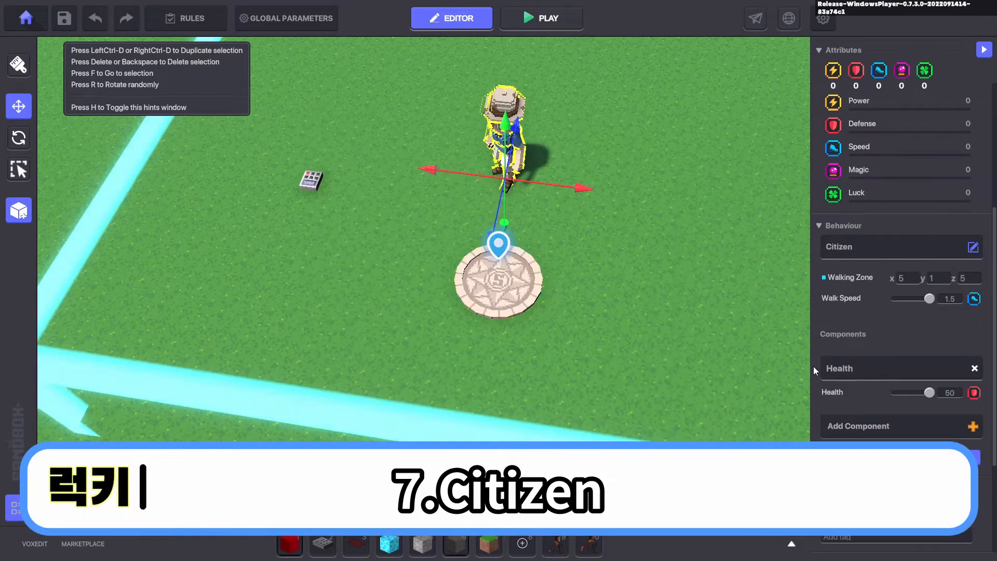
Play-test the Citizen behaviour by walking near the archeologist and attacking the character, then return to editing
{"action": "left_click", "coordinate": [543, 20]}
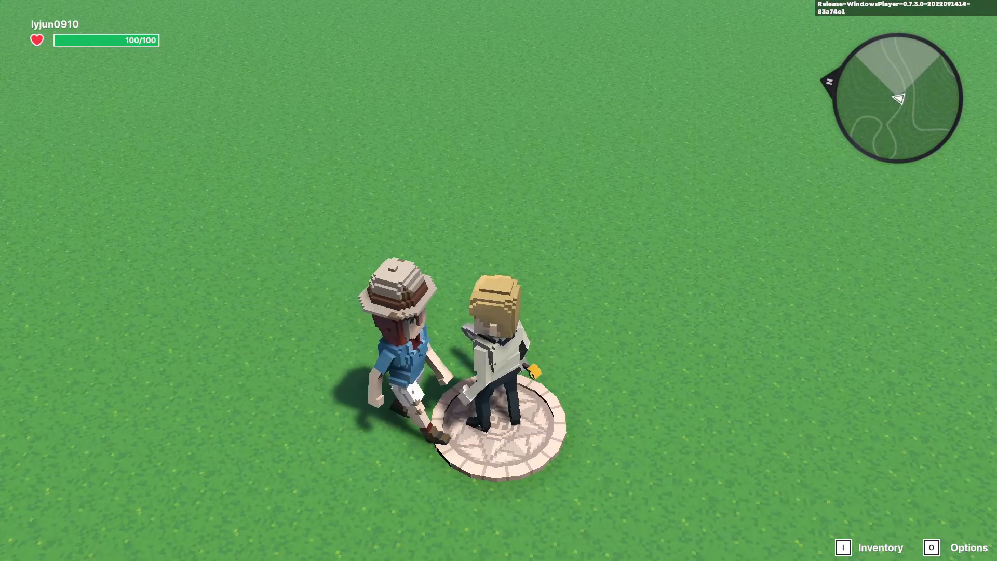
{"action": "key", "text": "d"}
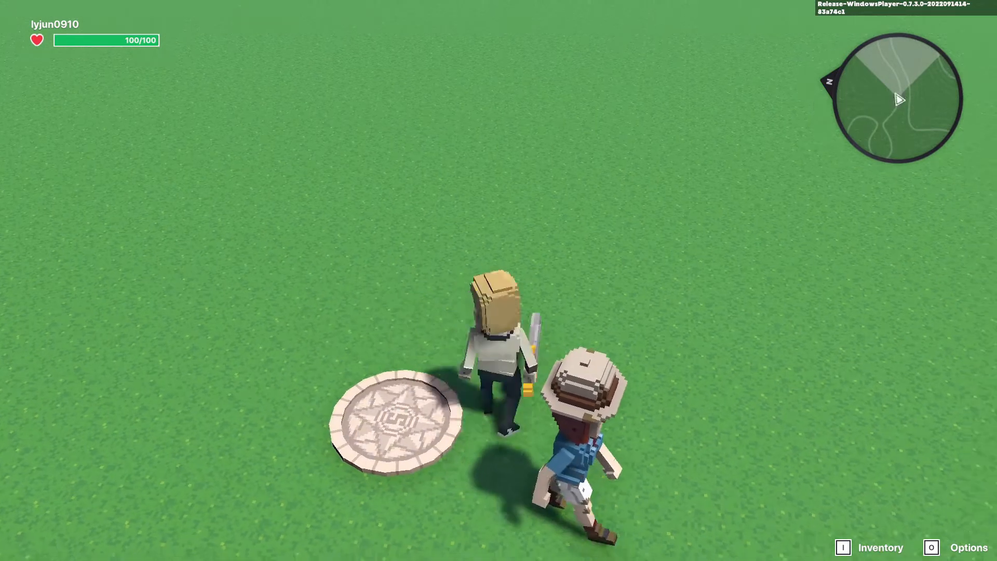
{"action": "key", "text": "w"}
{"action": "left_click", "coordinate": [498, 281]}
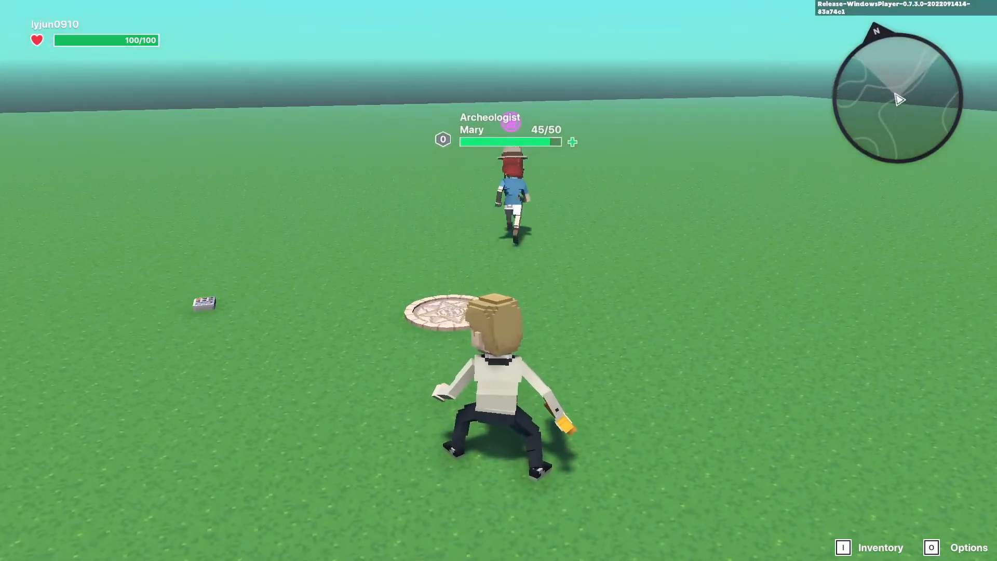
{"action": "key", "text": "Tab"}
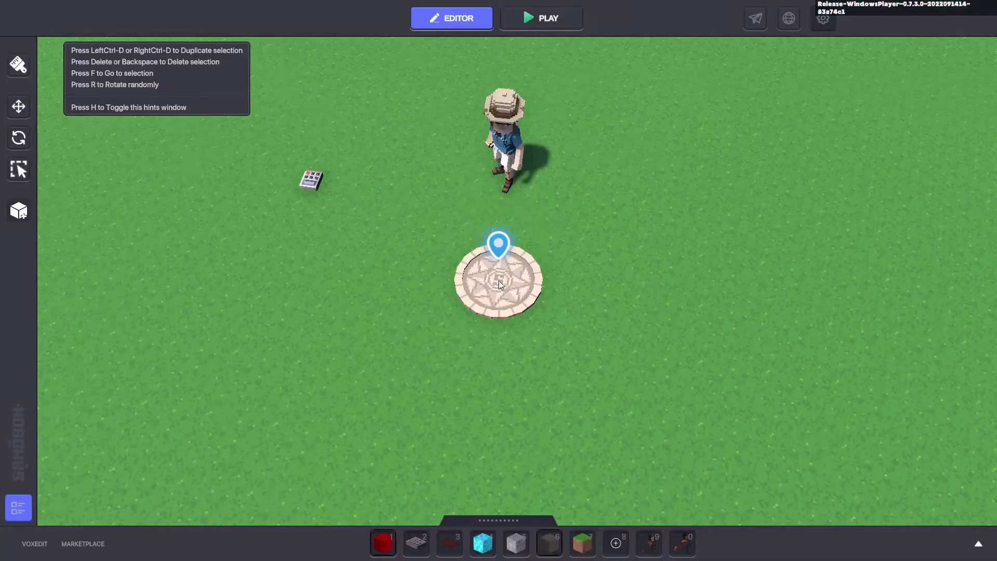
Open the archeologist's detailed Citizen logic and examine its walking, fleeing and enemy detection settings
{"action": "left_click", "coordinate": [509, 140]}
{"action": "scroll", "coordinate": [952, 284], "scroll_direction": "down", "scroll_amount": 5}
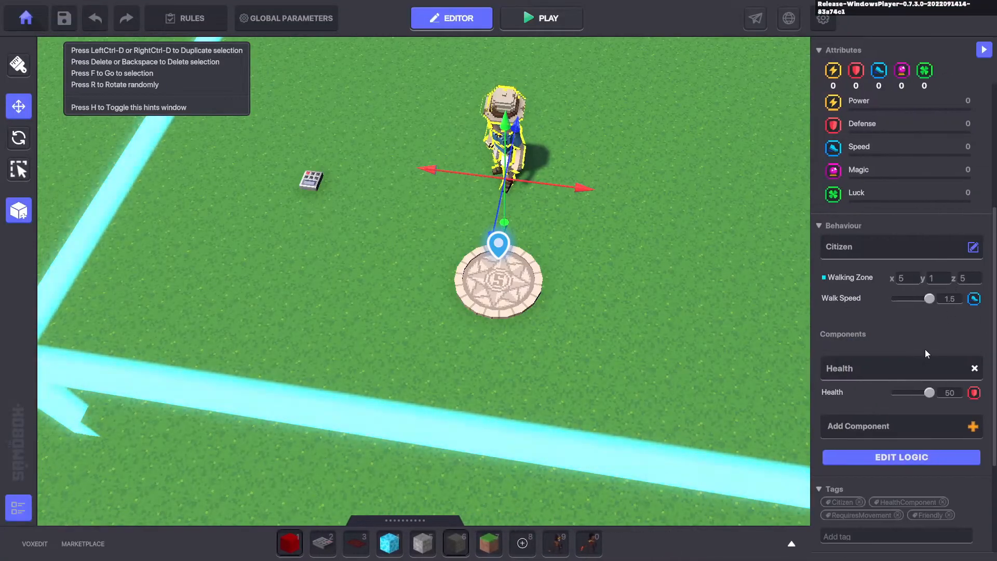
{"action": "left_click", "coordinate": [849, 457]}
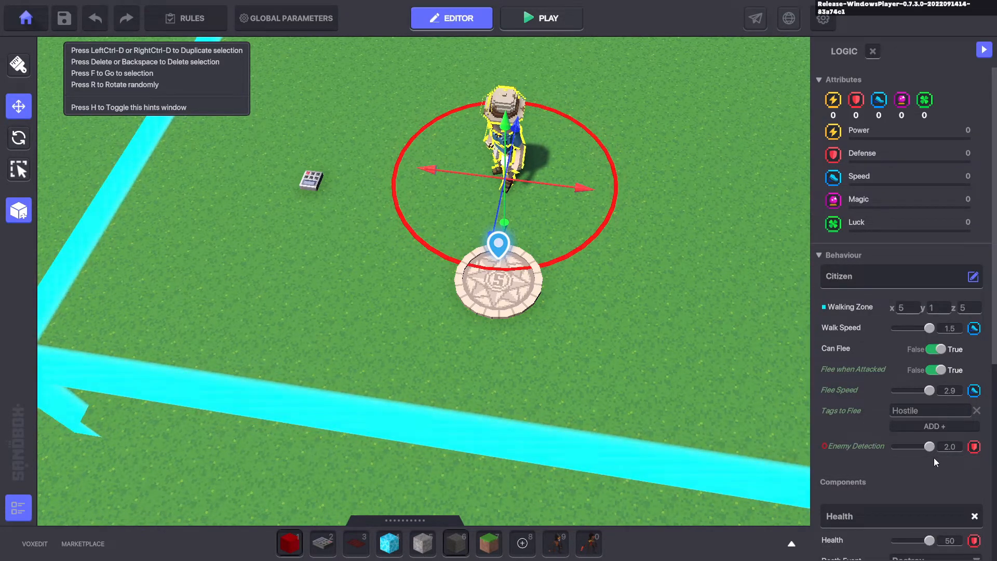
{"action": "scroll", "coordinate": [934, 459], "scroll_direction": "down", "scroll_amount": 1}
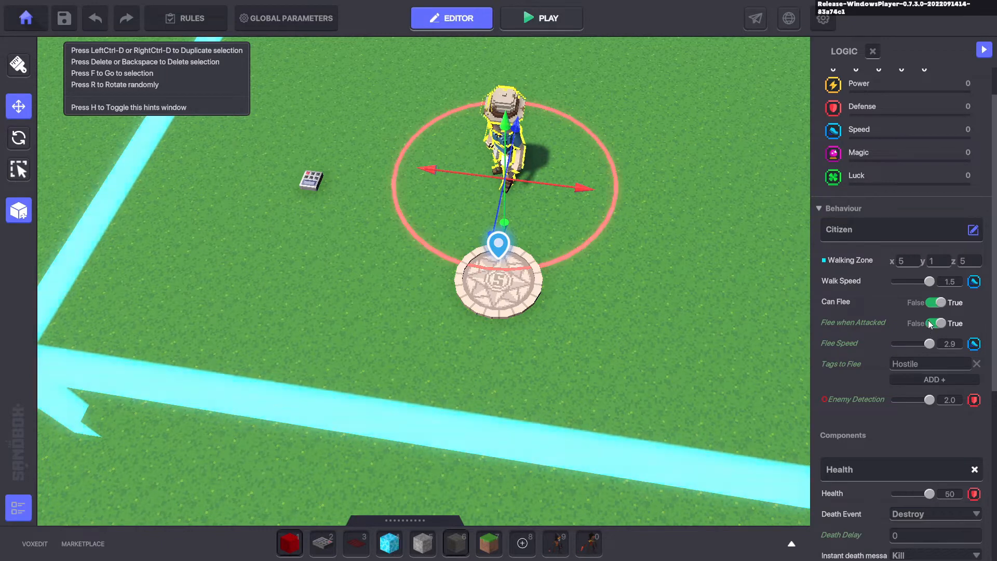
Change the archeologist character's behaviour from Citizen to Door
{"action": "left_click", "coordinate": [924, 235]}
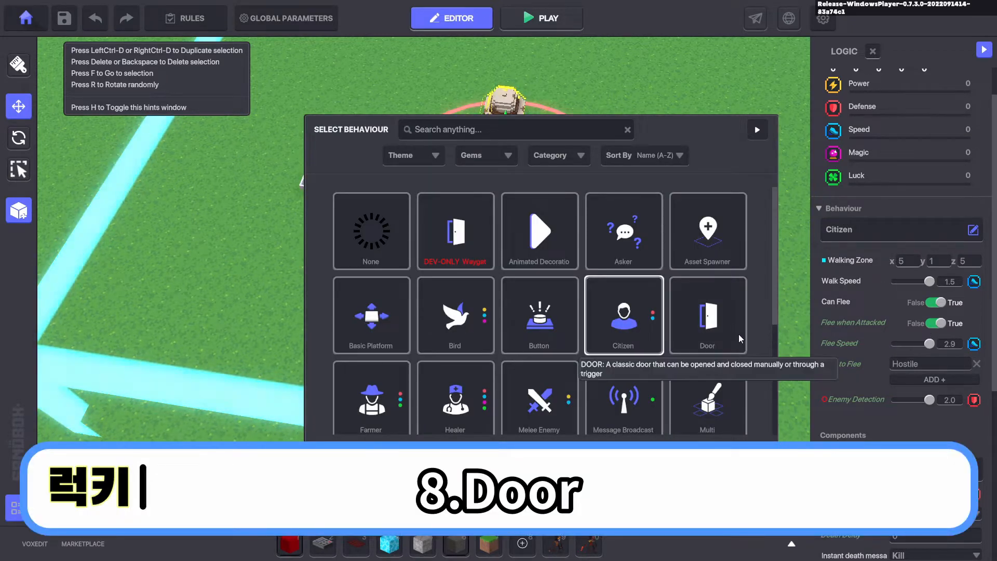
{"action": "left_click", "coordinate": [727, 327]}
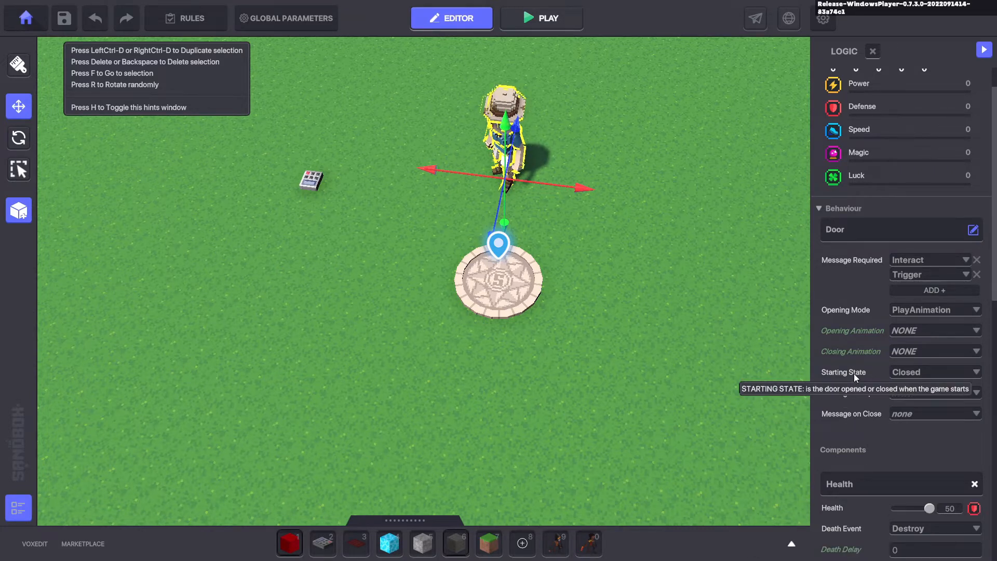
Play-test the Door behaviour on the archeologist by walking around and up to the character, then return to editing
{"action": "left_click", "coordinate": [548, 19]}
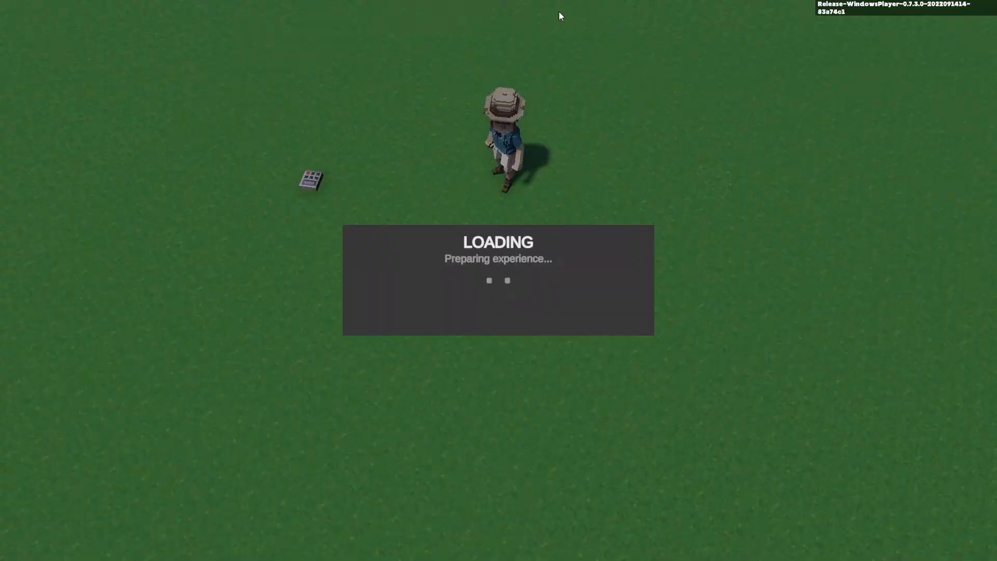
{"action": "key", "text": "a"}
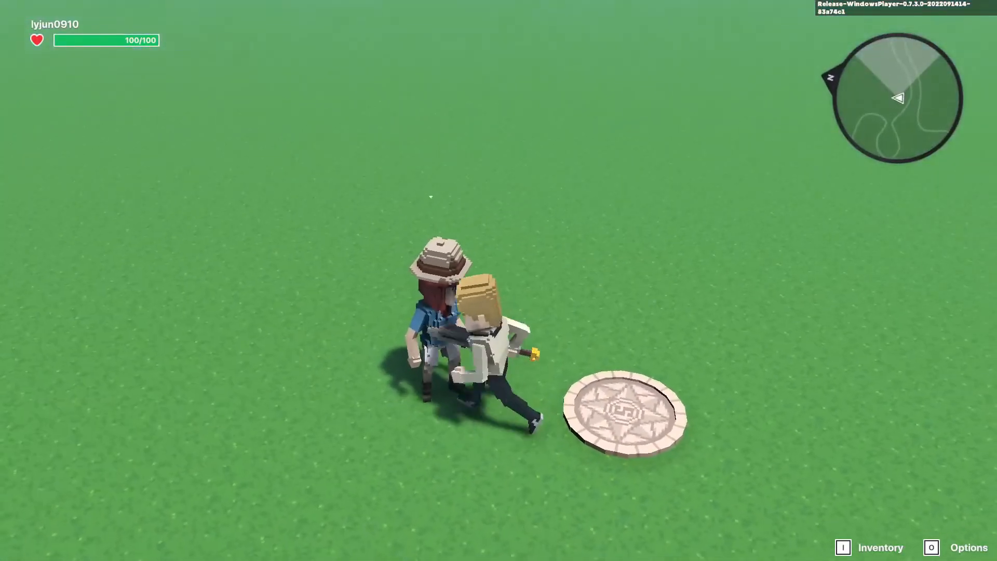
{"action": "key", "text": "d"}
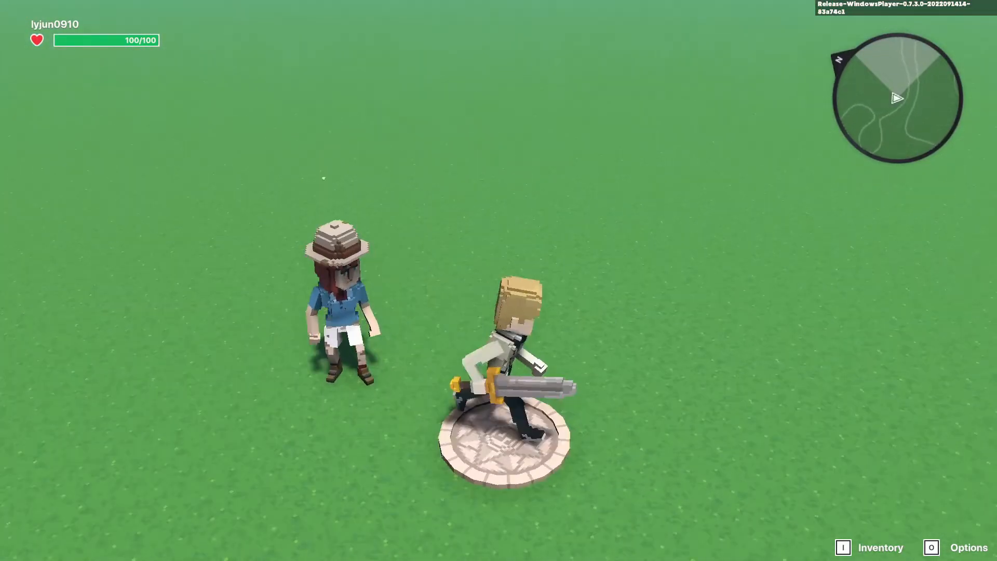
{"action": "key", "text": "a"}
{"action": "key", "text": "w"}
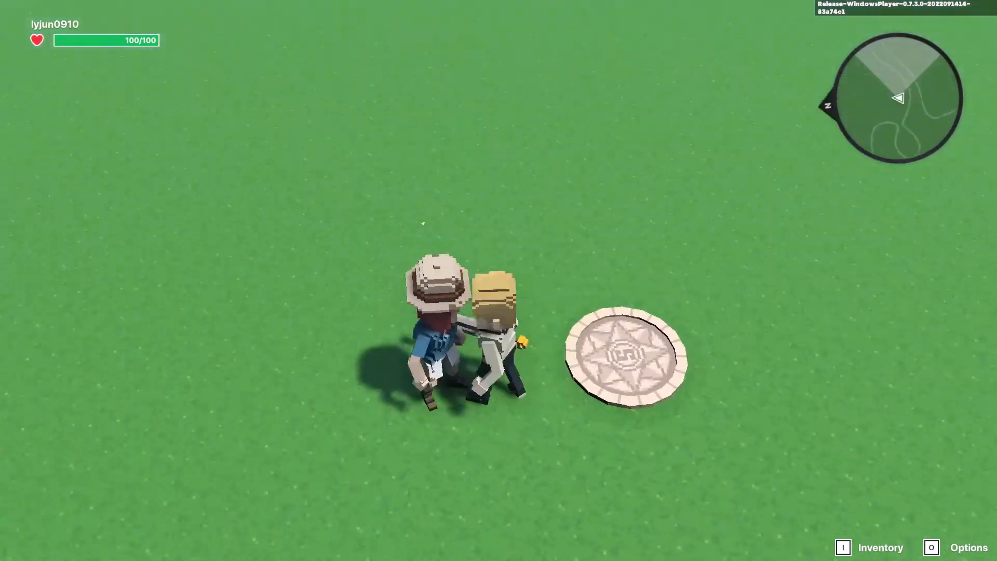
{"action": "key", "text": "d"}
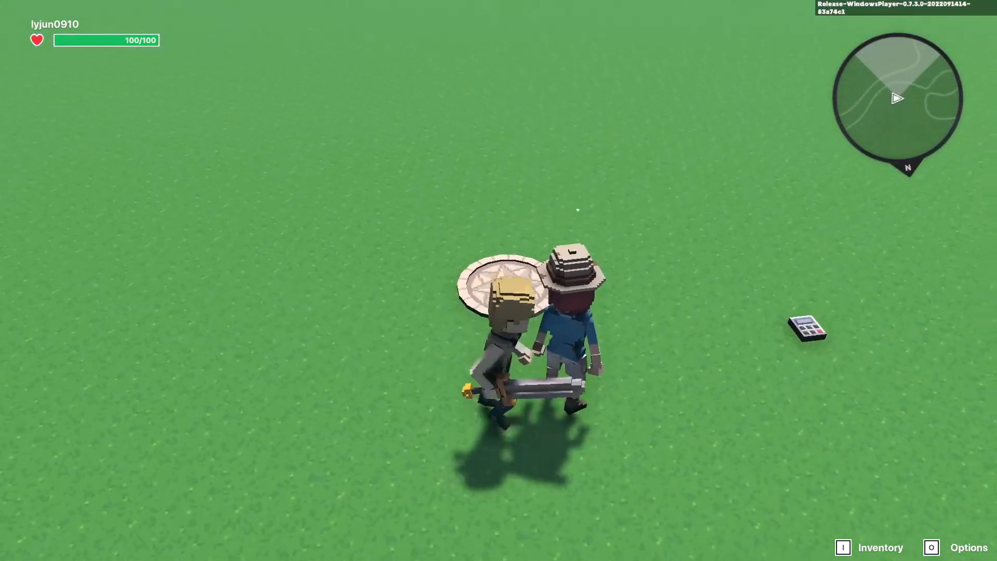
{"action": "key", "text": "s"}
{"action": "key", "text": "a"}
{"action": "key", "text": "w"}
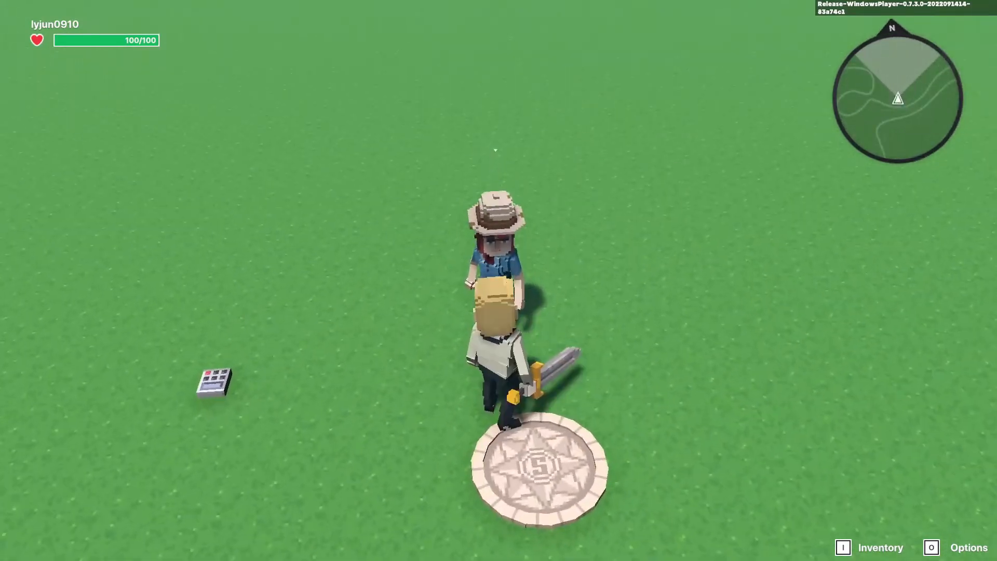
{"action": "key", "text": "Escape"}
Search the asset library for "door", place the Desert Building Door beside the archeologist, and remove its Indicator component
{"action": "mouse_move", "coordinate": [590, 347]}
{"action": "right_mouse_down"}
{"action": "mouse_move", "coordinate": [641, 272]}
{"action": "mouse_move", "coordinate": [675, 265]}
{"action": "right_mouse_up"}
{"action": "key", "text": "w"}
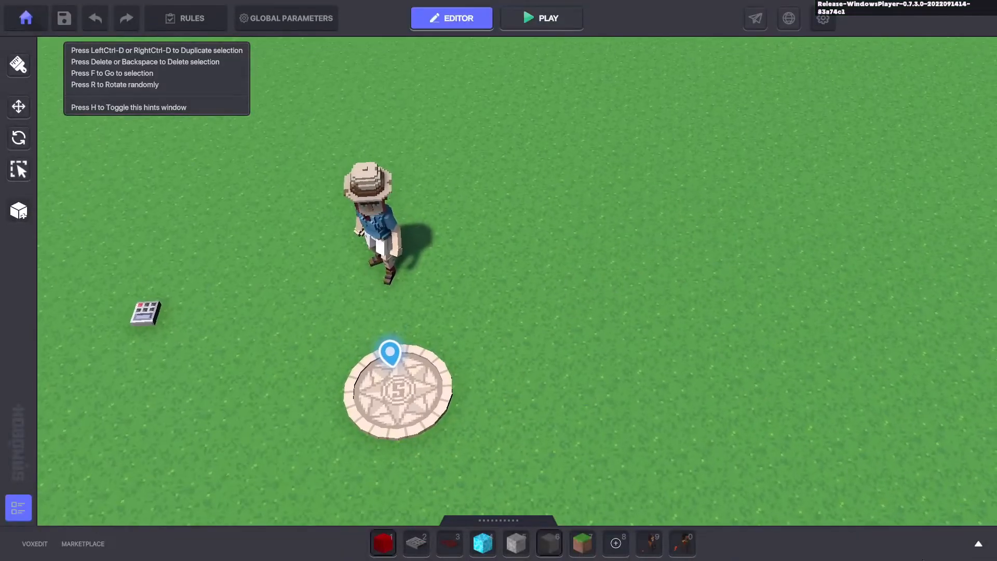
{"action": "left_click", "coordinate": [981, 545]}
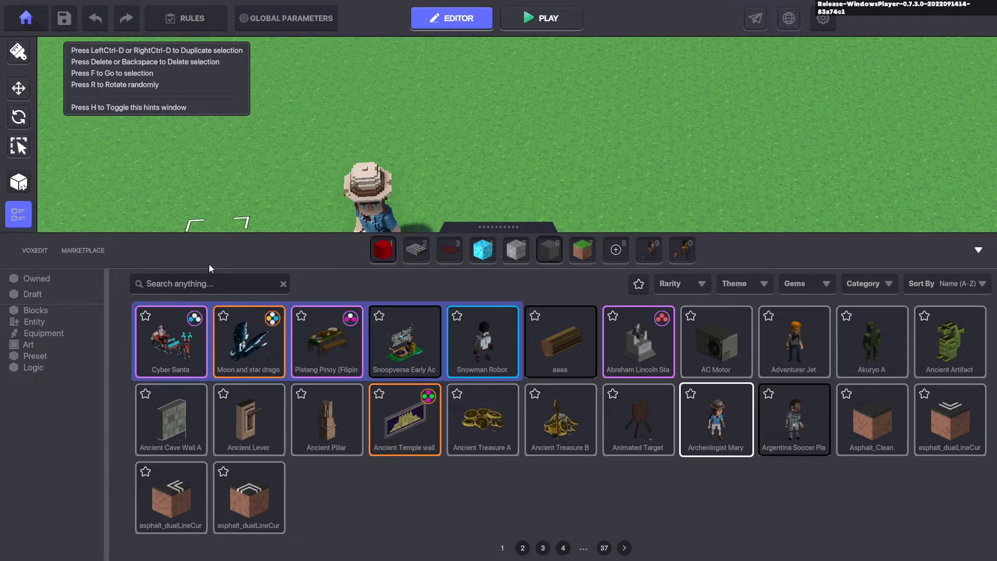
{"action": "left_click", "coordinate": [183, 282]}
{"action": "type", "text": "door"}
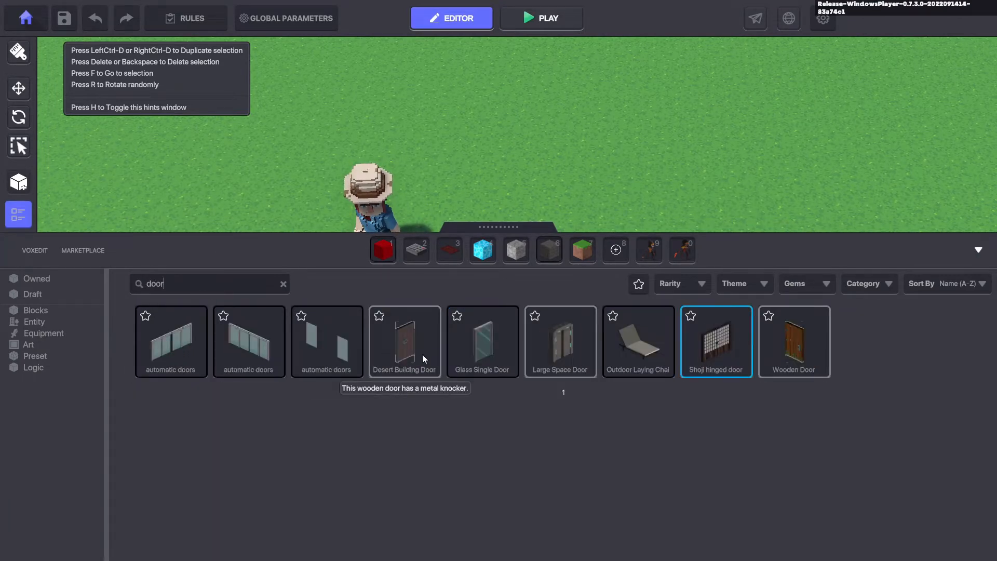
{"action": "left_click", "coordinate": [422, 354]}
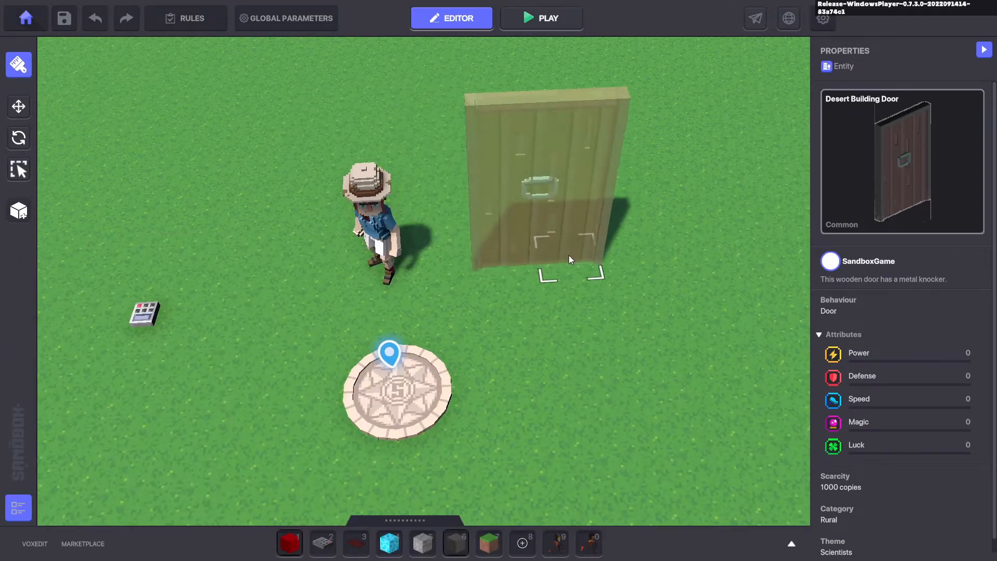
{"action": "left_click", "coordinate": [594, 268]}
{"action": "left_click", "coordinate": [19, 107]}
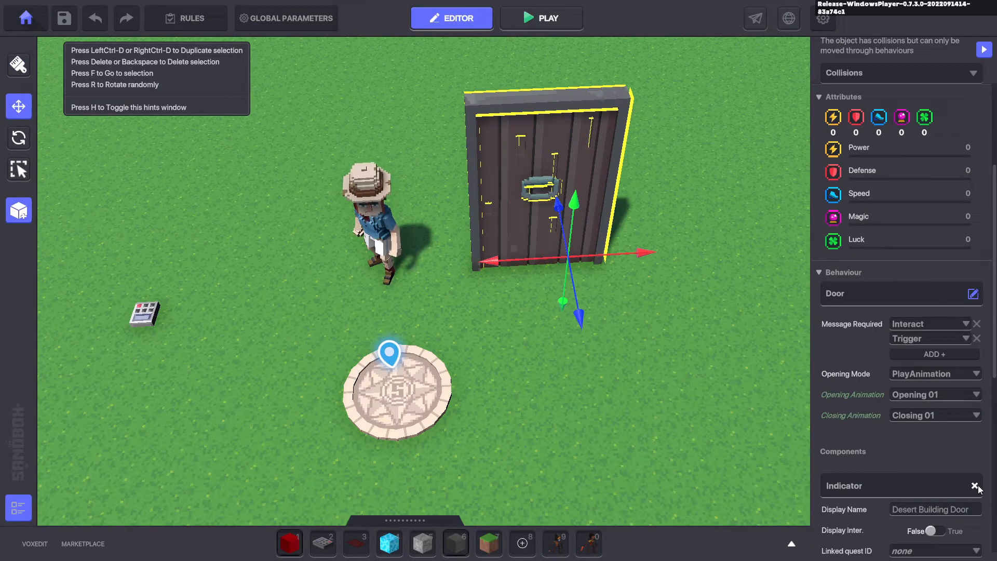
{"action": "left_click", "coordinate": [974, 486]}
Play-test the Desert Building Door by opening it and walking through from both sides, then return to editing
{"action": "left_click", "coordinate": [544, 25]}
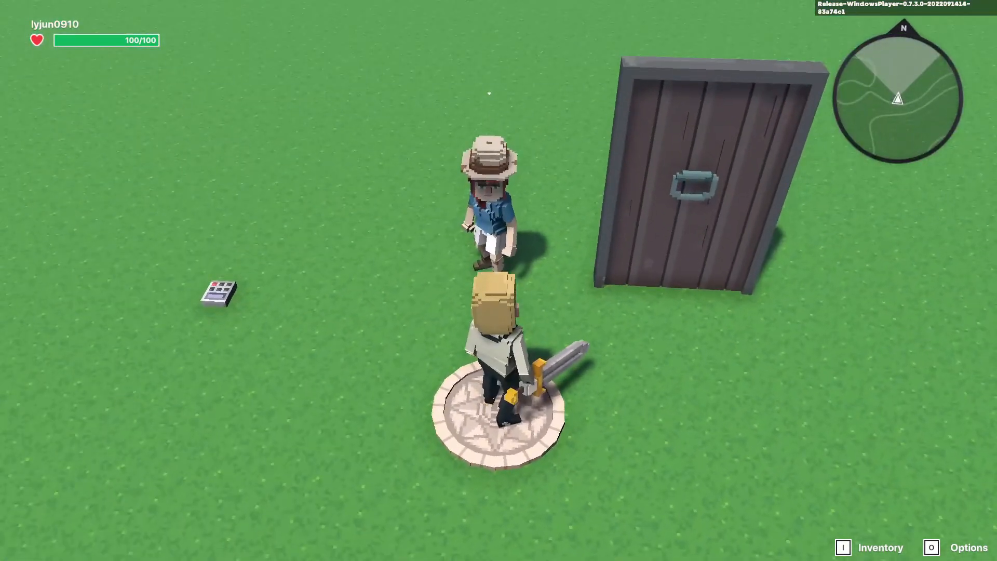
{"action": "key", "text": "w"}
{"action": "key", "text": "w"}
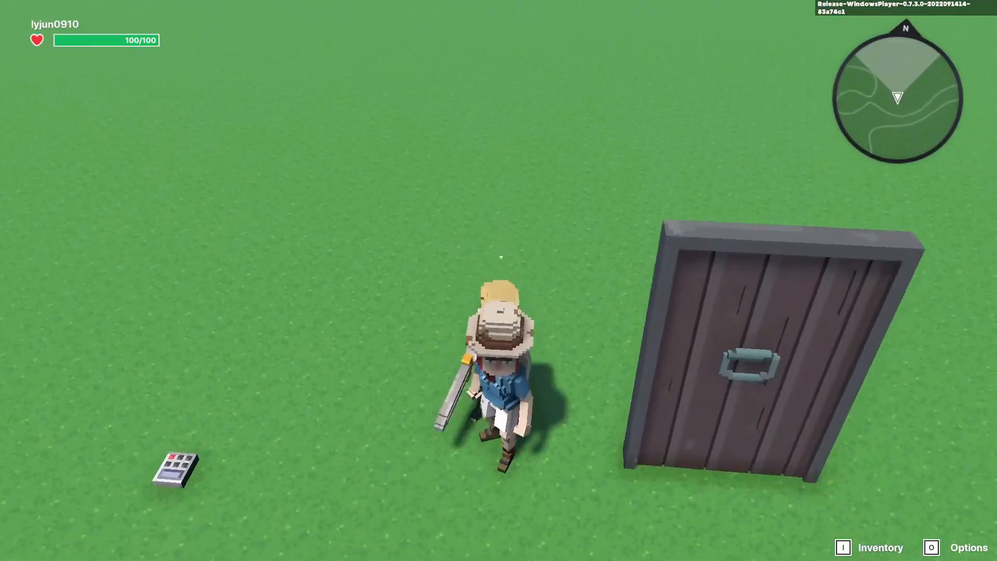
{"action": "key", "text": "a"}
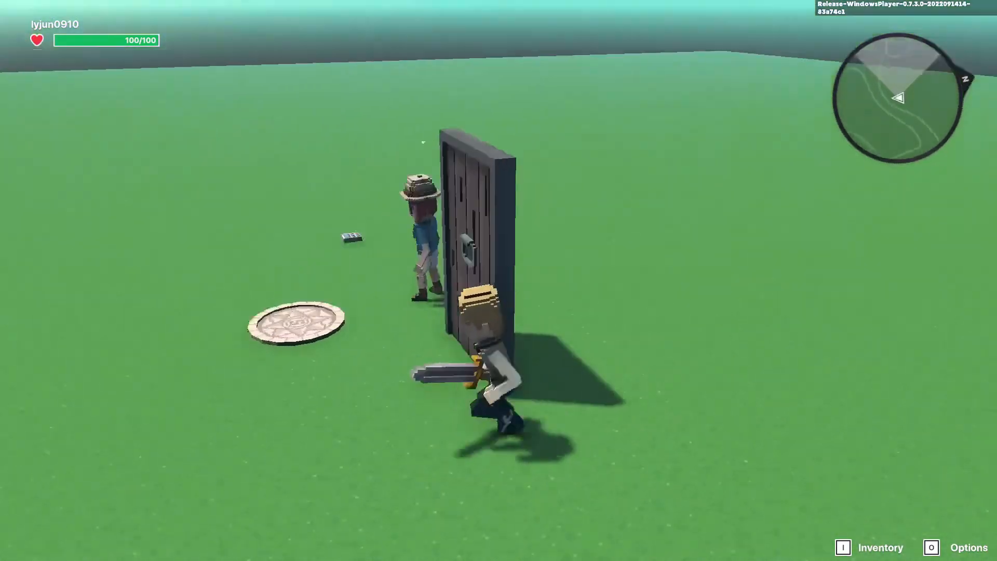
{"action": "key", "text": "s"}
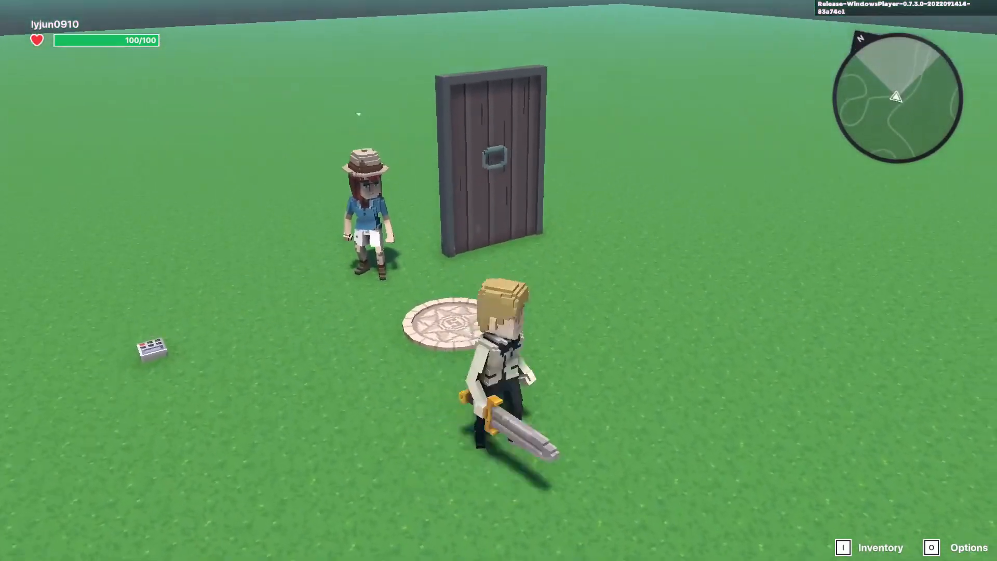
{"action": "key", "text": "w"}
{"action": "key", "text": "w"}
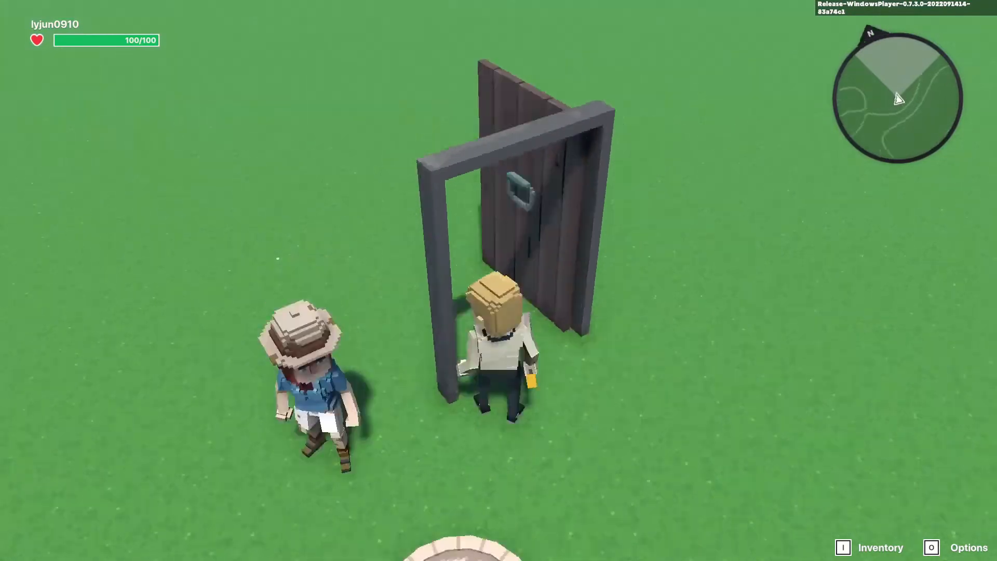
{"action": "key", "text": "s"}
{"action": "key", "text": "w"}
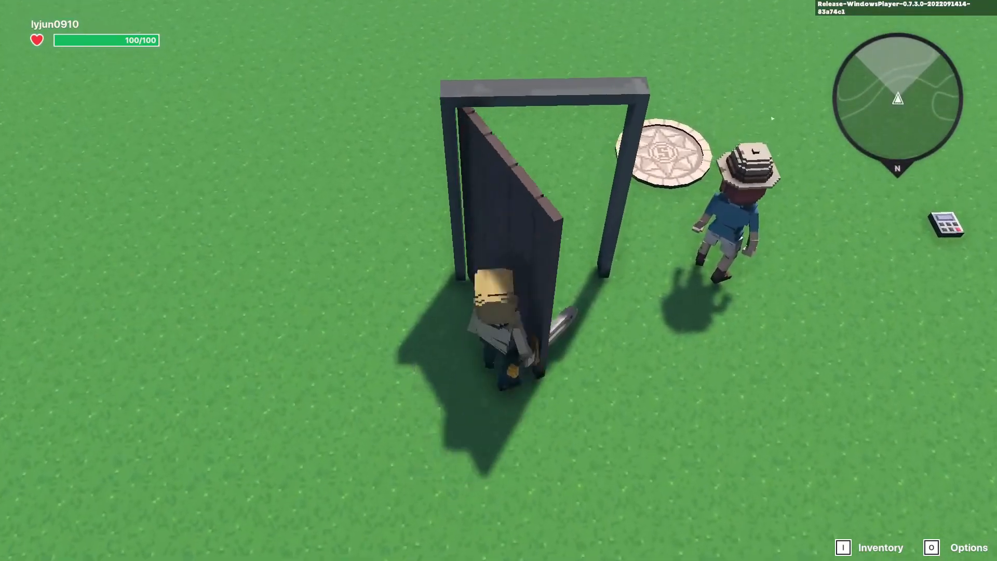
{"action": "key", "text": "w"}
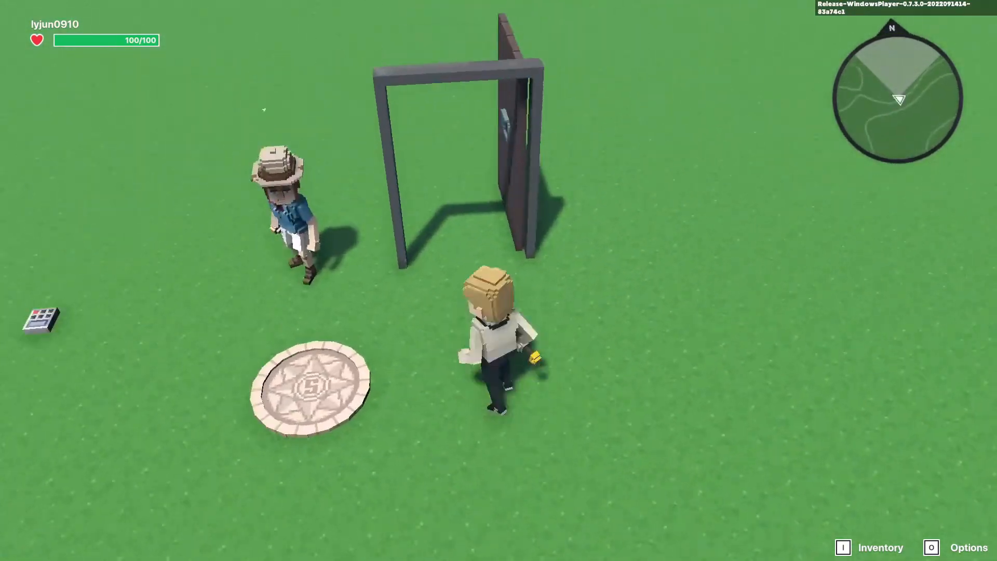
{"action": "key", "text": "s"}
{"action": "key", "text": "w"}
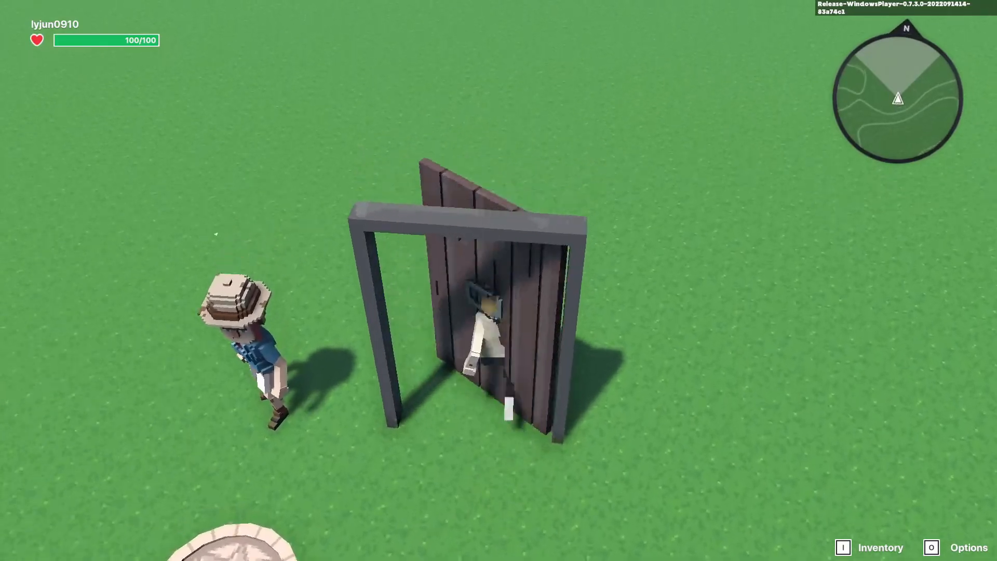
{"action": "key", "text": "Escape"}
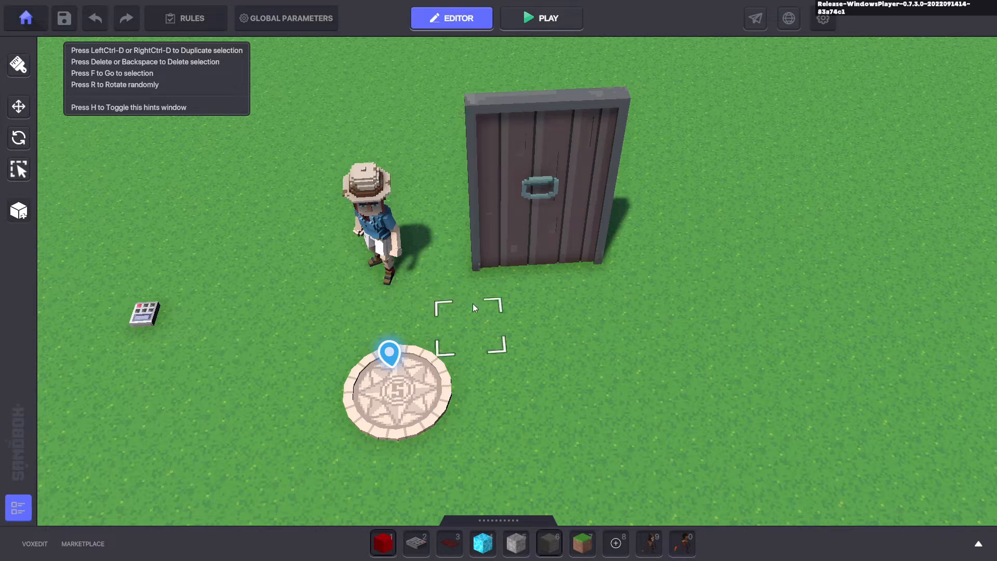
Delete the Desert Building Door and change the archeologist's behaviour from Door to Farmer
{"action": "left_click", "coordinate": [538, 213]}
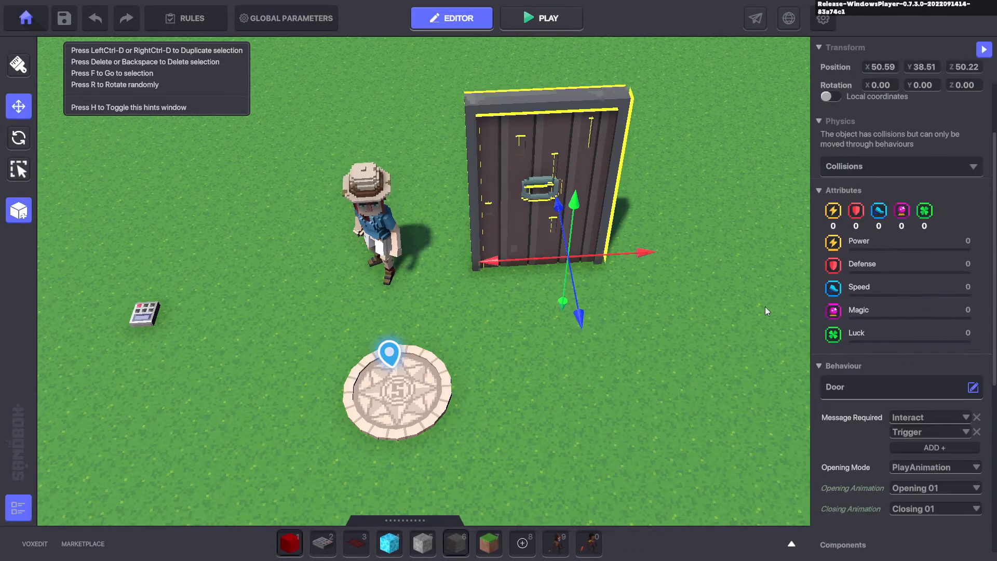
{"action": "left_click", "coordinate": [392, 213]}
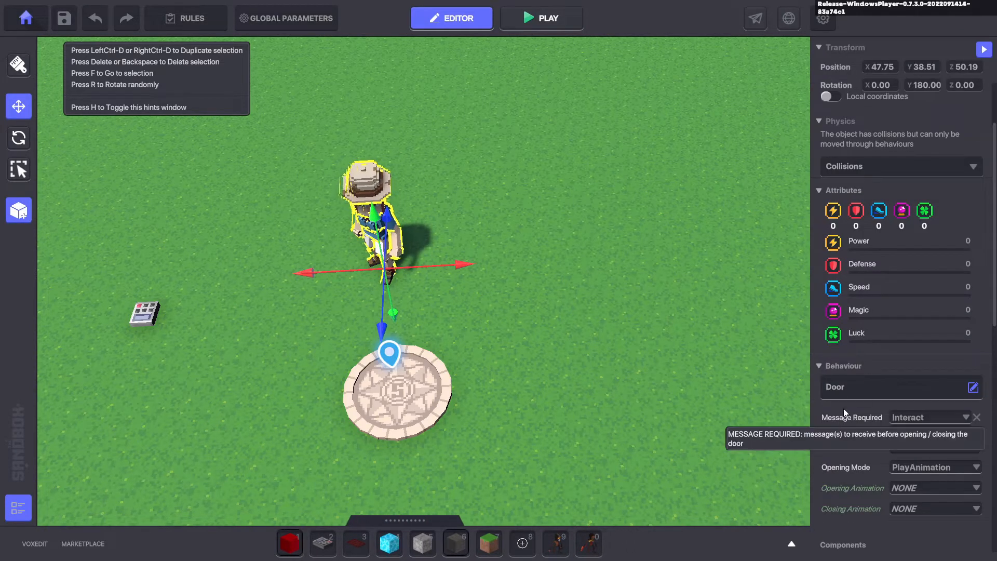
{"action": "left_click", "coordinate": [844, 389]}
{"action": "scroll", "coordinate": [637, 303], "scroll_direction": "down", "scroll_amount": 2}
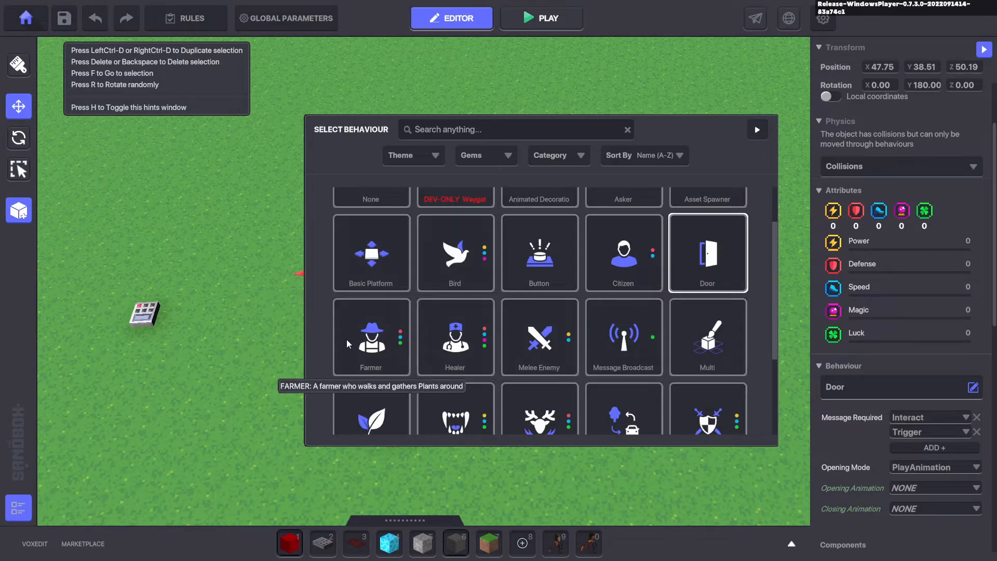
{"action": "left_click", "coordinate": [379, 351]}
Remove the Health and Indicator components from the archeologist and open the character's detailed Farmer logic
{"action": "scroll", "coordinate": [904, 429], "scroll_direction": "down", "scroll_amount": 3}
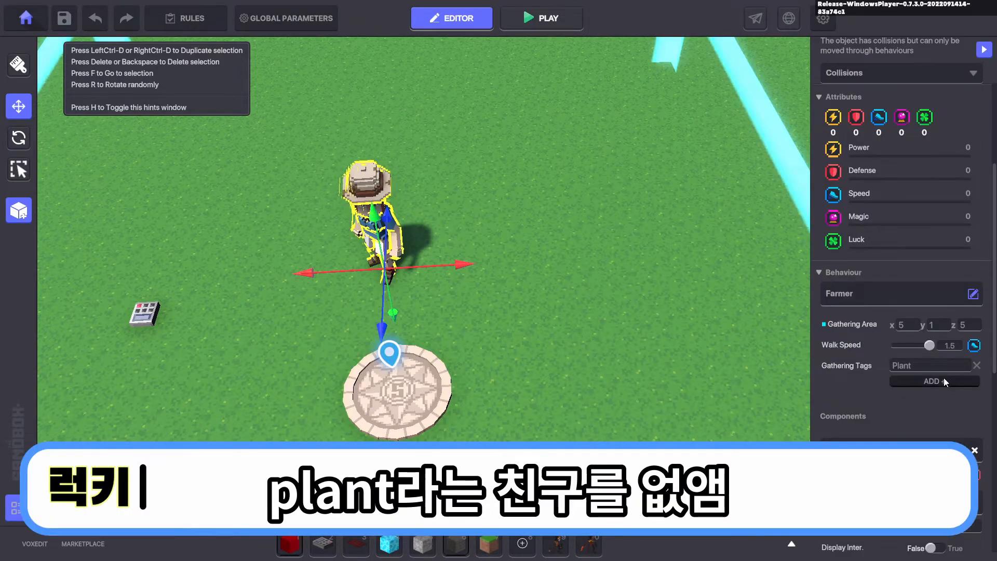
{"action": "scroll", "coordinate": [930, 413], "scroll_direction": "down", "scroll_amount": 2}
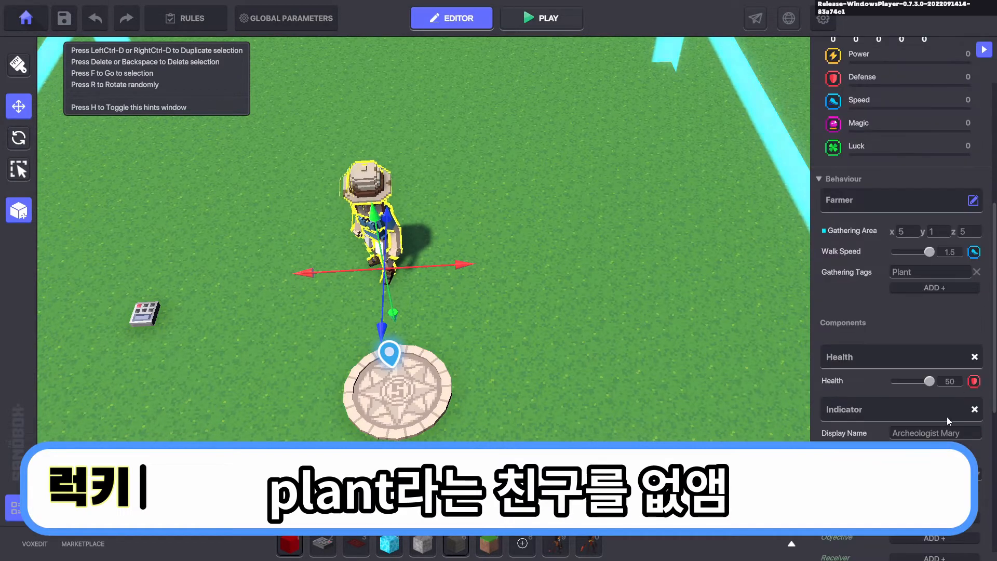
{"action": "left_click", "coordinate": [975, 358]}
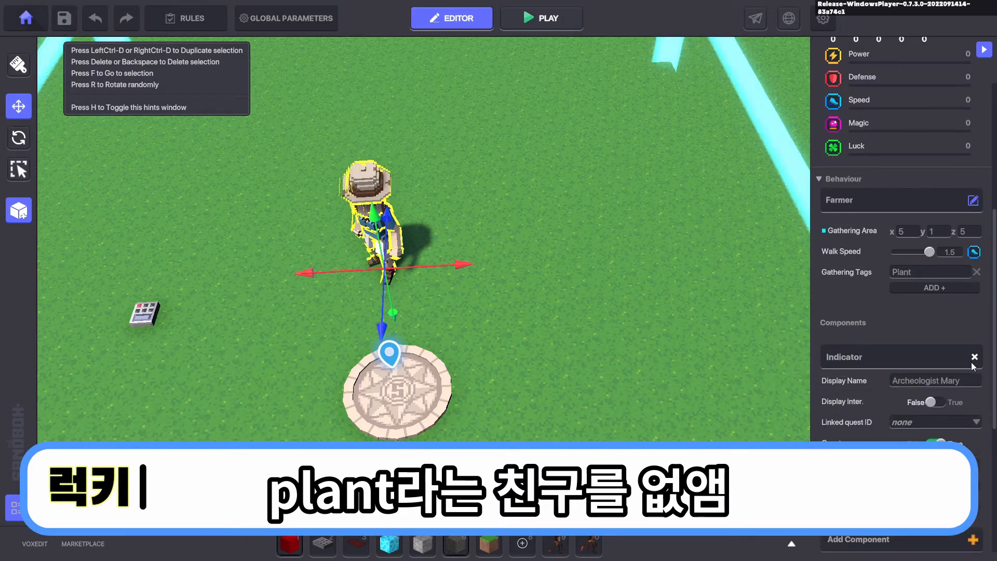
{"action": "left_click", "coordinate": [977, 358]}
{"action": "left_click", "coordinate": [935, 299]}
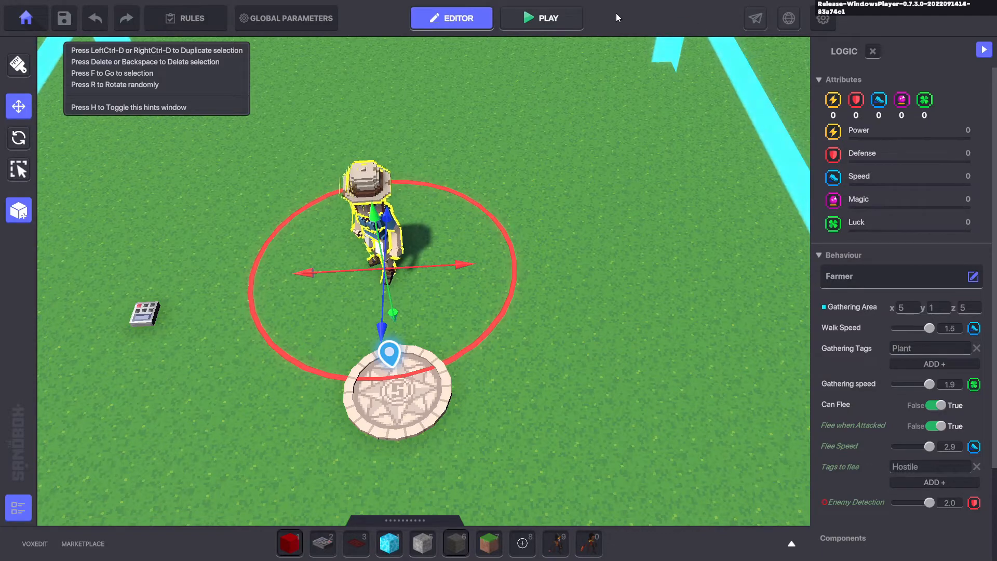
Play-test the Farmer behaviour by following the archeologist and attacking with the sword, then return to editing
{"action": "left_click", "coordinate": [556, 23]}
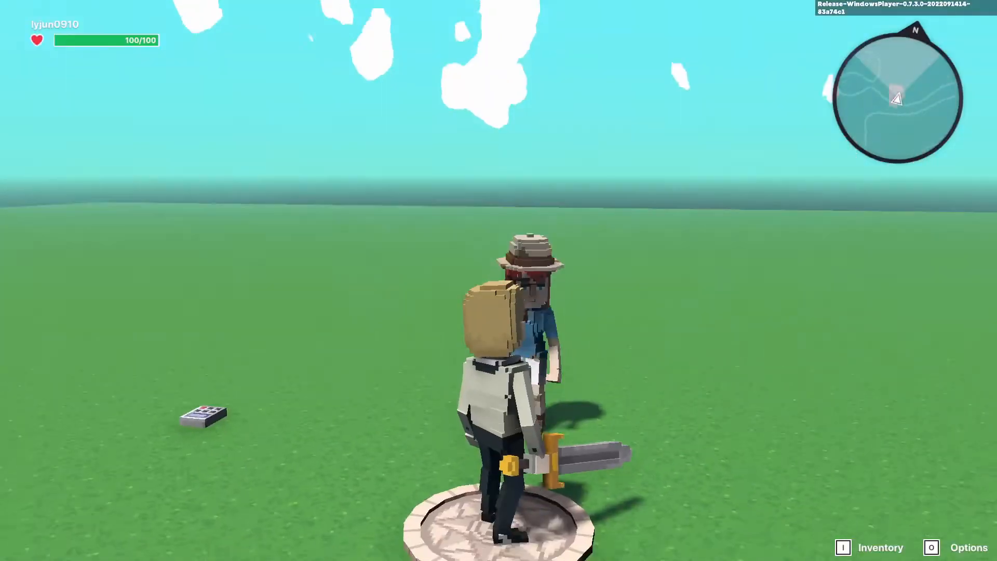
{"action": "key", "text": "w"}
{"action": "left_click", "coordinate": [498, 281]}
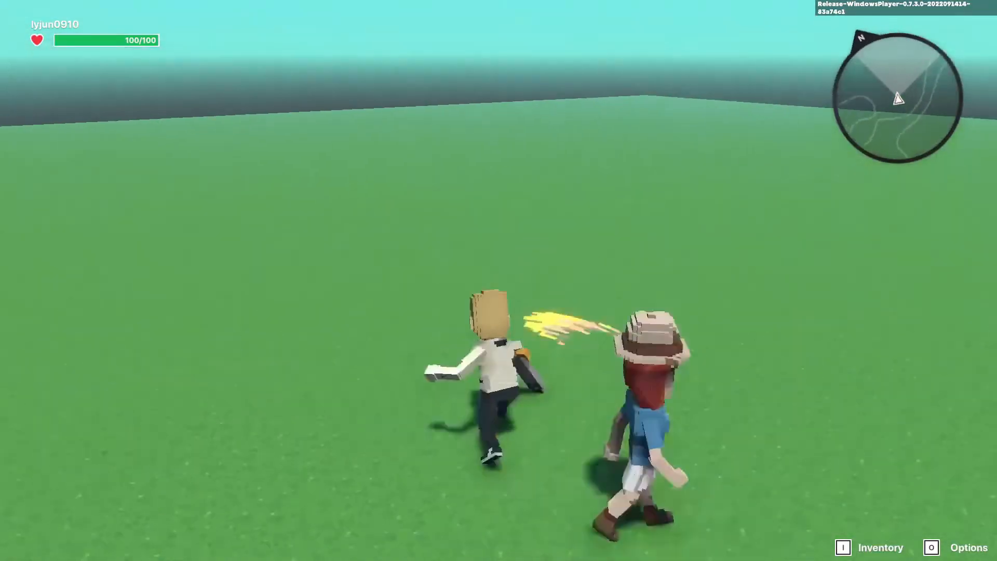
{"action": "key", "text": "w"}
{"action": "left_click", "coordinate": [499, 281]}
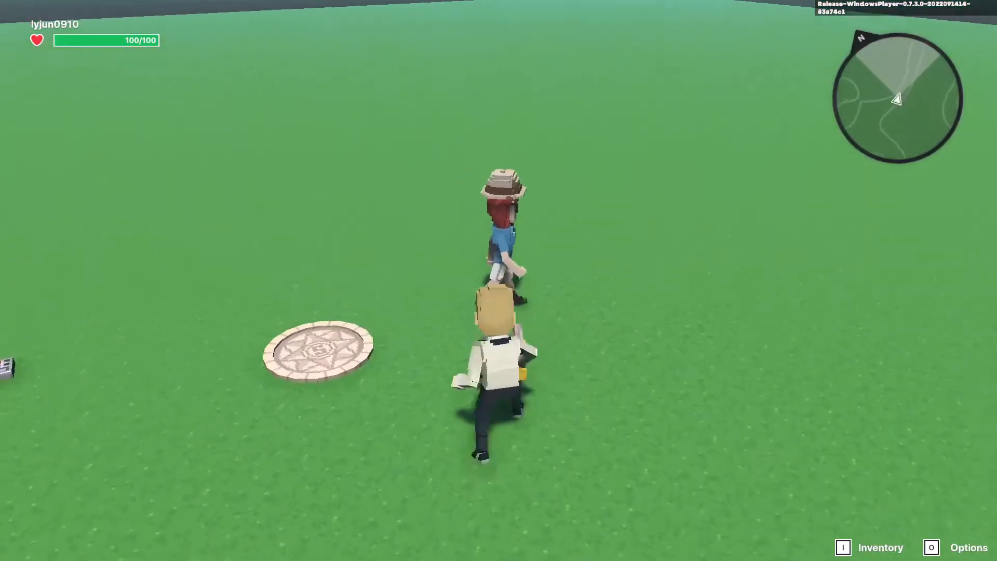
{"action": "left_click", "coordinate": [498, 280]}
{"action": "key", "text": "Escape"}
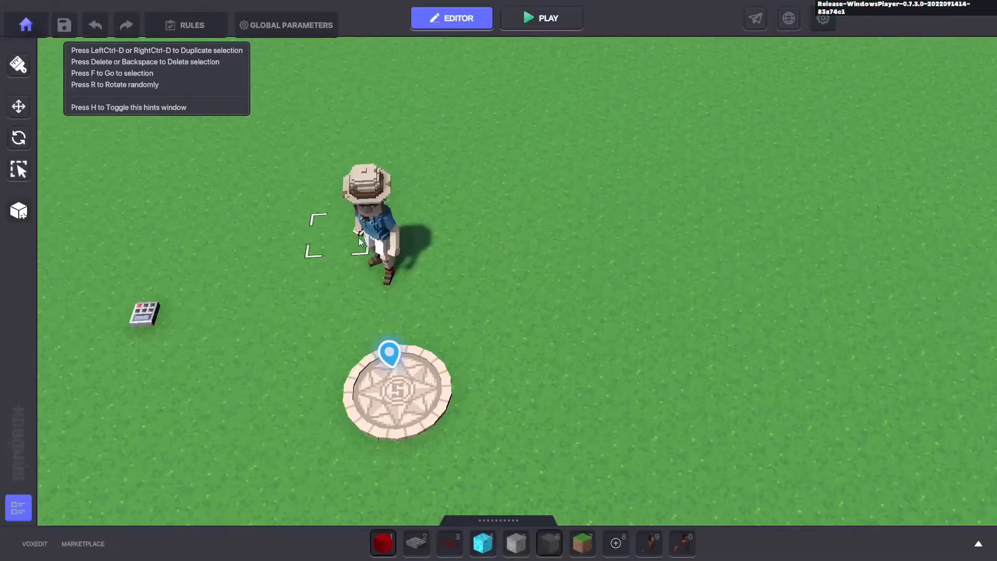
Select the archeologist and reopen the detailed Farmer logic to view its gathering and fleeing settings
{"action": "left_click", "coordinate": [382, 232]}
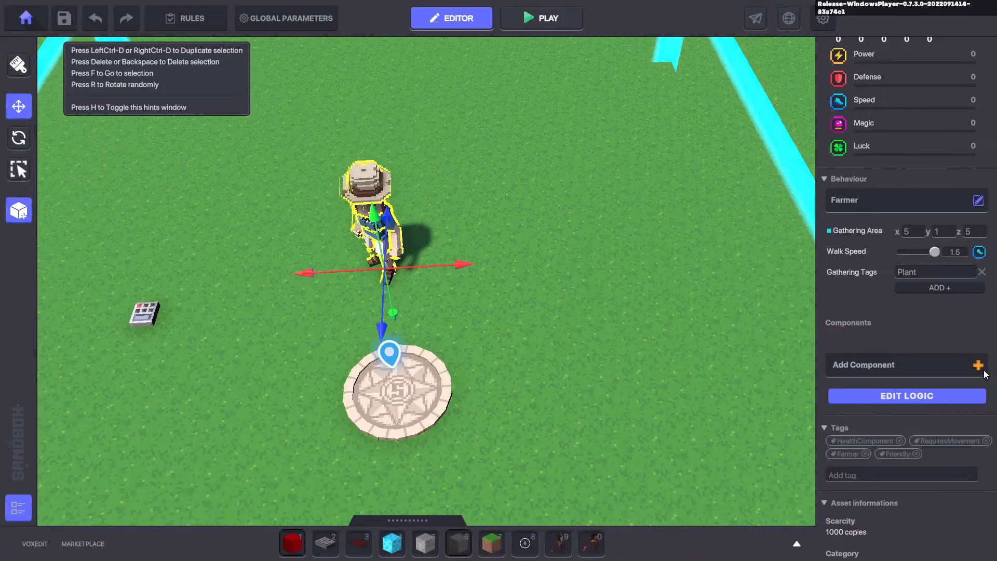
{"action": "left_click", "coordinate": [906, 393]}
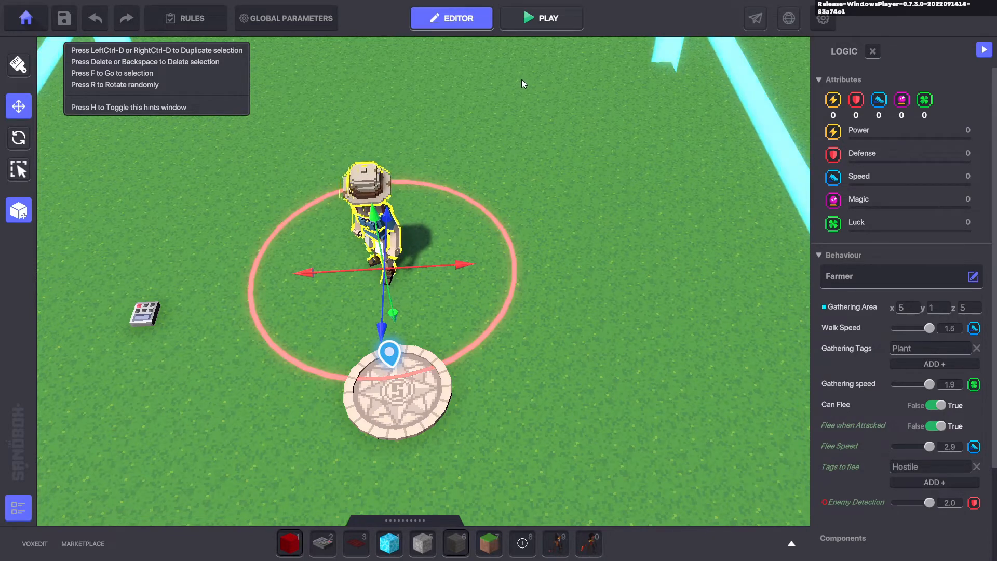
Change the archeologist's behaviour from Farmer to Healer and briefly play-test the scene
{"action": "left_click", "coordinate": [973, 276]}
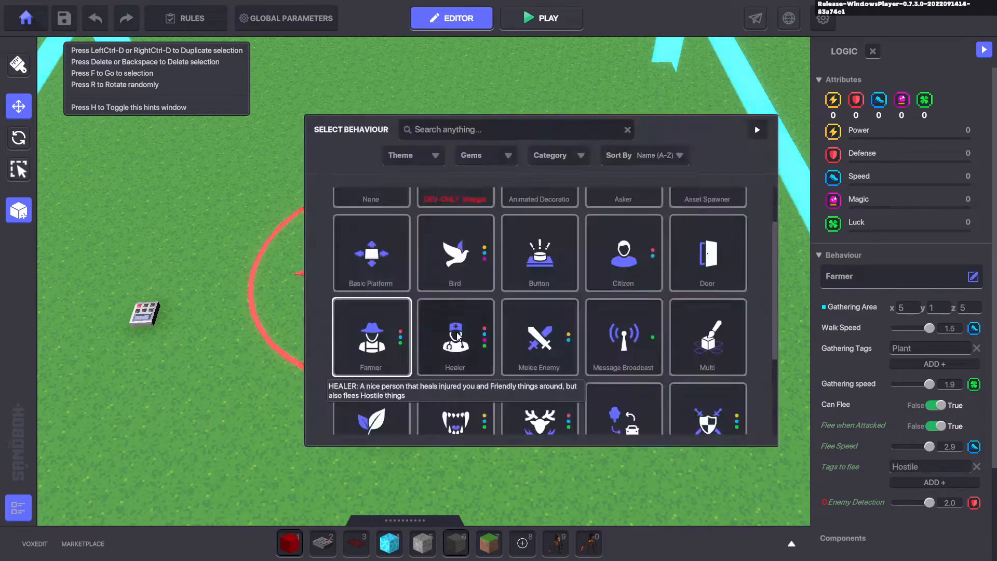
{"action": "left_click", "coordinate": [369, 333]}
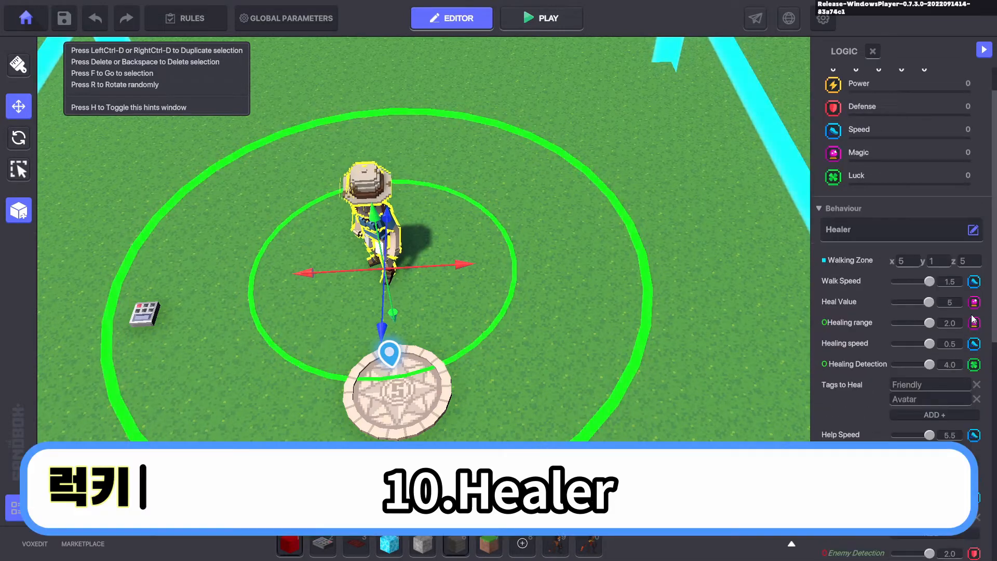
{"action": "scroll", "coordinate": [907, 347], "scroll_direction": "down", "scroll_amount": 3}
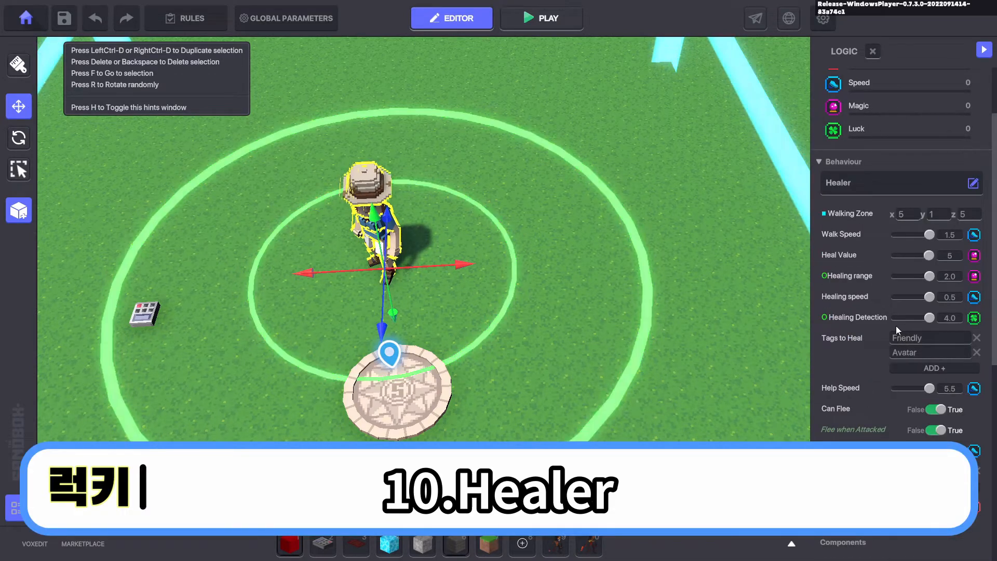
{"action": "mouse_move", "coordinate": [884, 333]}
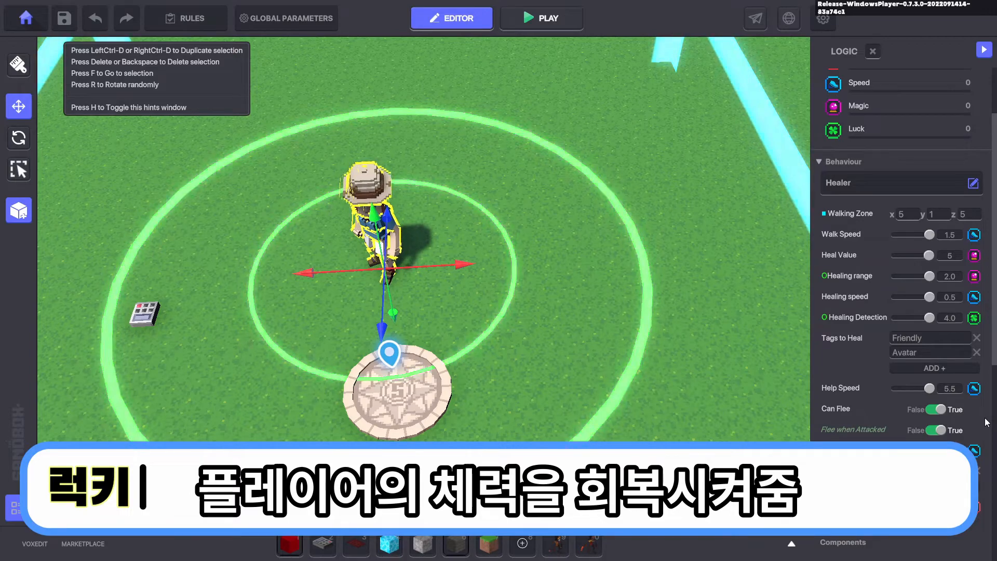
{"action": "left_click", "coordinate": [541, 20]}
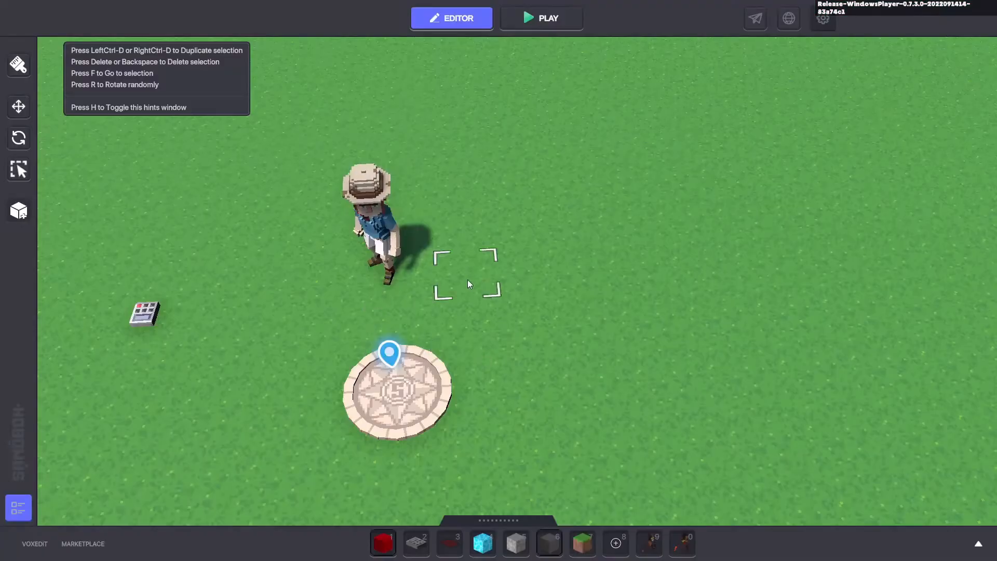
Reselect the archeologist and open the detailed Healer logic to examine its healing and fleeing settings
{"action": "left_click", "coordinate": [372, 234]}
{"action": "scroll", "coordinate": [529, 289], "scroll_direction": "down", "scroll_amount": 5}
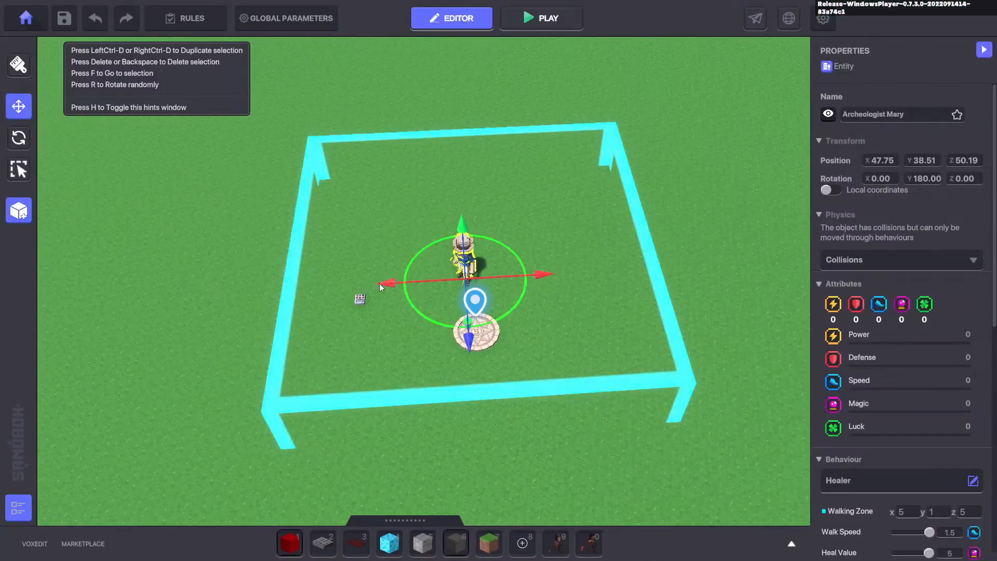
{"action": "scroll", "coordinate": [604, 390], "scroll_direction": "up", "scroll_amount": 5}
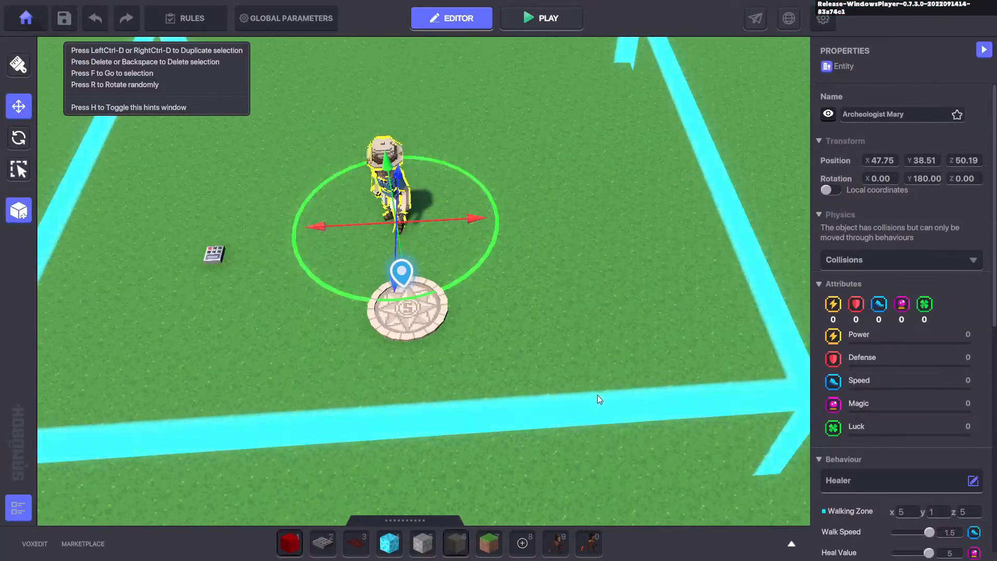
{"action": "scroll", "coordinate": [935, 470], "scroll_direction": "down", "scroll_amount": 6}
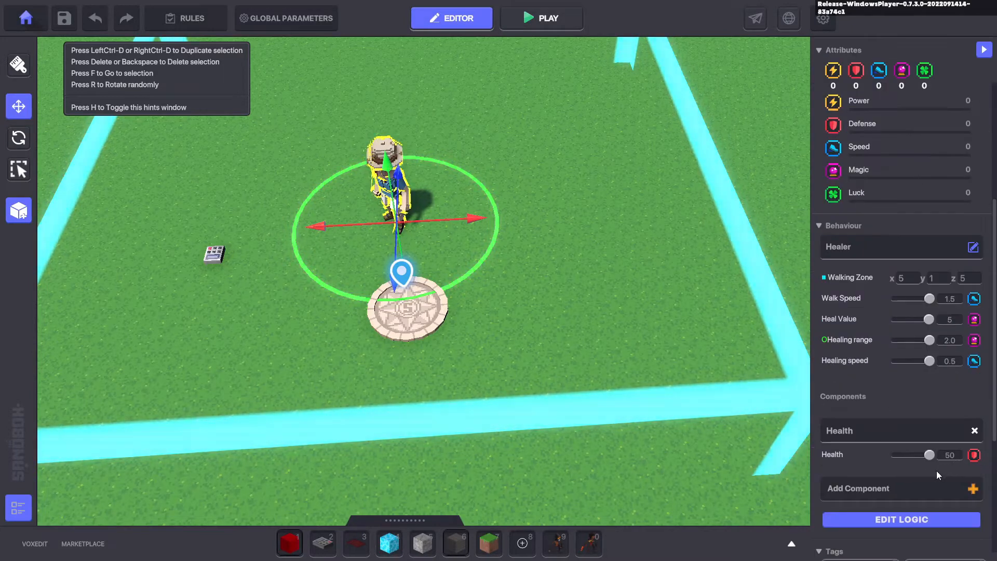
{"action": "left_click", "coordinate": [925, 470]}
{"action": "scroll", "coordinate": [945, 444], "scroll_direction": "down", "scroll_amount": 2}
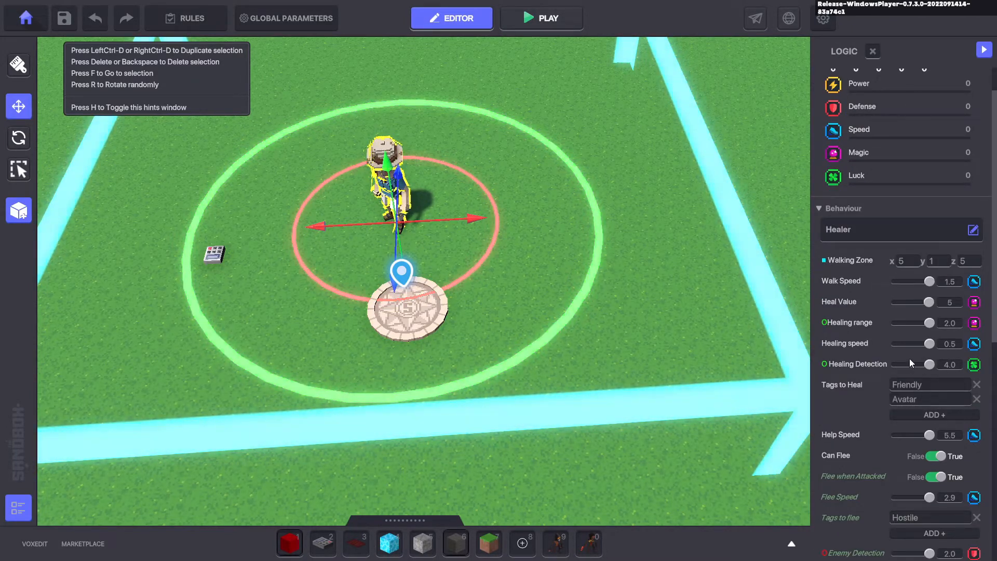
{"action": "scroll", "coordinate": [956, 378], "scroll_direction": "down", "scroll_amount": 3}
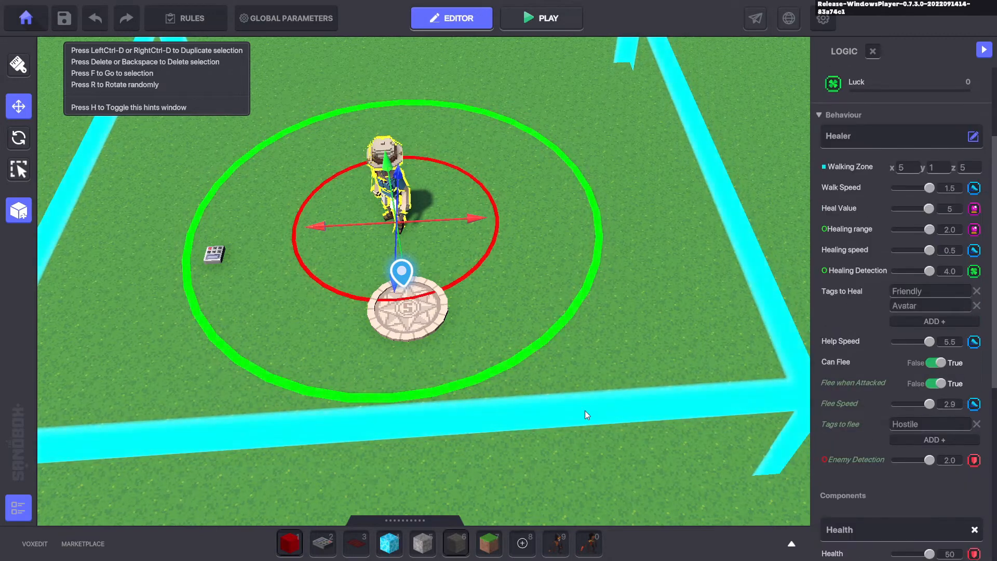
Place a Defector Bot B enemy on the grass beside the spawn point, opposite the keypad
{"action": "left_click", "coordinate": [586, 412]}
{"action": "key", "text": "9"}
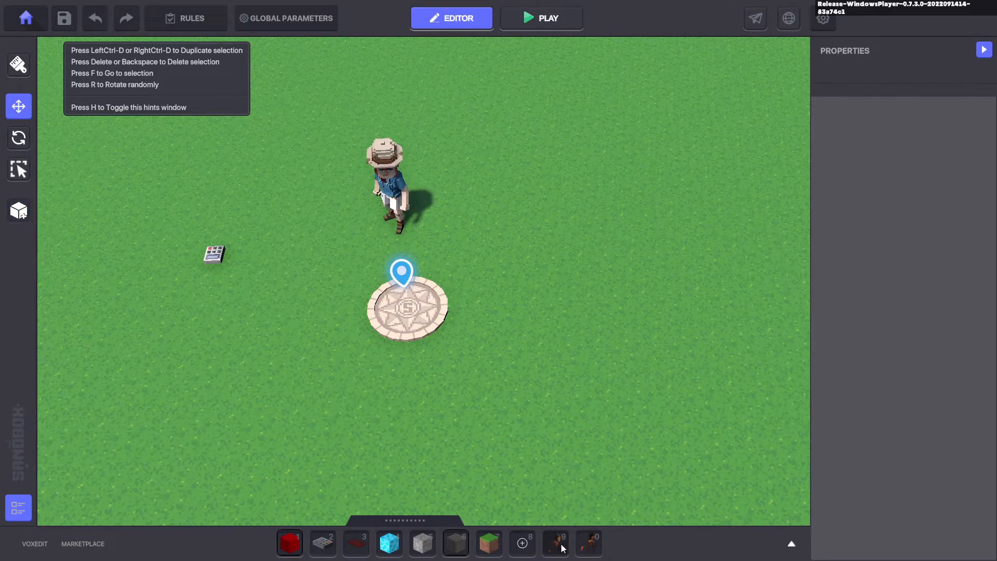
{"action": "left_click", "coordinate": [592, 290]}
{"action": "left_click", "coordinate": [19, 106]}
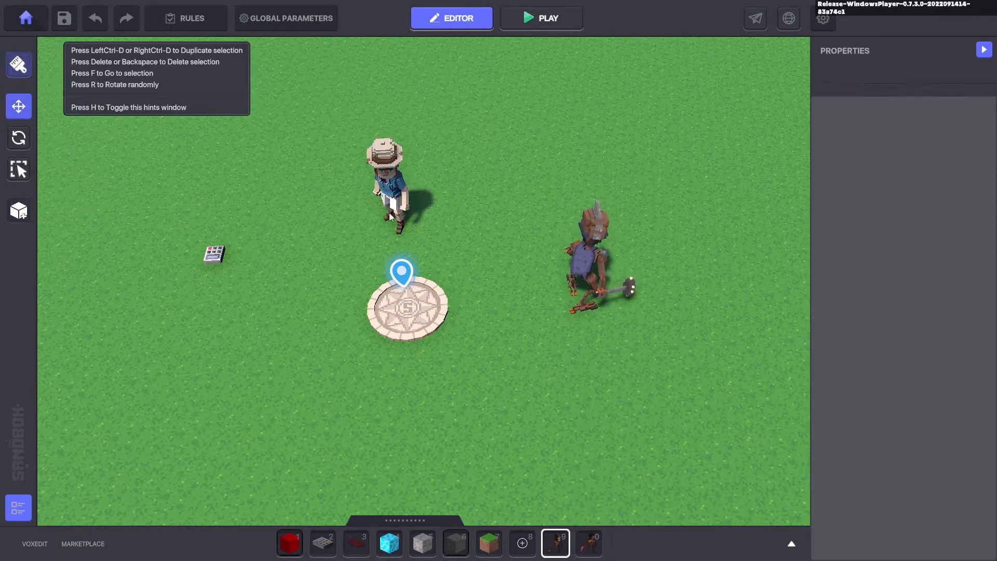
{"action": "left_click", "coordinate": [597, 266]}
Play-test the Healer behaviour by letting the enemy bot attack the avatar near the archeologist, then return to editing
{"action": "left_click", "coordinate": [553, 16]}
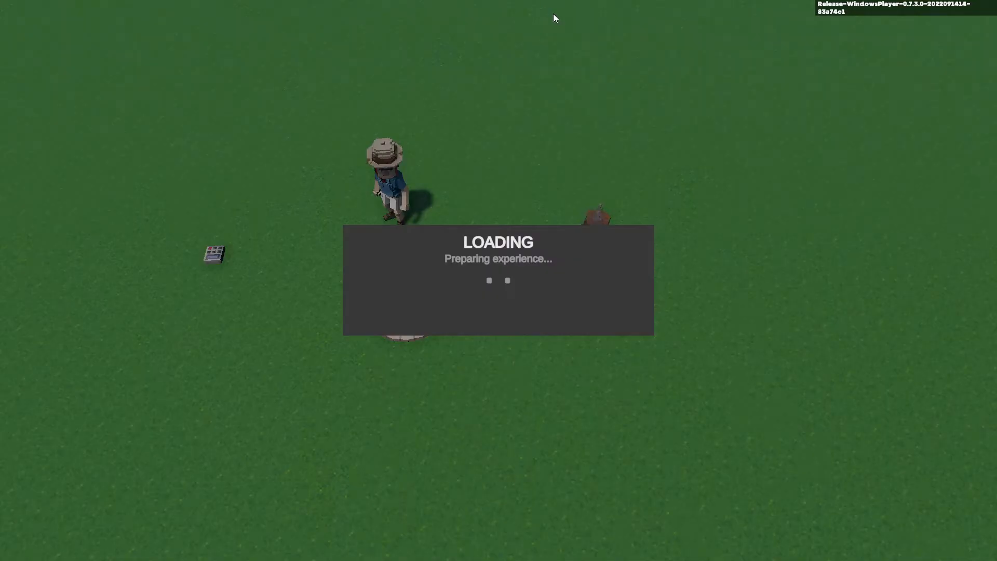
{"action": "key", "text": "w"}
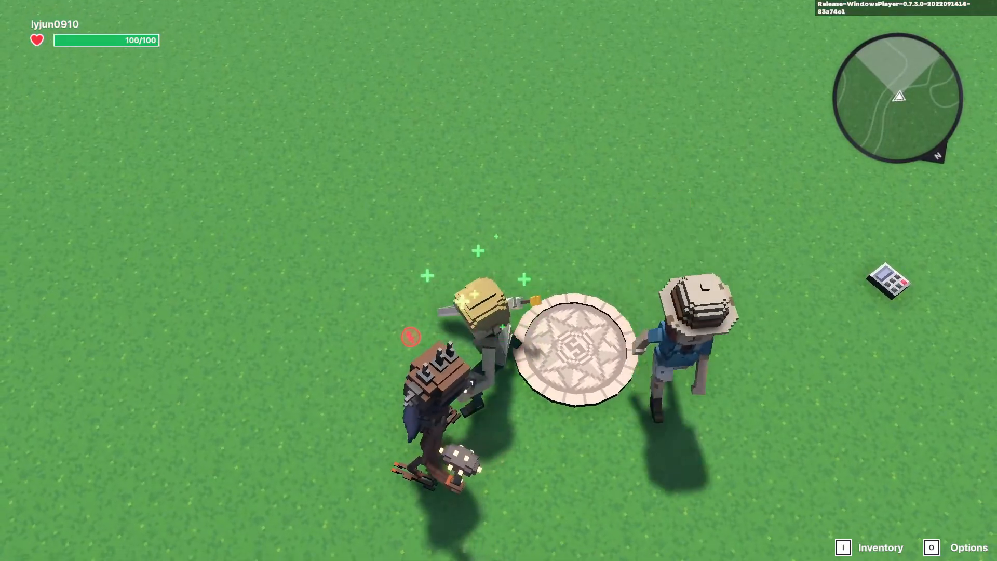
{"action": "right_click_drag", "start_coordinate": [410, 336], "coordinate": [607, 322]}
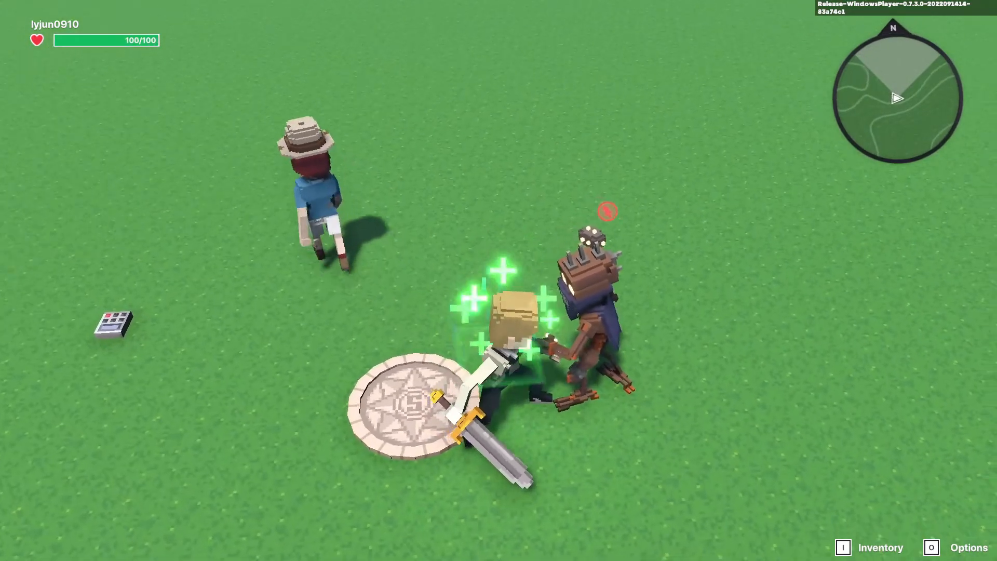
{"action": "key", "text": "a"}
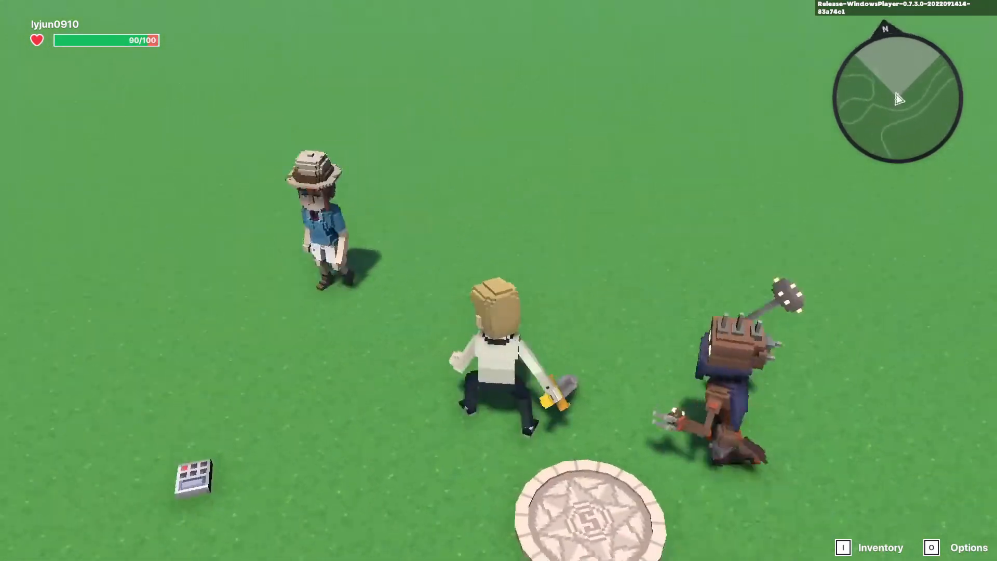
{"action": "mouse_move", "coordinate": [728, 232]}
{"action": "right_mouse_down"}
{"action": "mouse_move", "coordinate": [541, 169]}
{"action": "mouse_move", "coordinate": [502, 174]}
{"action": "right_mouse_up"}
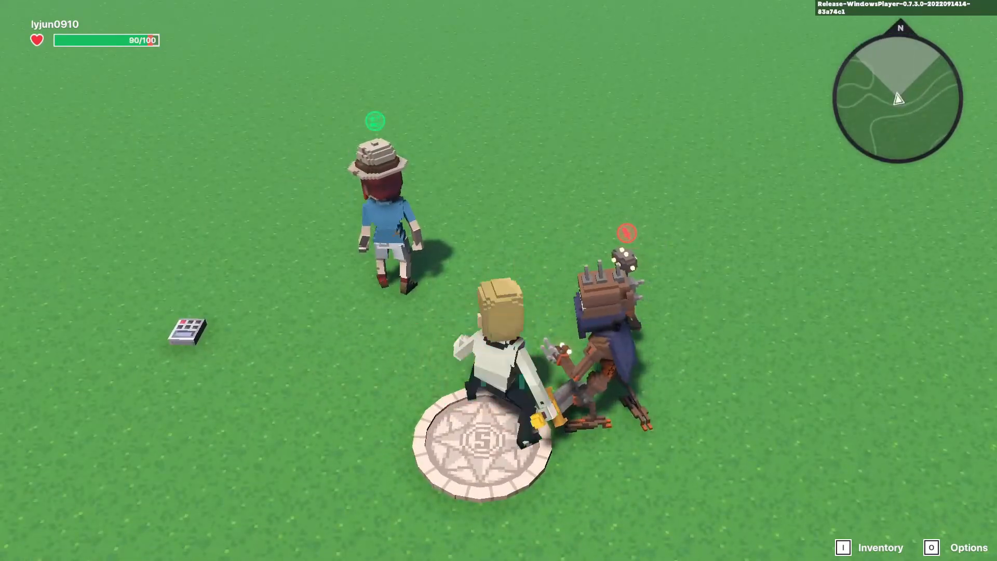
{"action": "key", "text": "Tab"}
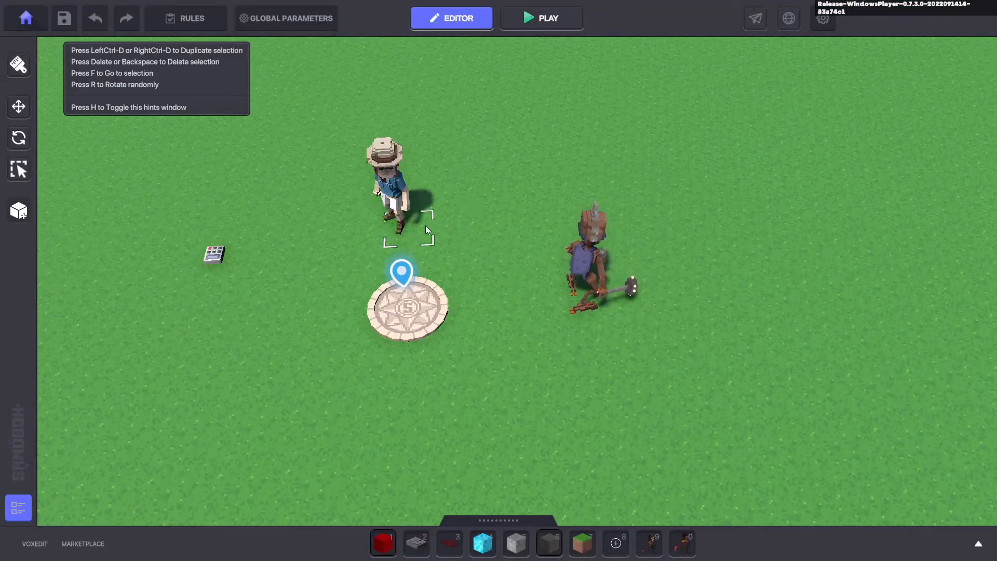
Delete the Defector Bot B and change the archeologist's behaviour from Healer to Melee Enemy
{"action": "left_click", "coordinate": [586, 257]}
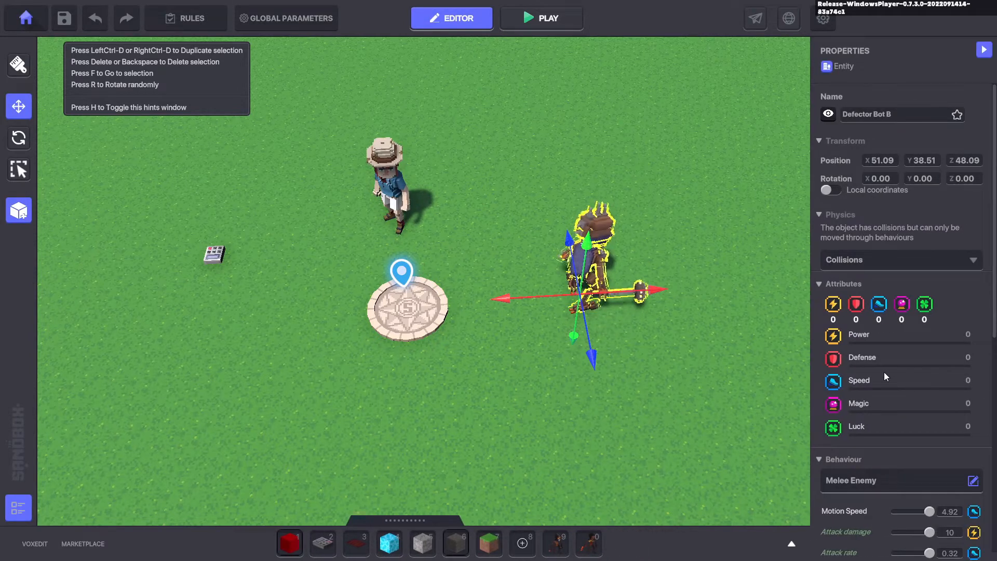
{"action": "key", "text": "Delete"}
{"action": "left_click", "coordinate": [387, 180]}
{"action": "scroll", "coordinate": [892, 299], "scroll_direction": "down", "scroll_amount": 3}
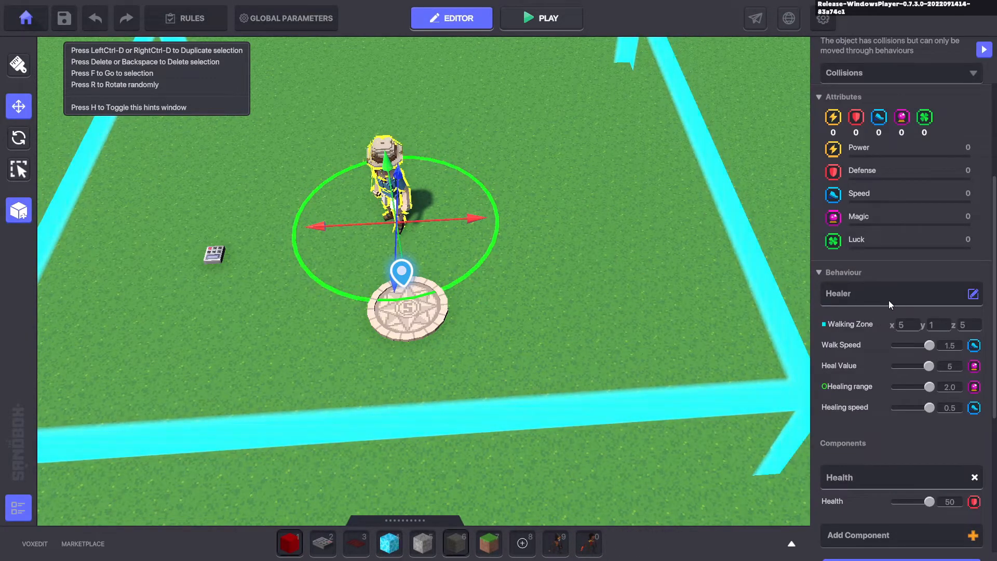
{"action": "left_click", "coordinate": [889, 300]}
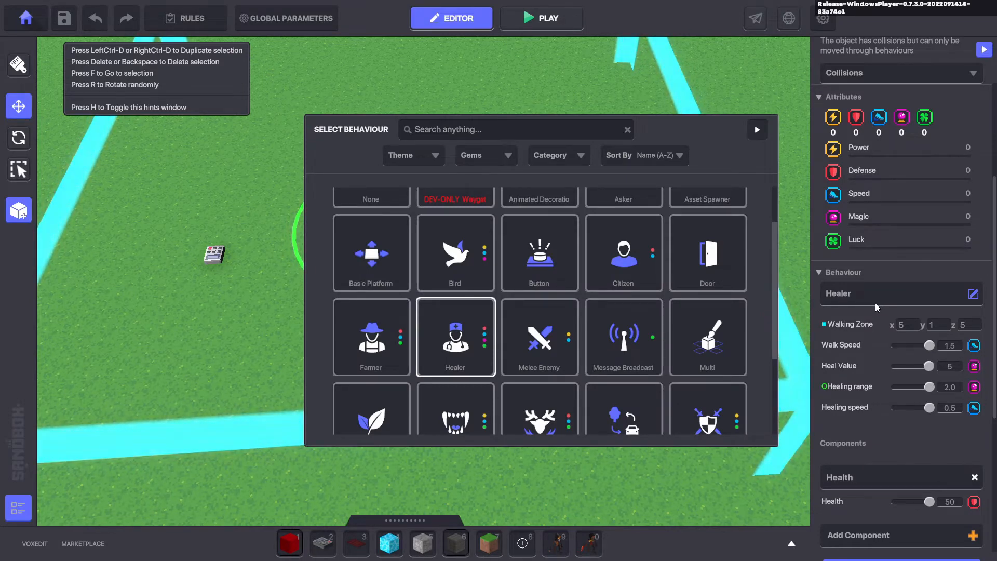
{"action": "scroll", "coordinate": [588, 304], "scroll_direction": "down", "scroll_amount": 3}
{"action": "scroll", "coordinate": [565, 267], "scroll_direction": "up", "scroll_amount": 1}
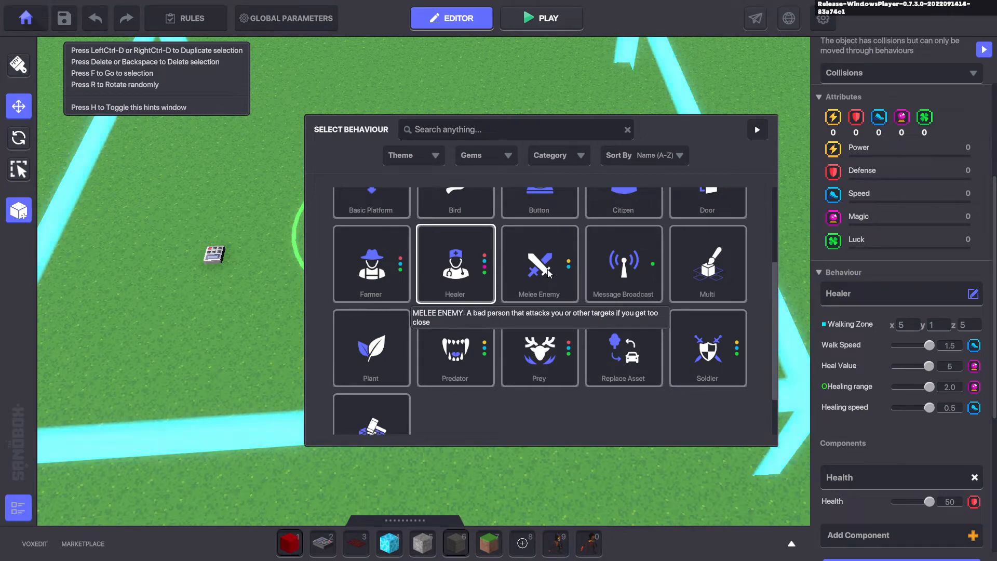
{"action": "left_click", "coordinate": [548, 271]}
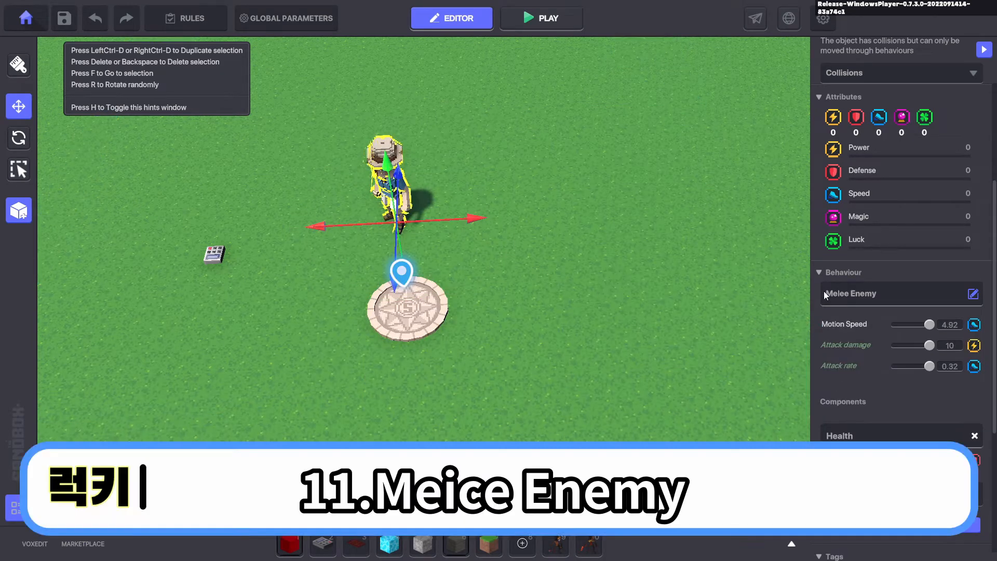
Open the archeologist's detailed Melee Enemy logic and set the Chasing Zone to 7 and the Detection Range to 12
{"action": "scroll", "coordinate": [892, 296], "scroll_direction": "down", "scroll_amount": 3}
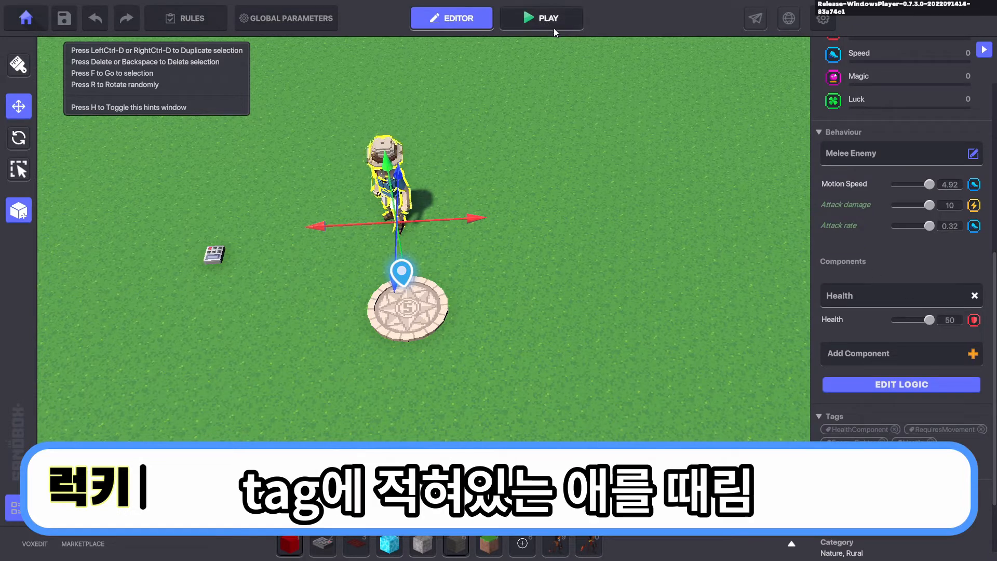
{"action": "left_click", "coordinate": [908, 386]}
{"action": "scroll", "coordinate": [933, 375], "scroll_direction": "down", "scroll_amount": 2}
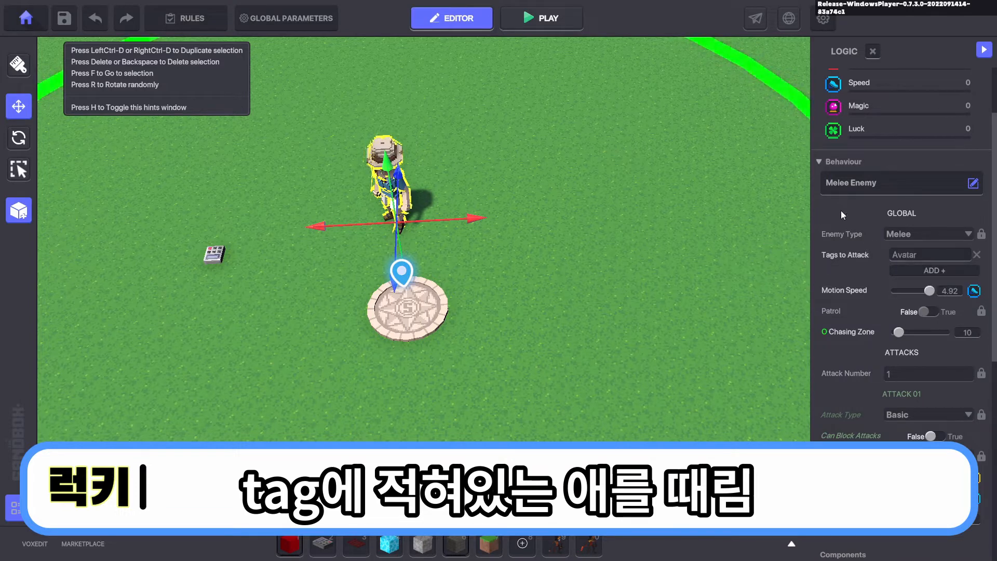
{"action": "mouse_move", "coordinate": [842, 257]}
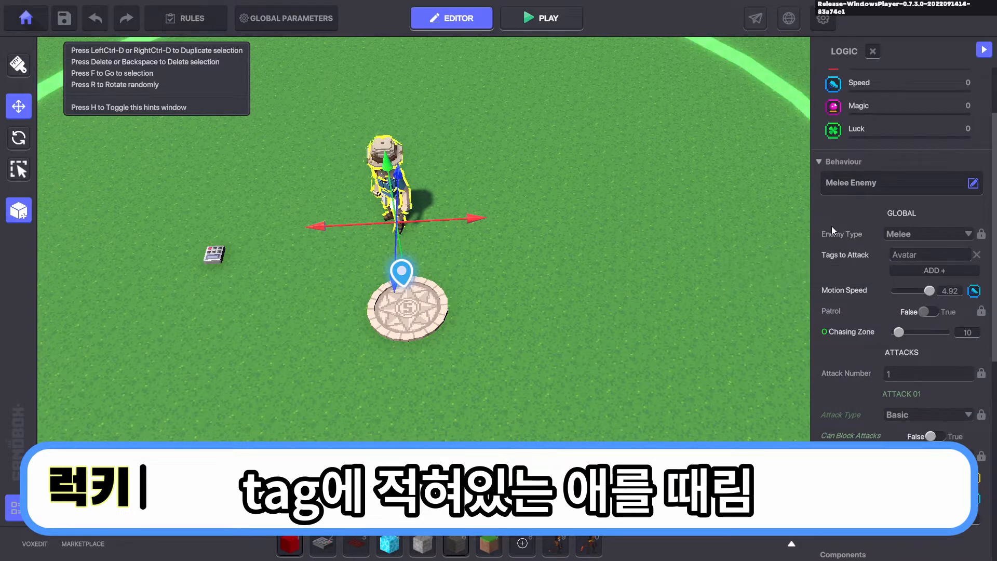
{"action": "scroll", "coordinate": [831, 226], "scroll_direction": "down", "scroll_amount": 2}
{"action": "mouse_move", "coordinate": [900, 238]}
{"action": "left_mouse_down"}
{"action": "mouse_move", "coordinate": [951, 245]}
{"action": "mouse_move", "coordinate": [897, 242]}
{"action": "left_mouse_up"}
{"action": "scroll", "coordinate": [902, 302], "scroll_direction": "down", "scroll_amount": 3}
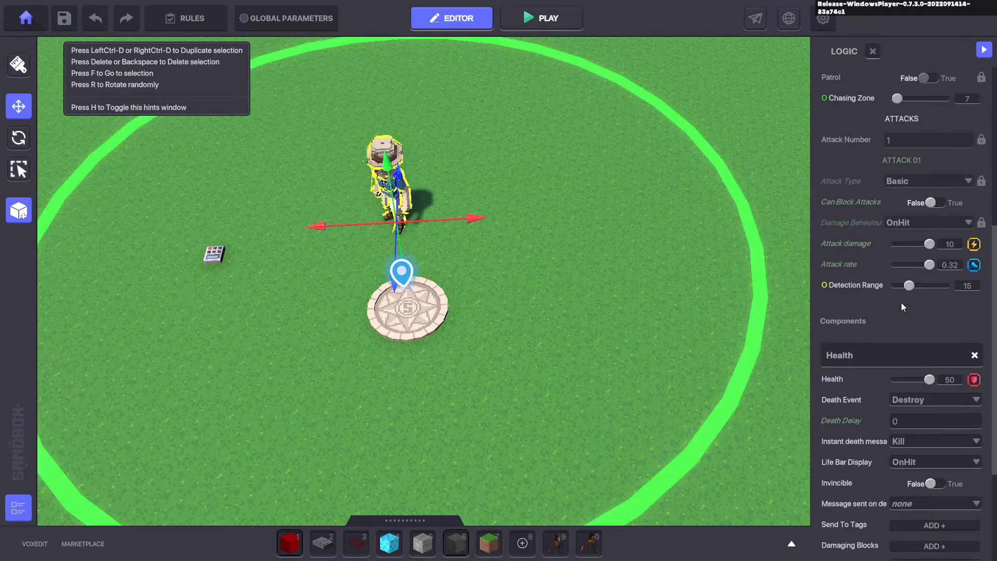
{"action": "mouse_move", "coordinate": [884, 285]}
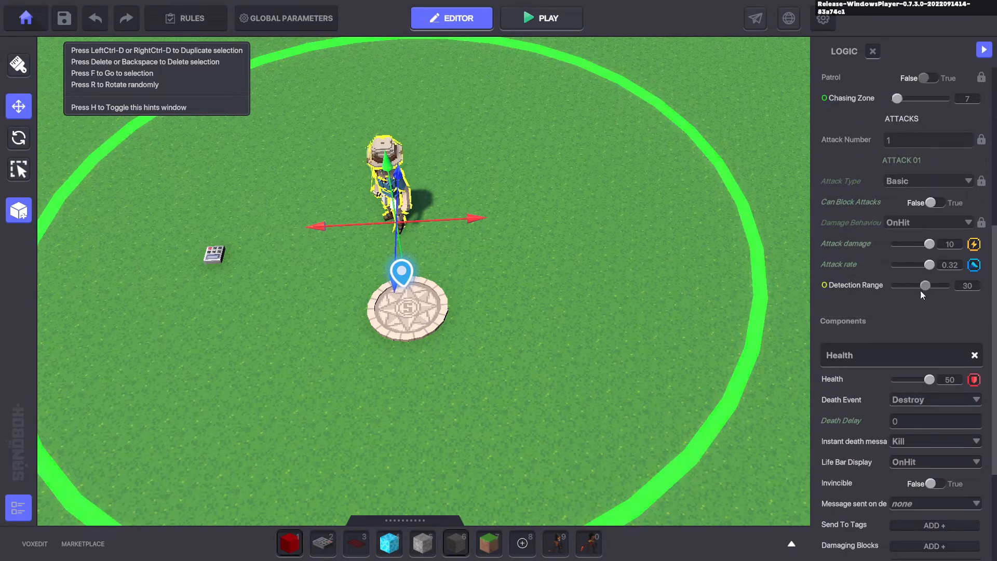
{"action": "left_click_drag", "start_coordinate": [908, 286], "coordinate": [905, 286]}
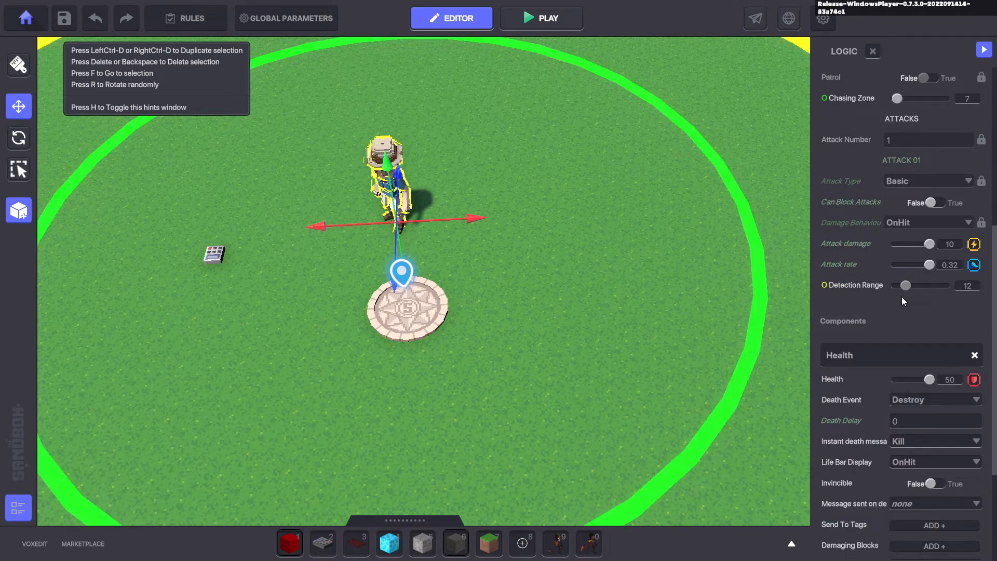
Play-test the Melee Enemy behaviour by moving away from the archeologist and striking with the sword, then return to editing and reselect the character
{"action": "left_click", "coordinate": [546, 18]}
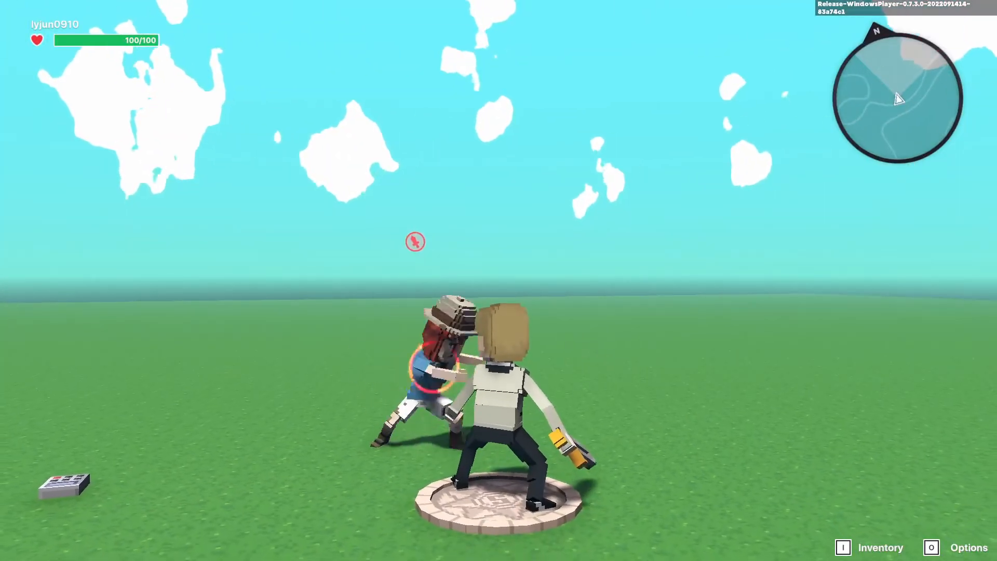
{"action": "key", "text": "d"}
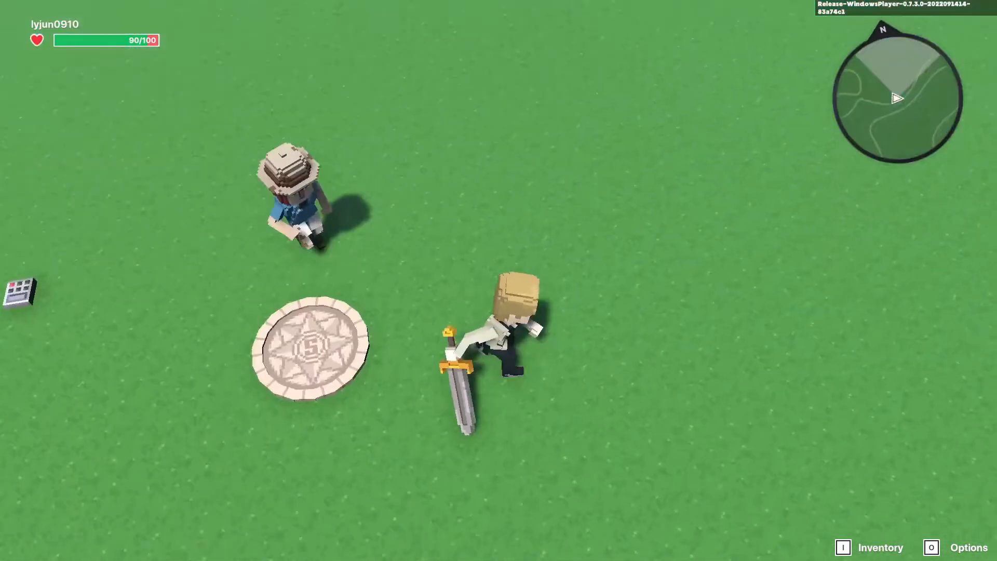
{"action": "key", "text": "s"}
{"action": "key", "text": "d"}
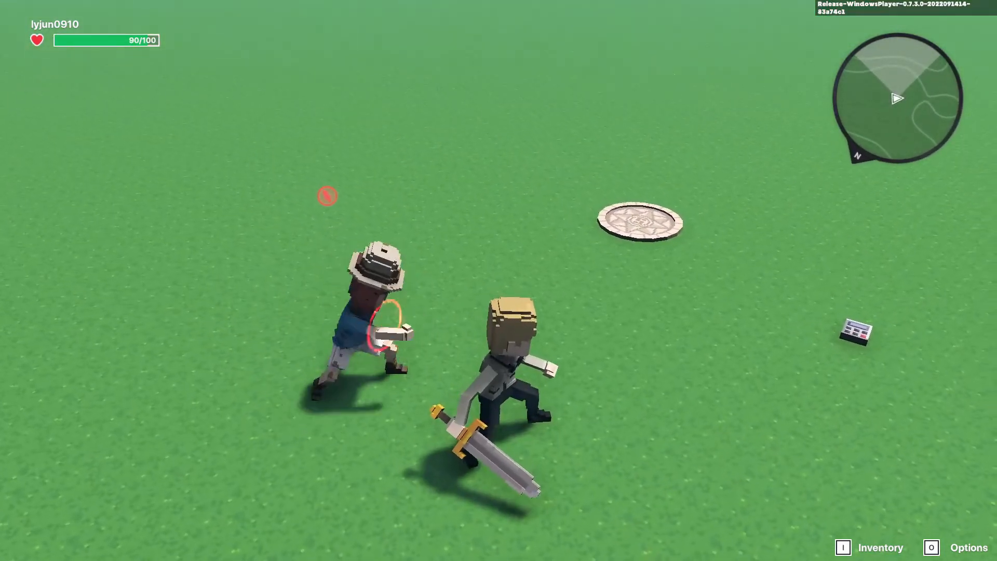
{"action": "right_click", "coordinate": [499, 280]}
{"action": "left_click", "coordinate": [499, 281]}
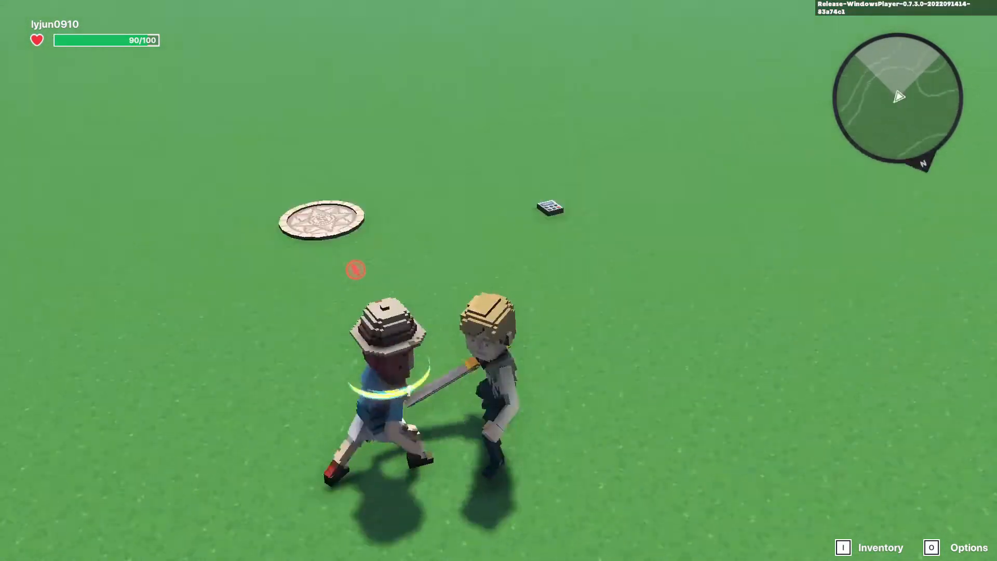
{"action": "key", "text": "Escape"}
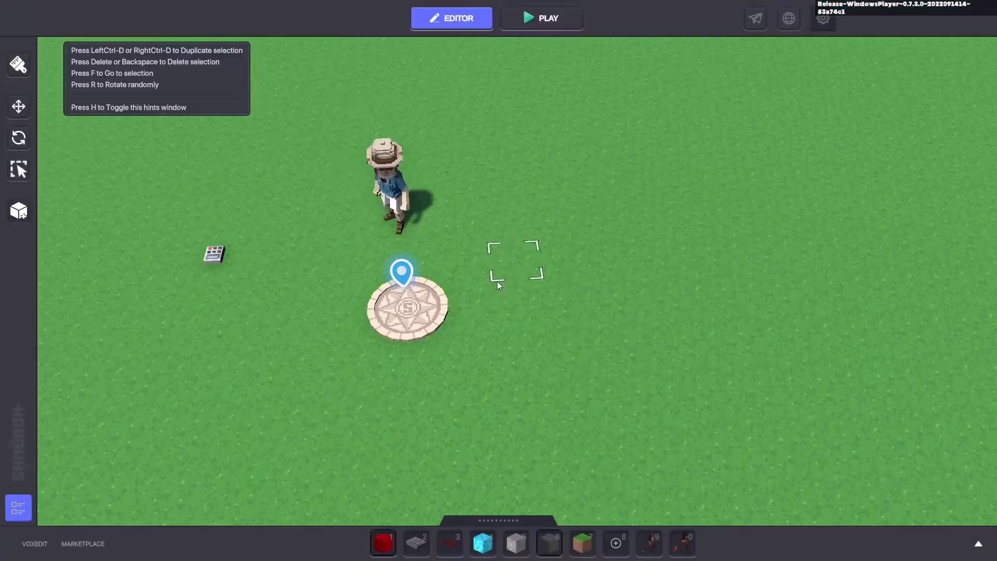
{"action": "left_click", "coordinate": [401, 168]}
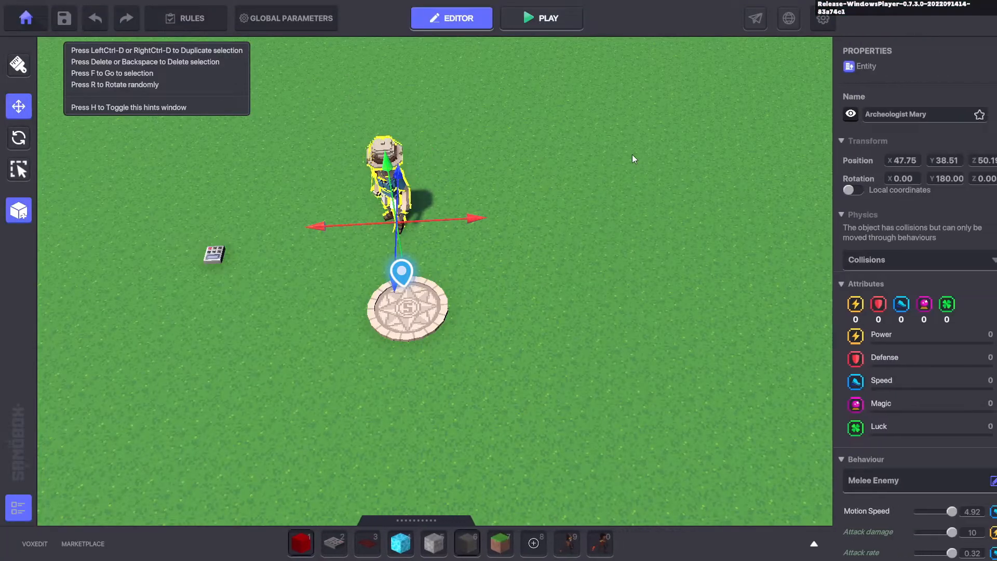
Change the archeologist's behaviour from Melee Enemy to Message Broadcaster and remove its Health component
{"action": "scroll", "coordinate": [978, 215], "scroll_direction": "down", "scroll_amount": 3}
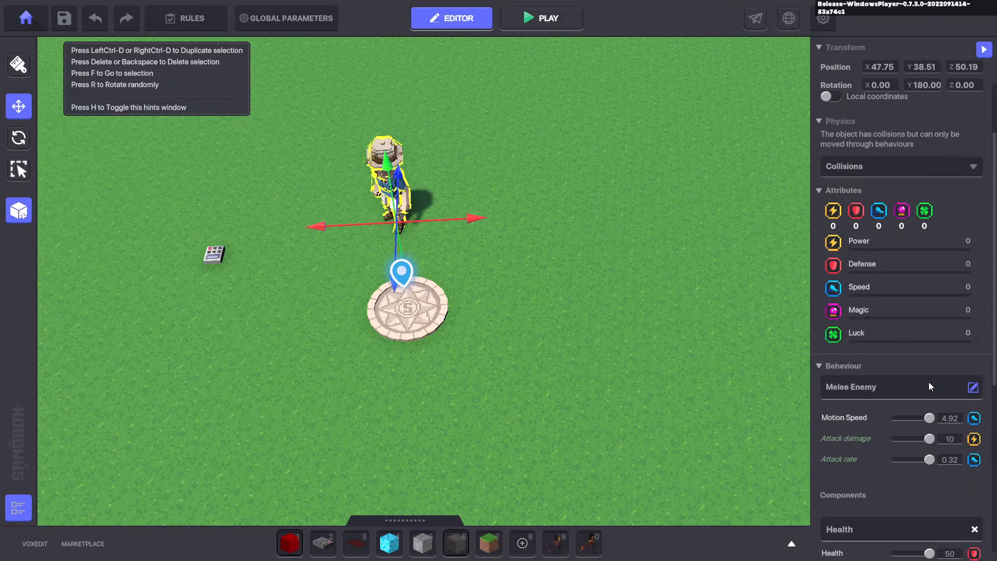
{"action": "left_click", "coordinate": [972, 388]}
{"action": "left_click", "coordinate": [614, 282]}
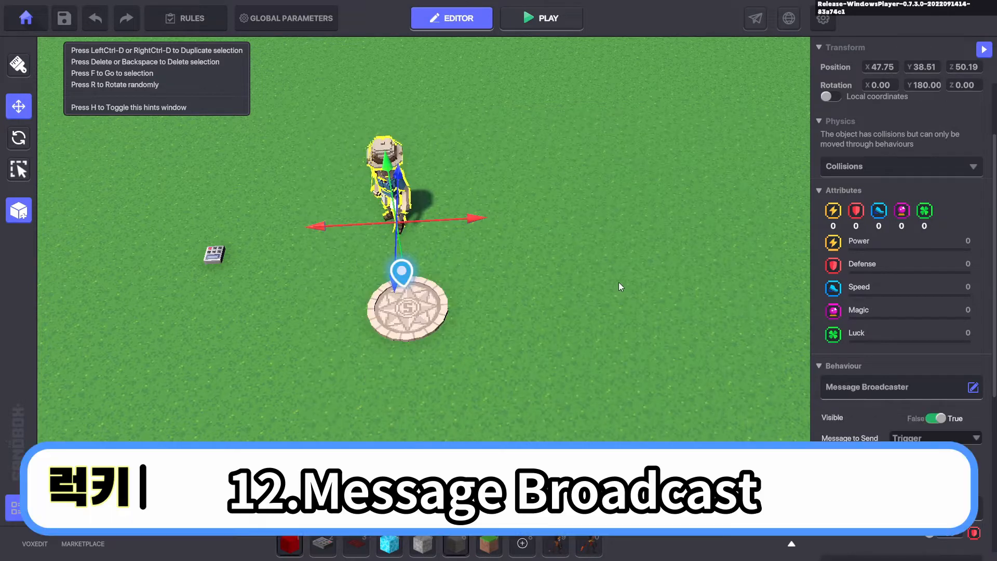
{"action": "scroll", "coordinate": [991, 360], "scroll_direction": "down", "scroll_amount": 6}
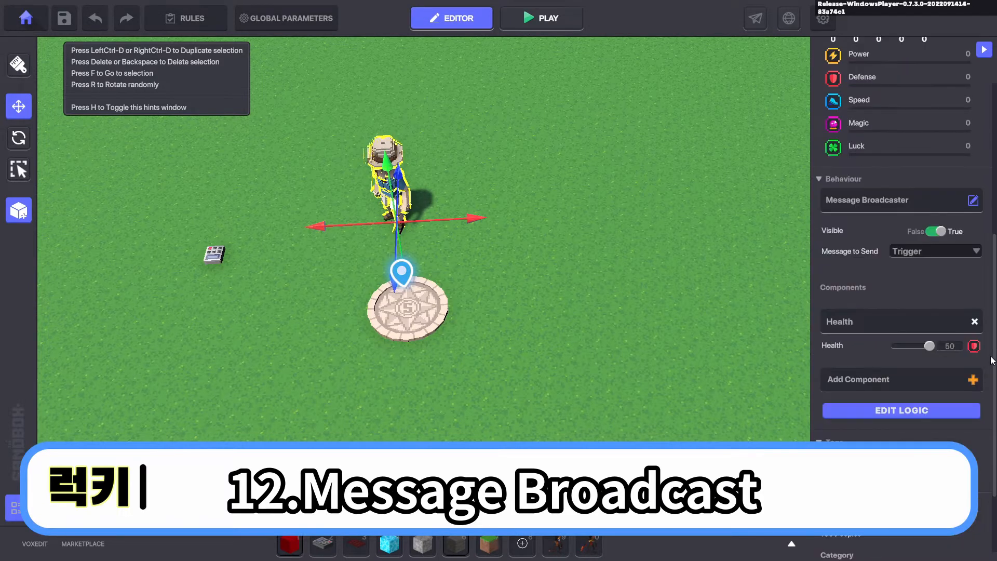
{"action": "left_click", "coordinate": [974, 322]}
Open the archeologist's detailed Message Broadcaster logic and enable waiting for the Interact message before broadcasting
{"action": "left_click", "coordinate": [920, 366]}
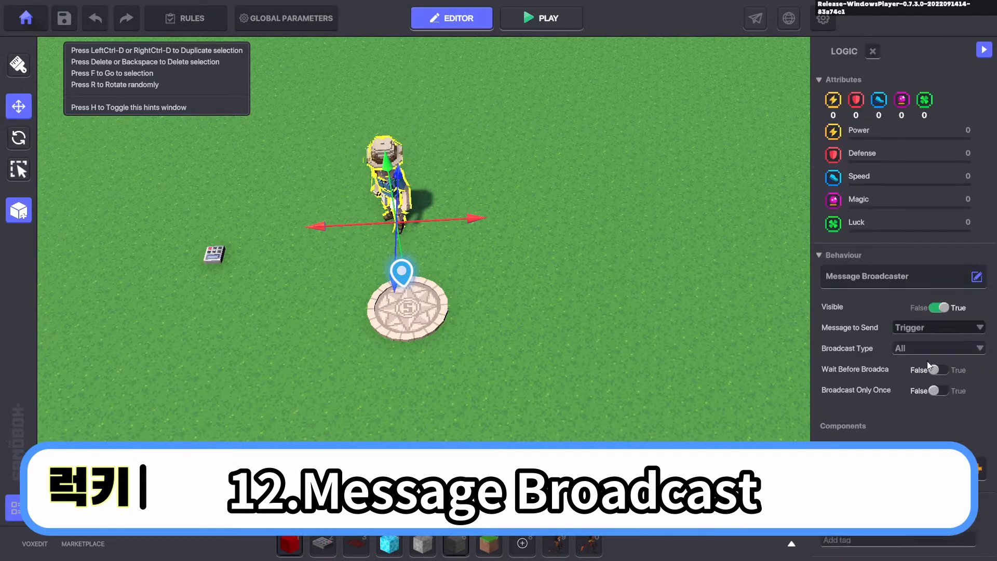
{"action": "left_click", "coordinate": [940, 369]}
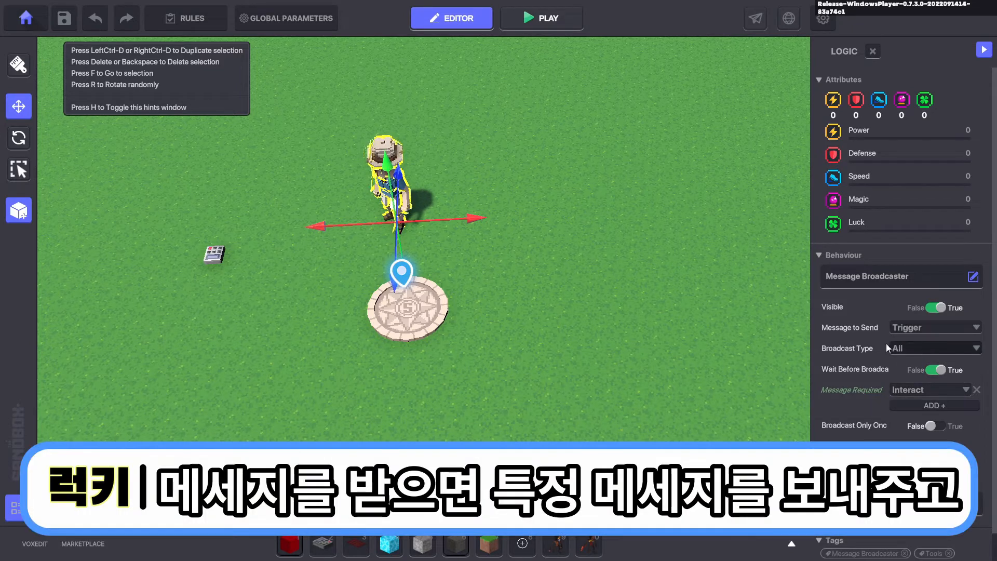
{"action": "left_click", "coordinate": [929, 347]}
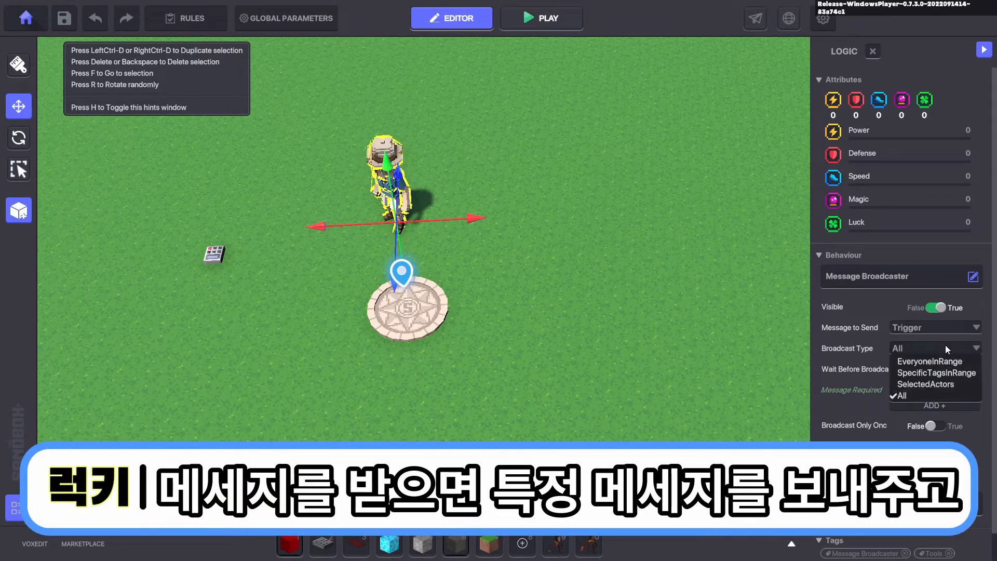
{"action": "left_click", "coordinate": [937, 349]}
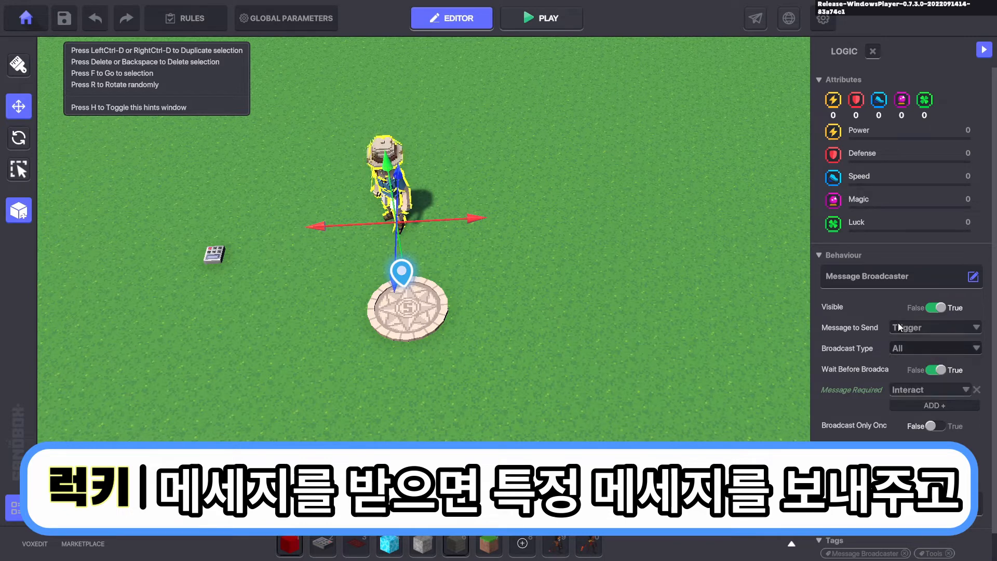
Try the Broadcast Type options SpecificTagsInRange, EveryoneInRange and SelectedActors on the Message Broadcaster
{"action": "left_click", "coordinate": [907, 347]}
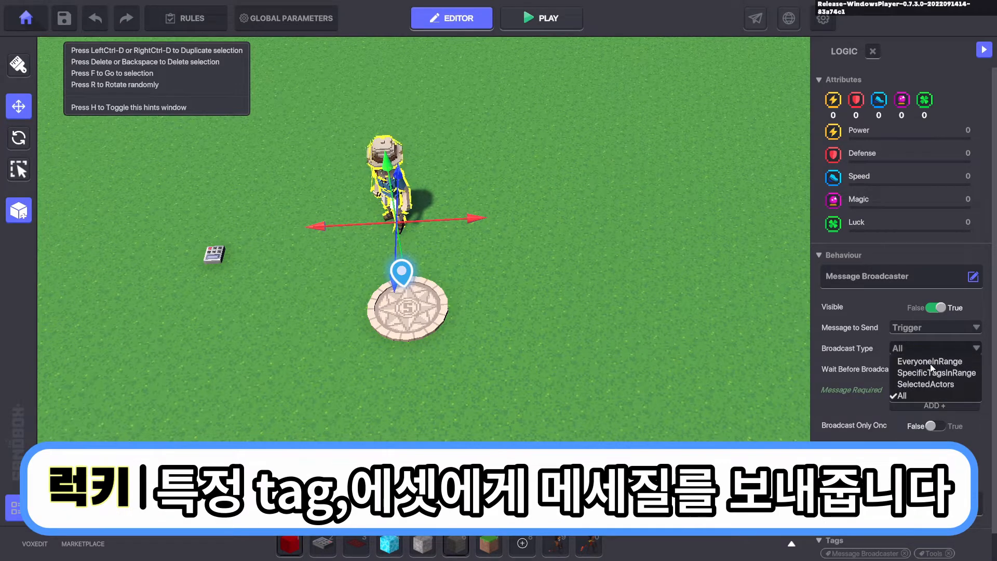
{"action": "left_click", "coordinate": [921, 355]}
{"action": "left_click", "coordinate": [920, 355]}
{"action": "left_click", "coordinate": [916, 374]}
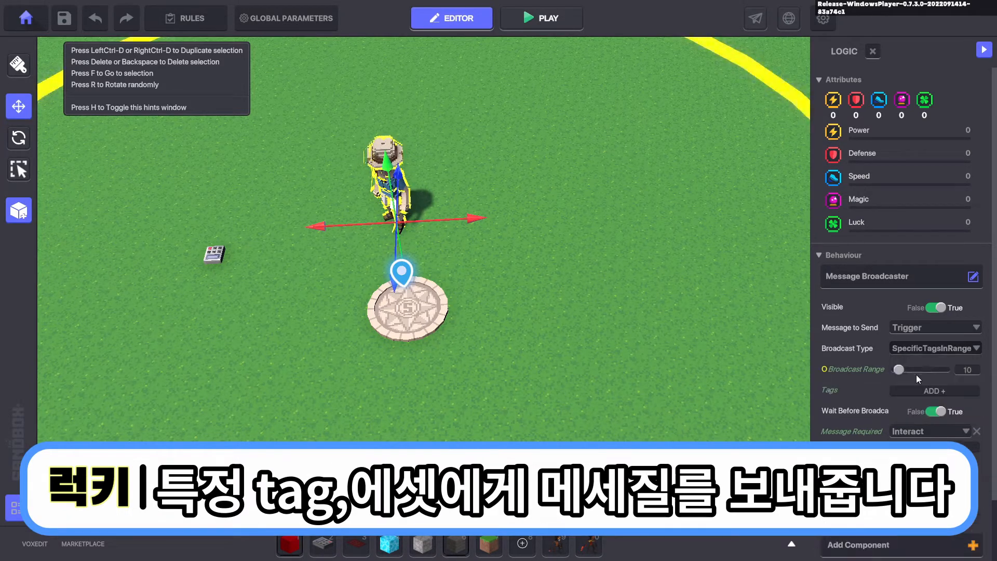
{"action": "left_click", "coordinate": [933, 351]}
{"action": "left_click", "coordinate": [943, 362]}
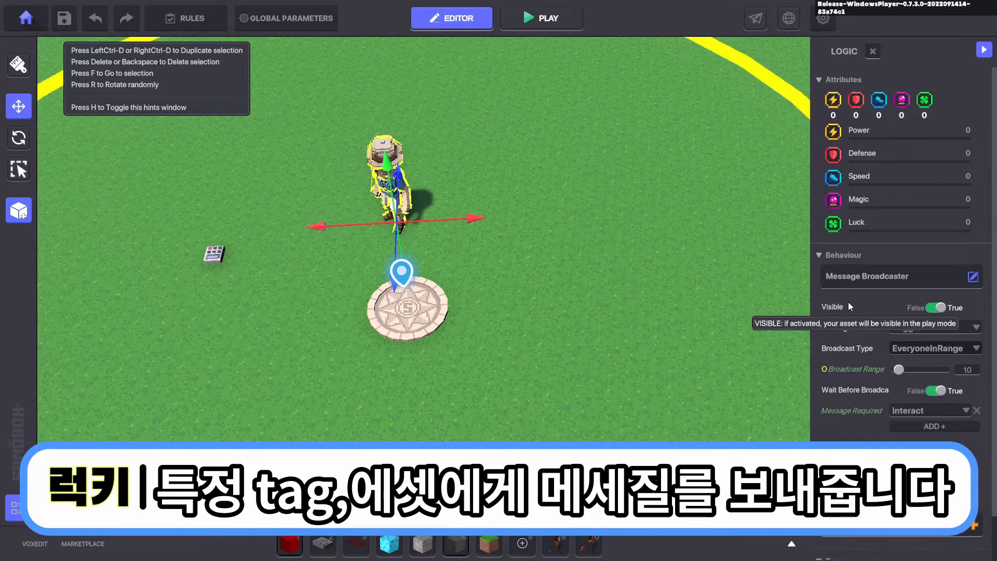
{"action": "left_click", "coordinate": [936, 350]}
{"action": "left_click", "coordinate": [914, 372]}
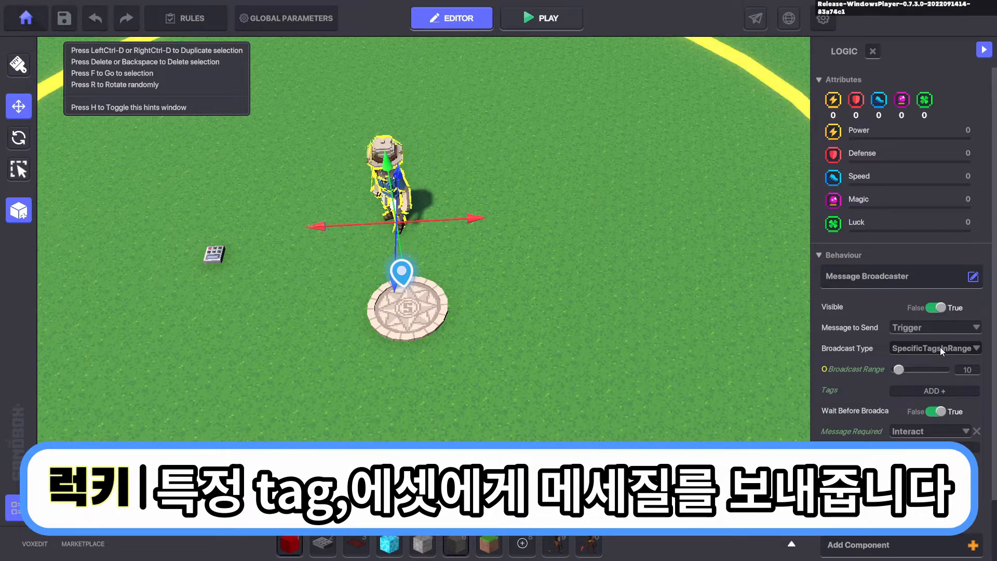
{"action": "left_click", "coordinate": [939, 348]}
{"action": "left_click", "coordinate": [910, 383]}
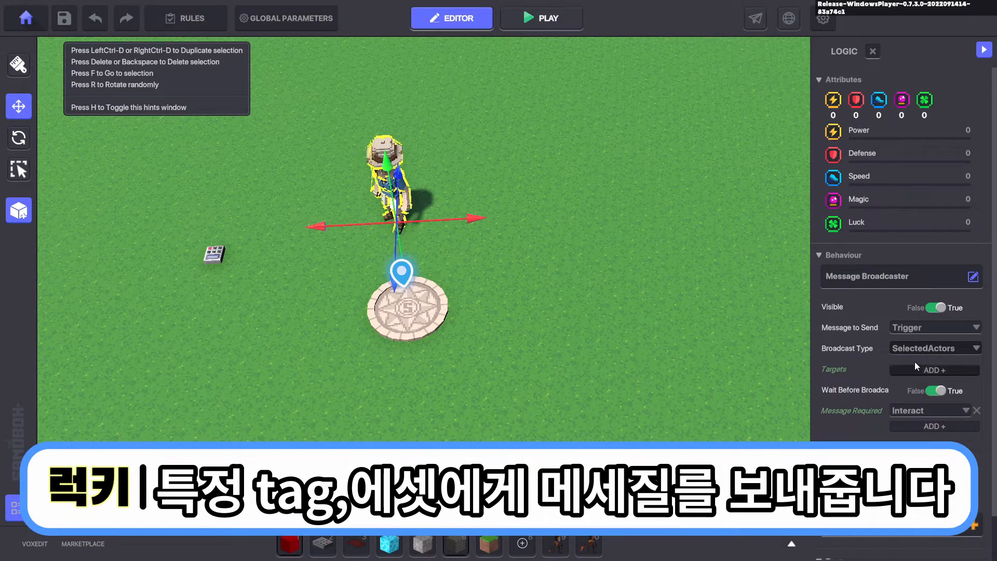
Inspect the scene around the archeologist and set the Broadcast Type back to All
{"action": "scroll", "coordinate": [693, 264], "scroll_direction": "down", "scroll_amount": 5}
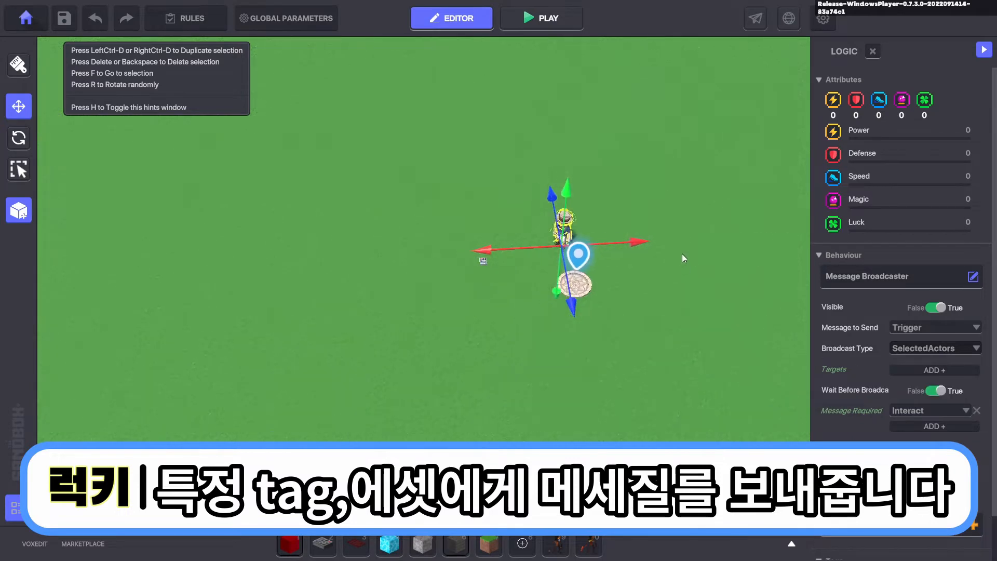
{"action": "scroll", "coordinate": [924, 377], "scroll_direction": "down", "scroll_amount": 2}
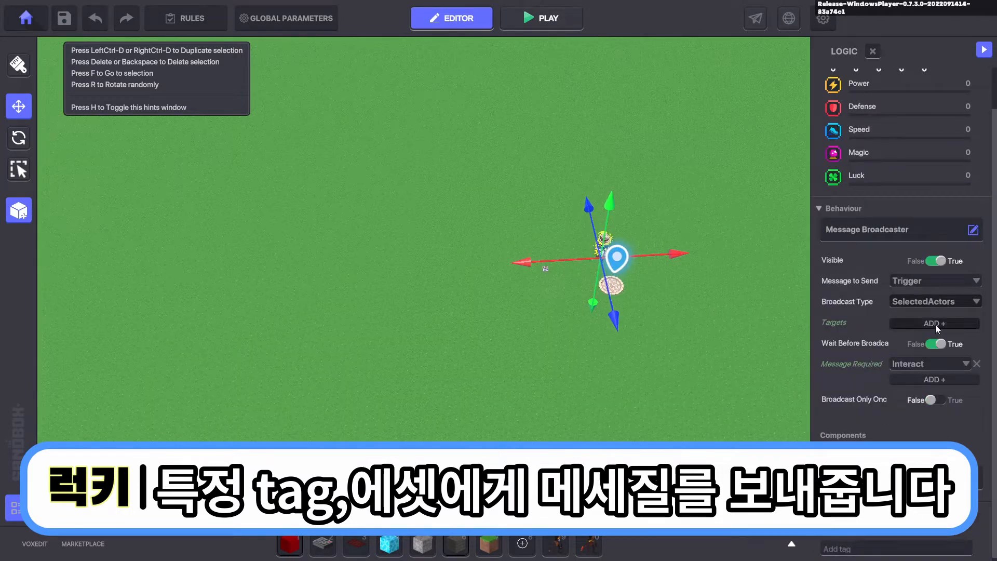
{"action": "scroll", "coordinate": [766, 353], "scroll_direction": "up", "scroll_amount": 2}
{"action": "scroll", "coordinate": [766, 352], "scroll_direction": "up", "scroll_amount": 5}
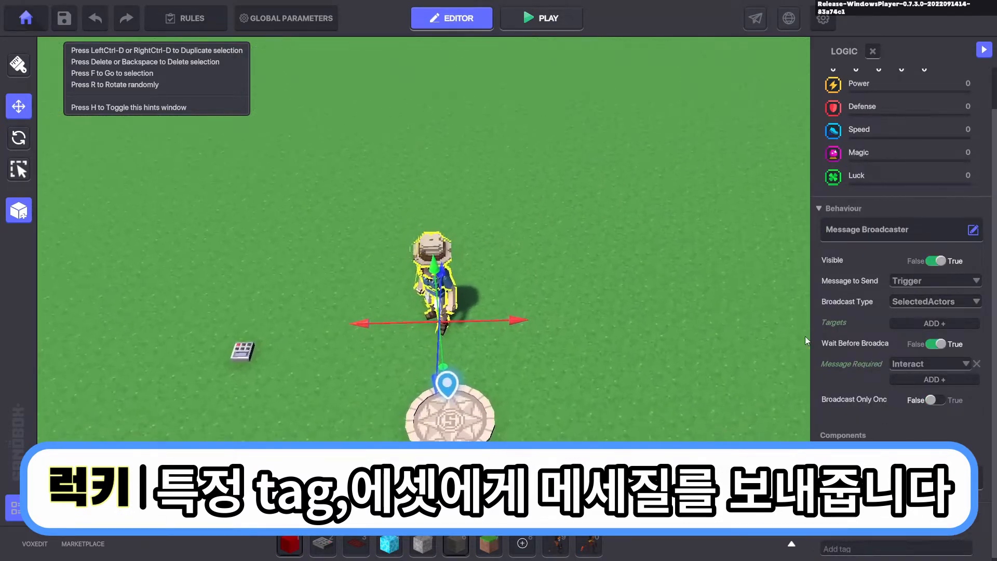
{"action": "left_click", "coordinate": [949, 301]}
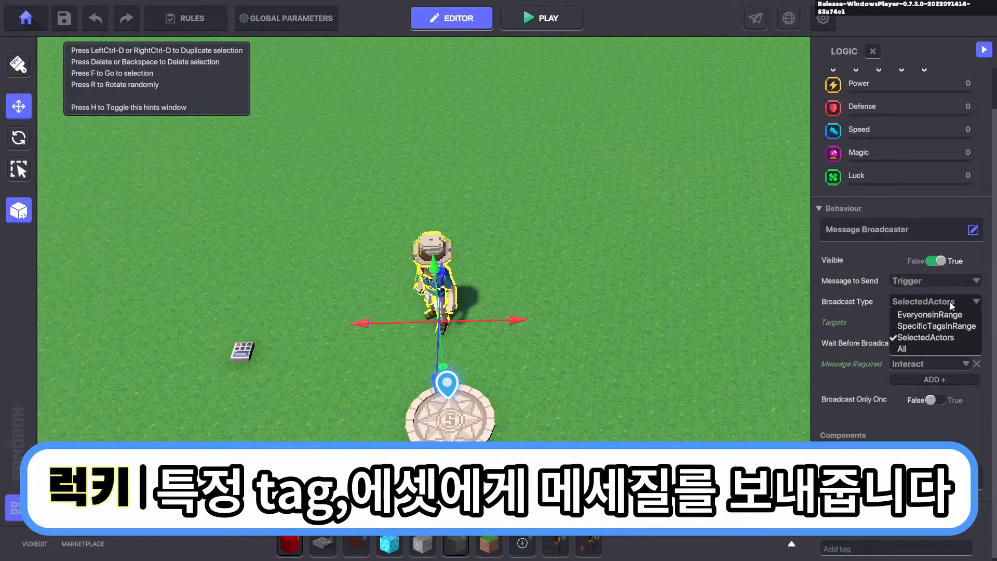
{"action": "left_click", "coordinate": [918, 347]}
{"action": "scroll", "coordinate": [621, 341], "scroll_direction": "down", "scroll_amount": 3}
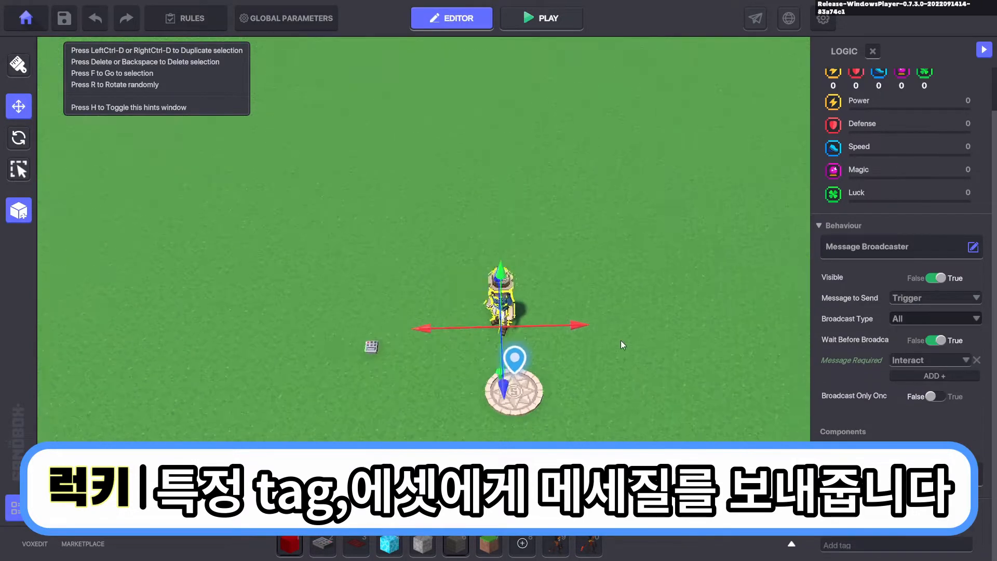
{"action": "scroll", "coordinate": [666, 340], "scroll_direction": "up", "scroll_amount": 3}
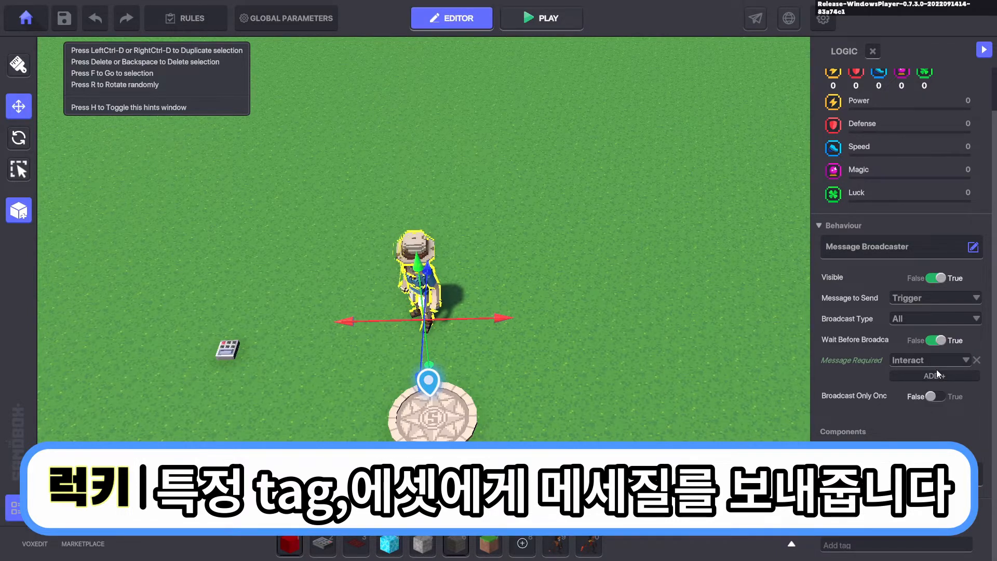
Set the Message Broadcaster's Broadcast Type to EveryoneInRange after trying SpecificTagsInRange
{"action": "left_click", "coordinate": [936, 319]}
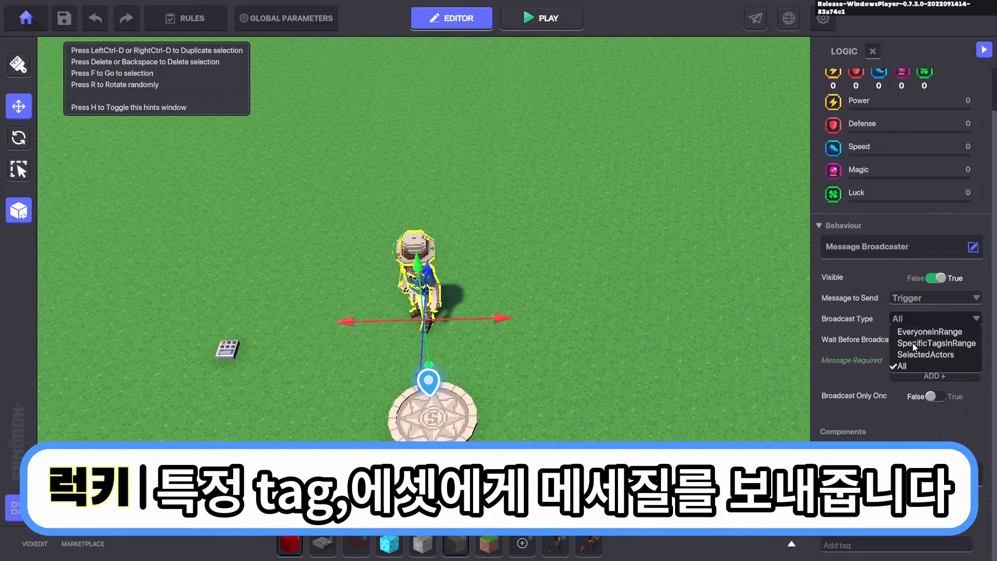
{"action": "left_click", "coordinate": [929, 336]}
{"action": "left_click", "coordinate": [958, 318]}
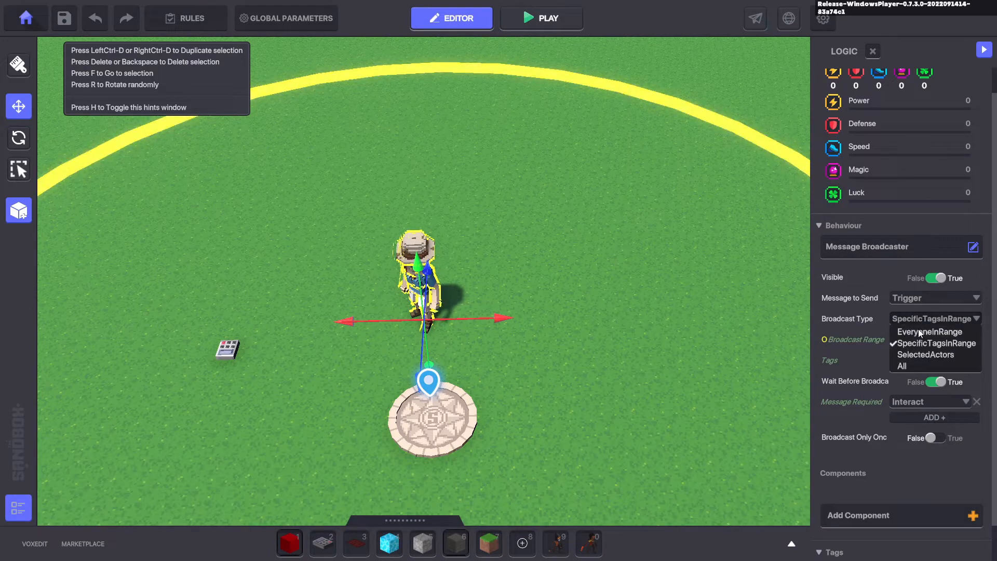
{"action": "left_click", "coordinate": [921, 333]}
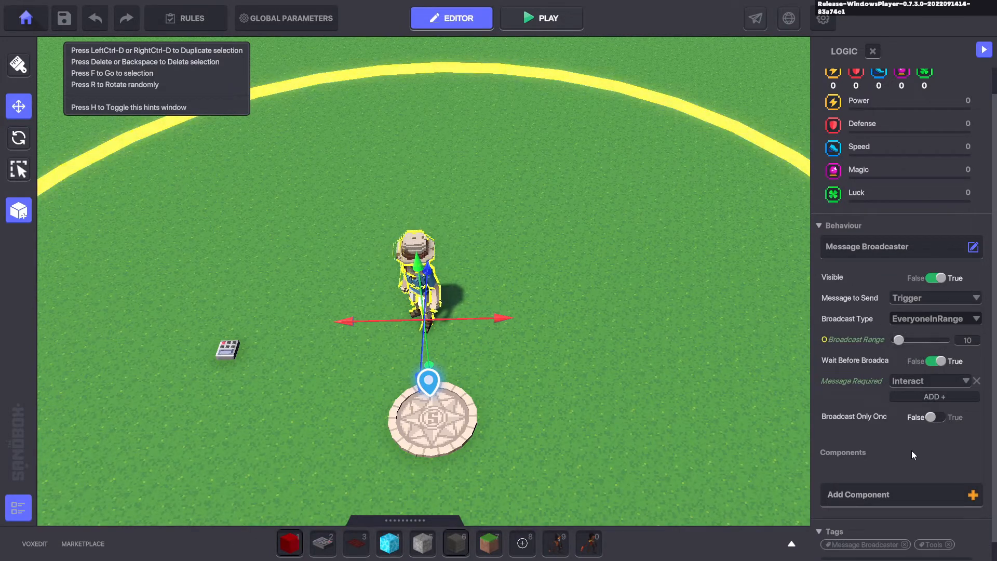
{"action": "left_click", "coordinate": [945, 380]}
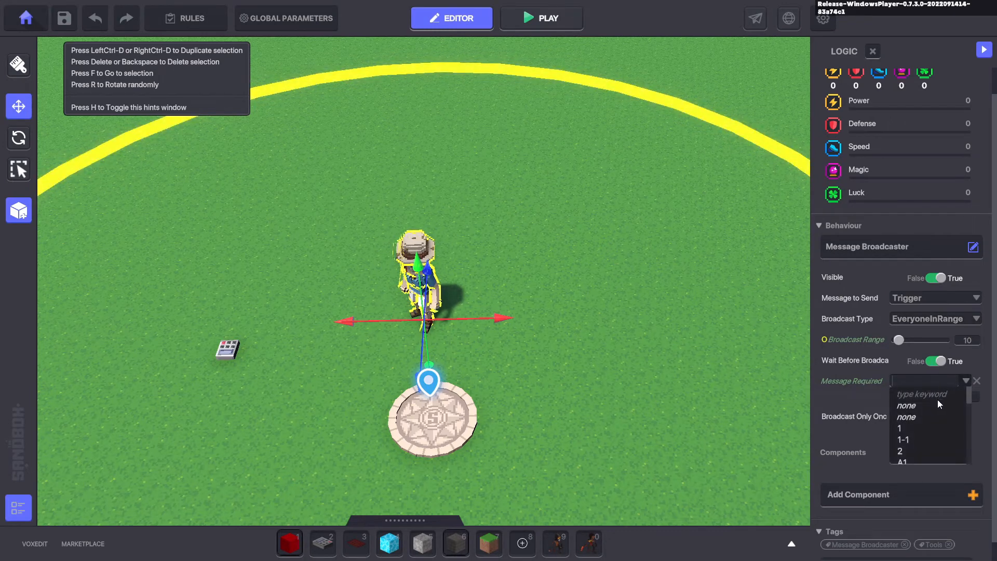
{"action": "key", "text": "3"}
{"action": "left_click", "coordinate": [19, 106]}
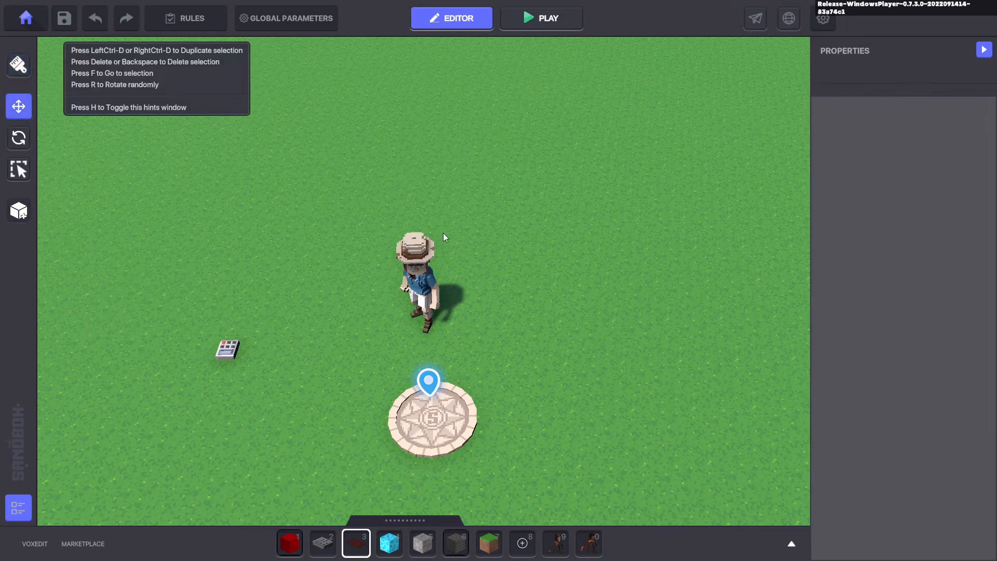
Reselect the archeologist and look through the list of available behaviours without changing the current one
{"action": "left_click", "coordinate": [433, 240]}
{"action": "scroll", "coordinate": [893, 264], "scroll_direction": "down", "scroll_amount": 5}
{"action": "left_click", "coordinate": [886, 247]}
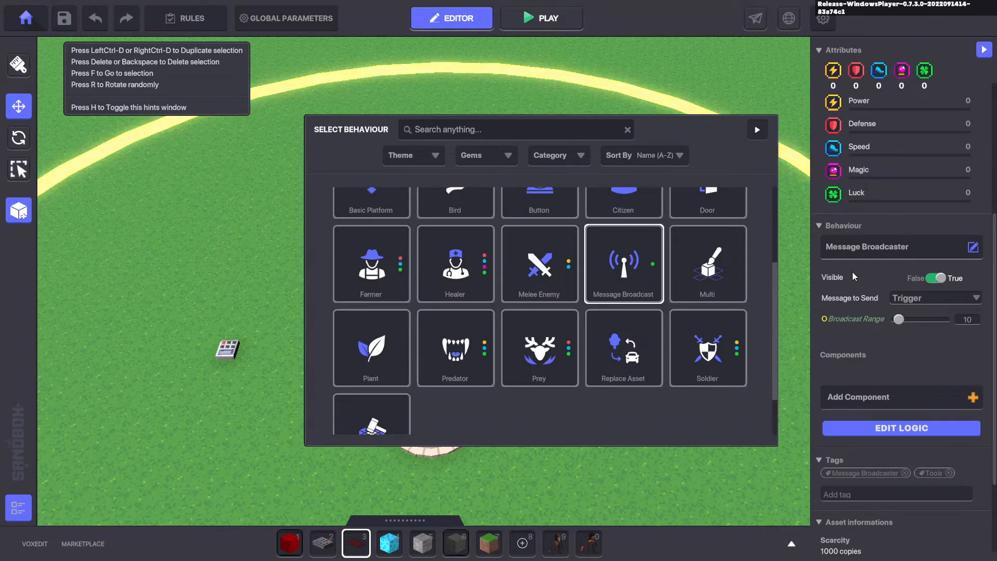
{"action": "scroll", "coordinate": [465, 276], "scroll_direction": "up", "scroll_amount": 3}
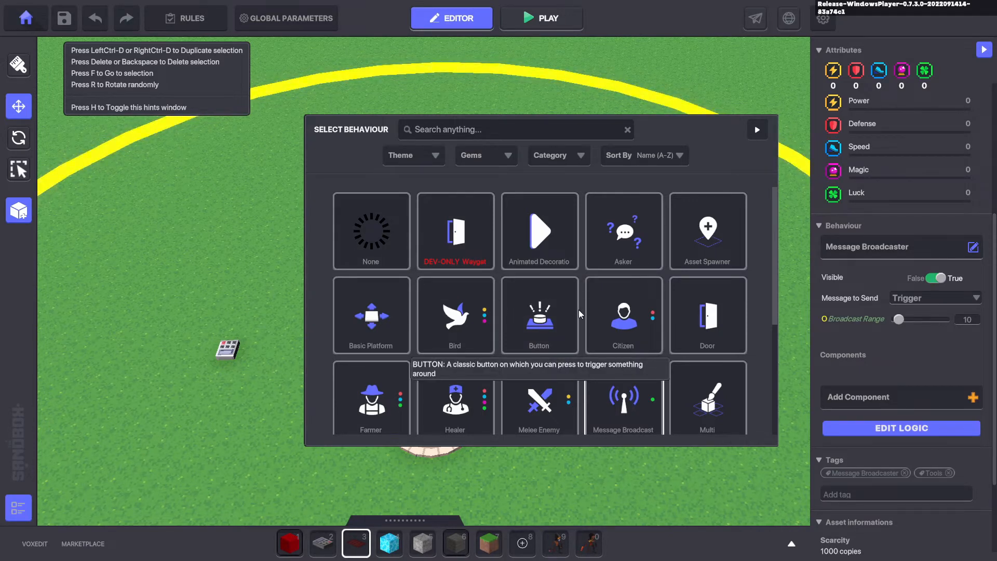
{"action": "scroll", "coordinate": [691, 320], "scroll_direction": "down", "scroll_amount": 1}
{"action": "scroll", "coordinate": [682, 320], "scroll_direction": "up", "scroll_amount": 1}
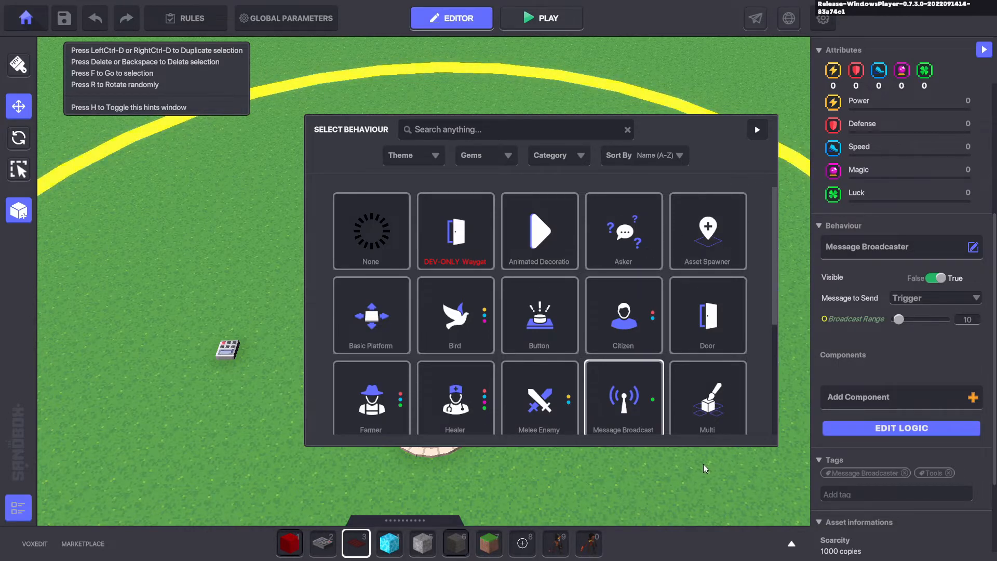
{"action": "left_click", "coordinate": [757, 130]}
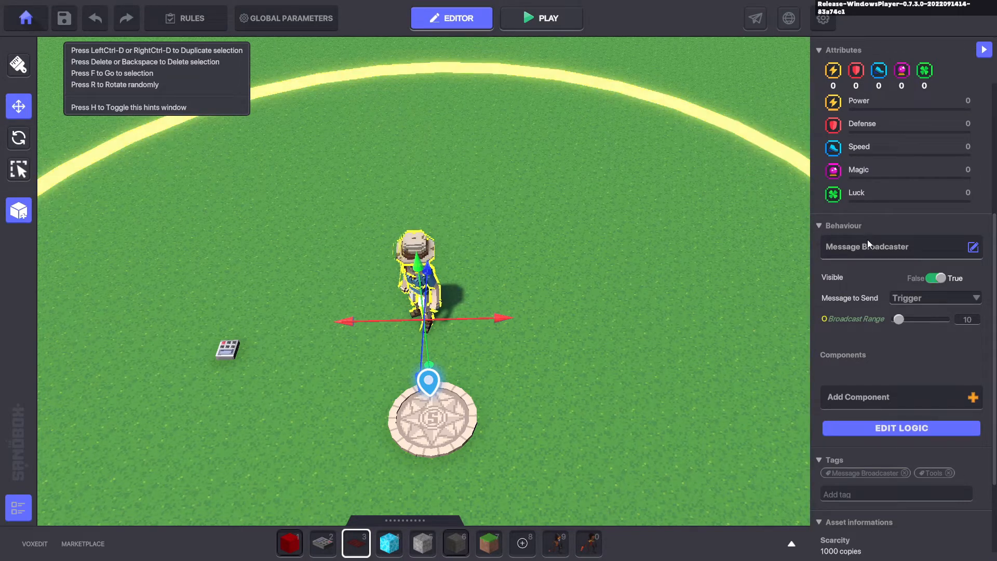
Change the archeologist's behaviour from Message Broadcaster to Multi
{"action": "left_click", "coordinate": [870, 254]}
{"action": "scroll", "coordinate": [515, 369], "scroll_direction": "down", "scroll_amount": 3}
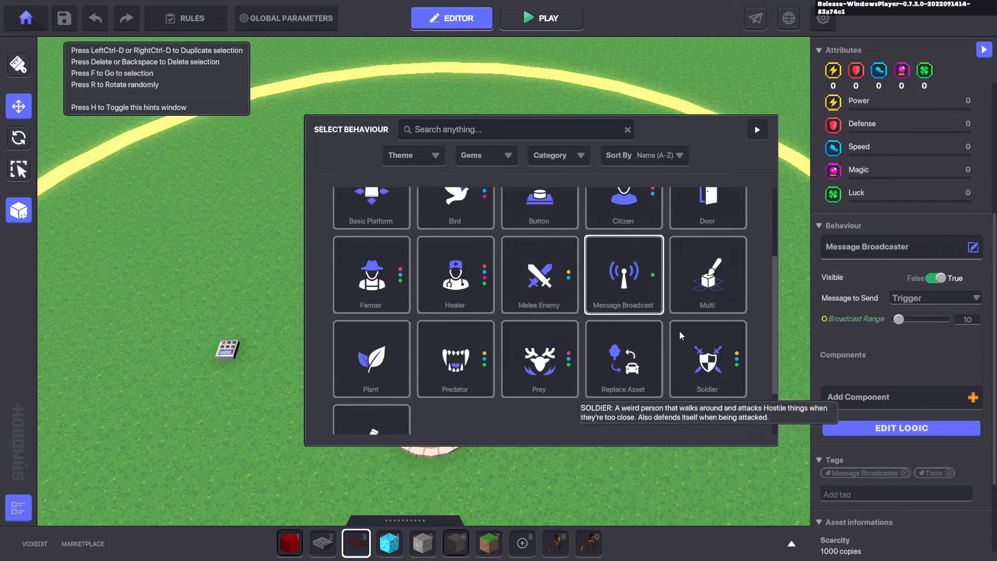
{"action": "left_click", "coordinate": [718, 285]}
Set the Multi behaviour's Block to Spawn to Bedrock and keep the Activation Mode at OnStart
{"action": "left_click", "coordinate": [932, 318]}
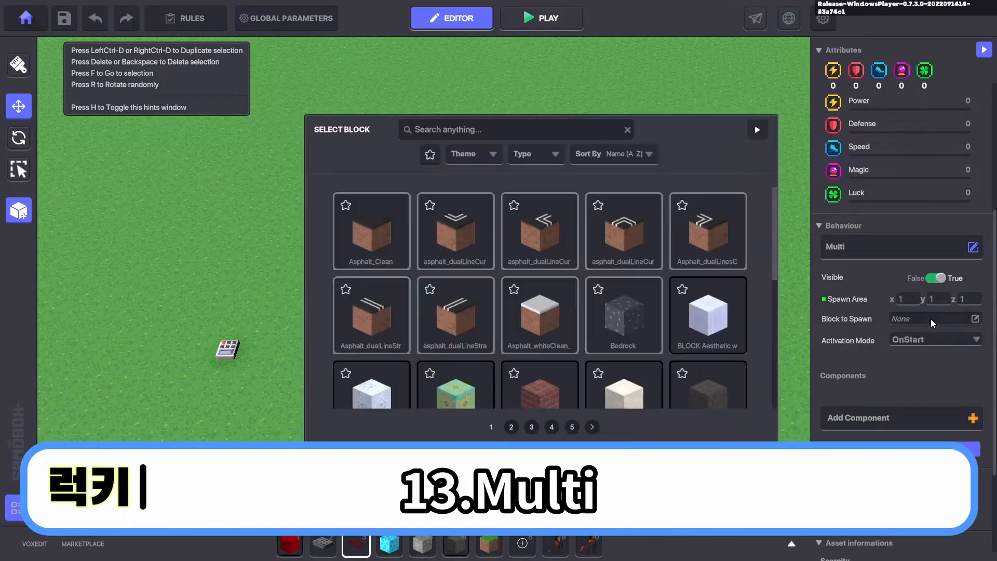
{"action": "left_click", "coordinate": [605, 291]}
{"action": "left_click", "coordinate": [889, 339]}
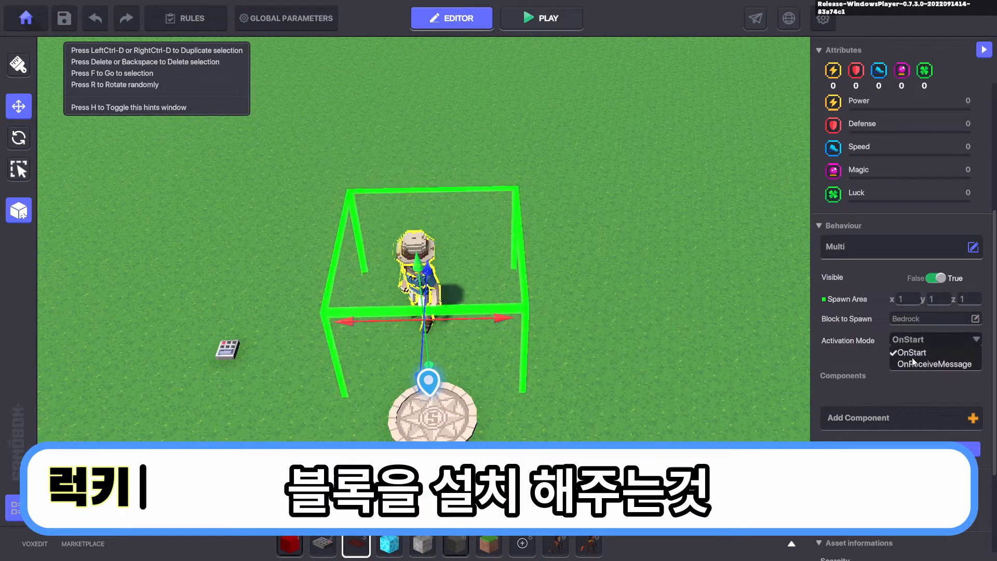
{"action": "left_click", "coordinate": [912, 357]}
Play-test the Multi behaviour by moving the avatar around the Bedrock block, return to editing and reselect the archeologist
{"action": "left_click", "coordinate": [550, 20]}
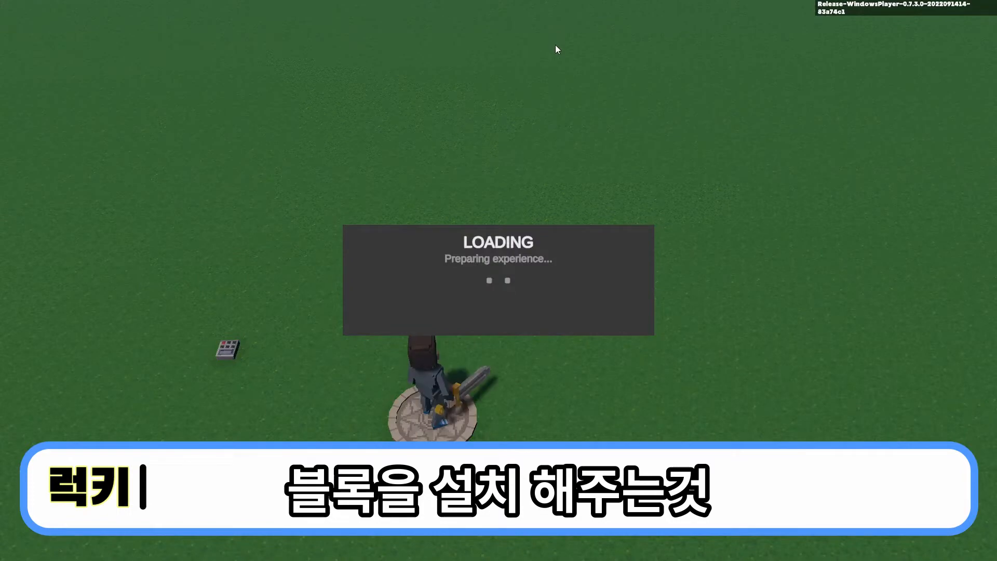
{"action": "key", "text": "a"}
{"action": "key", "text": "w"}
{"action": "key", "text": "space"}
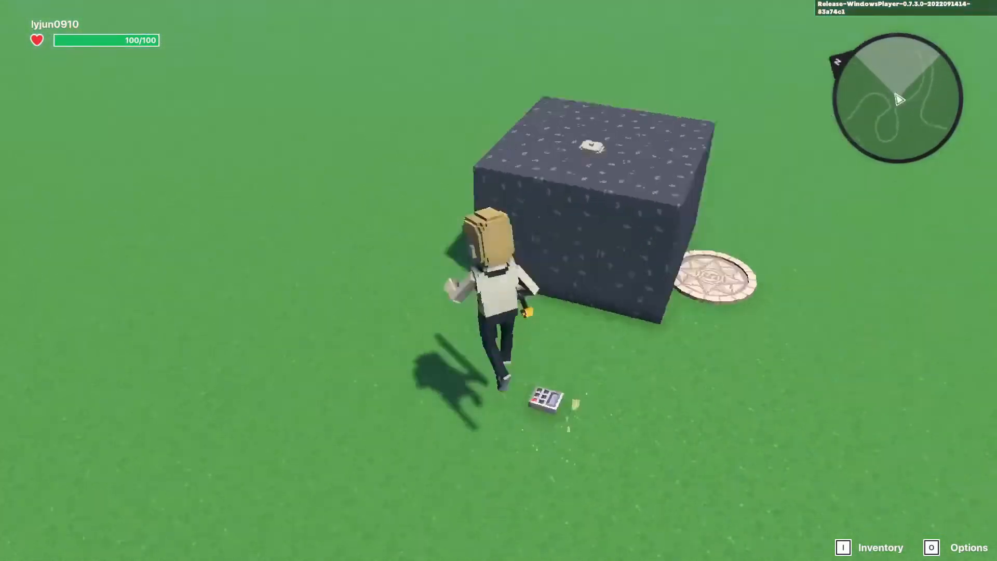
{"action": "key", "text": "d"}
{"action": "key", "text": "space"}
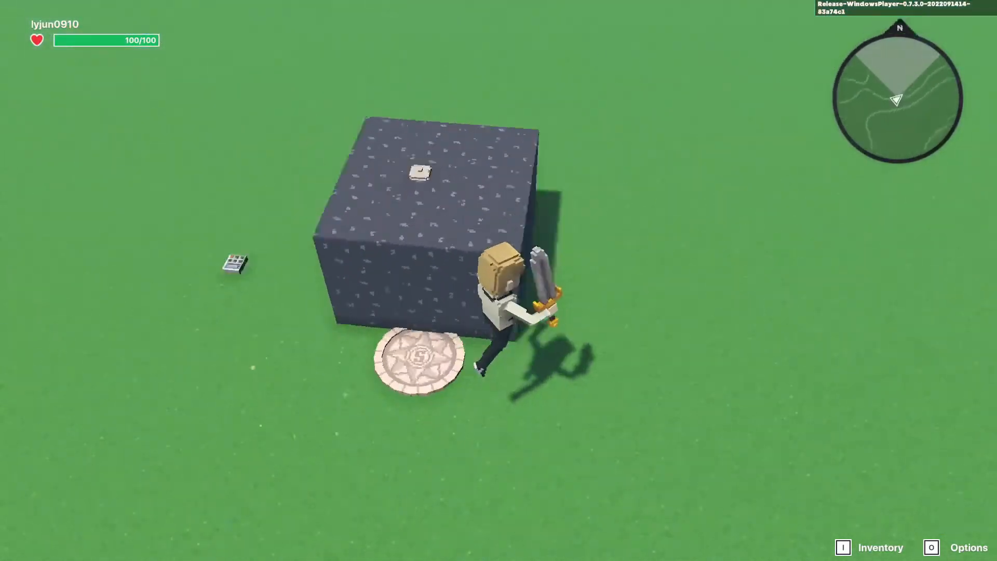
{"action": "key", "text": "Escape"}
{"action": "left_click", "coordinate": [423, 283]}
{"action": "scroll", "coordinate": [954, 323], "scroll_direction": "down", "scroll_amount": 3}
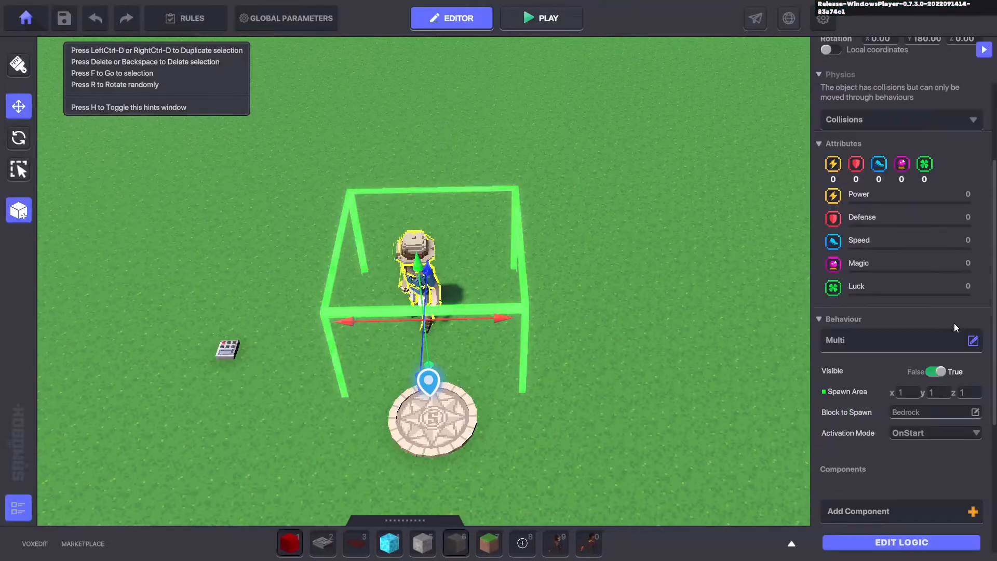
{"action": "scroll", "coordinate": [936, 451], "scroll_direction": "down", "scroll_amount": 1}
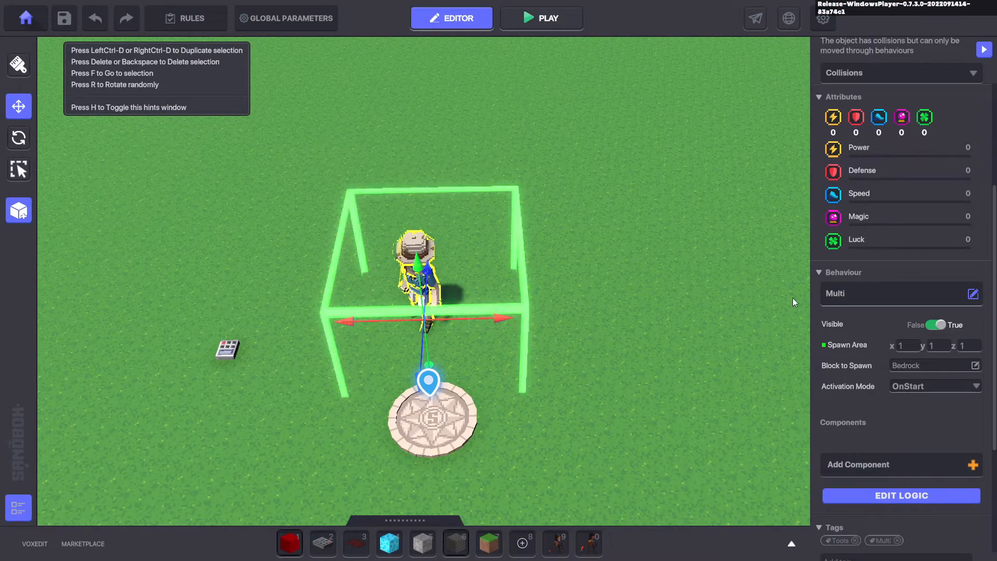
Change the archeologist's behaviour from Multi to Plant and open its detailed logic settings
{"action": "left_click", "coordinate": [836, 294]}
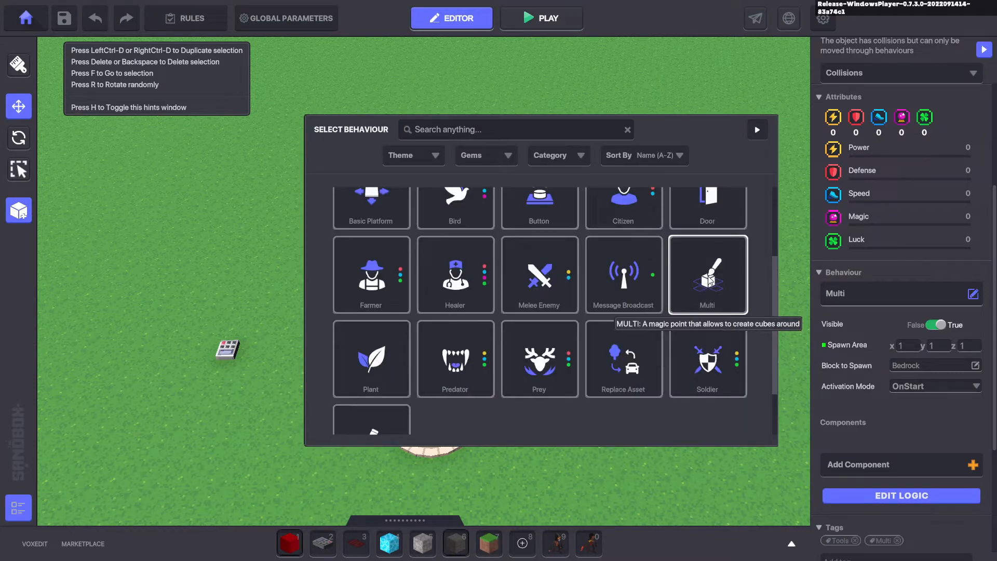
{"action": "scroll", "coordinate": [707, 278], "scroll_direction": "up", "scroll_amount": 1}
{"action": "scroll", "coordinate": [673, 334], "scroll_direction": "down", "scroll_amount": 2}
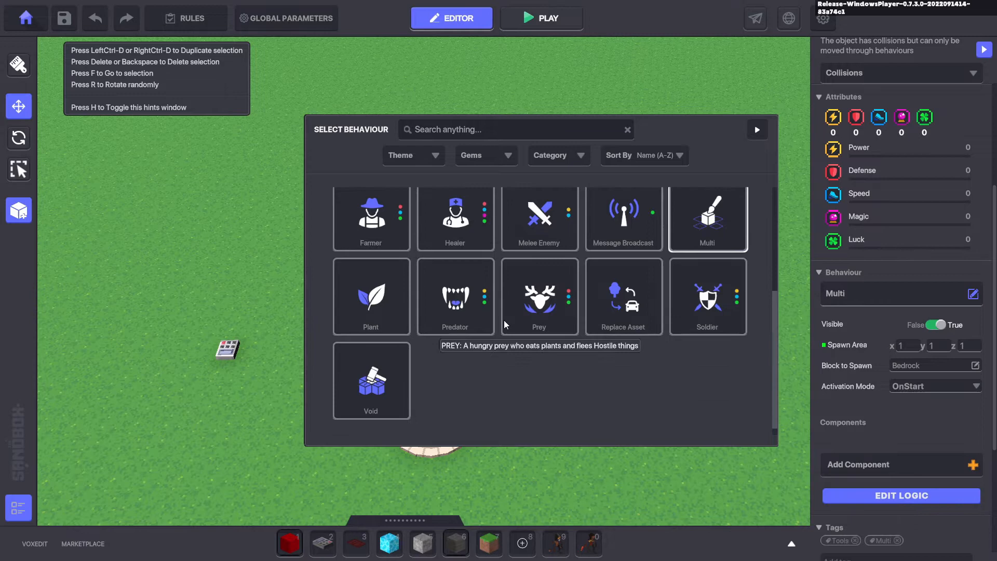
{"action": "left_click", "coordinate": [398, 301]}
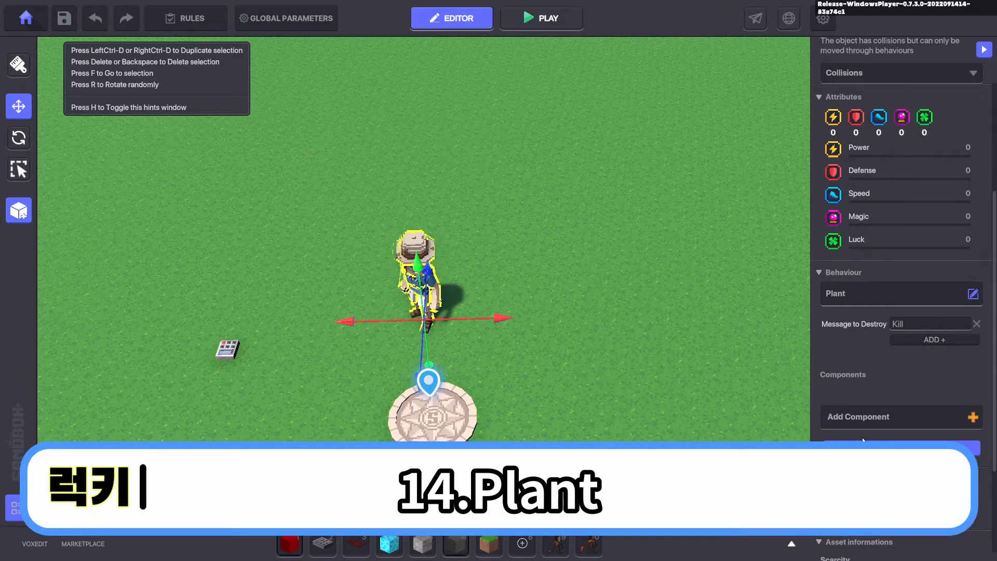
{"action": "scroll", "coordinate": [907, 383], "scroll_direction": "down", "scroll_amount": 1}
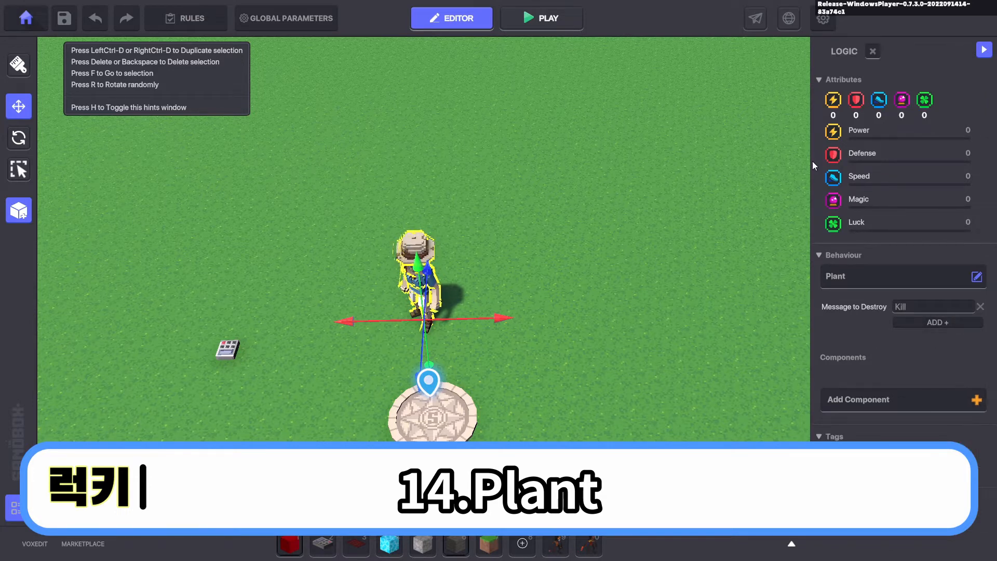
Change the archeologist's behaviour from Plant to Predator
{"action": "left_click", "coordinate": [852, 278]}
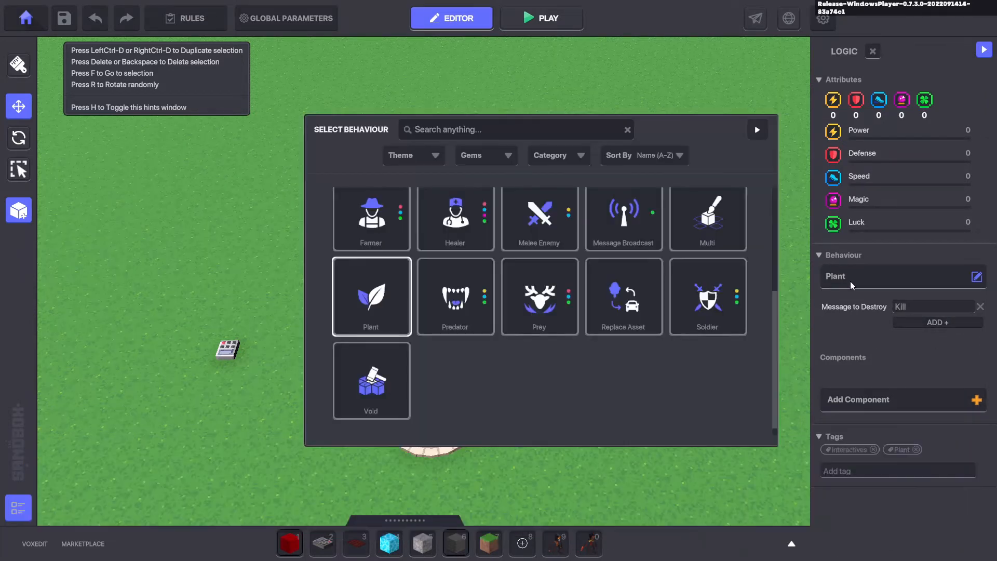
{"action": "left_click", "coordinate": [467, 316]}
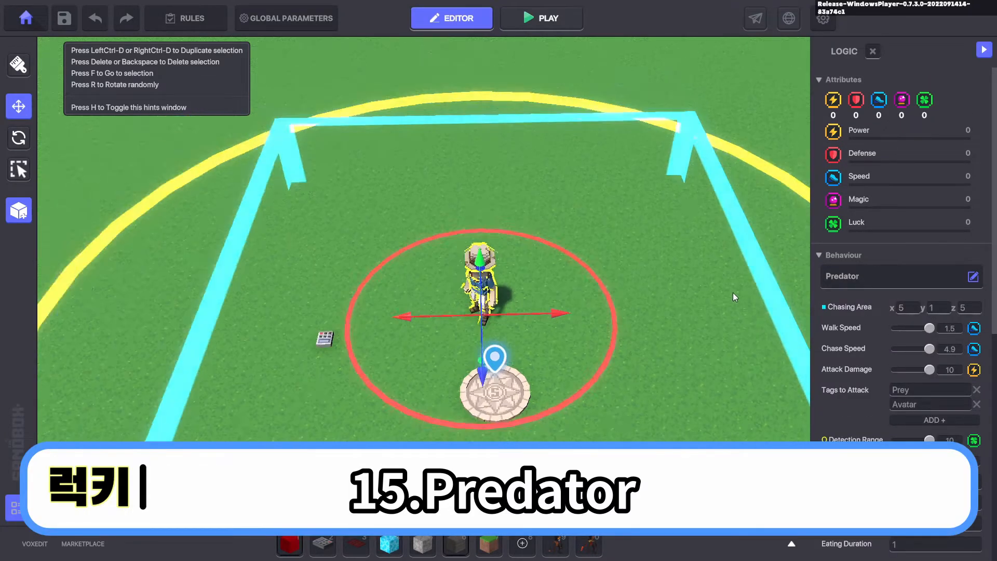
{"action": "scroll", "coordinate": [733, 296], "scroll_direction": "down", "scroll_amount": 3}
{"action": "scroll", "coordinate": [986, 298], "scroll_direction": "down", "scroll_amount": 5}
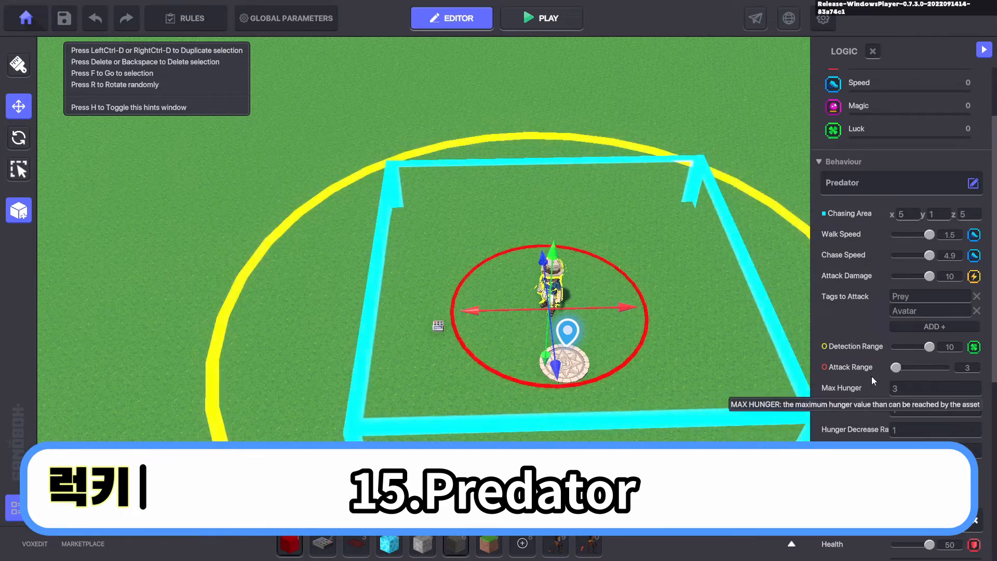
Set the Predator behaviour's Max Hunger and Hunger Decrease Rate both to 100,000 and deselect the archeologist
{"action": "left_click", "coordinate": [927, 387]}
{"action": "type", "text": "1"}
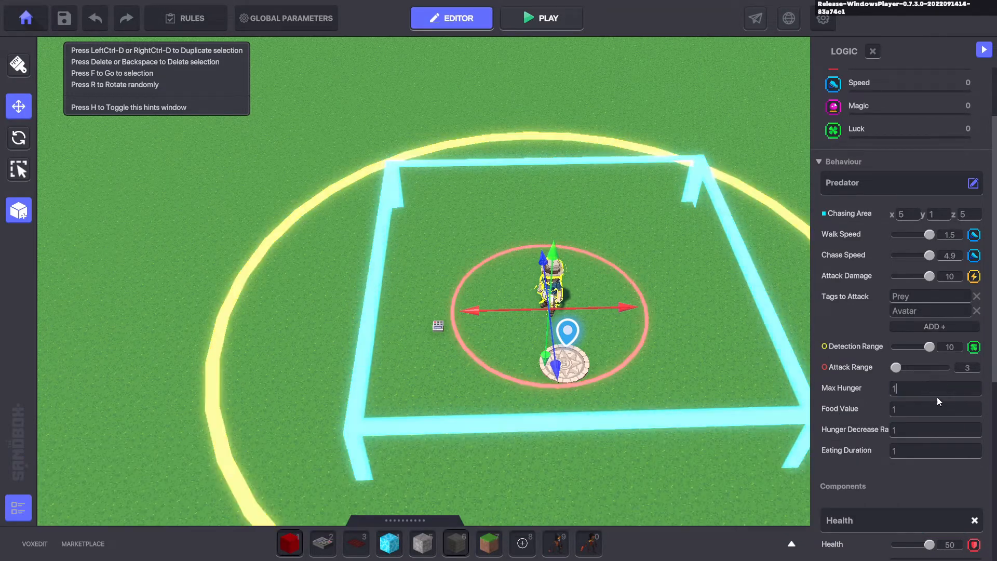
{"action": "type", "text": "00,000"}
{"action": "left_click", "coordinate": [917, 431]}
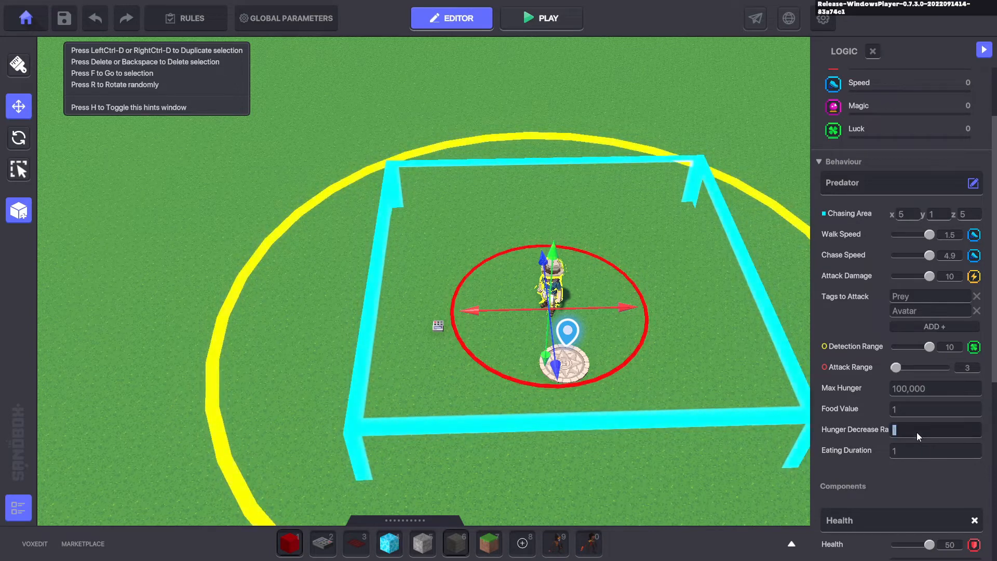
{"action": "type", "text": "100000"}
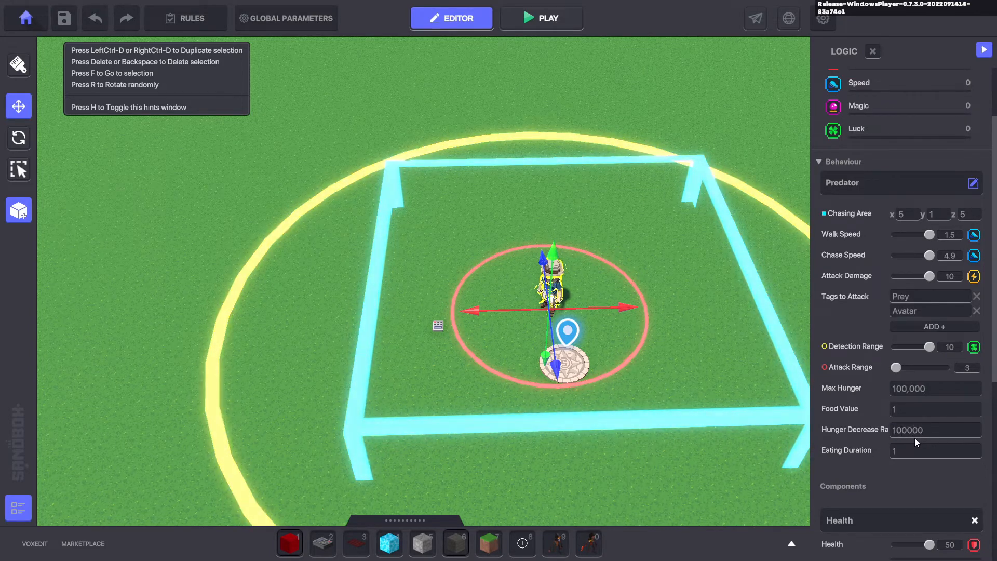
{"action": "left_click", "coordinate": [625, 250]}
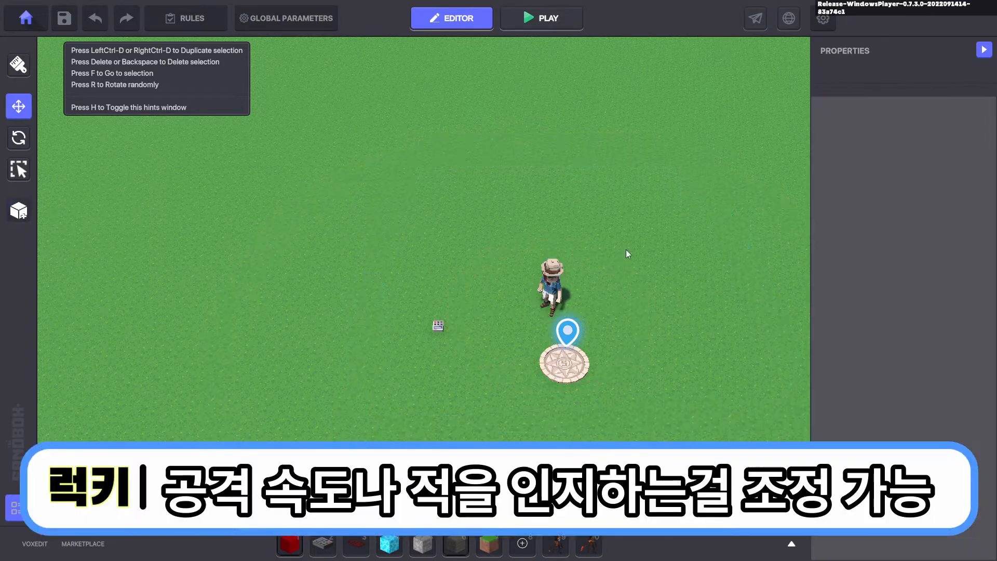
Play-test the Predator behaviour by moving the avatar around the archeologist, return to editing and reselect the archeologist
{"action": "left_click", "coordinate": [550, 21]}
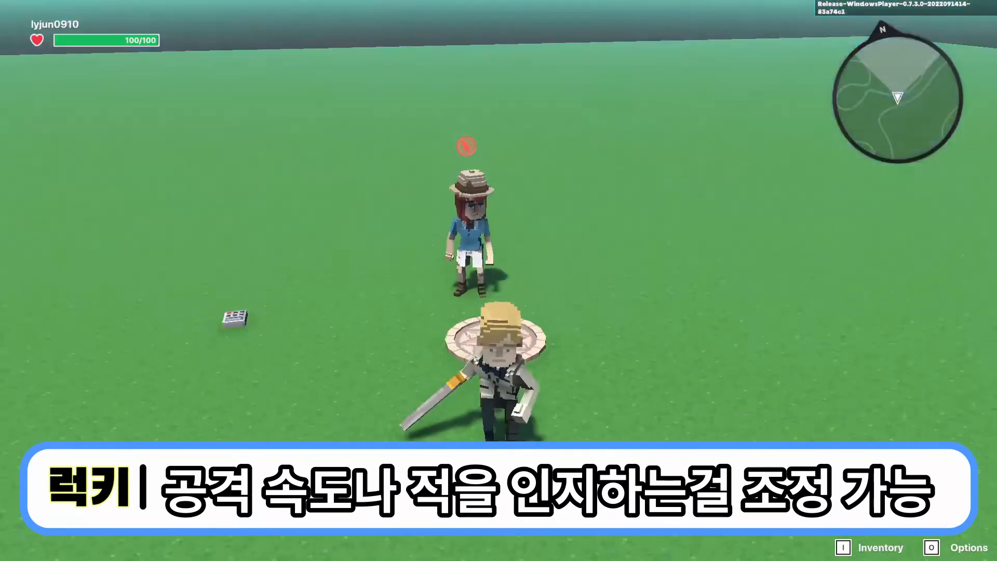
{"action": "key", "text": "a"}
{"action": "key", "text": "w"}
{"action": "key", "text": "d"}
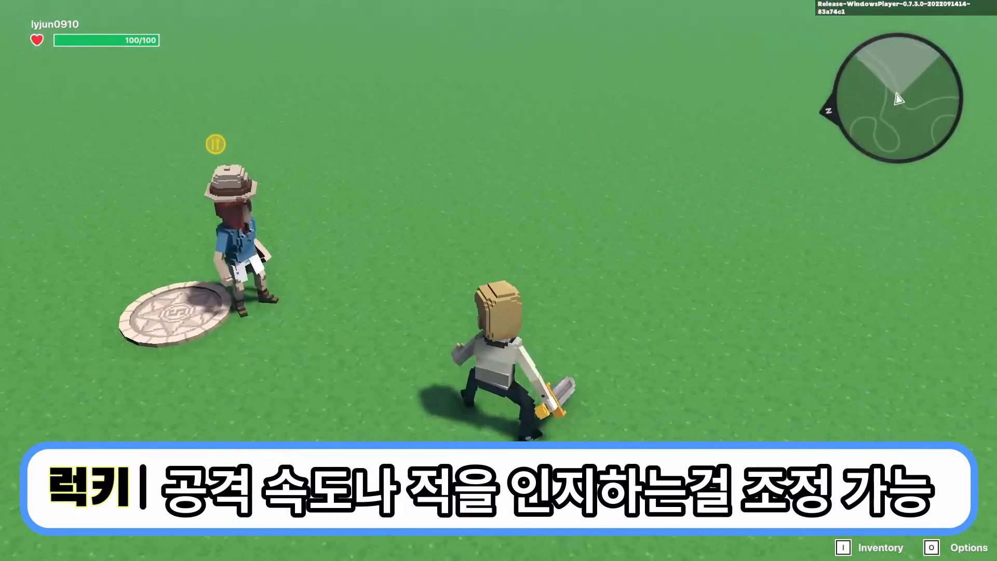
{"action": "key", "text": "a"}
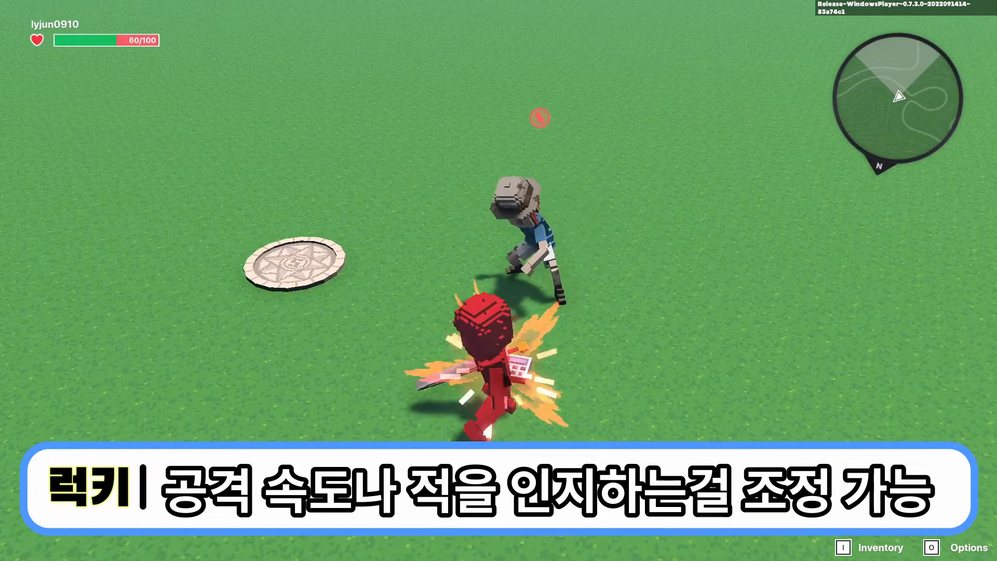
{"action": "key", "text": "Escape"}
{"action": "left_click", "coordinate": [560, 286]}
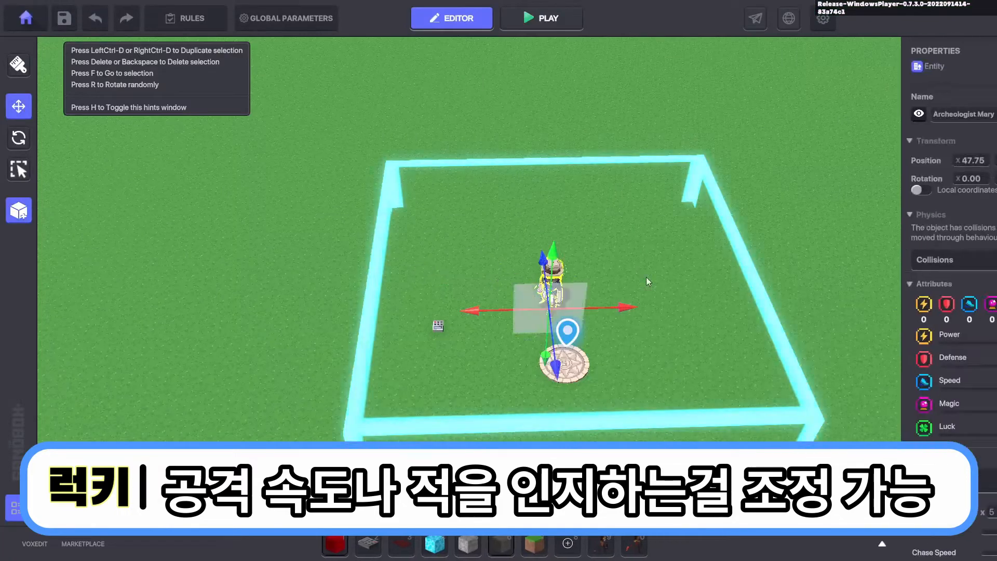
Open the archeologist's detailed logic settings, change the behaviour from Predator to Prey and review the Prey parameters
{"action": "scroll", "coordinate": [989, 295], "scroll_direction": "down", "scroll_amount": 10}
{"action": "scroll", "coordinate": [981, 294], "scroll_direction": "down", "scroll_amount": 2}
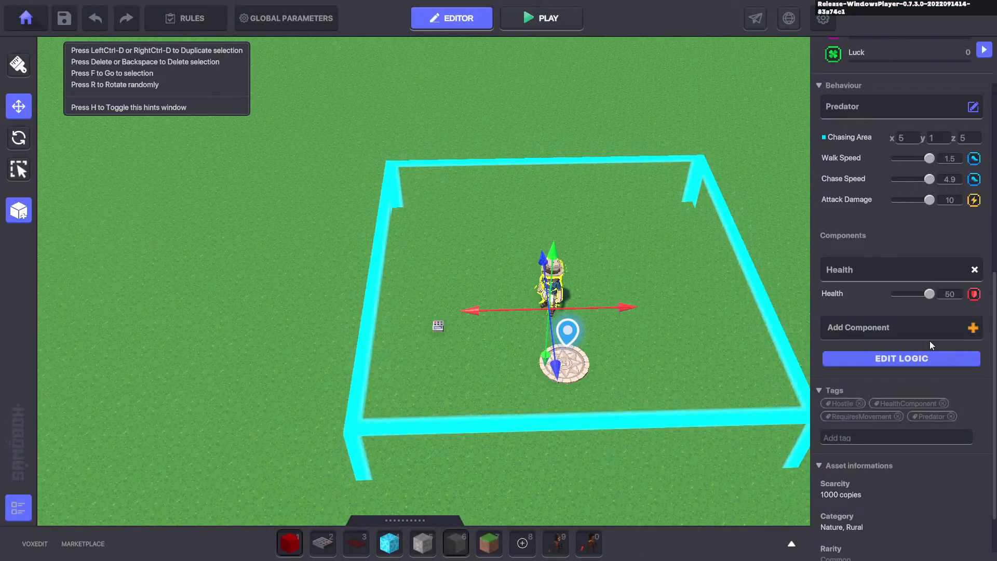
{"action": "left_click", "coordinate": [909, 359]}
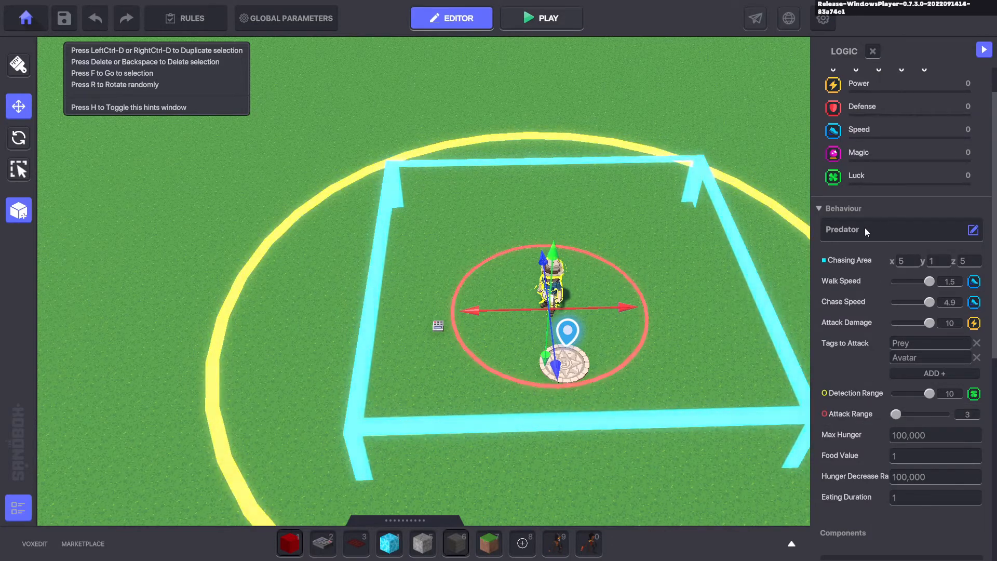
{"action": "left_click", "coordinate": [865, 229]}
{"action": "left_click", "coordinate": [567, 314]}
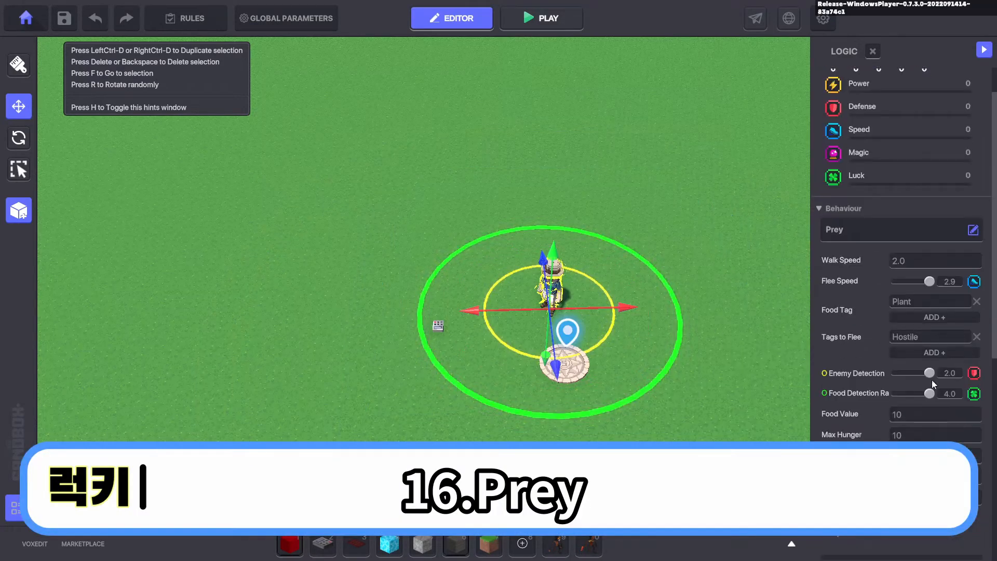
{"action": "mouse_move", "coordinate": [875, 372]}
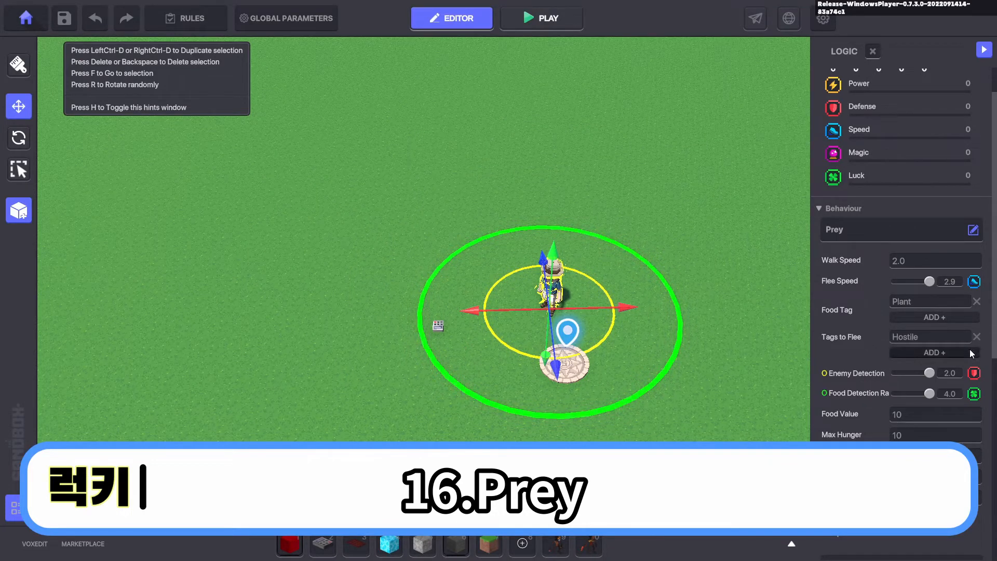
{"action": "scroll", "coordinate": [913, 366], "scroll_direction": "down", "scroll_amount": 2}
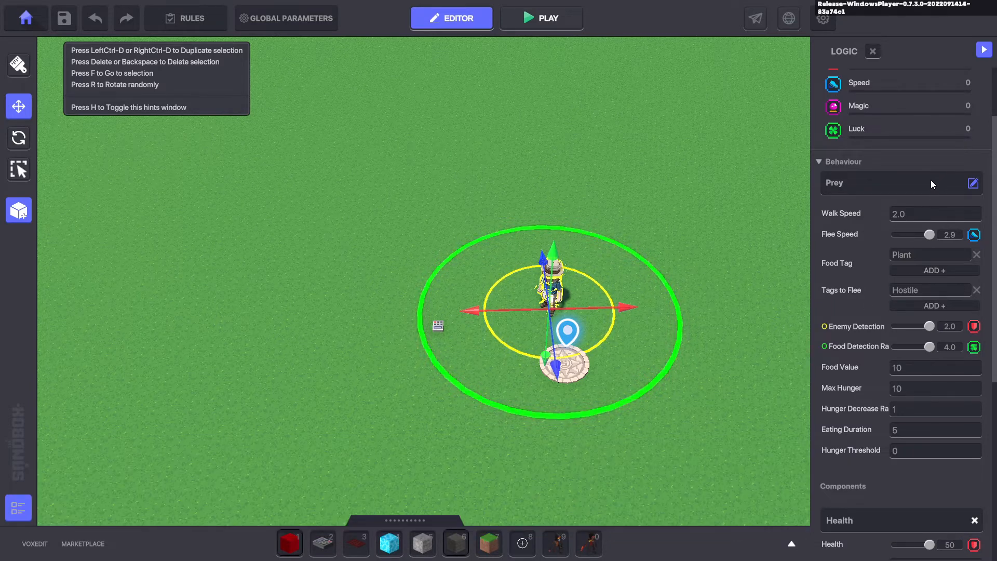
Change the archeologist's behaviour from Prey to Replace Asset
{"action": "left_click", "coordinate": [929, 182]}
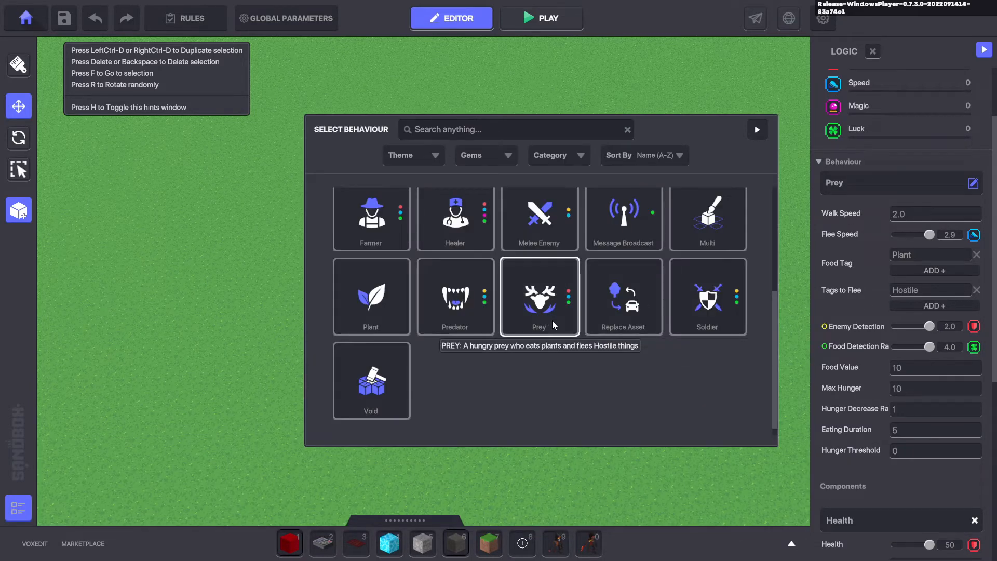
{"action": "scroll", "coordinate": [604, 280], "scroll_direction": "up", "scroll_amount": 1}
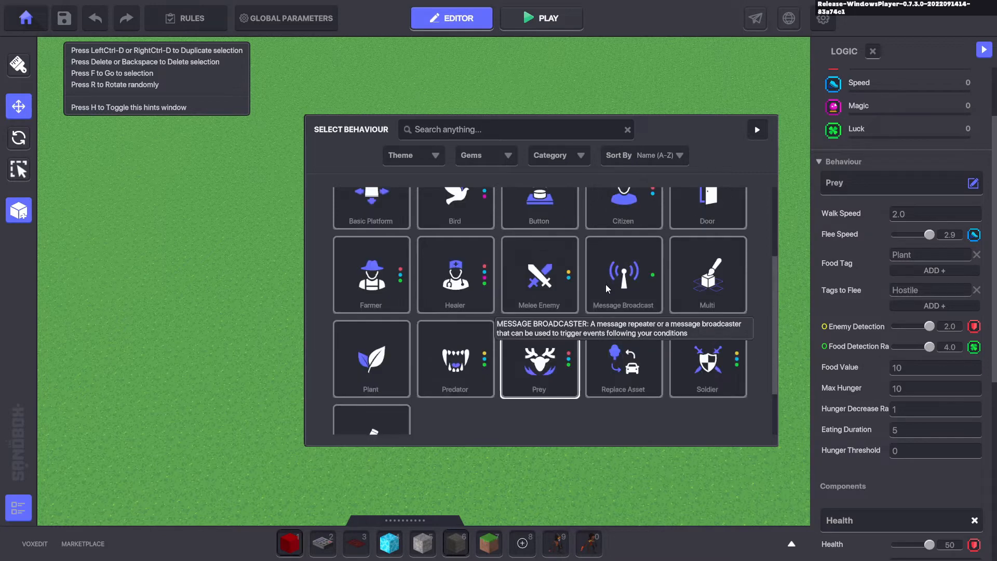
{"action": "left_click", "coordinate": [640, 352]}
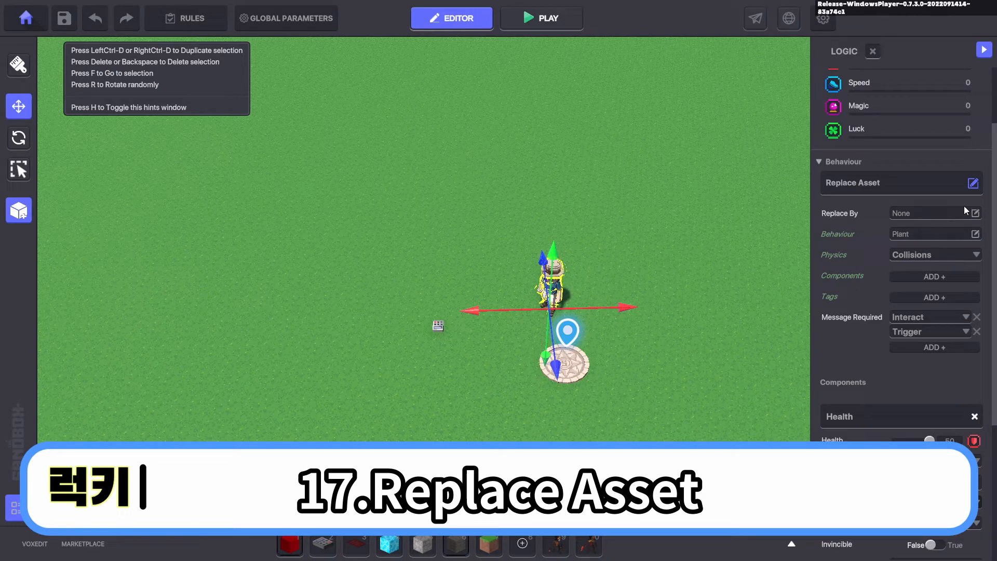
Set the Replace Asset behaviour's Replace By asset to the Moon and star dragon
{"action": "left_click", "coordinate": [945, 219]}
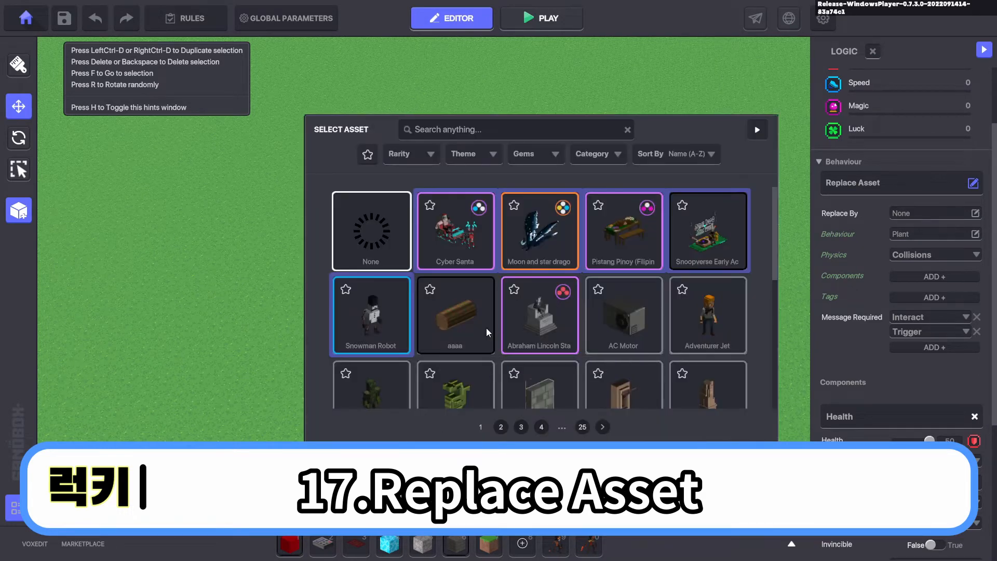
{"action": "scroll", "coordinate": [486, 328], "scroll_direction": "down", "scroll_amount": 6}
{"action": "scroll", "coordinate": [475, 372], "scroll_direction": "up", "scroll_amount": 6}
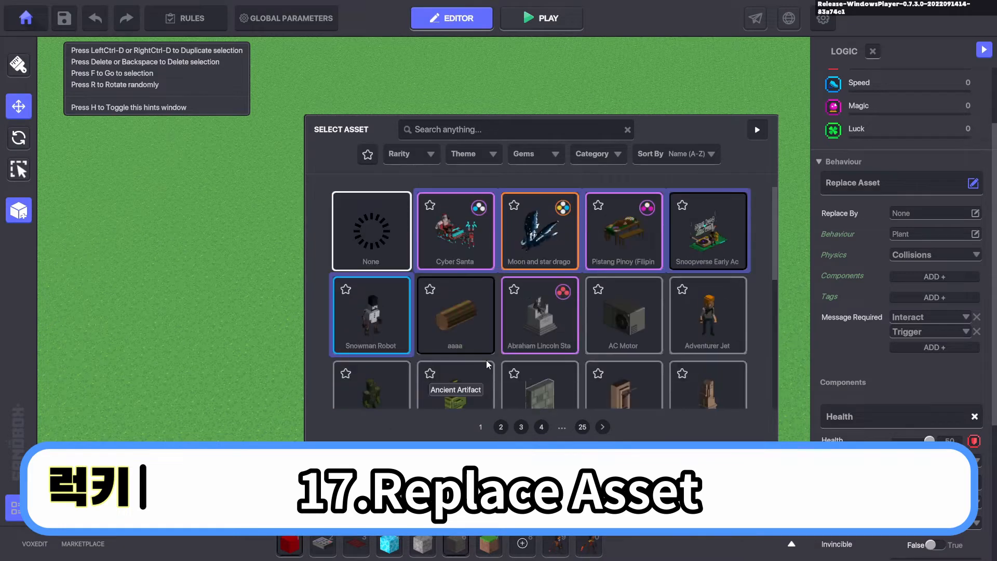
{"action": "left_click", "coordinate": [539, 231]}
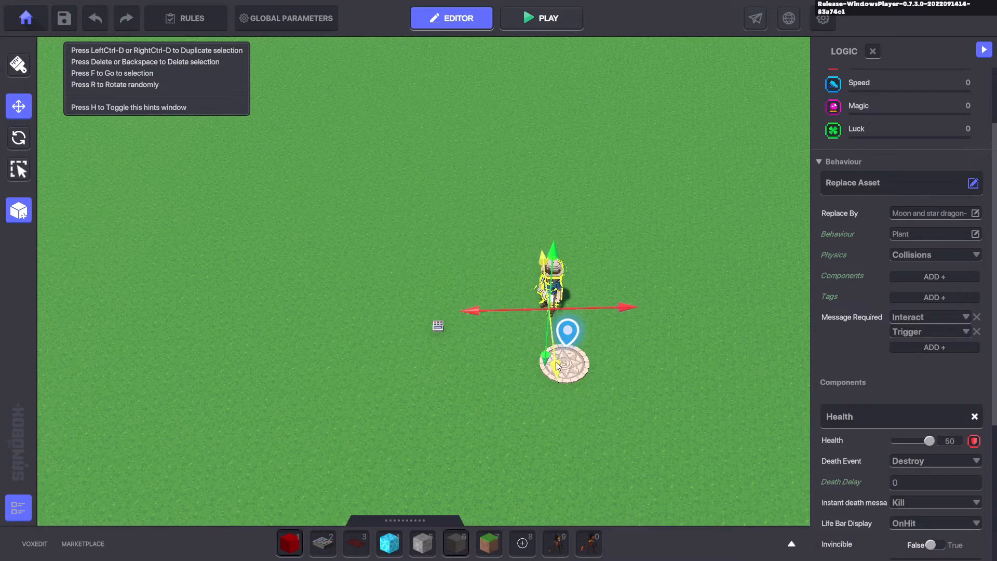
Move the archeologist farther from the spawn point and briefly play-test the scene by walking the avatar towards it
{"action": "left_click_drag", "start_coordinate": [557, 365], "coordinate": [566, 294]}
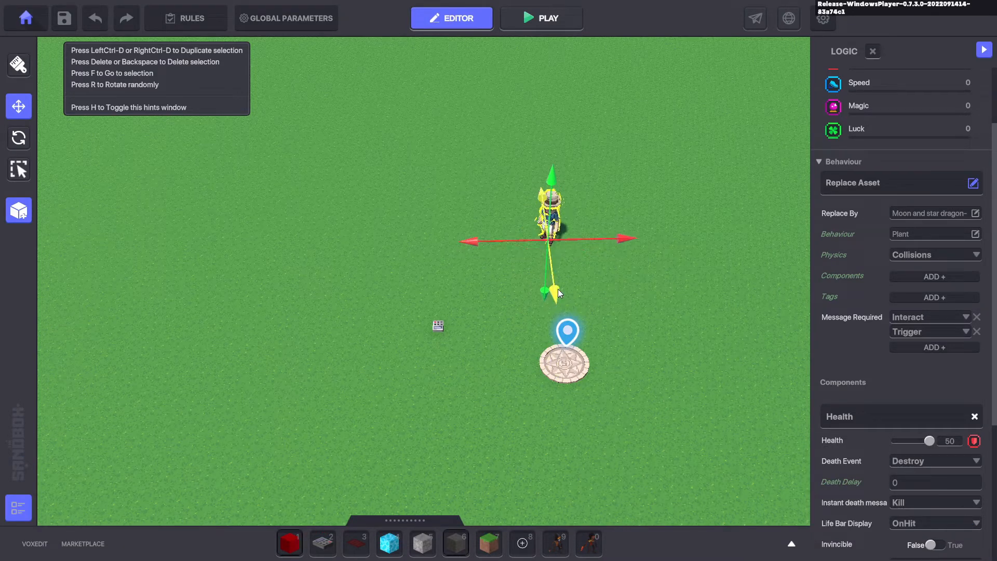
{"action": "left_click", "coordinate": [585, 81]}
{"action": "left_click", "coordinate": [555, 26]}
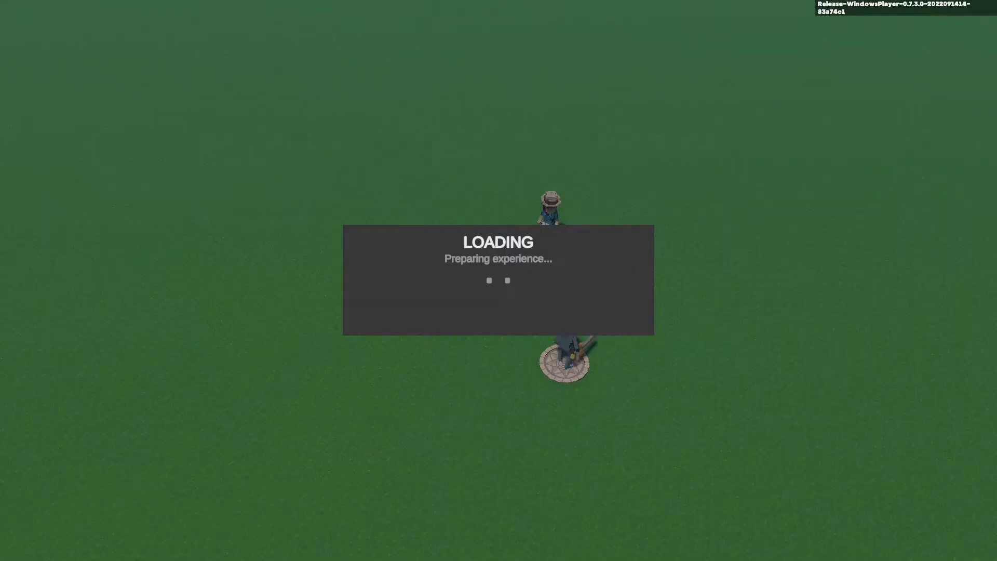
{"action": "key", "text": "a"}
{"action": "key", "text": "w"}
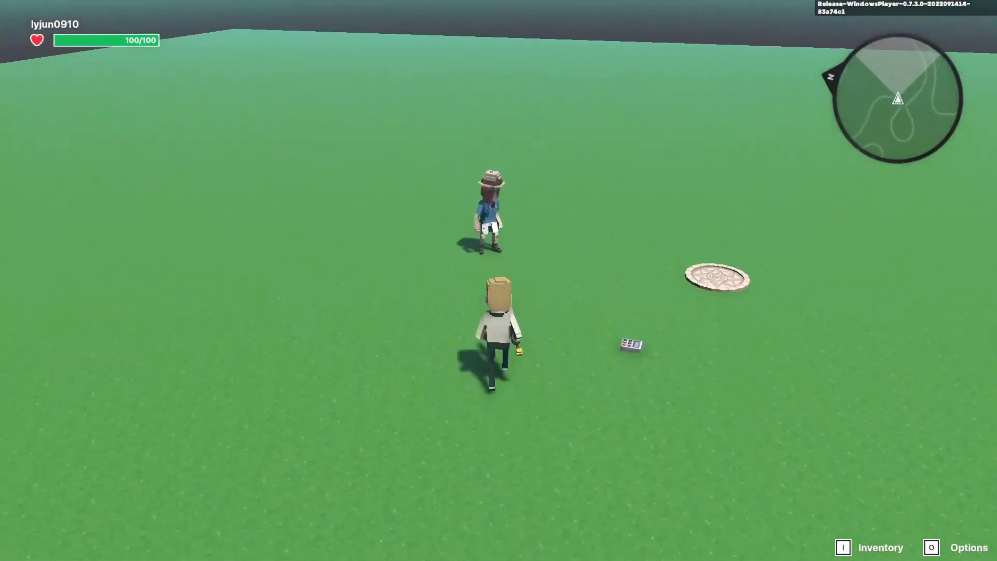
{"action": "key", "text": "s"}
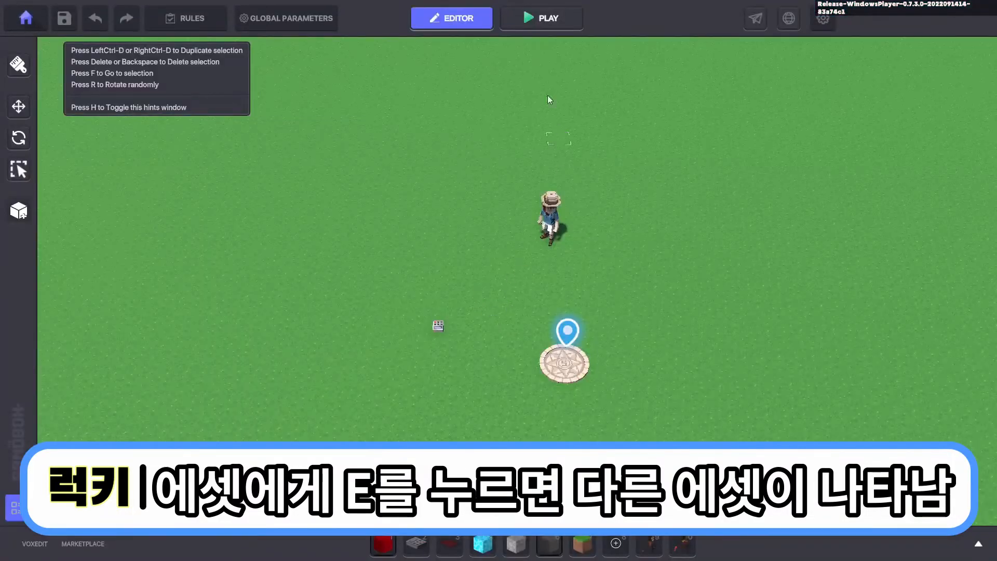
Play-test the scene, interact with the archeologist to trigger the asset replacement, and run the avatar around the dragon that replaces it
{"action": "left_click", "coordinate": [543, 20]}
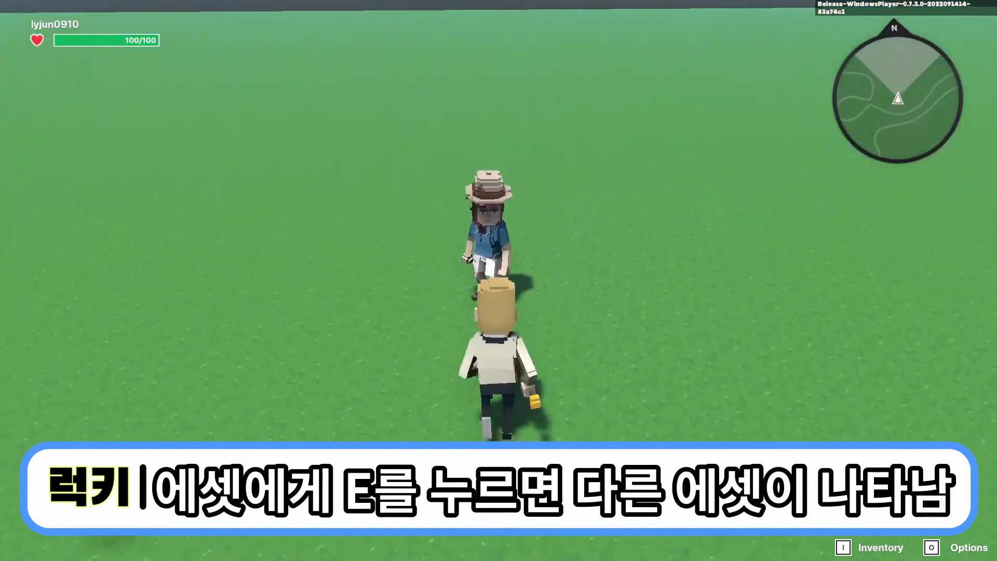
{"action": "key", "text": "e"}
{"action": "key", "text": "s"}
{"action": "key", "text": "a"}
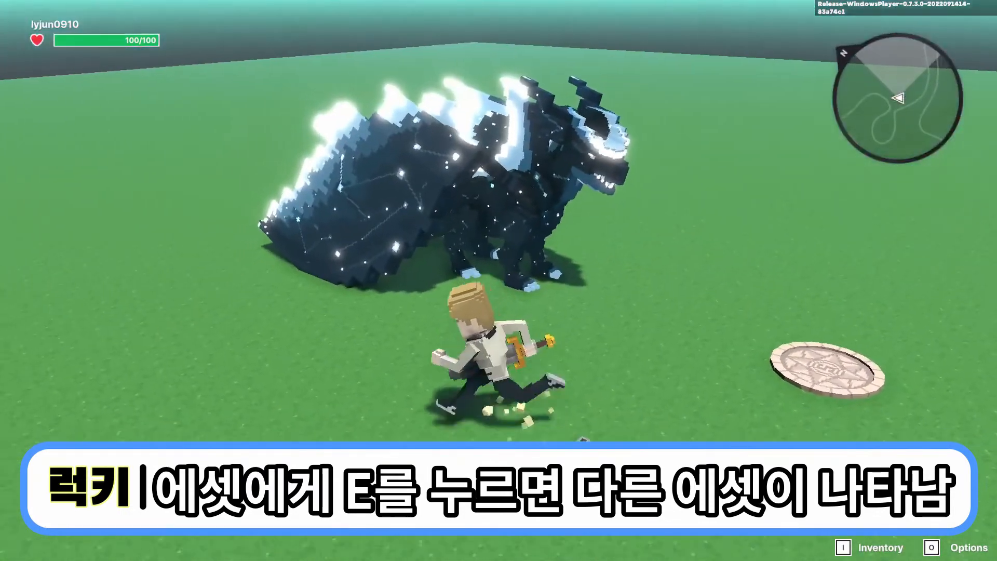
{"action": "key", "text": "a"}
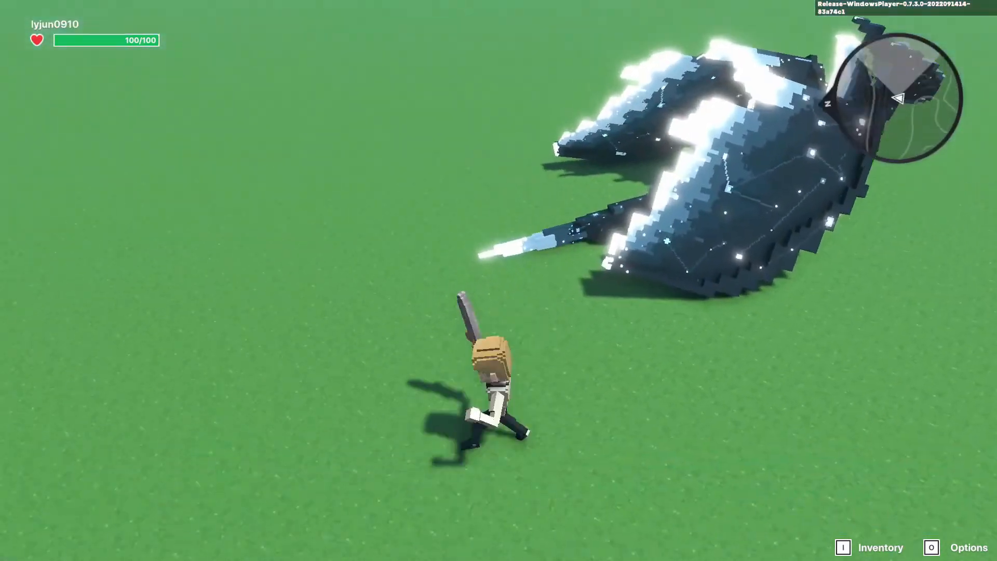
{"action": "key", "text": "a"}
{"action": "key", "text": "space"}
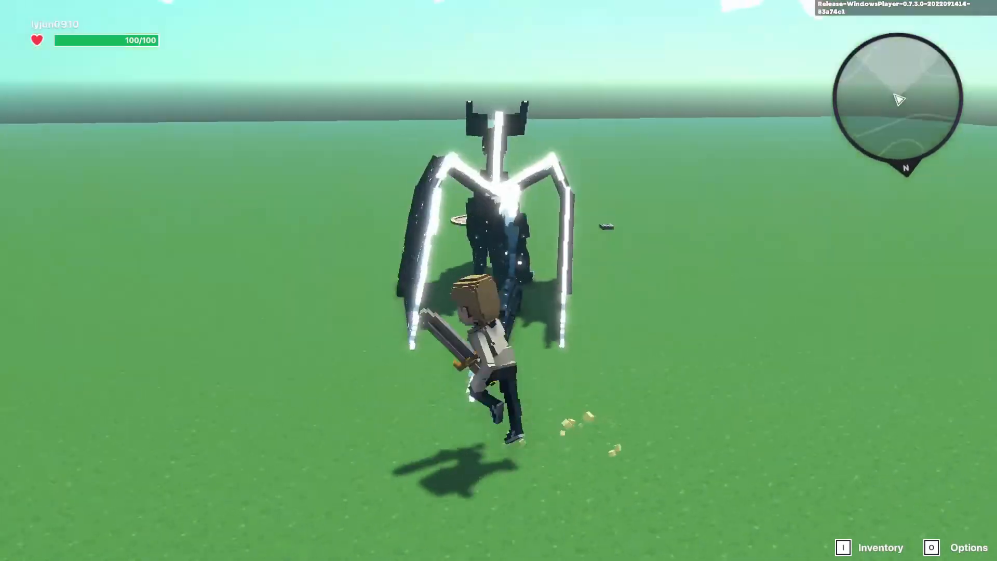
{"action": "key", "text": "a"}
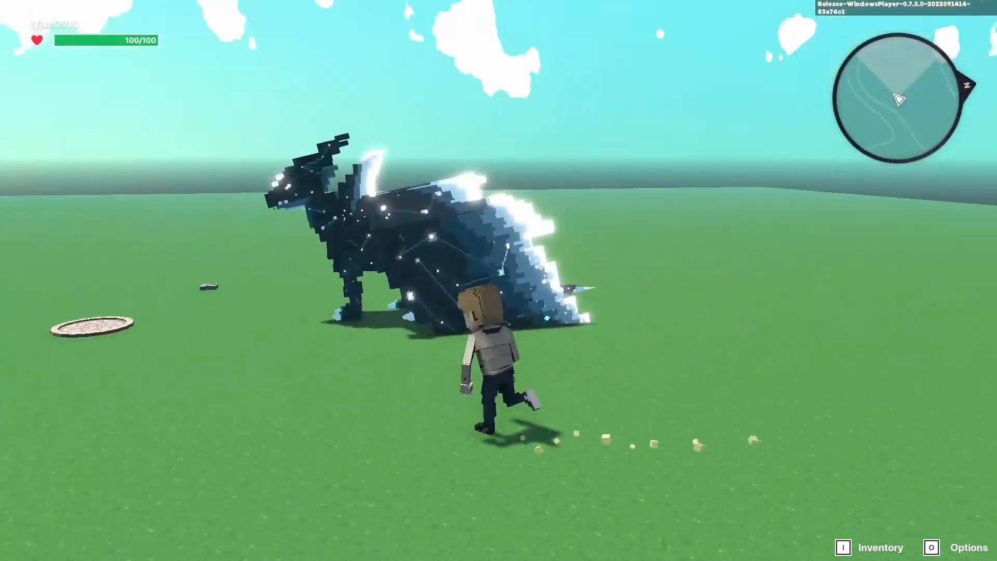
{"action": "key", "text": "a"}
{"action": "key", "text": "w"}
{"action": "key", "text": "space"}
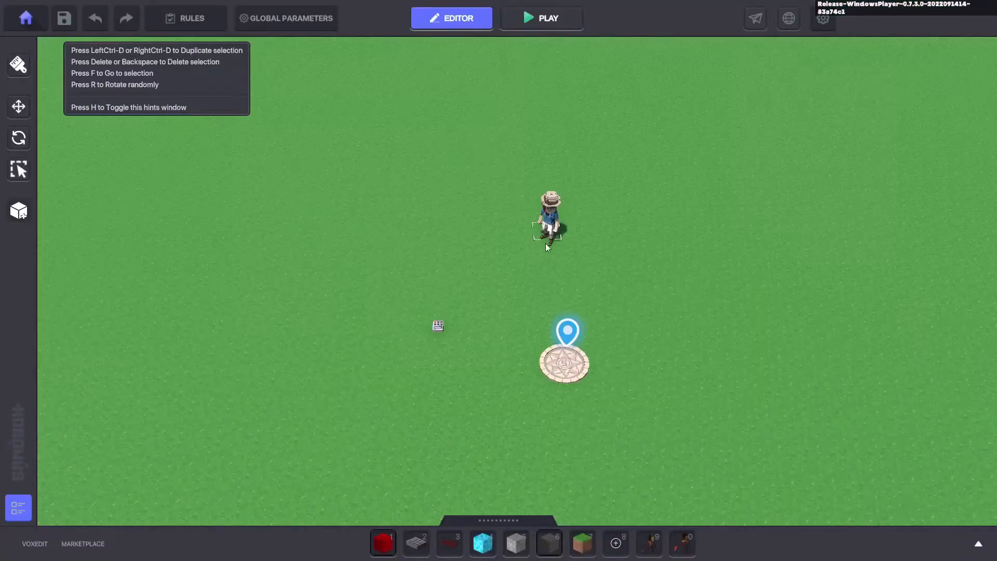
Set the behaviour assigned to the archeologist's replacement dragon to Predator, keeping Replace Asset as the main behaviour
{"action": "left_click", "coordinate": [547, 248]}
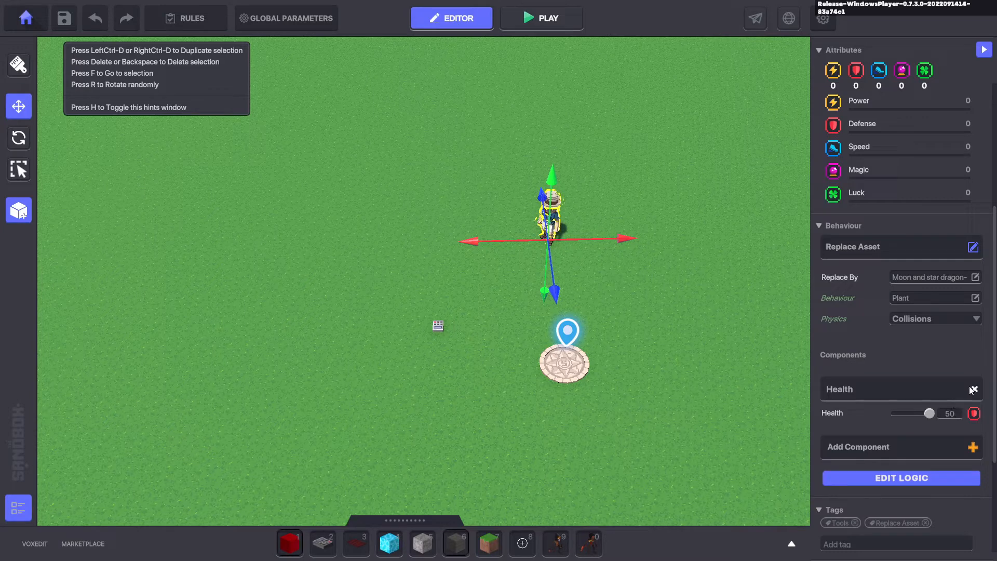
{"action": "left_click", "coordinate": [924, 254]}
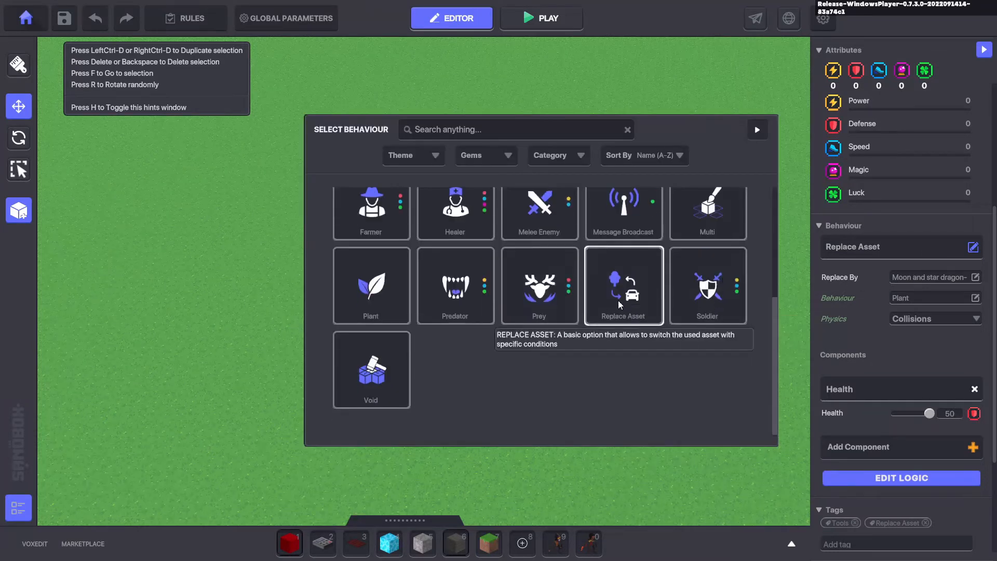
{"action": "left_click", "coordinate": [631, 300]}
{"action": "left_click", "coordinate": [930, 300]}
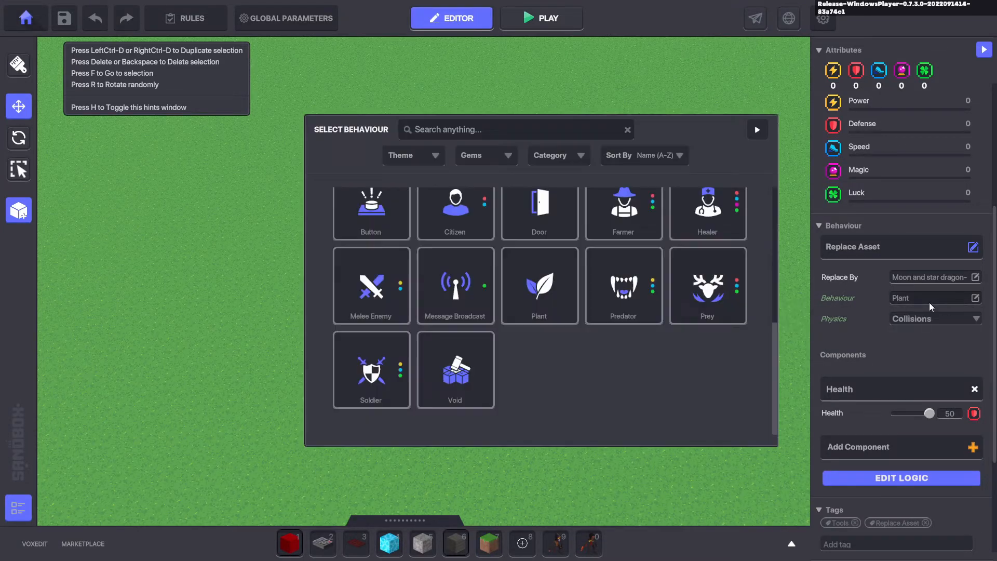
{"action": "scroll", "coordinate": [633, 335], "scroll_direction": "up", "scroll_amount": 2}
{"action": "scroll", "coordinate": [634, 342], "scroll_direction": "down", "scroll_amount": 2}
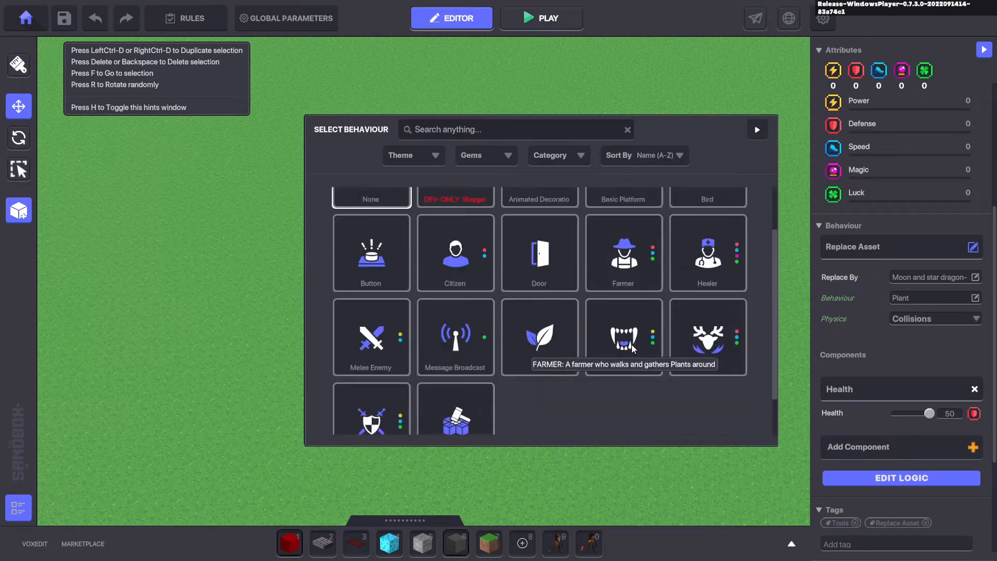
{"action": "left_click", "coordinate": [633, 297]}
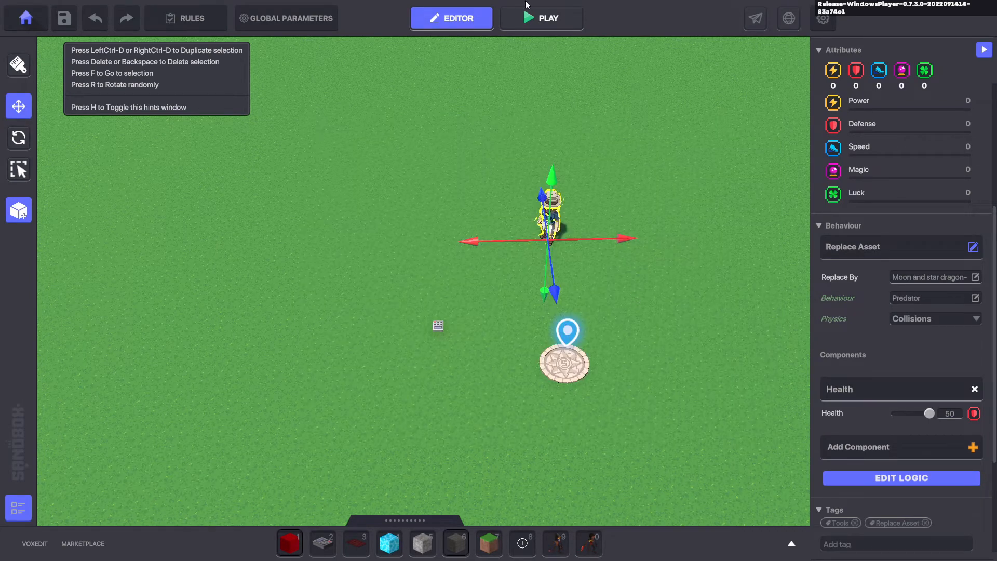
Start another play-test and trigger the archeologist's replacement by the Predator dragon
{"action": "left_click", "coordinate": [546, 15]}
{"action": "key", "text": "super"}
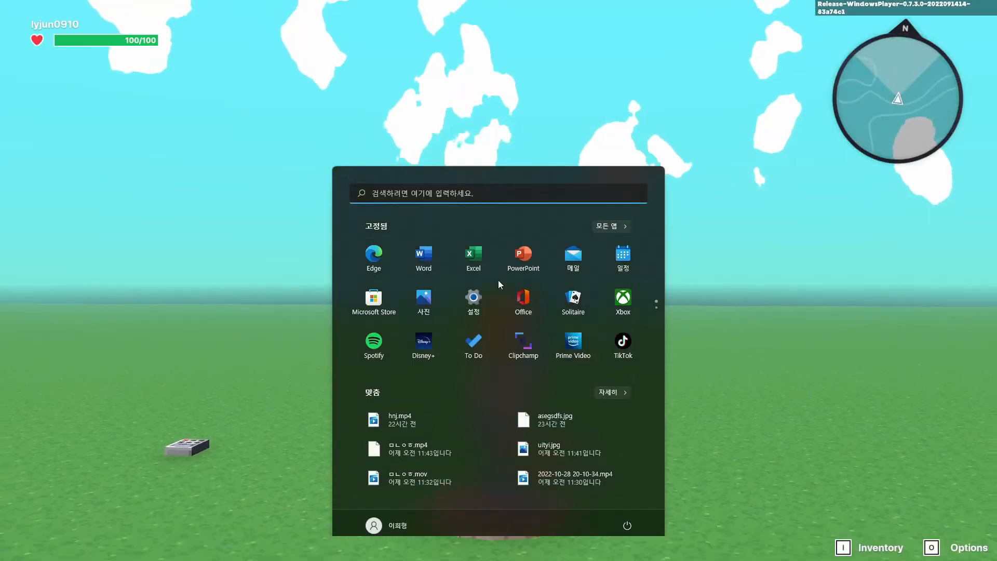
{"action": "key", "text": "super"}
{"action": "key", "text": "w"}
{"action": "key", "text": "s"}
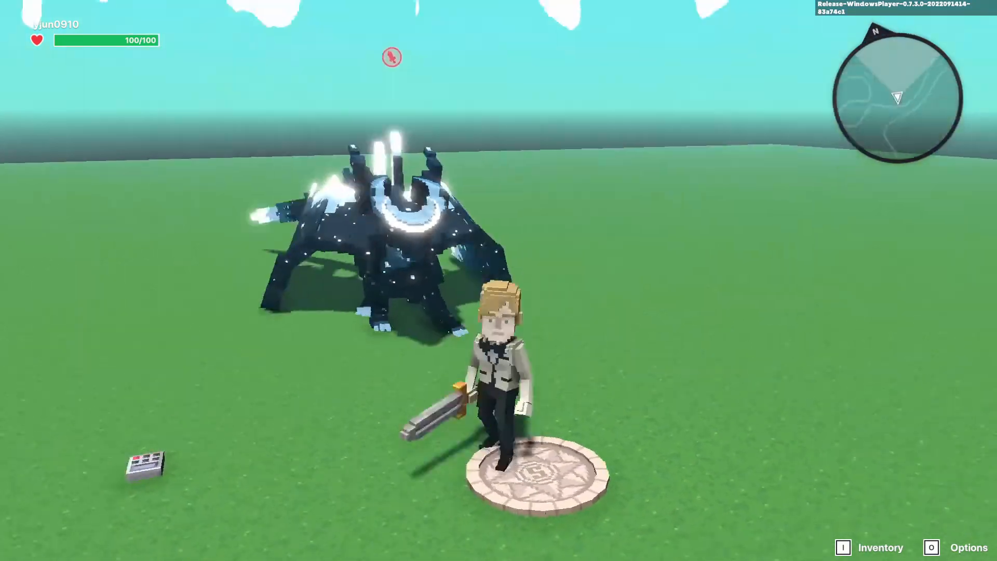
Run and jump the avatar around the Predator dragon, parry and strike at it, and return to the editor
{"action": "key", "text": "a"}
{"action": "key", "text": "s"}
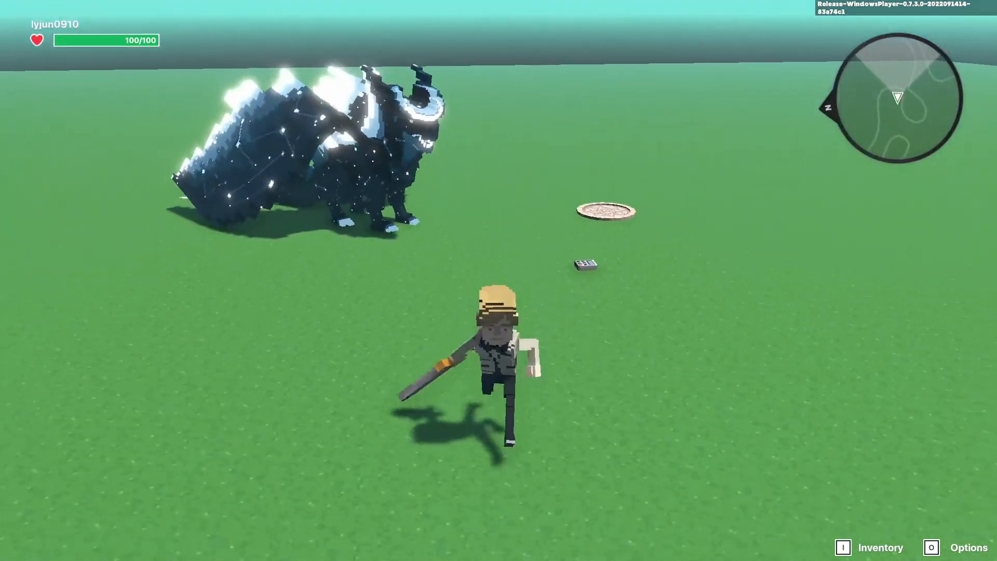
{"action": "key", "text": "w"}
{"action": "key", "text": "w"}
{"action": "key", "text": "d"}
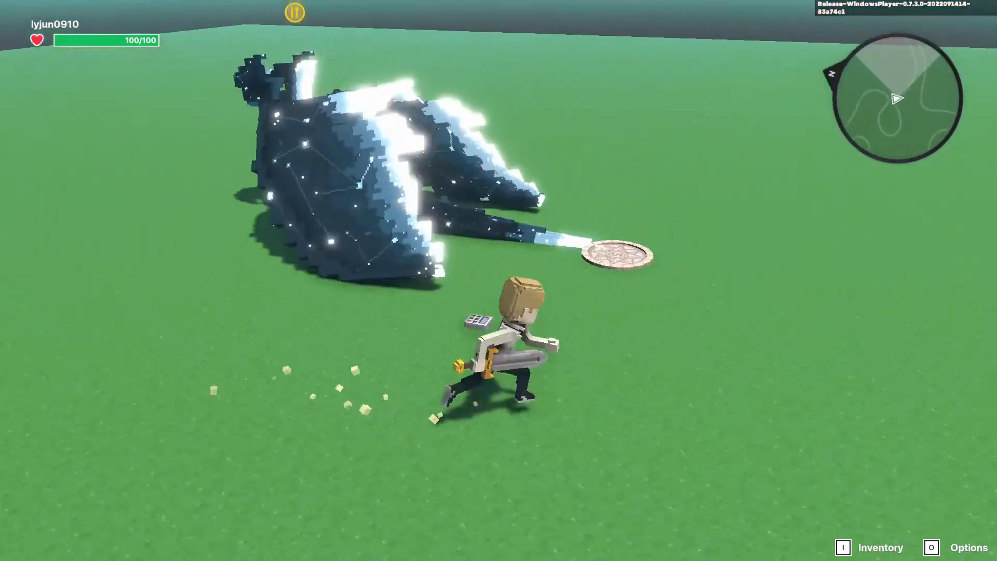
{"action": "key", "text": "w"}
{"action": "key", "text": "d"}
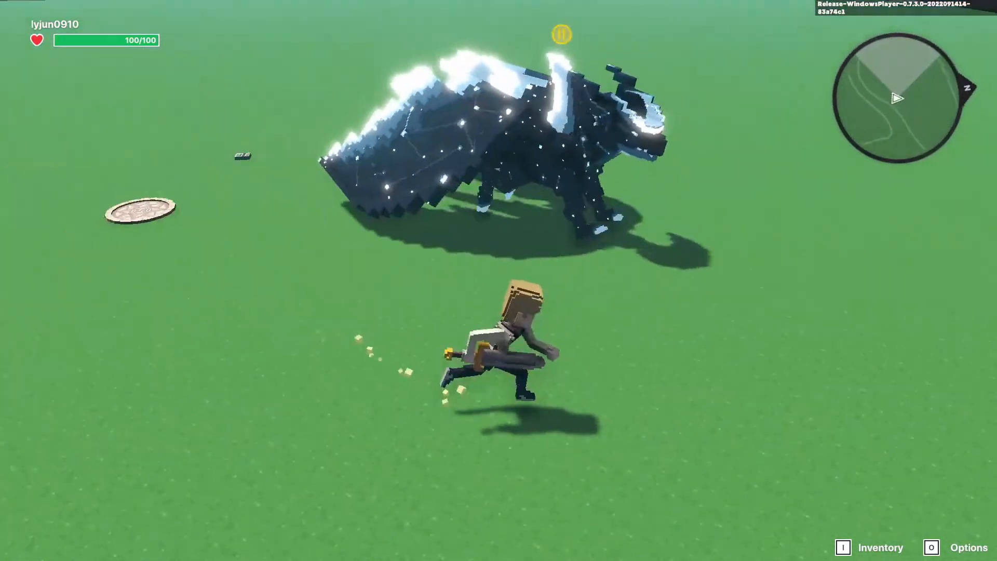
{"action": "key", "text": "space"}
{"action": "key", "text": "d"}
{"action": "right_click", "coordinate": [498, 280]}
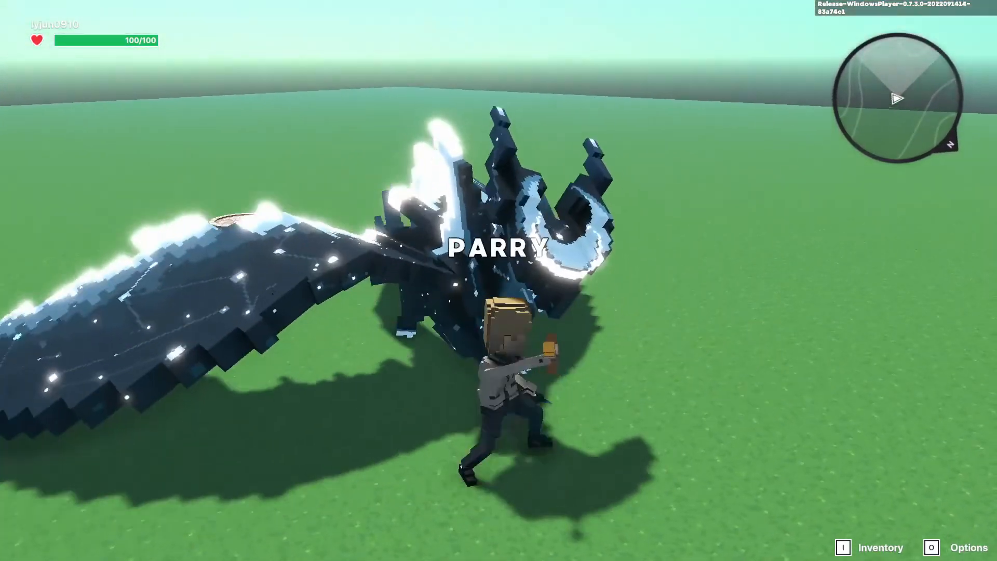
{"action": "left_click", "coordinate": [498, 281]}
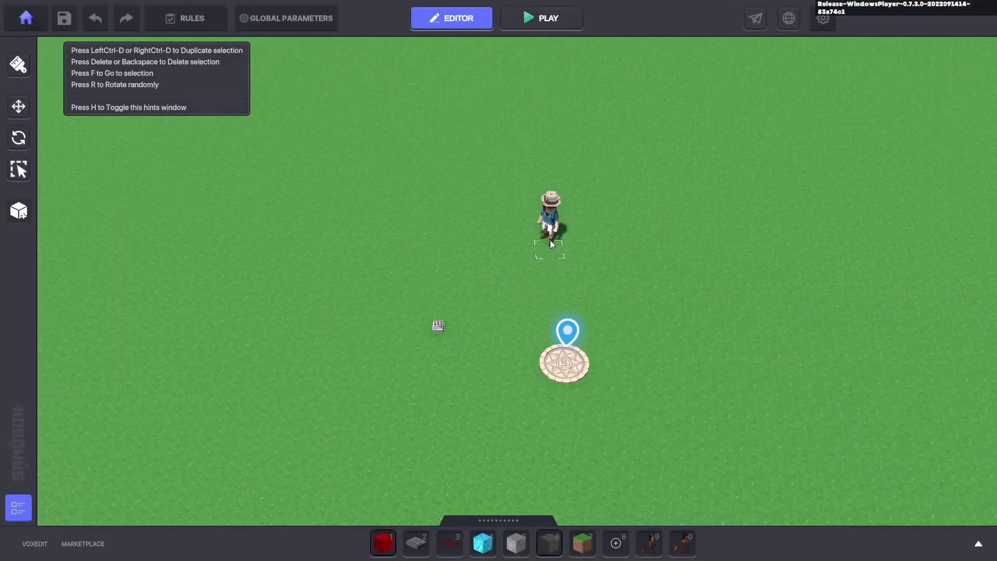
Change the archeologist's behaviour from Replace Asset to Soldier and open its detailed logic settings
{"action": "left_click", "coordinate": [550, 235]}
{"action": "left_click", "coordinate": [885, 251]}
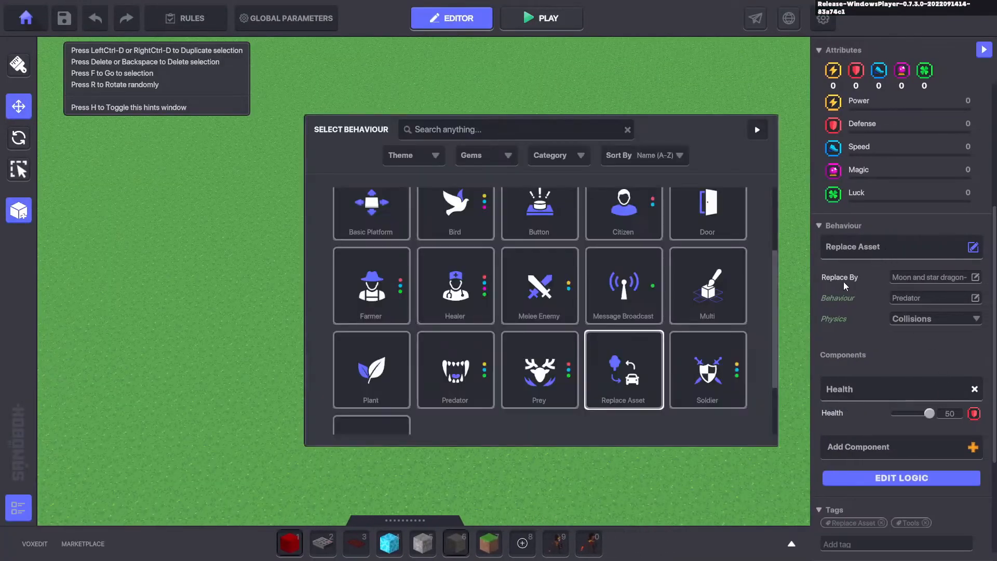
{"action": "left_click", "coordinate": [696, 360]}
{"action": "scroll", "coordinate": [912, 395], "scroll_direction": "down", "scroll_amount": 3}
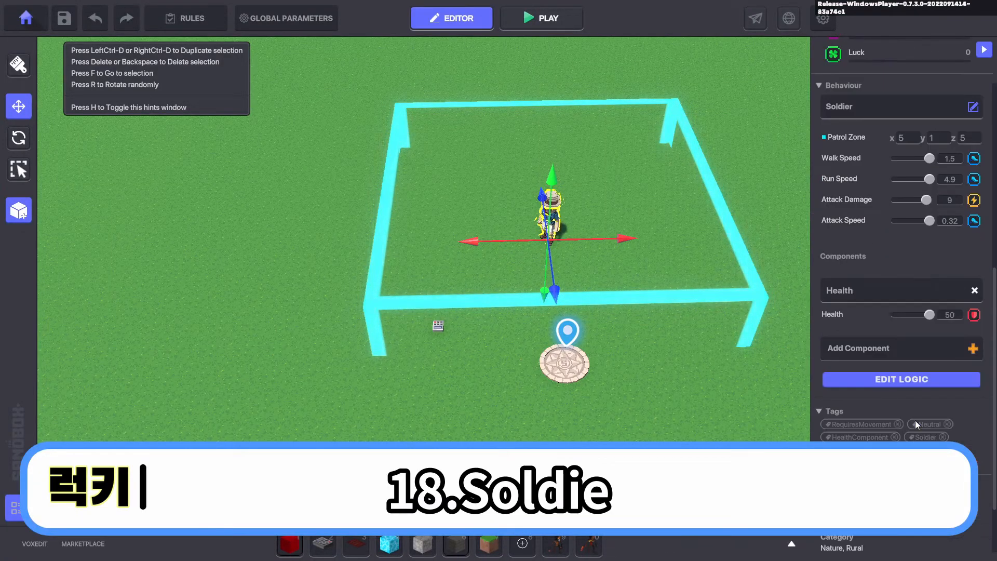
{"action": "left_click", "coordinate": [914, 381]}
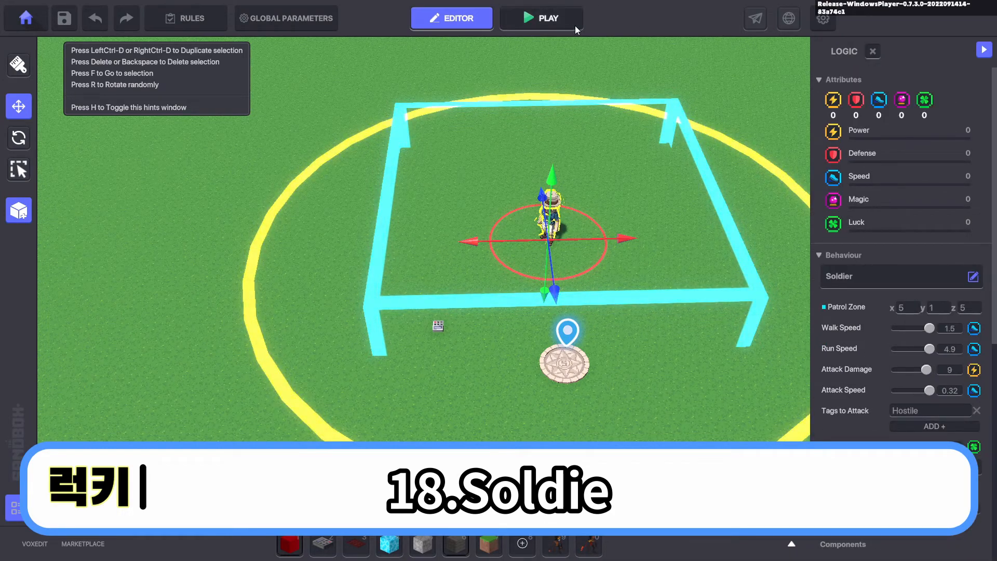
Play-test the Soldier behaviour by walking the avatar up to the archeologist and striking it with the sword
{"action": "left_click", "coordinate": [564, 17]}
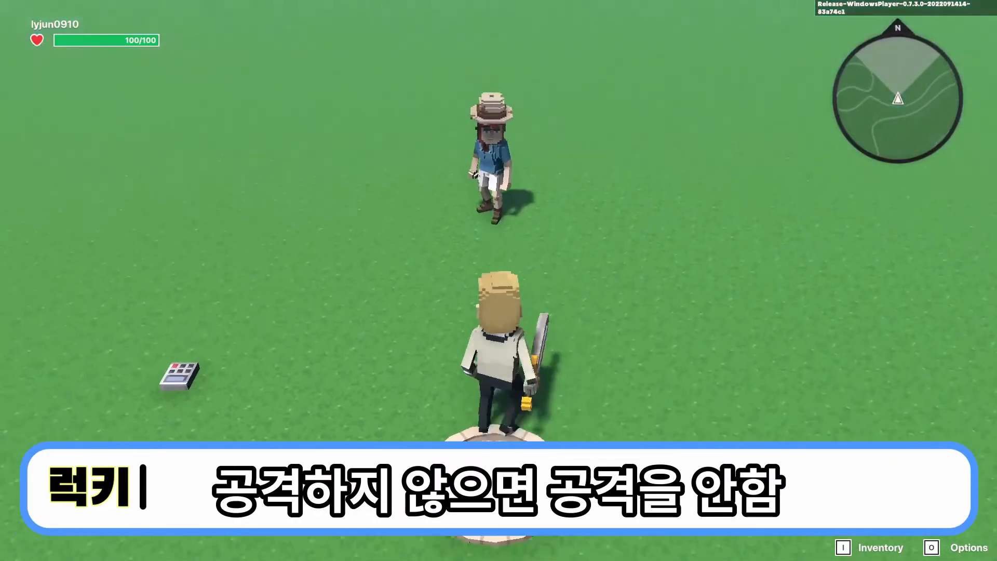
{"action": "key", "text": "w"}
{"action": "key", "text": "a"}
{"action": "left_click", "coordinate": [498, 281]}
{"action": "left_click", "coordinate": [499, 281]}
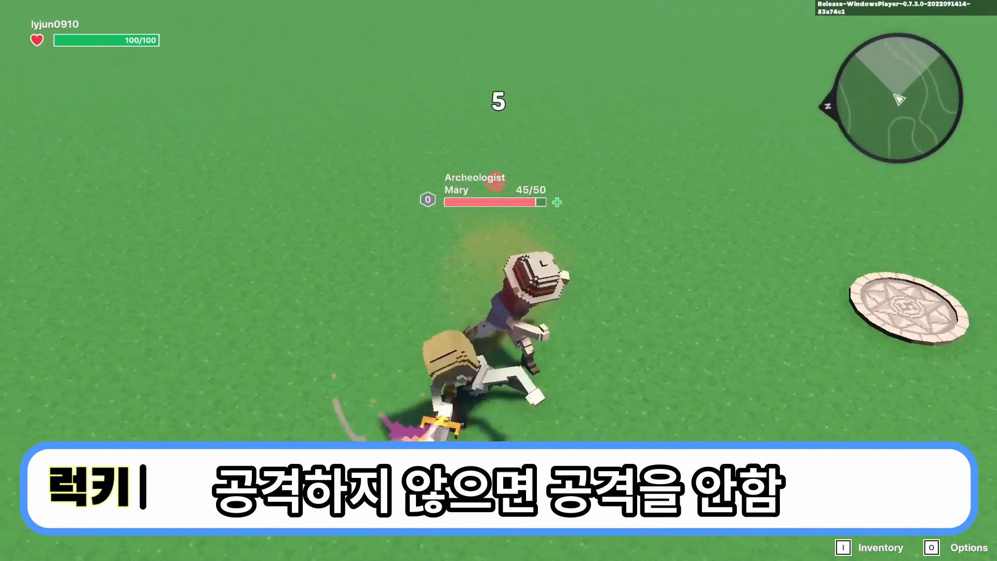
Lead the Soldier archeologist around the field, strike it again and exit the play-test
{"action": "key", "text": "s"}
{"action": "key", "text": "a"}
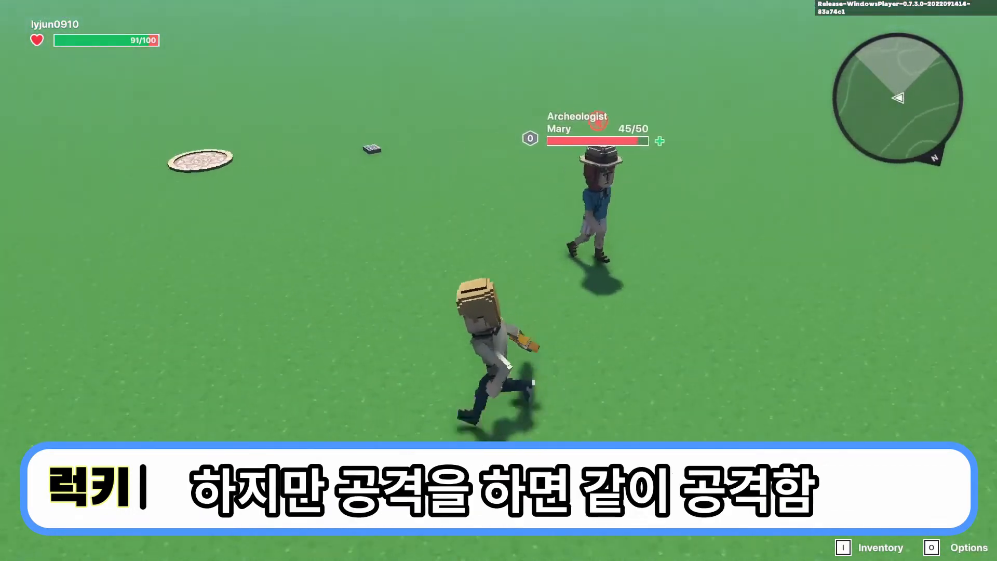
{"action": "key", "text": "a"}
{"action": "key", "text": "w"}
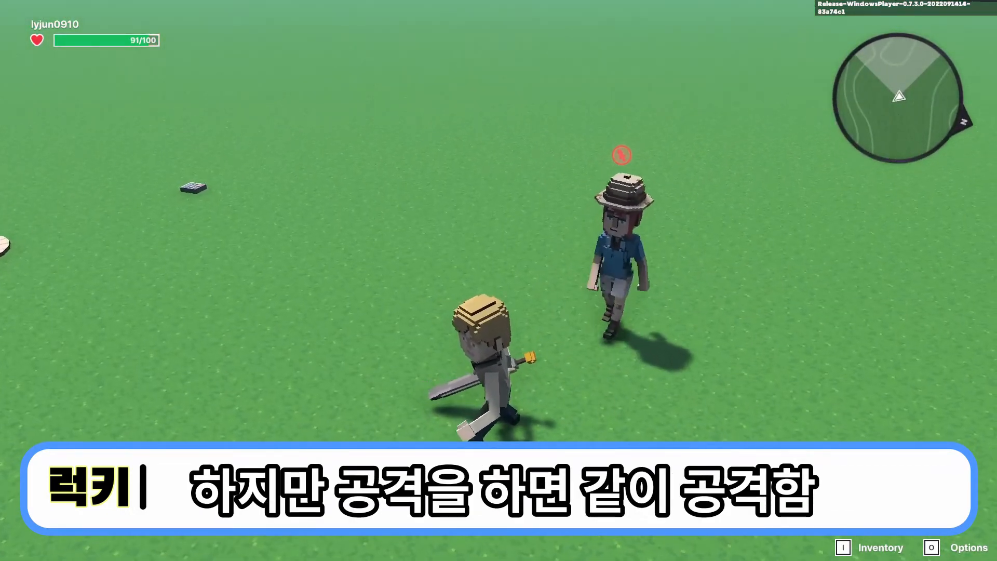
{"action": "key", "text": "s"}
{"action": "key", "text": "w"}
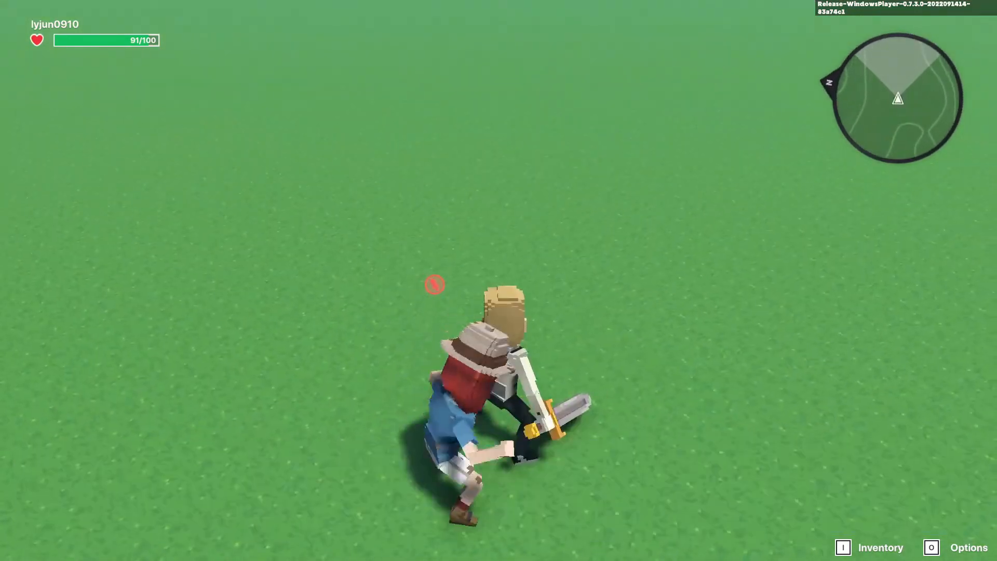
{"action": "left_click", "coordinate": [499, 280]}
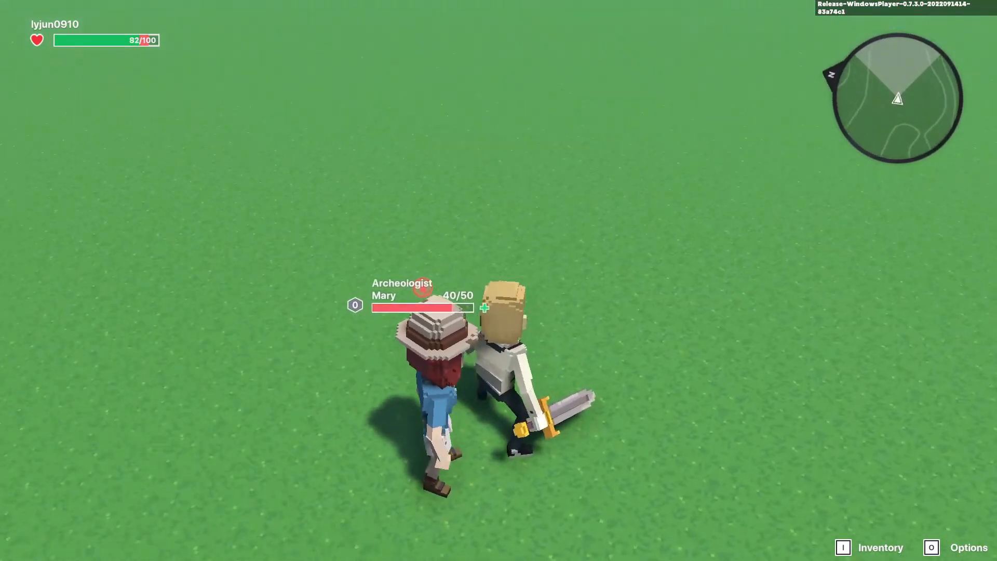
{"action": "key", "text": "Escape"}
Change the archeologist's behaviour from Soldier to Void
{"action": "left_click", "coordinate": [549, 229]}
{"action": "scroll", "coordinate": [985, 337], "scroll_direction": "down", "scroll_amount": 5}
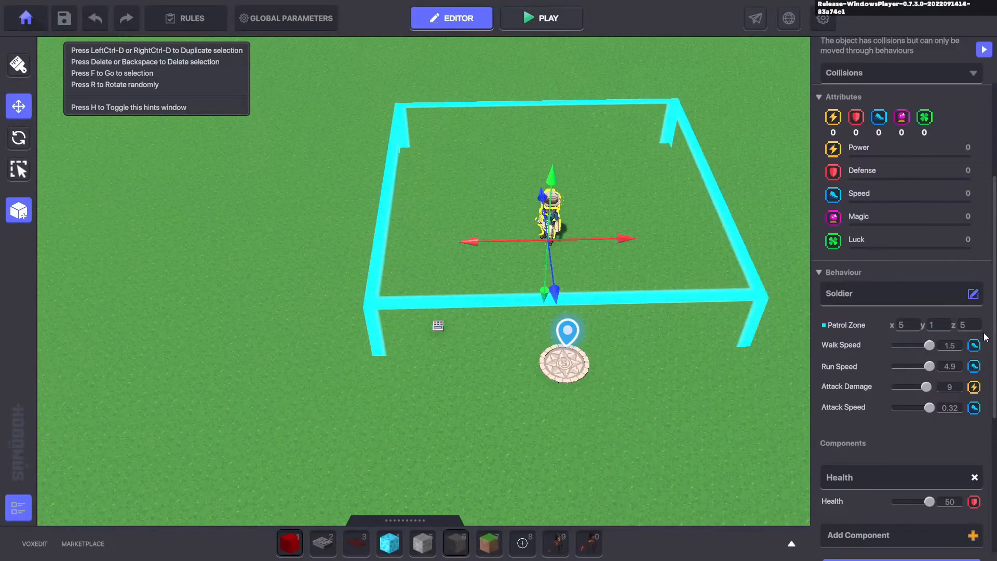
{"action": "left_click", "coordinate": [973, 294]}
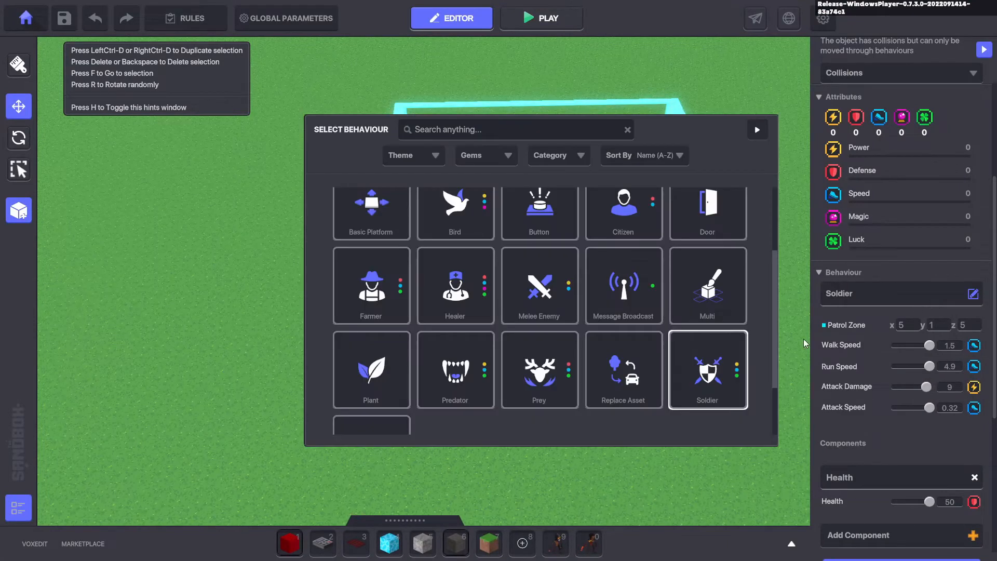
{"action": "scroll", "coordinate": [712, 372], "scroll_direction": "down", "scroll_amount": 2}
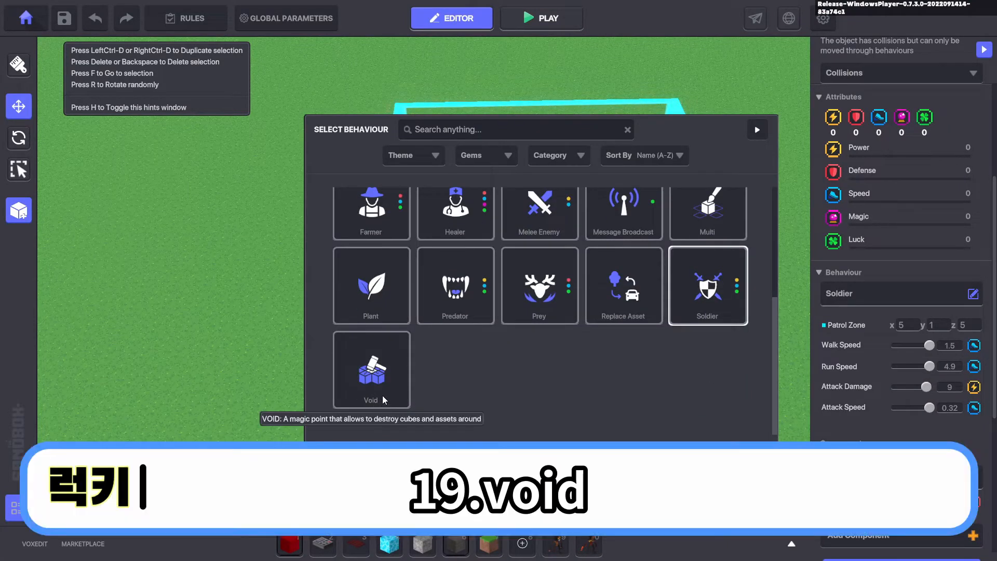
{"action": "left_click", "coordinate": [372, 370]}
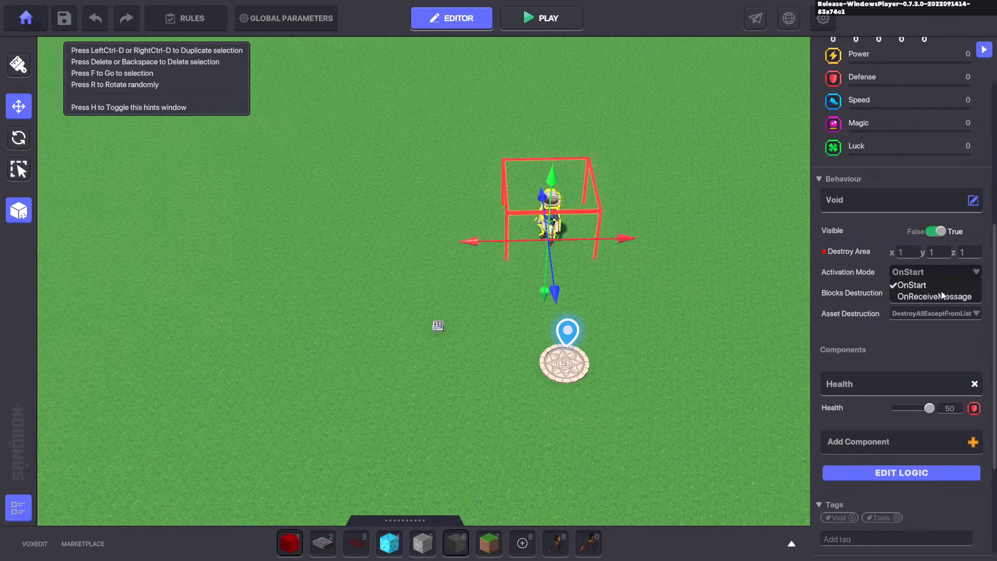
Try OnReceiveMessage as the Void behaviour's Activation Mode, then restore OnStart
{"action": "left_click", "coordinate": [926, 298]}
{"action": "left_click", "coordinate": [939, 273]}
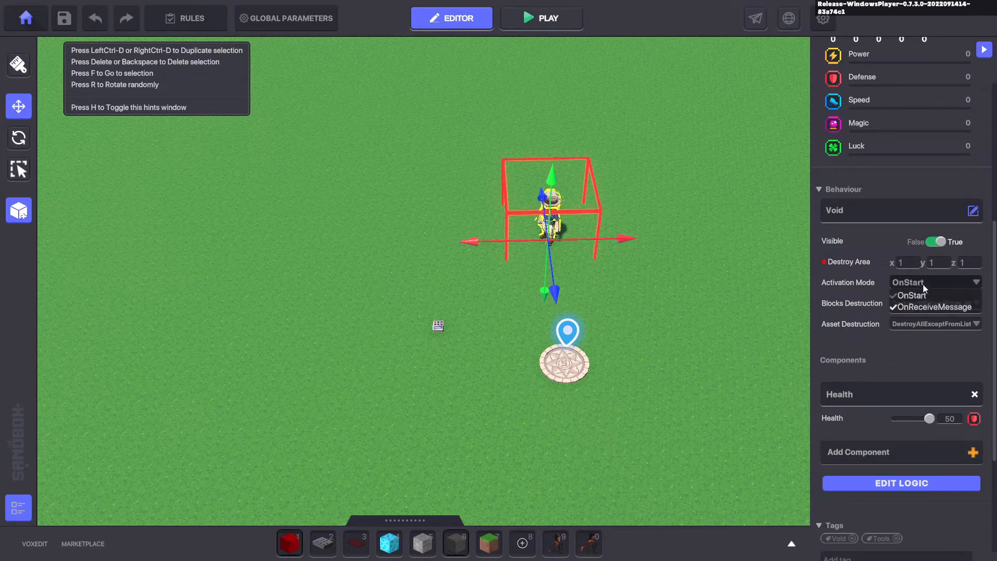
{"action": "left_click", "coordinate": [920, 285]}
With Activation Mode at OnStart, set the Void behaviour's Blocks Destruction to DontDestroy and Asset Destruction to OnlyDestroyFromList
{"action": "left_click", "coordinate": [916, 291]}
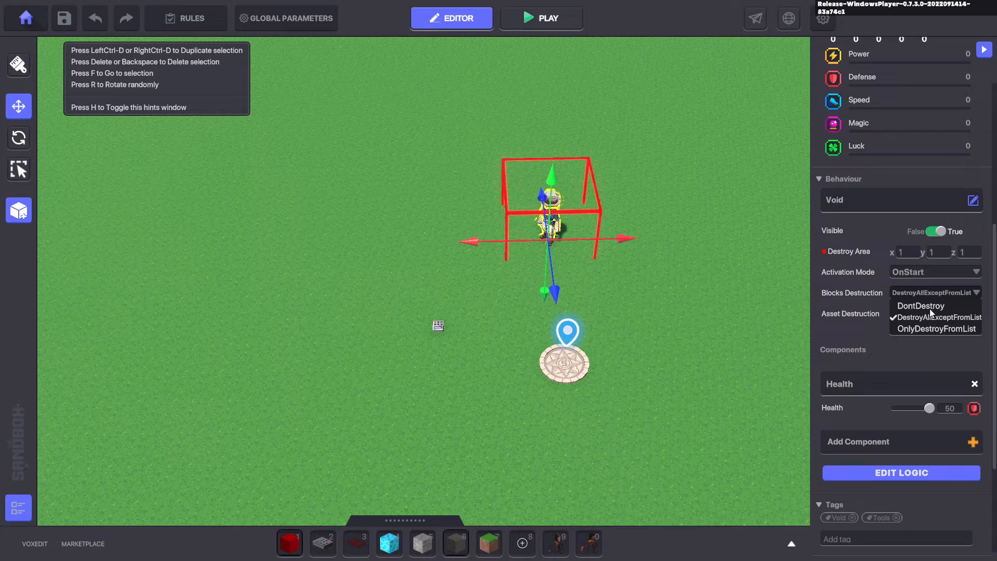
{"action": "left_click", "coordinate": [927, 306]}
{"action": "left_click", "coordinate": [924, 313]}
{"action": "left_click", "coordinate": [918, 349]}
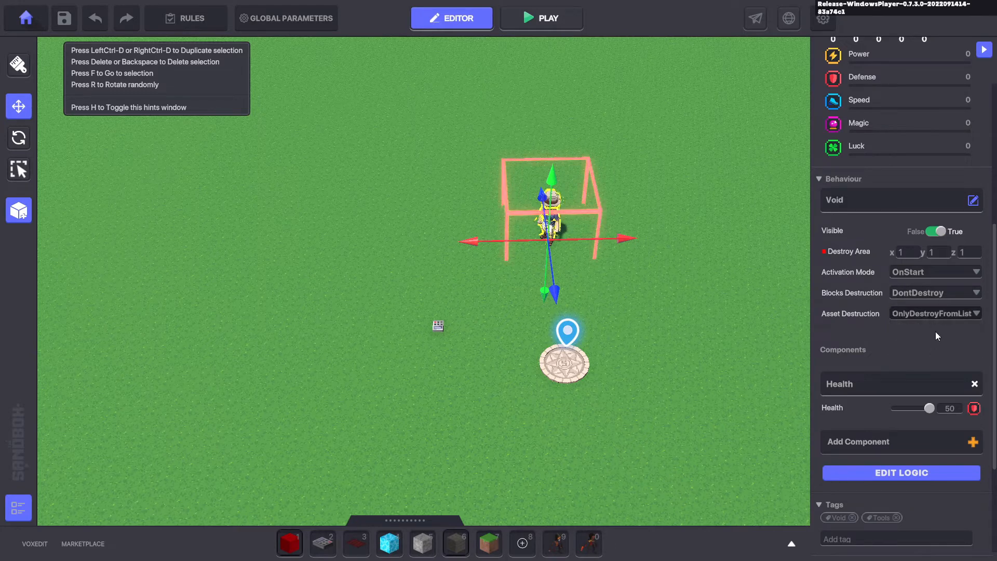
Set the Void behaviour's Asset Destruction to DestroyAllExceptFromList, with DontDestroy for Blocks Destruction
{"action": "left_click", "coordinate": [929, 294]}
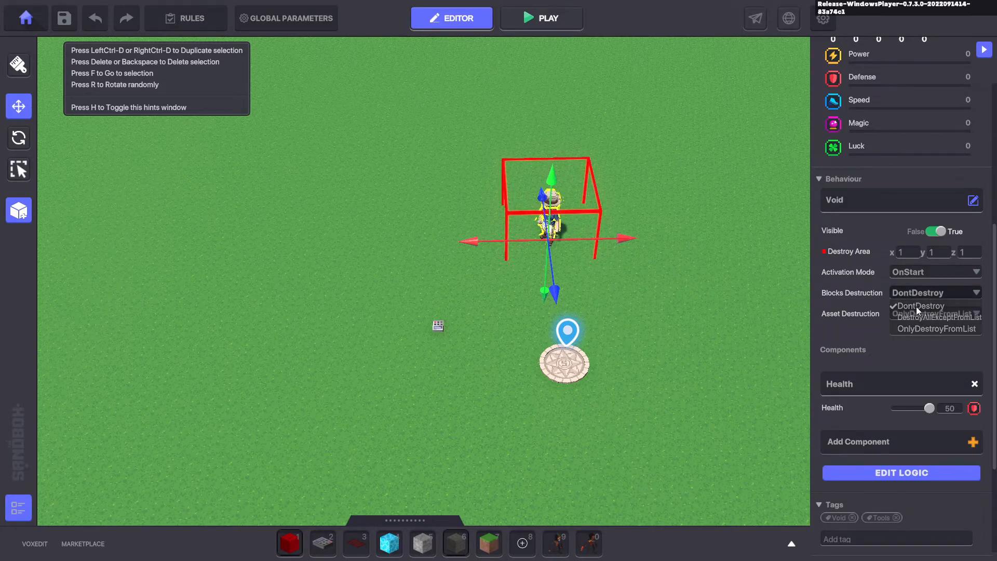
{"action": "left_click", "coordinate": [916, 307]}
{"action": "left_click", "coordinate": [913, 314]}
{"action": "left_click", "coordinate": [910, 338]}
Play-test the DontDestroy blocks and DestroyAllExceptFromList assets combination by moving the avatar toward the archeologist, and exit the play-test
{"action": "left_click", "coordinate": [560, 17]}
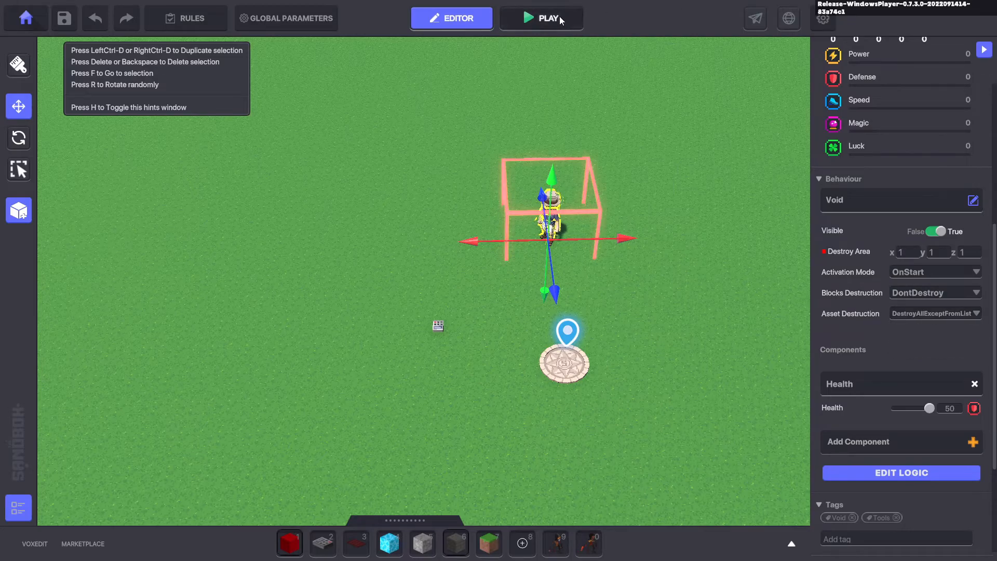
{"action": "key", "text": "w"}
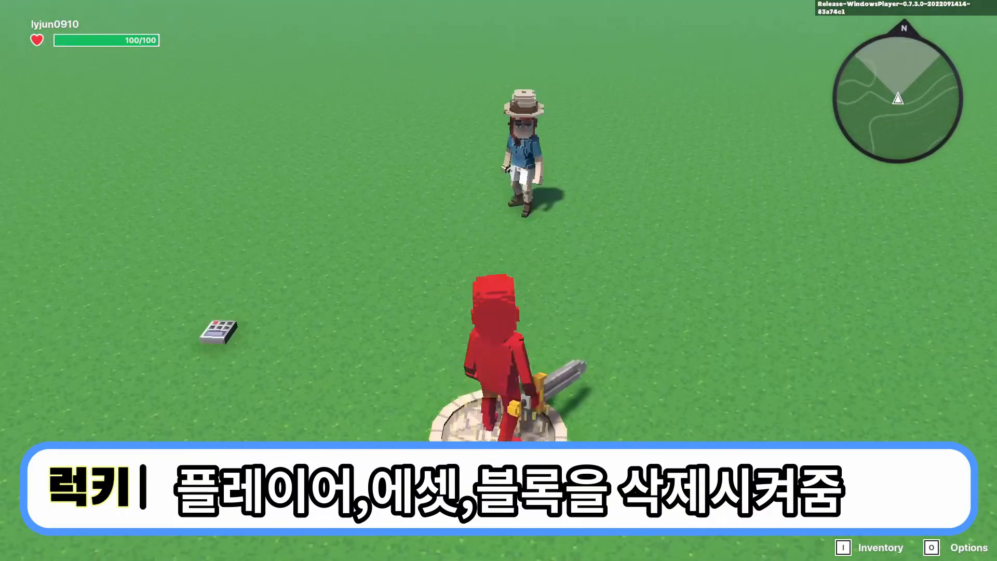
{"action": "key", "text": "Escape"}
Reselect the archeologist and set its Void Asset Destruction to OnlyDestroyFromList, with DontDestroy for Blocks Destruction
{"action": "left_click", "coordinate": [595, 223]}
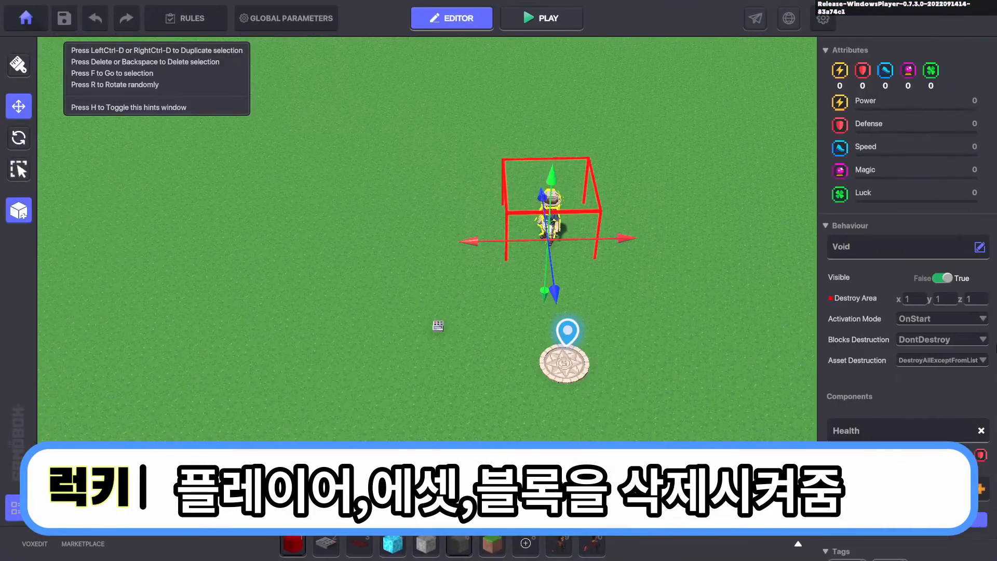
{"action": "left_click", "coordinate": [920, 340]}
{"action": "left_click", "coordinate": [920, 352]}
{"action": "left_click", "coordinate": [916, 359]}
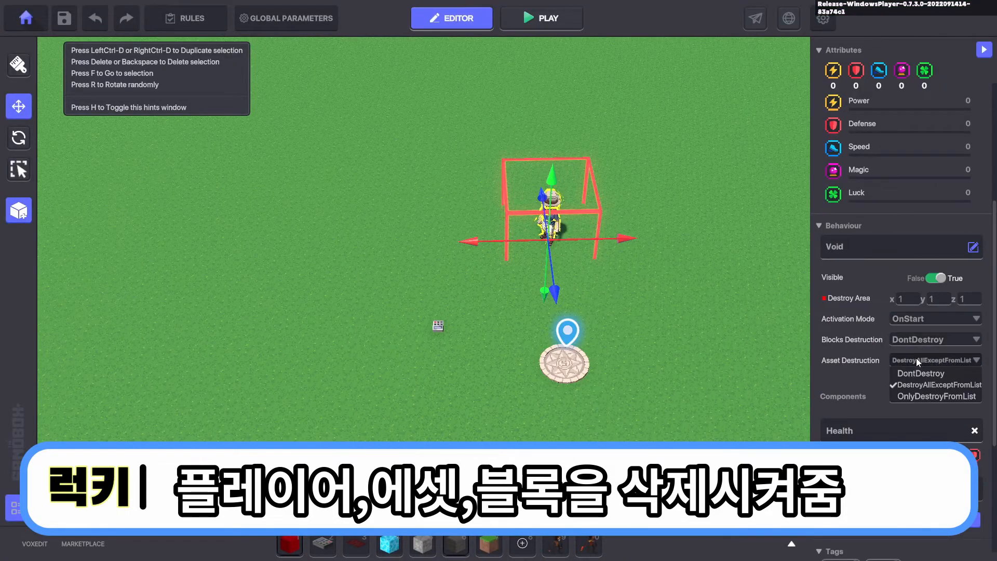
{"action": "left_click", "coordinate": [906, 368]}
Play-test the OnlyDestroyFromList asset setting by walking the avatar up to the archeologist and swinging the sword, and exit the play-test
{"action": "left_click", "coordinate": [540, 18]}
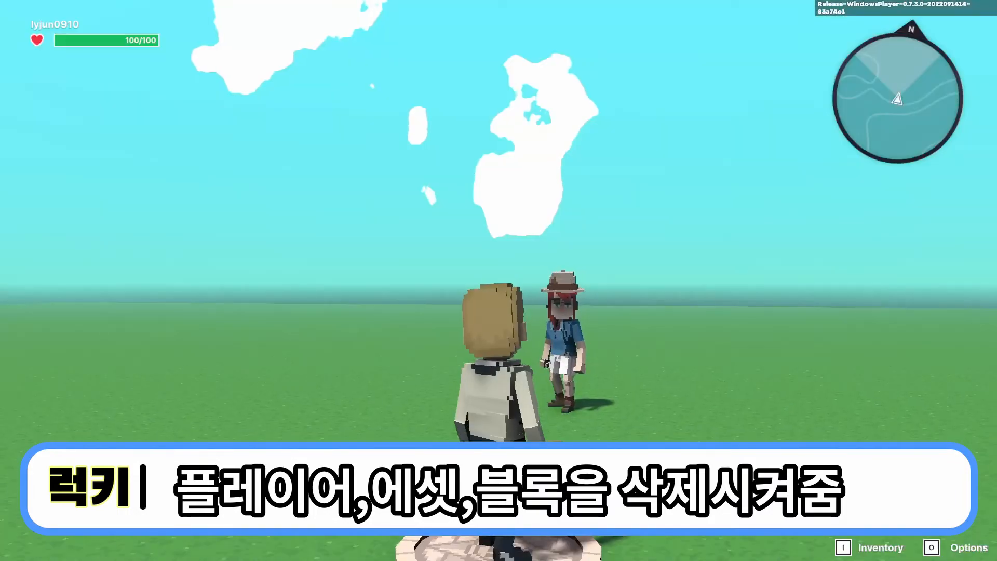
{"action": "key", "text": "w"}
{"action": "left_click", "coordinate": [498, 280]}
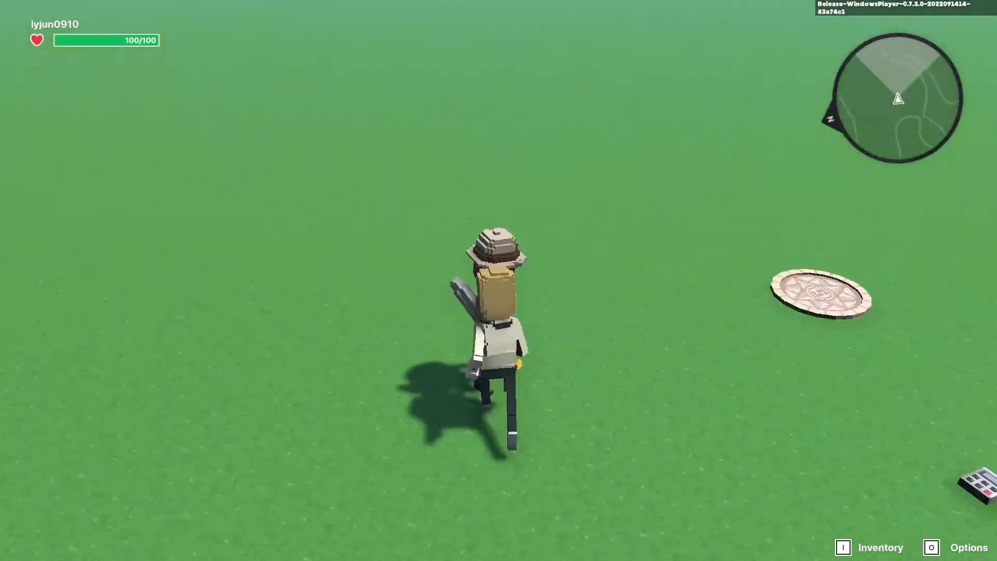
{"action": "key", "text": "Escape"}
Reselect the archeologist and set Blocks Destruction to DestroyAllExceptFromList, with OnlyDestroyFromList for Asset Destruction
{"action": "left_click", "coordinate": [545, 224]}
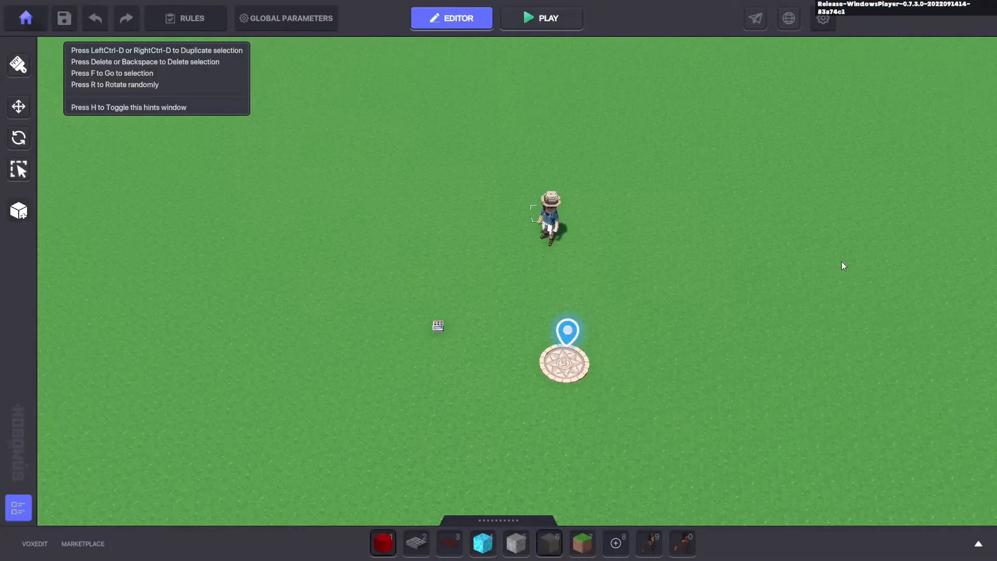
{"action": "left_click", "coordinate": [917, 406]}
{"action": "left_click", "coordinate": [914, 443]}
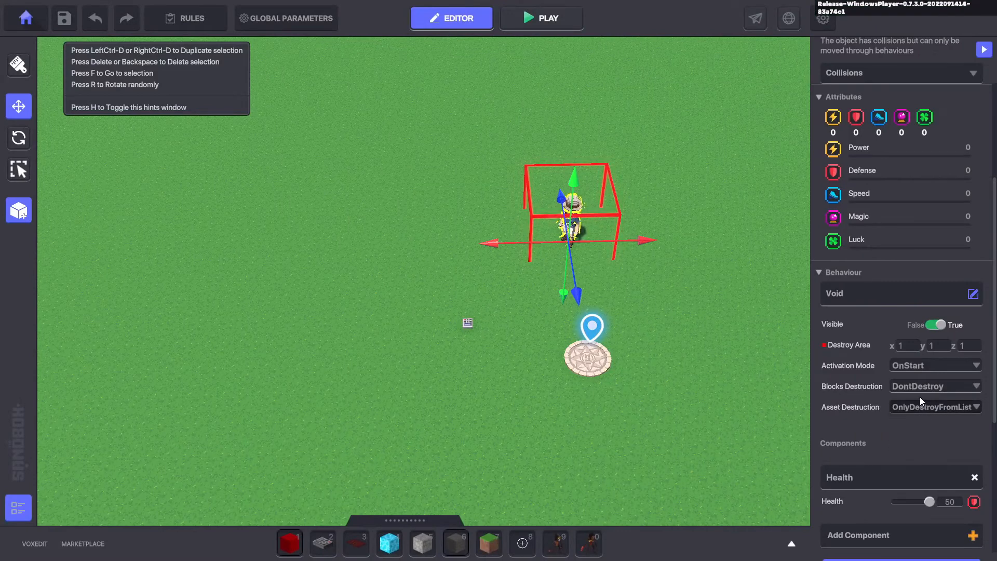
{"action": "left_click", "coordinate": [945, 388]}
{"action": "left_click", "coordinate": [924, 411]}
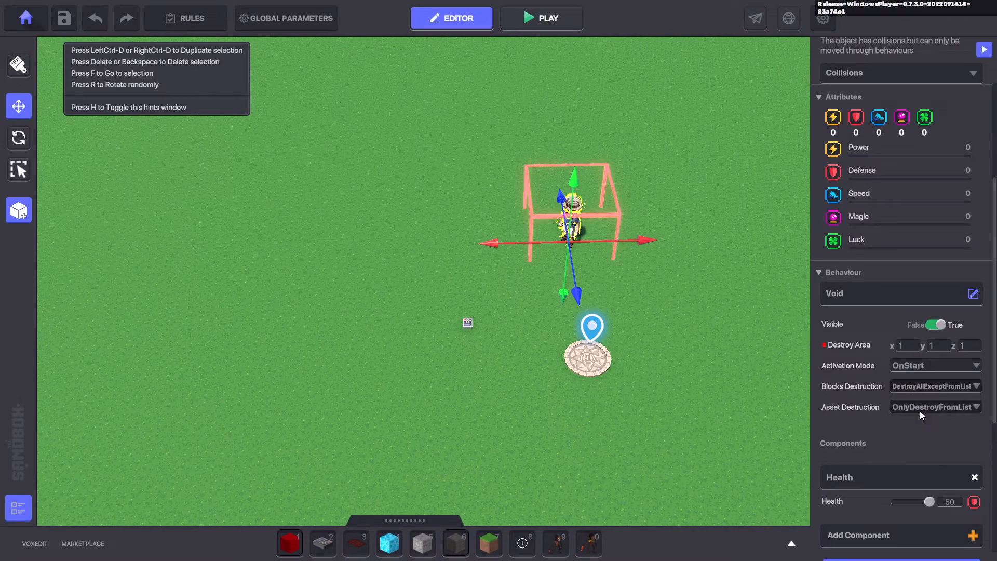
Play-test the Void's block destruction by walking the avatar around the archeologist, exit the play-test and reselect the archeologist
{"action": "left_click", "coordinate": [575, 18]}
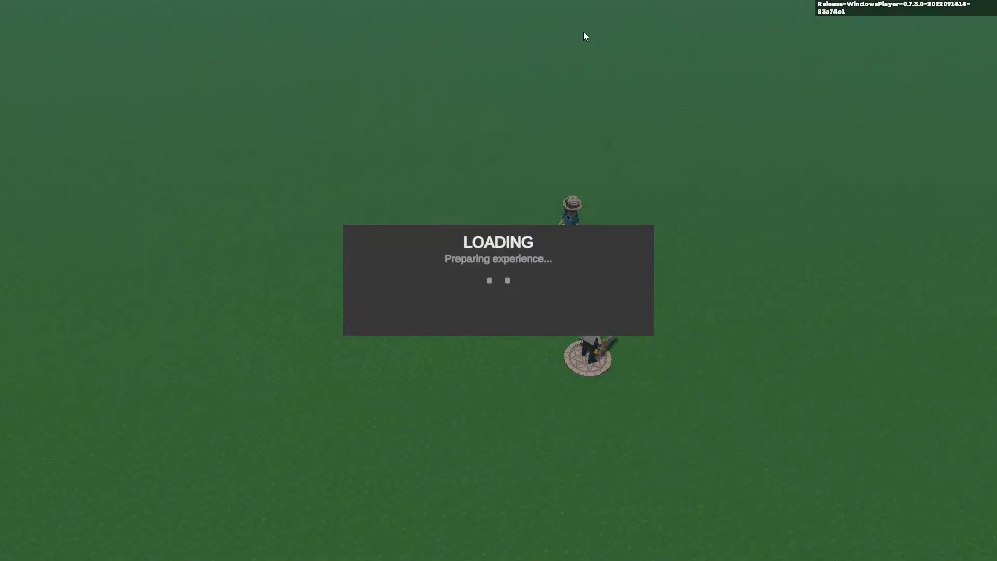
{"action": "key", "text": "w"}
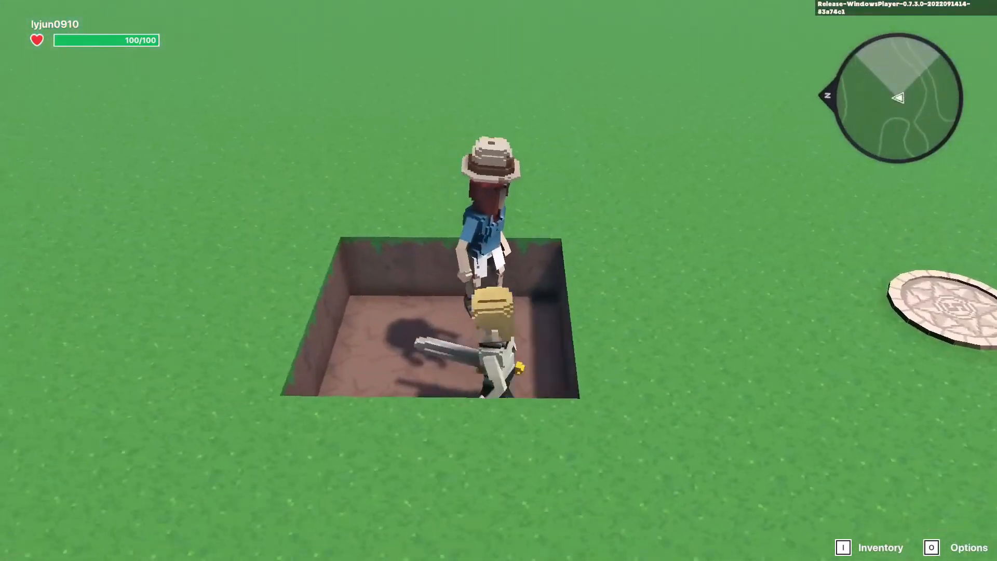
{"action": "key", "text": "w"}
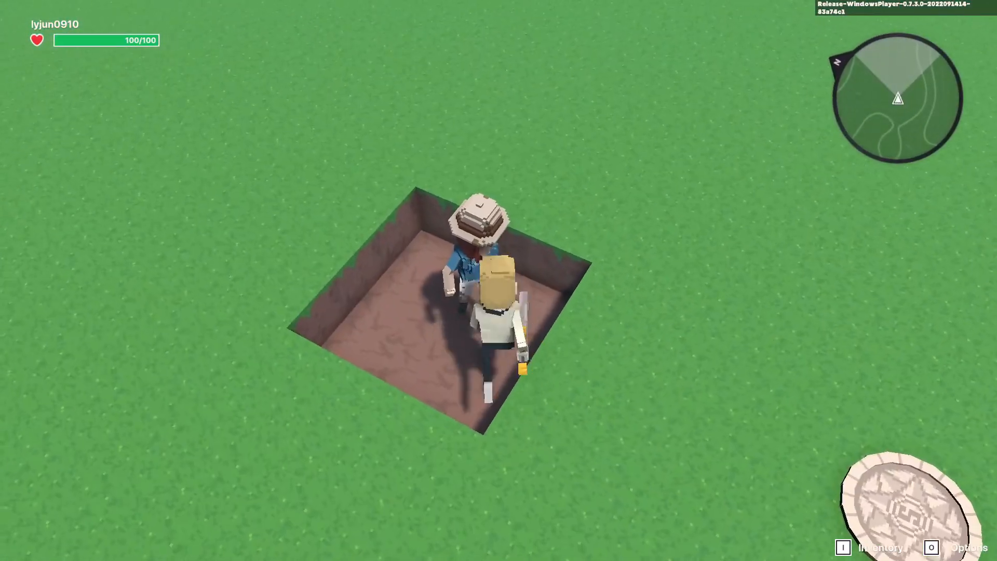
{"action": "key", "text": "Escape"}
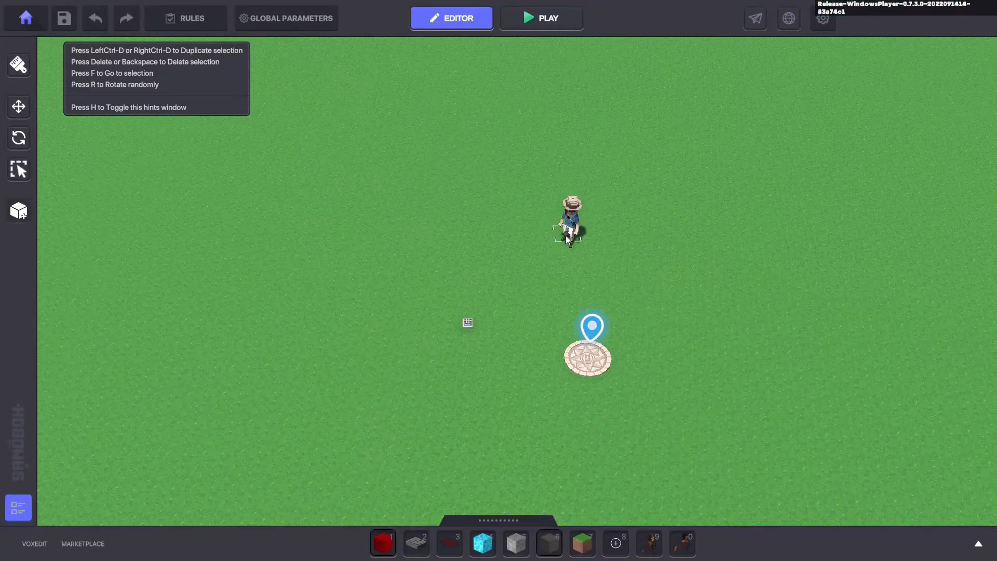
{"action": "left_click", "coordinate": [567, 231]}
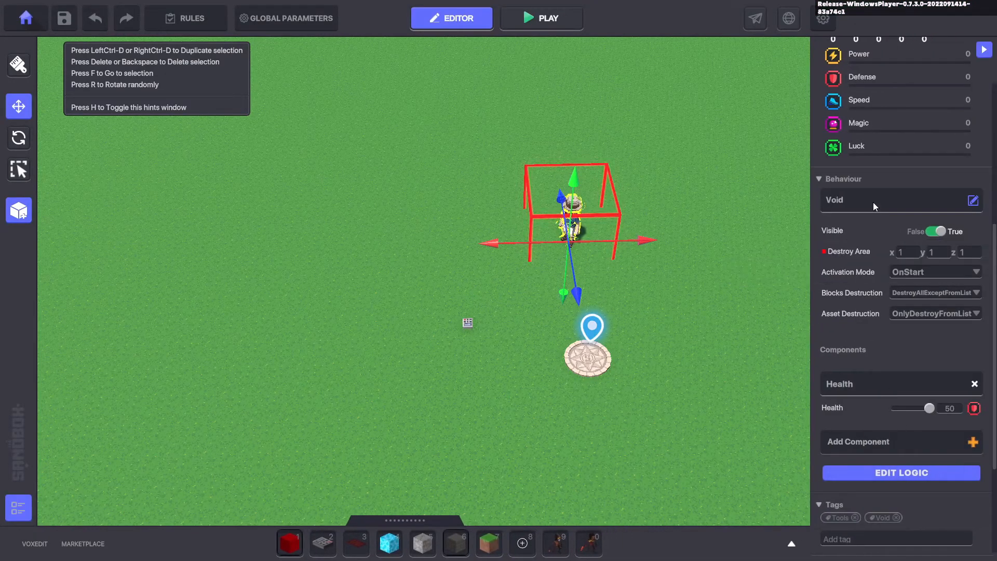
{"action": "left_click", "coordinate": [873, 202]}
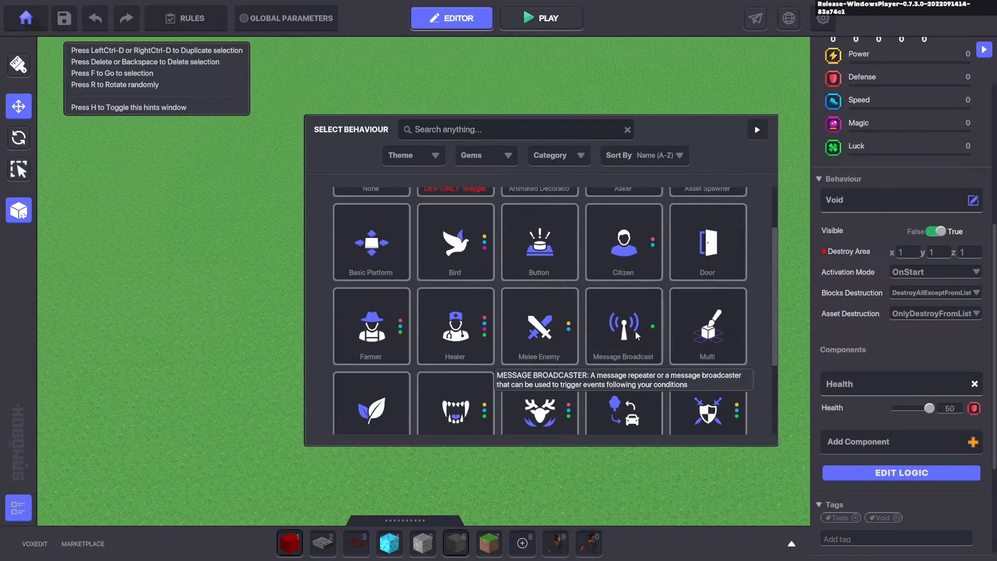
{"action": "scroll", "coordinate": [610, 362], "scroll_direction": "up", "scroll_amount": 2}
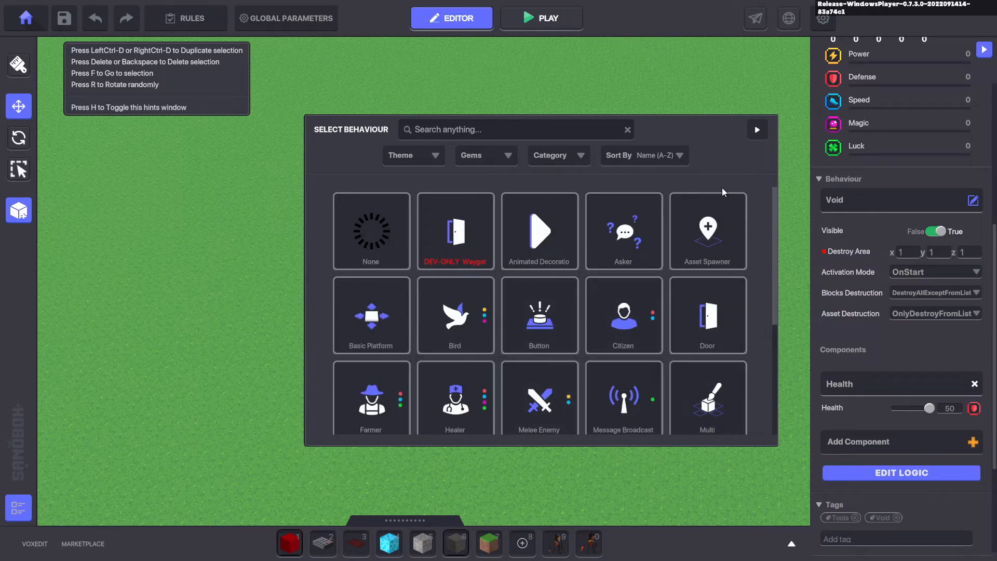
{"action": "left_click", "coordinate": [757, 130]}
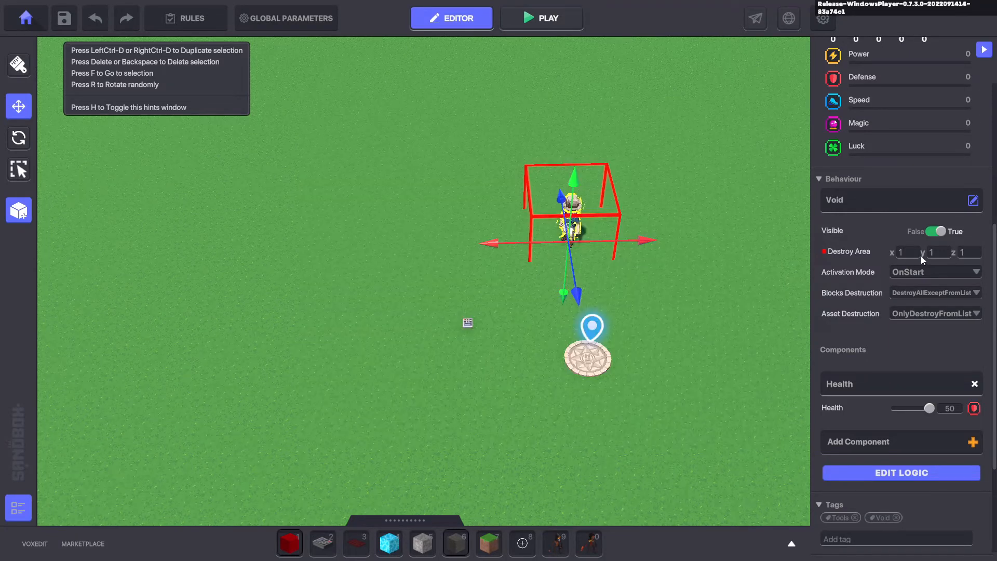
Set the Void behaviour's Blocks Destruction to OnlyDestroyFromList and its Asset Destruction to DestroyAllExceptFromList
{"action": "left_click", "coordinate": [938, 297]}
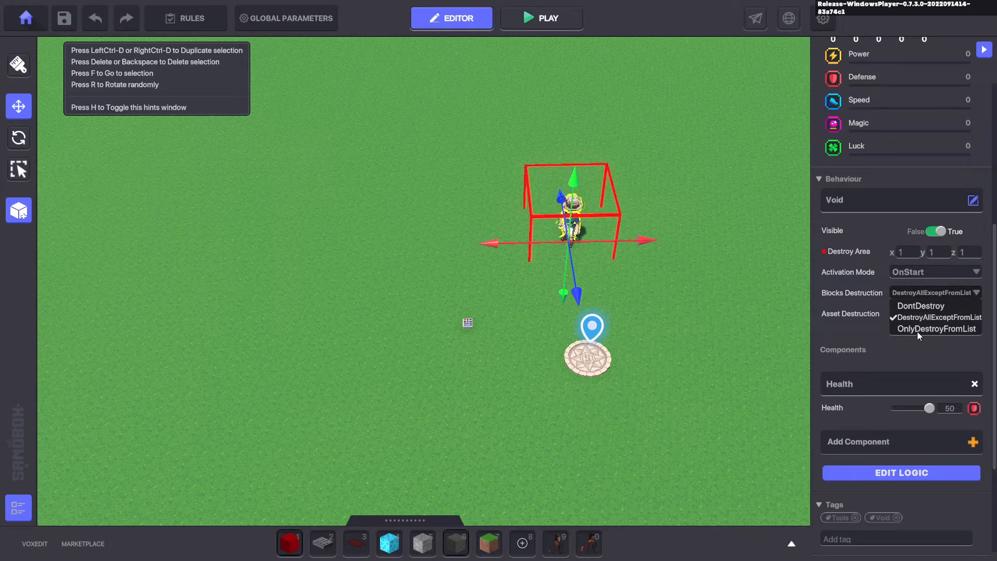
{"action": "left_click", "coordinate": [918, 327]}
{"action": "left_click", "coordinate": [920, 317]}
{"action": "left_click", "coordinate": [908, 337]}
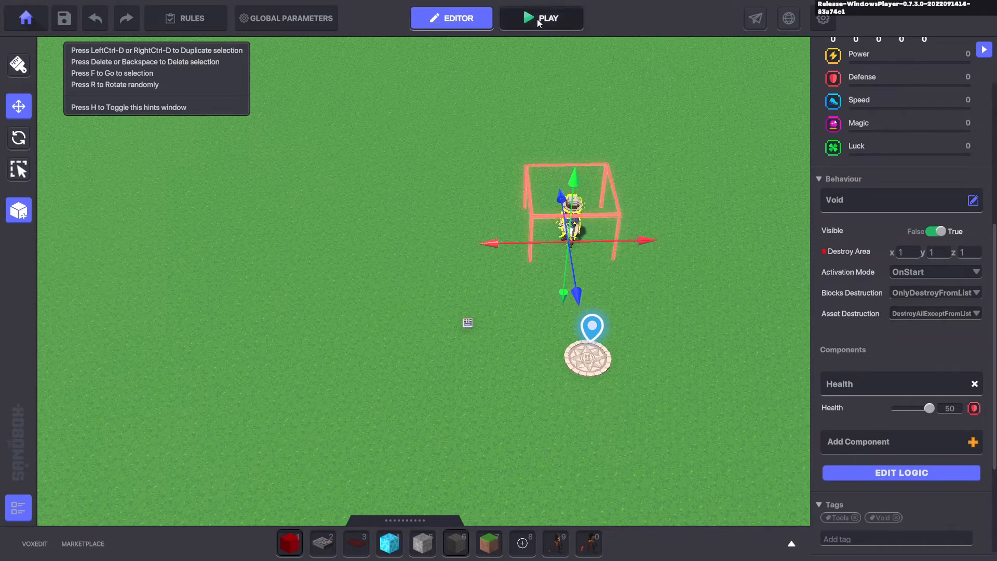
Play-test the Void's effect on the player by repeatedly walking the avatar up to the archeologist, and exit the play-test
{"action": "left_click", "coordinate": [538, 18]}
{"action": "key", "text": "w"}
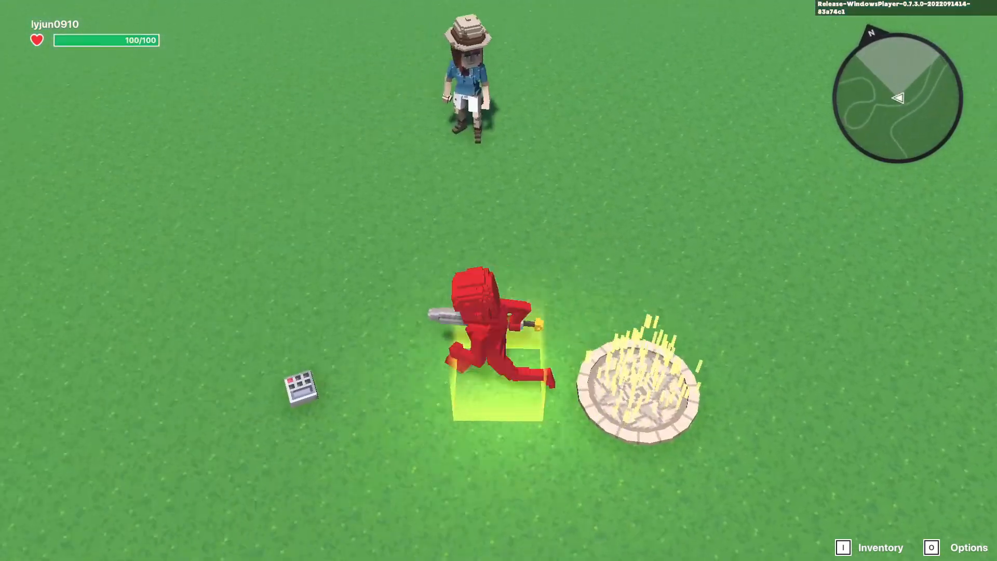
{"action": "key", "text": "w"}
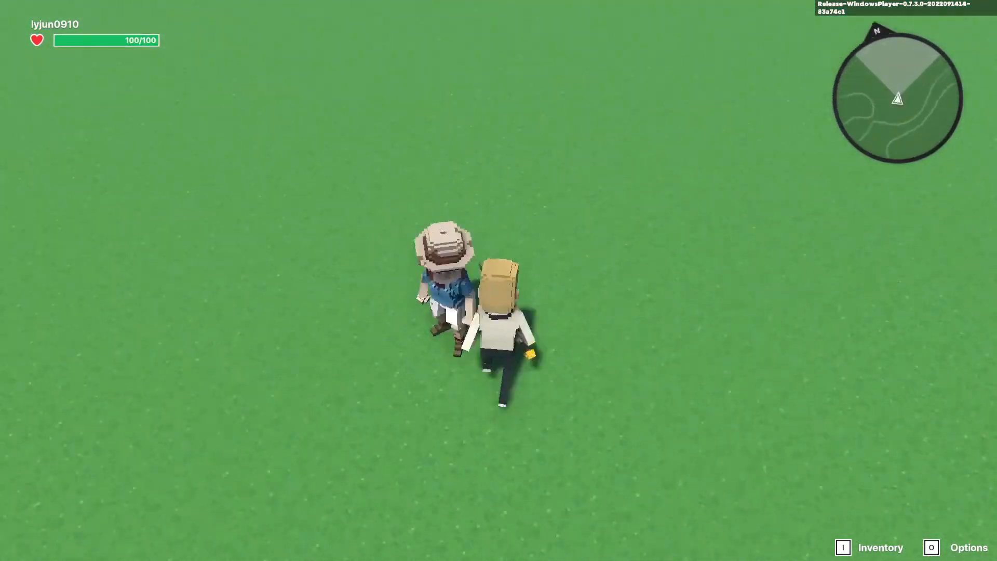
{"action": "key", "text": "w"}
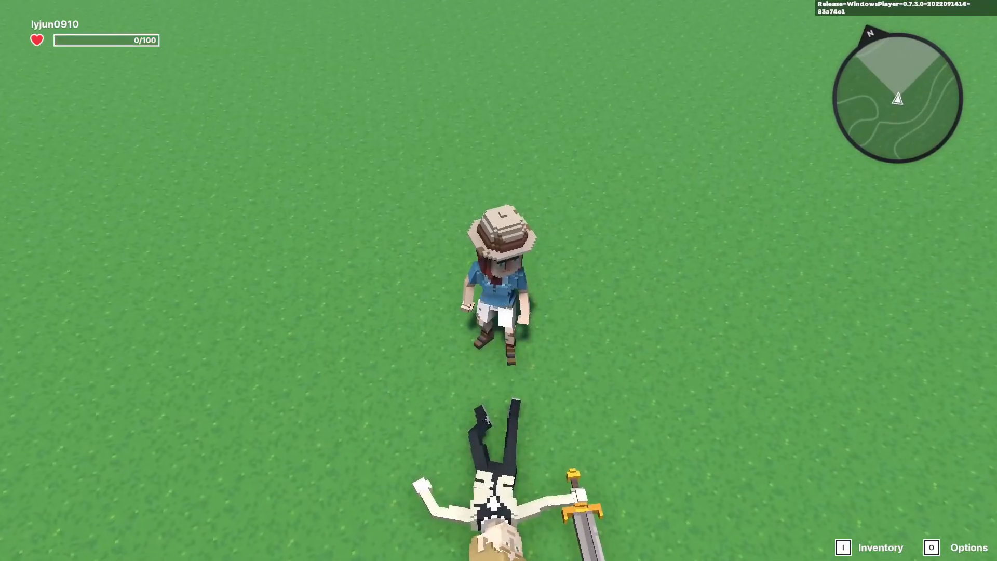
{"action": "key", "text": "w"}
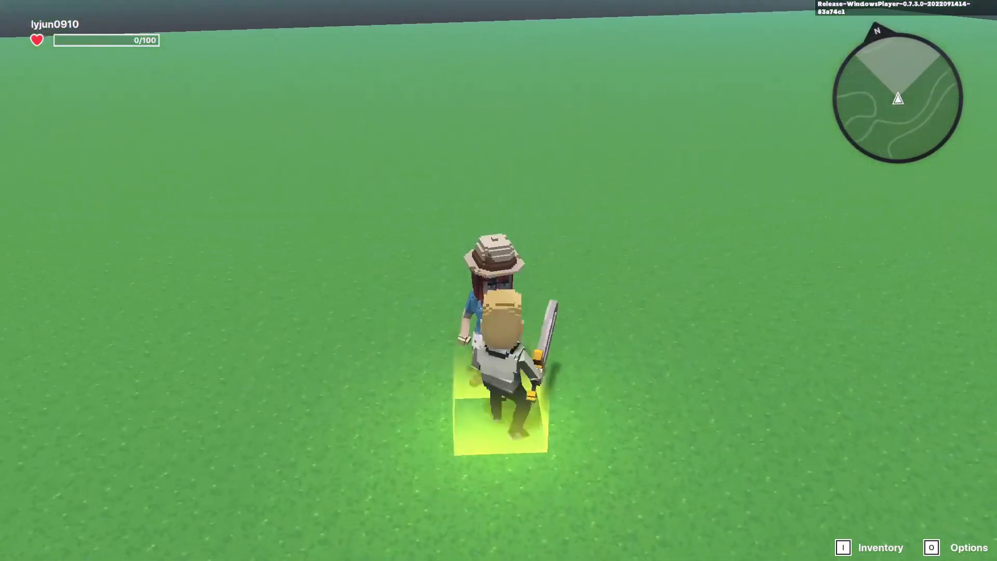
{"action": "key", "text": "Escape"}
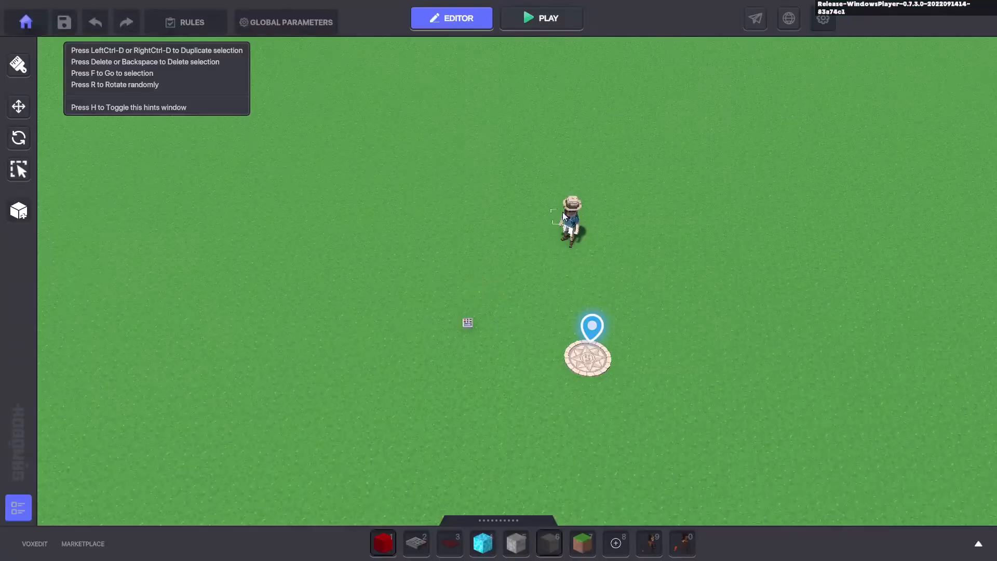
Try Asker as the archeologist's behaviour and replace it with Animated Decoration
{"action": "left_click", "coordinate": [596, 224]}
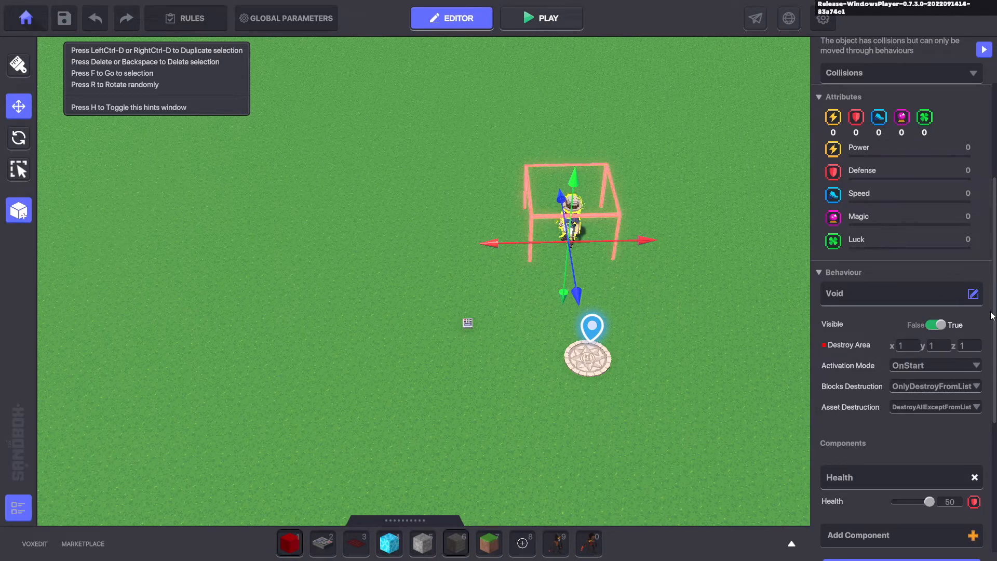
{"action": "left_click", "coordinate": [974, 477]}
{"action": "left_click", "coordinate": [973, 294]}
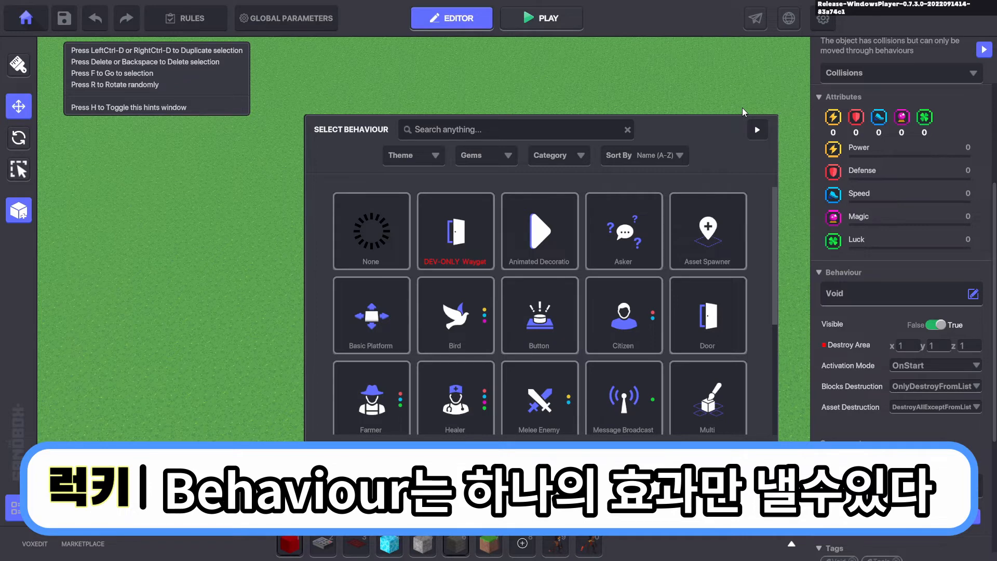
{"action": "left_click", "coordinate": [644, 242]}
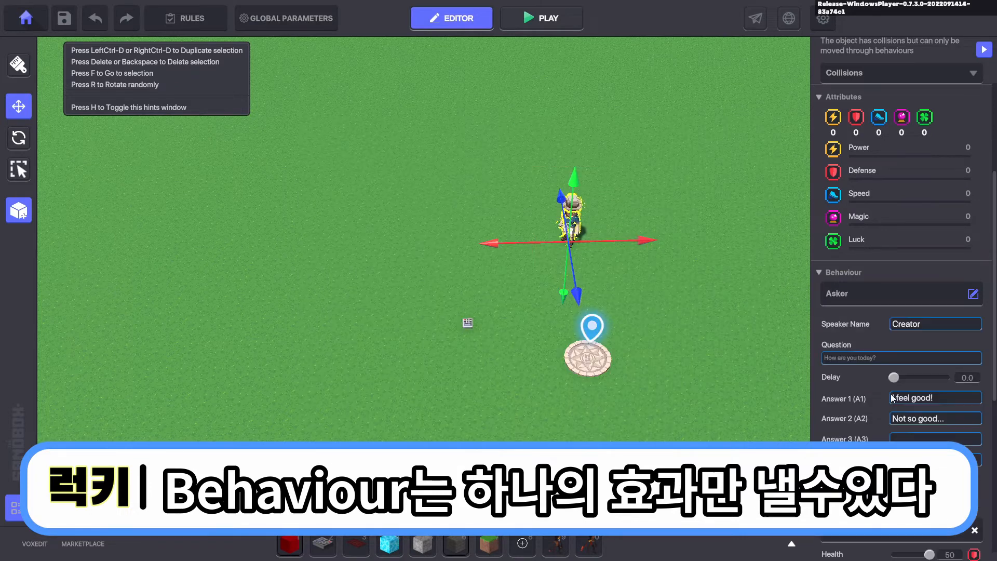
{"action": "left_click", "coordinate": [880, 295]}
{"action": "left_click", "coordinate": [546, 231]}
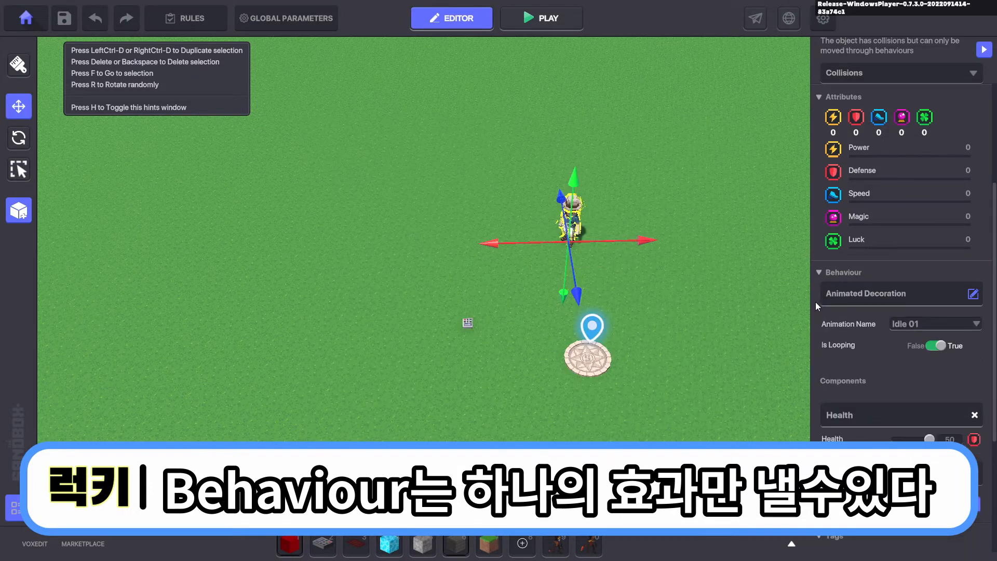
{"action": "left_click", "coordinate": [926, 286]}
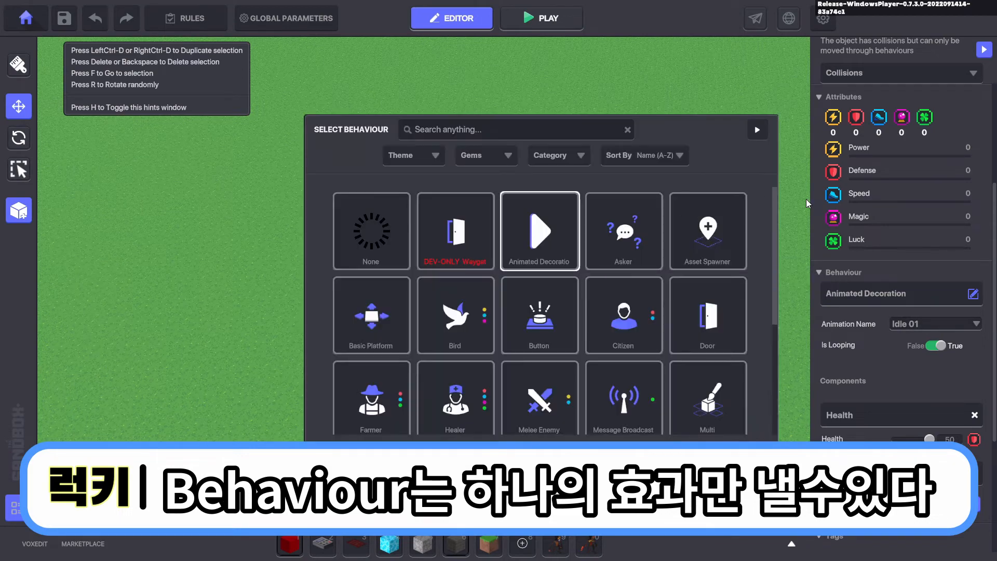
{"action": "scroll", "coordinate": [562, 324], "scroll_direction": "down", "scroll_amount": 5}
{"action": "scroll", "coordinate": [616, 305], "scroll_direction": "up", "scroll_amount": 5}
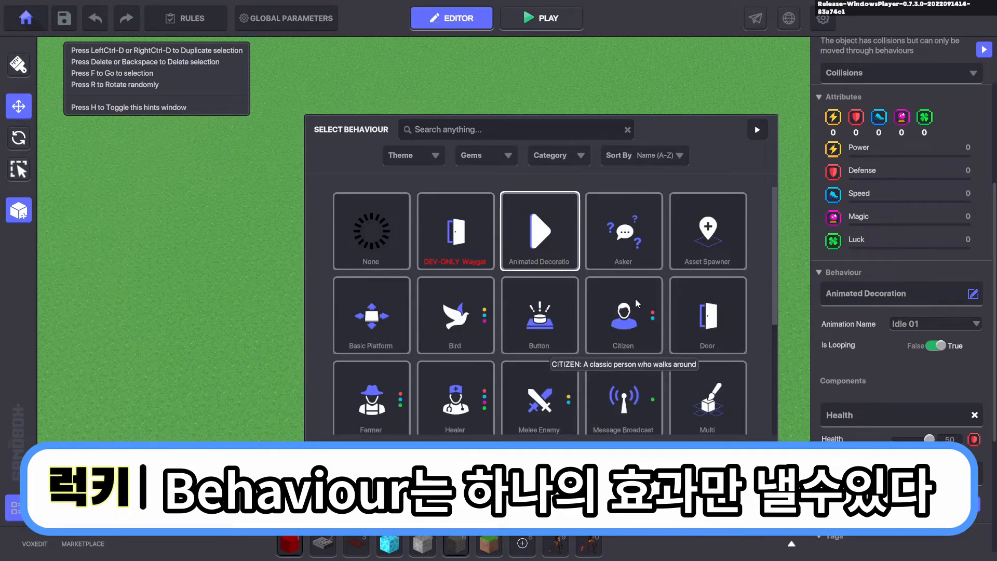
{"action": "left_click", "coordinate": [757, 130]}
Set the Animated Decoration behaviour's Animation Name to Walk 01
{"action": "left_click", "coordinate": [925, 325]}
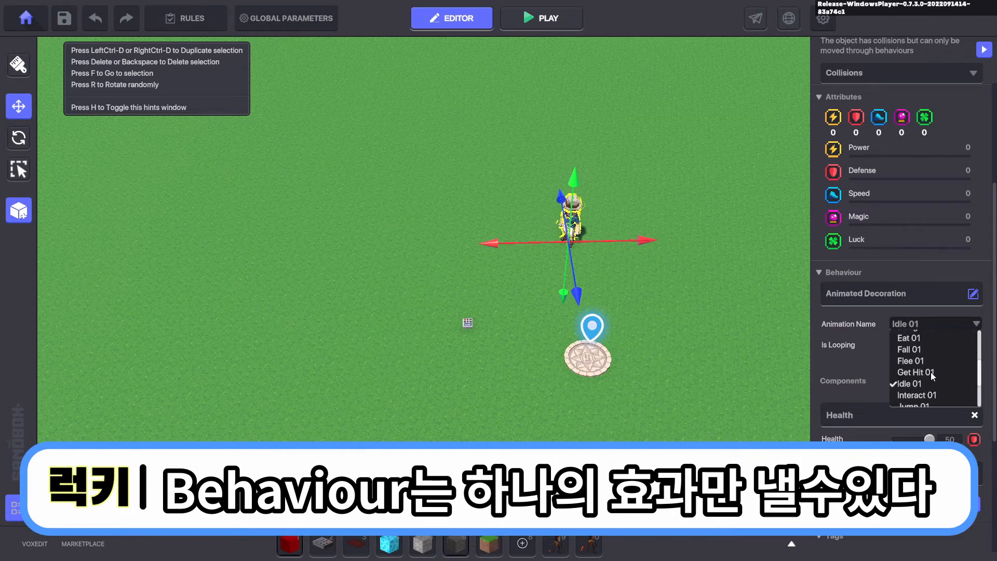
{"action": "left_click", "coordinate": [915, 402]}
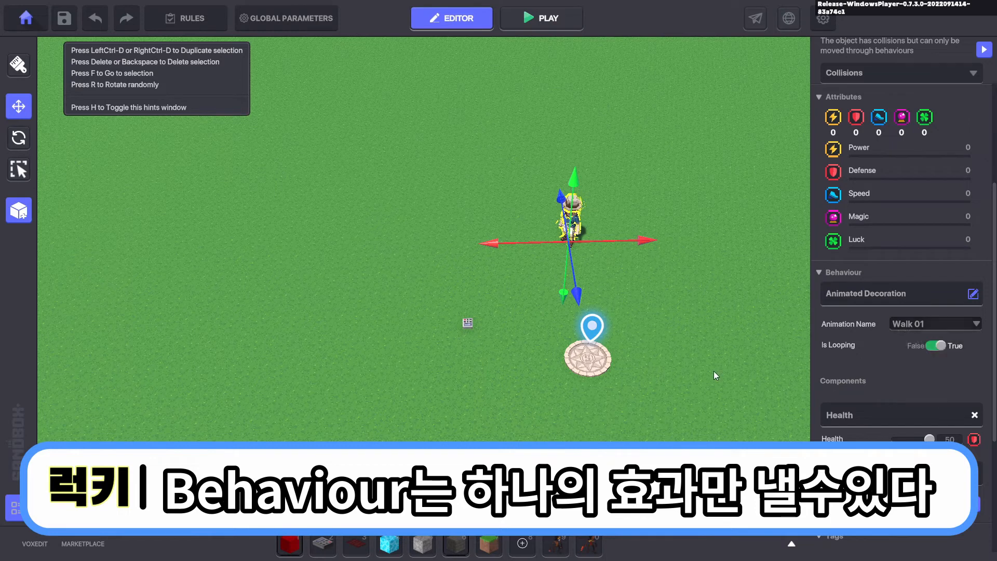
Place another NumPad Switch beside the archeologist and raise it in front of the character's body to a height of 39.69
{"action": "left_click", "coordinate": [713, 371]}
{"action": "key", "text": "w"}
{"action": "left_click", "coordinate": [16, 505]}
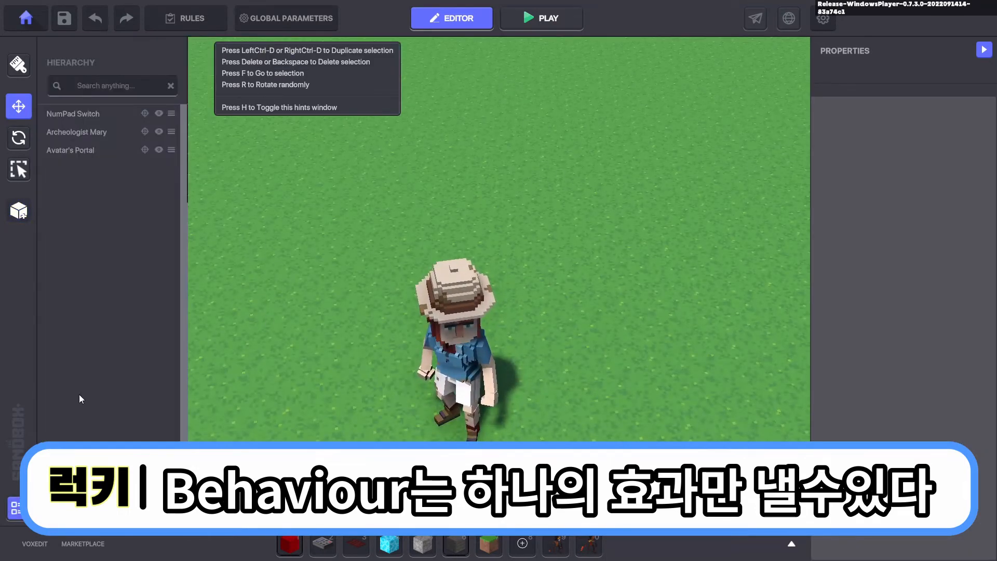
{"action": "left_click", "coordinate": [16, 503]}
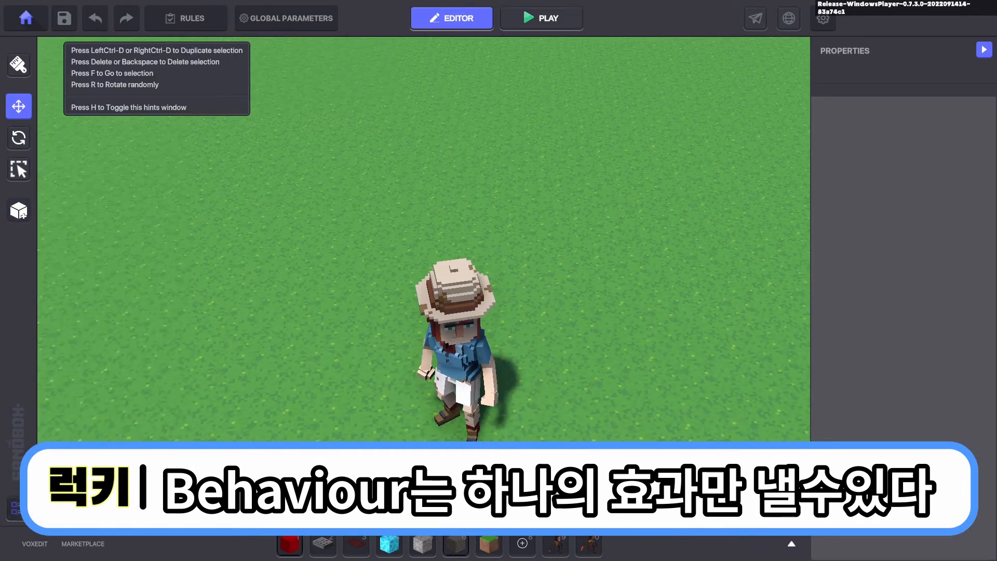
{"action": "key", "text": "2"}
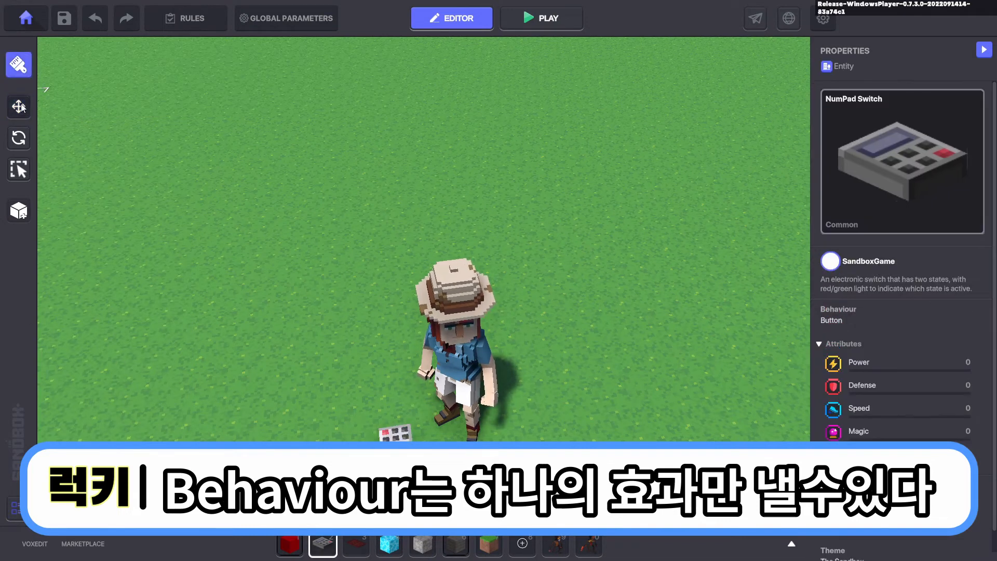
{"action": "left_click", "coordinate": [22, 108]}
{"action": "left_click", "coordinate": [396, 433]}
{"action": "left_click_drag", "start_coordinate": [462, 438], "coordinate": [519, 431]}
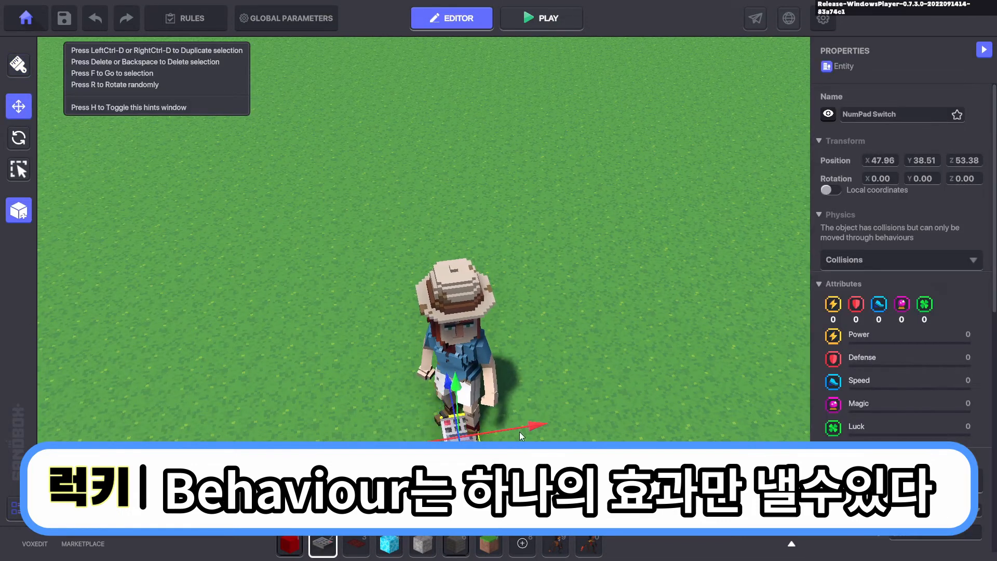
{"action": "left_click_drag", "start_coordinate": [455, 370], "coordinate": [485, 275]}
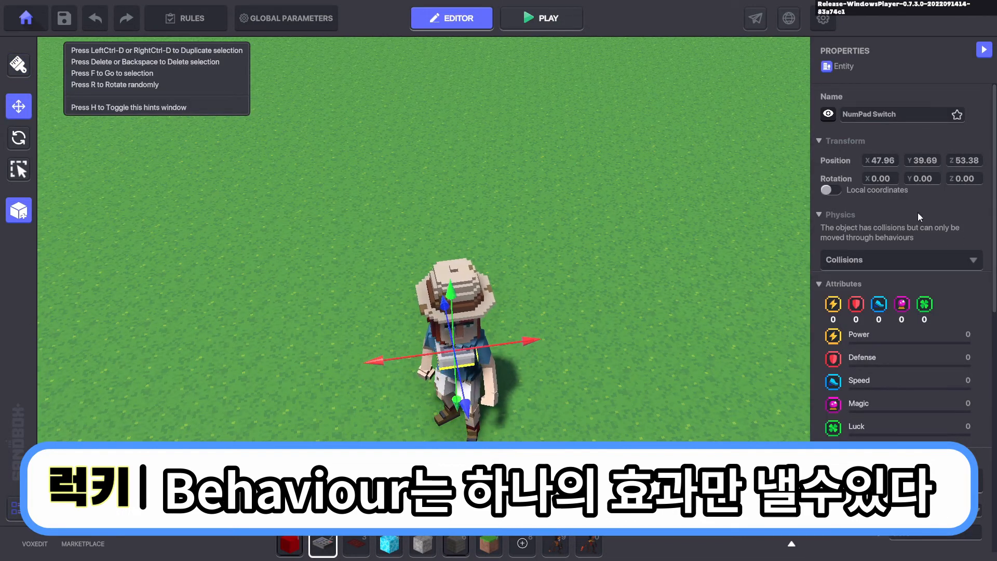
Change the raised NumPad Switch's behaviour to Asker and remove its quest component
{"action": "scroll", "coordinate": [958, 194], "scroll_direction": "down", "scroll_amount": 5}
{"action": "left_click", "coordinate": [878, 340]}
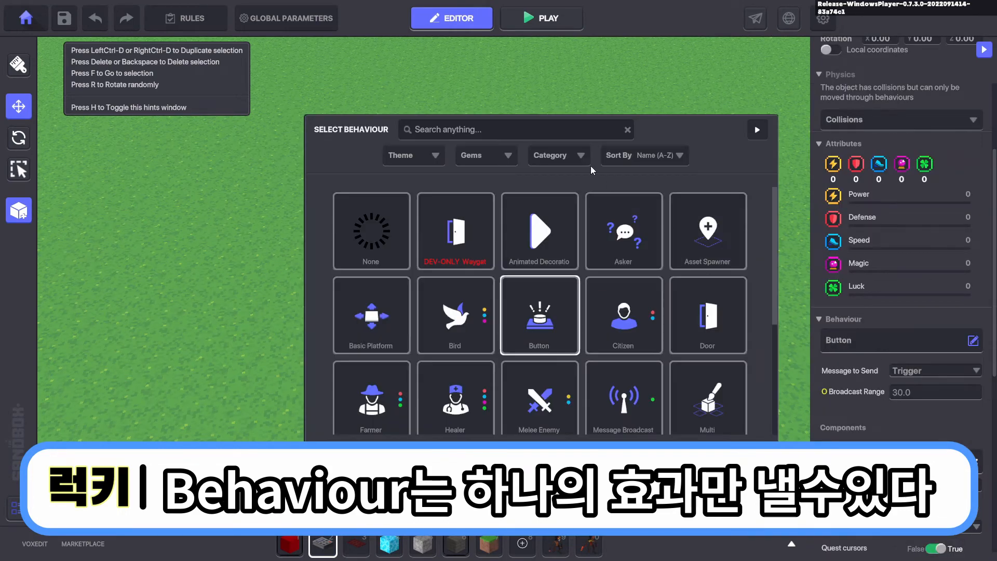
{"action": "left_click", "coordinate": [644, 221]}
{"action": "scroll", "coordinate": [962, 443], "scroll_direction": "down", "scroll_amount": 3}
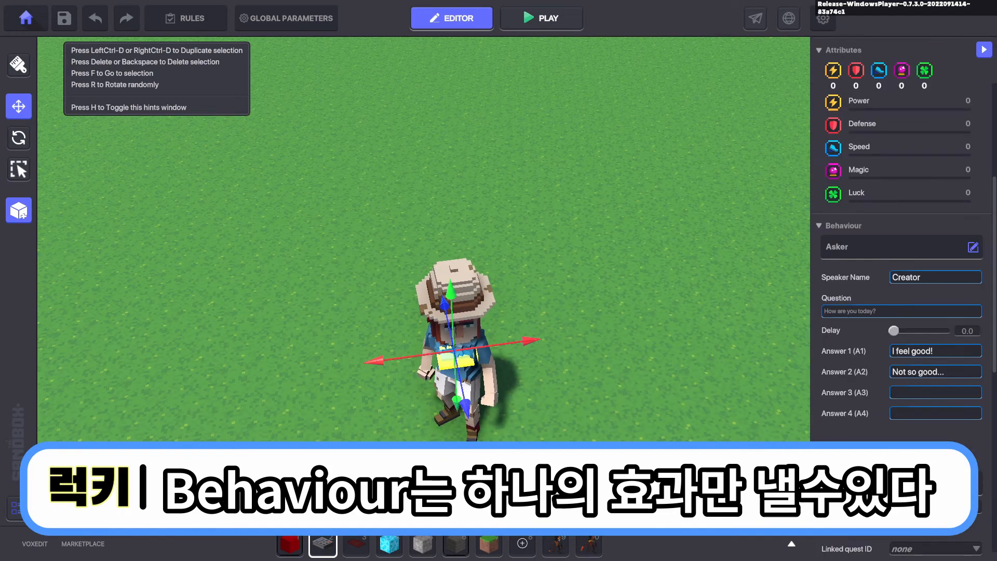
{"action": "left_click", "coordinate": [974, 486]}
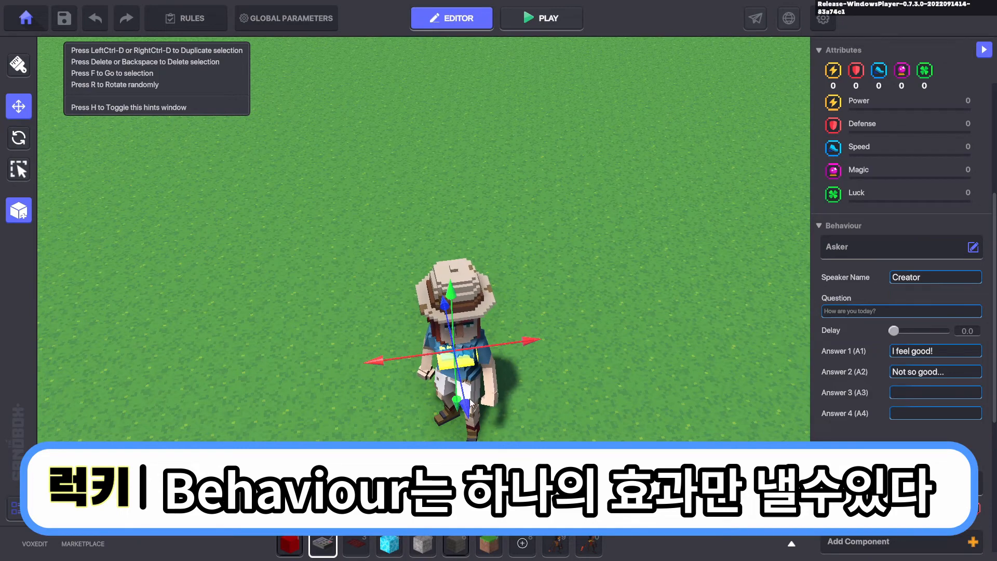
Hide the Asker switch and play-test it by walking the avatar to the archeologist and triggering the question
{"action": "left_click", "coordinate": [559, 27]}
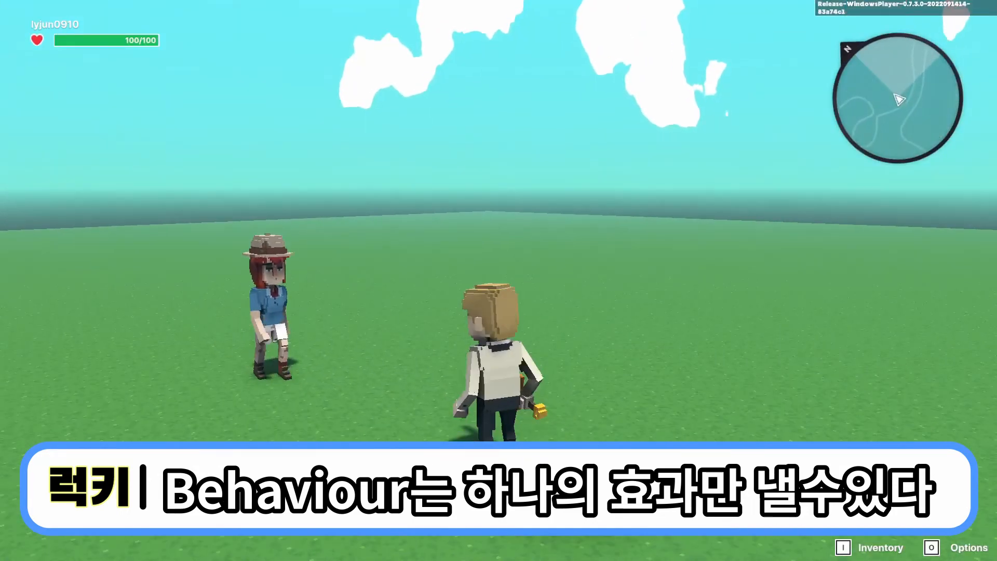
{"action": "key", "text": "w"}
{"action": "key", "text": "a"}
{"action": "key", "text": "f"}
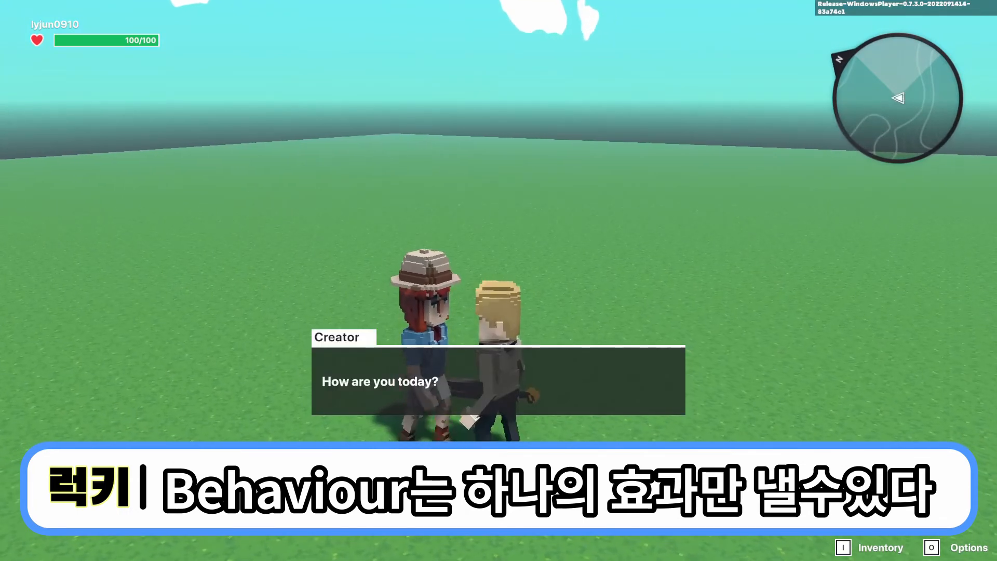
{"action": "key", "text": "Escape"}
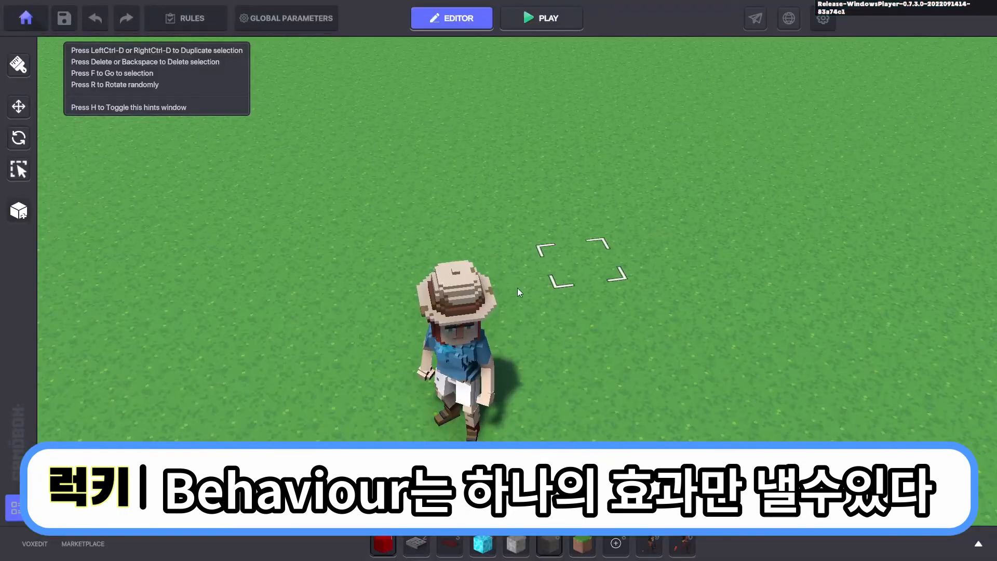
Inspect the archeologist's Animated Decoration settings and the hidden NumPad Switch's Asker settings and visibility
{"action": "left_click", "coordinate": [460, 327]}
{"action": "scroll", "coordinate": [911, 444], "scroll_direction": "down", "scroll_amount": 5}
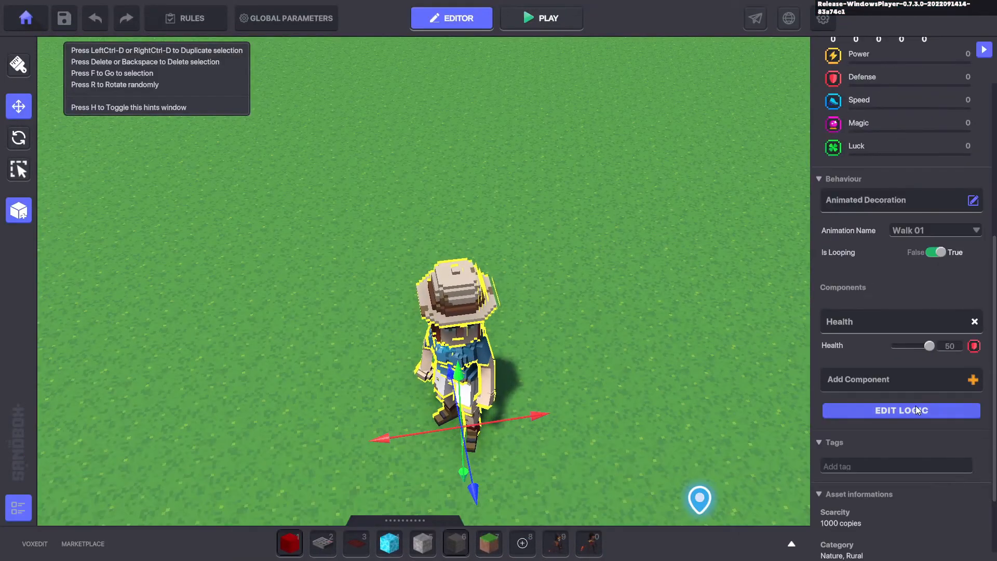
{"action": "left_click", "coordinate": [894, 411]}
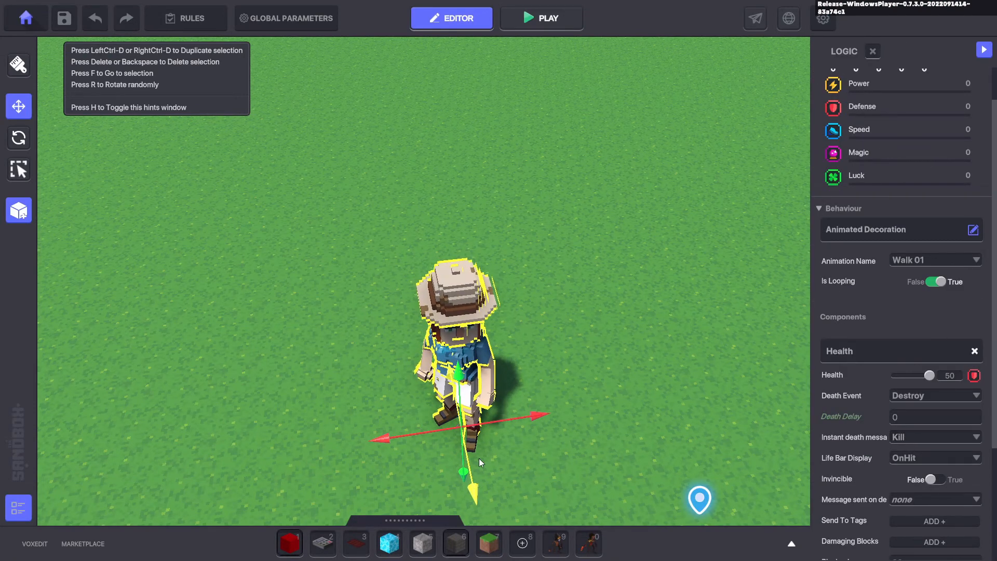
{"action": "left_click", "coordinate": [449, 363]}
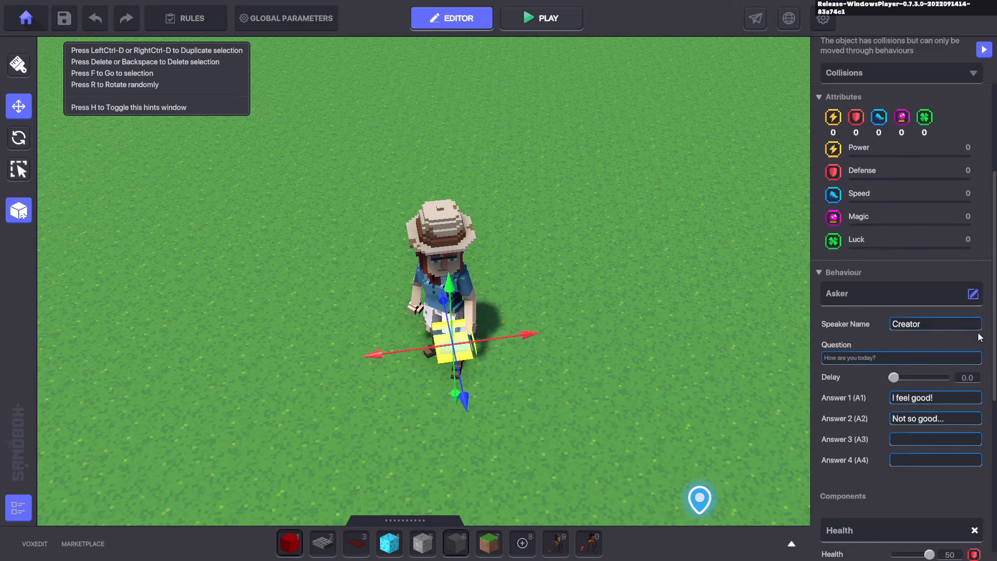
{"action": "scroll", "coordinate": [939, 424], "scroll_direction": "down", "scroll_amount": 2}
{"action": "scroll", "coordinate": [943, 401], "scroll_direction": "up", "scroll_amount": 10}
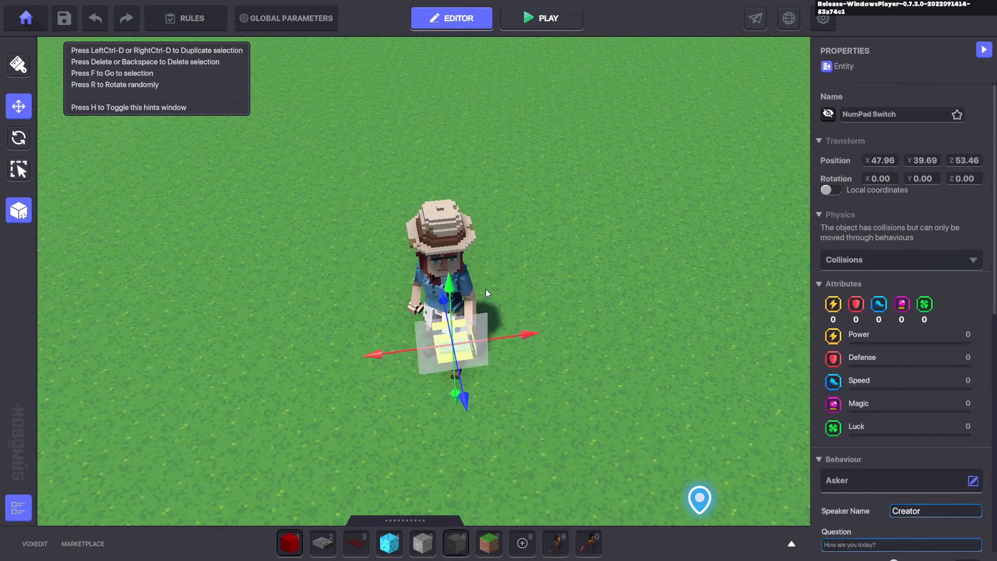
Keep the archeologist's physics at Collisions and play-test moving the avatar around the character
{"action": "left_click", "coordinate": [443, 257]}
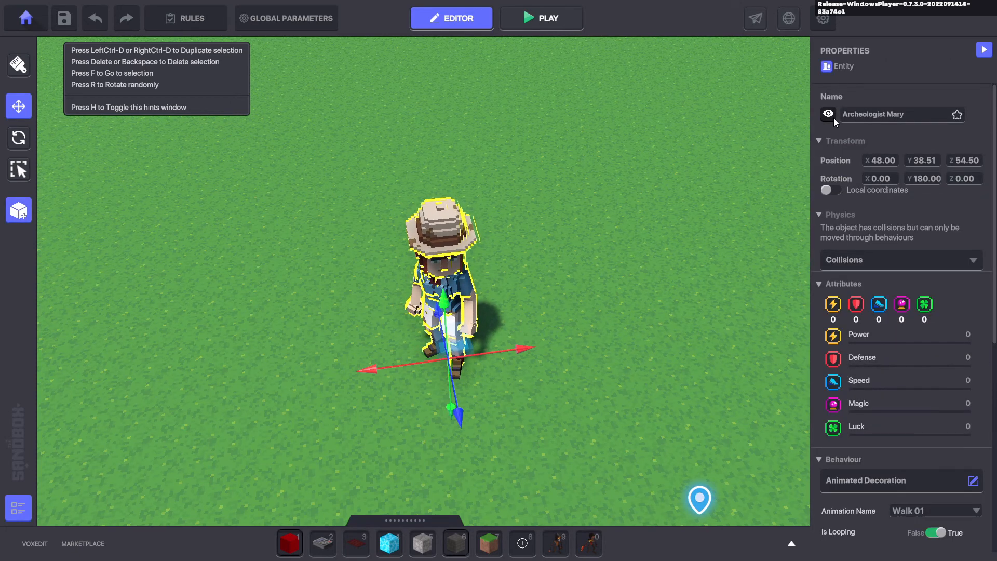
{"action": "left_click", "coordinate": [891, 261]}
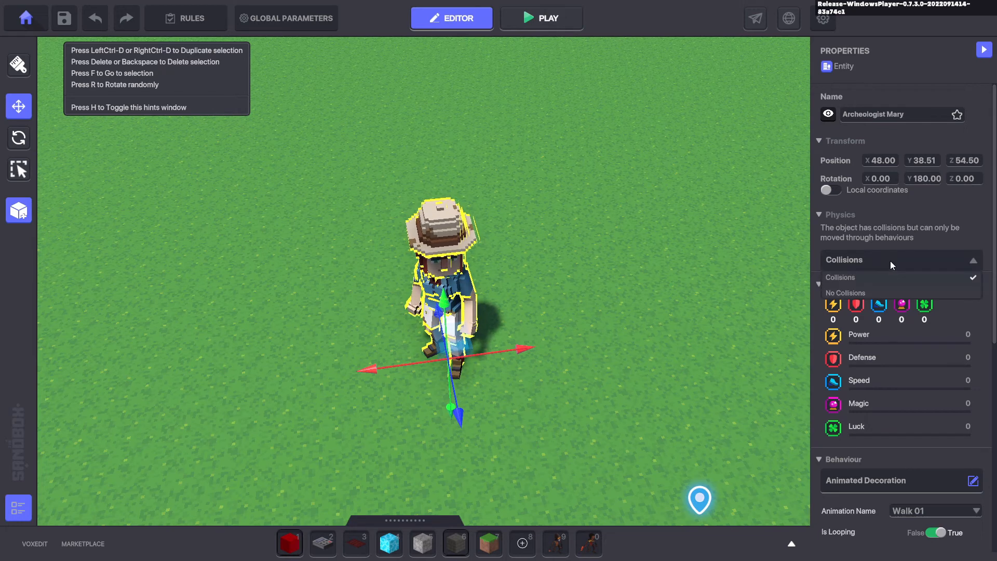
{"action": "left_click", "coordinate": [857, 278]}
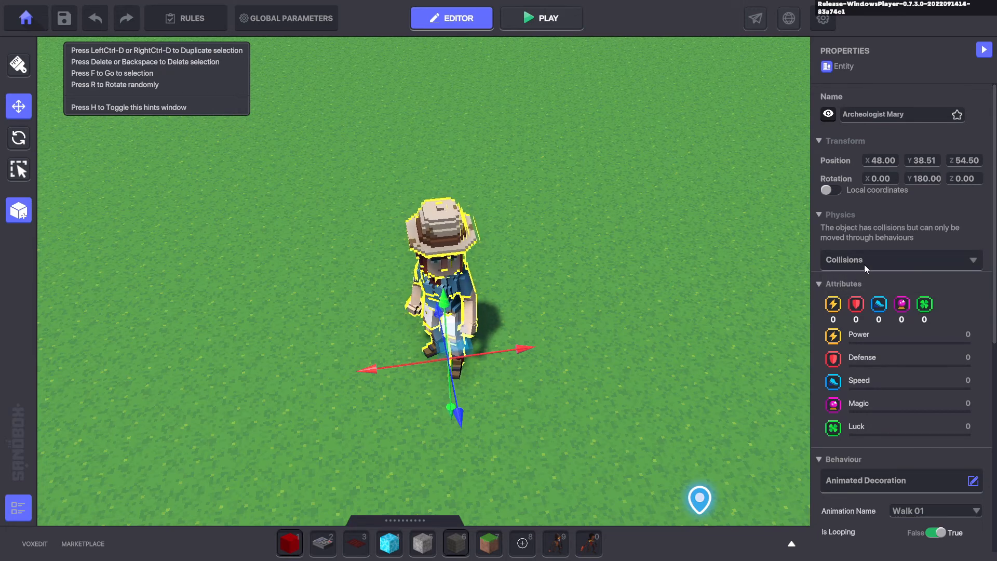
{"action": "left_click", "coordinate": [545, 19]}
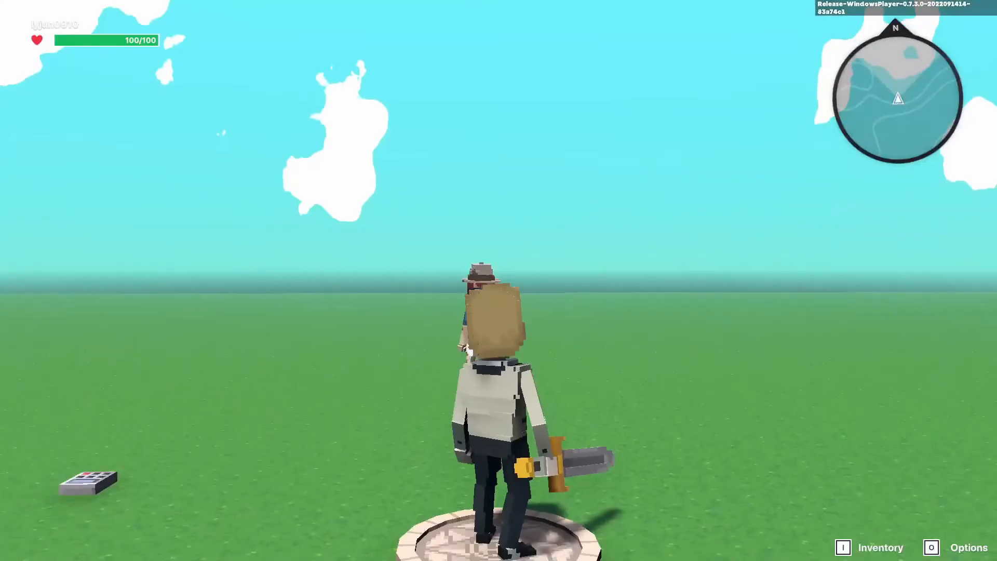
{"action": "key", "text": "w"}
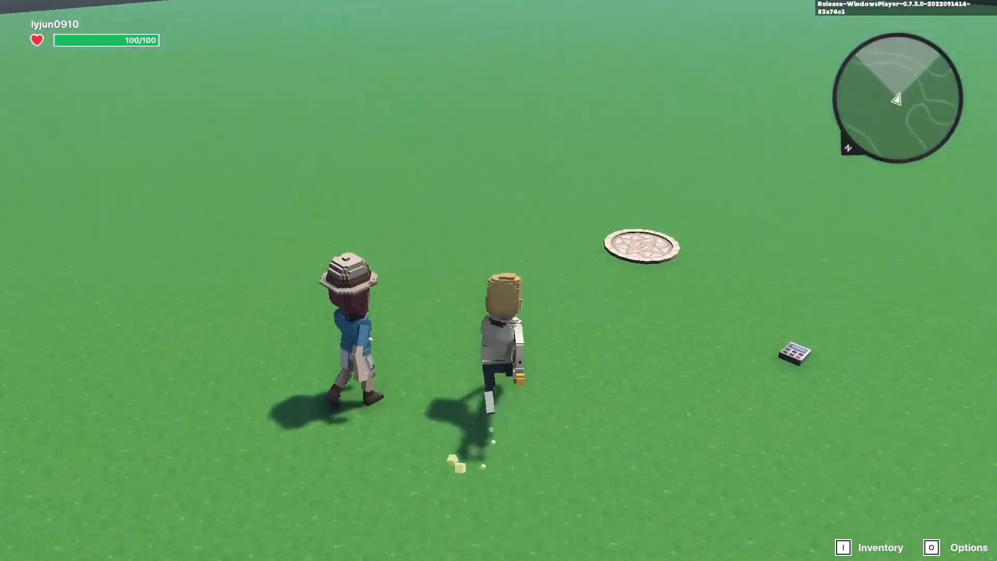
{"action": "key", "text": "a"}
{"action": "key", "text": "d"}
{"action": "key", "text": "Escape"}
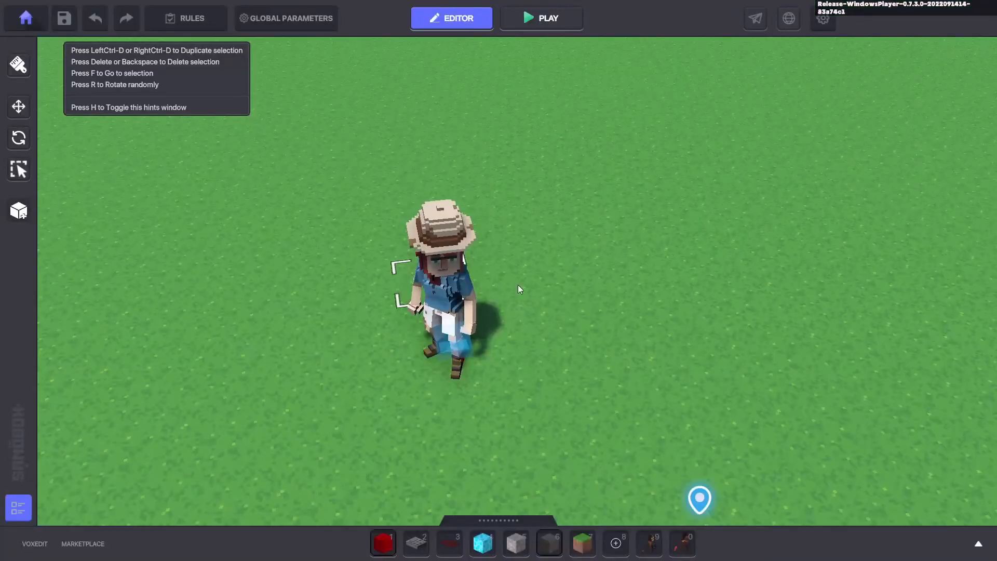
Try No Collisions as the archeologist's physics and play-test walking the avatar through the character
{"action": "left_click", "coordinate": [458, 287]}
{"action": "scroll", "coordinate": [910, 246], "scroll_direction": "up", "scroll_amount": 3}
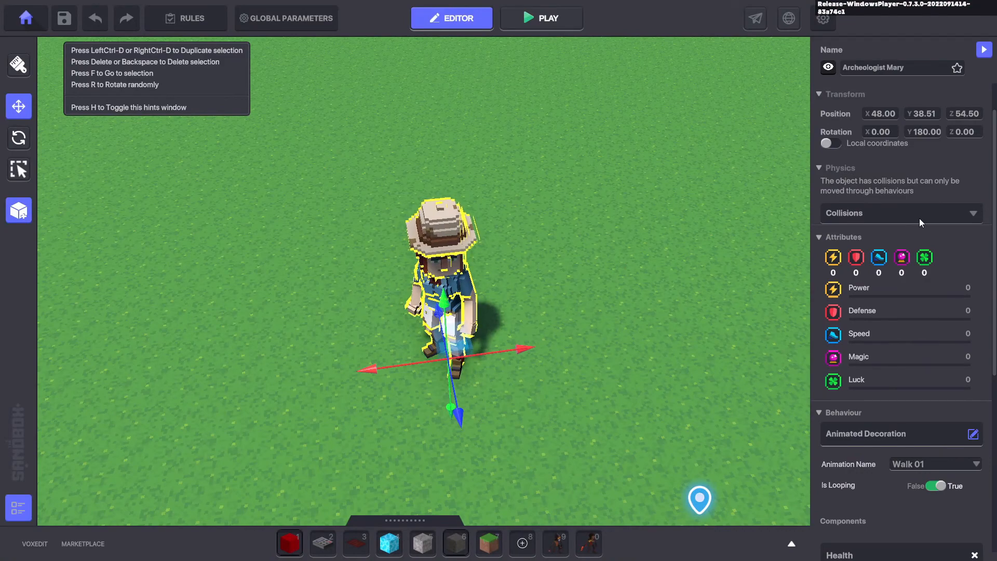
{"action": "left_click", "coordinate": [919, 215]}
{"action": "left_click", "coordinate": [870, 248]}
{"action": "left_click", "coordinate": [525, 19]}
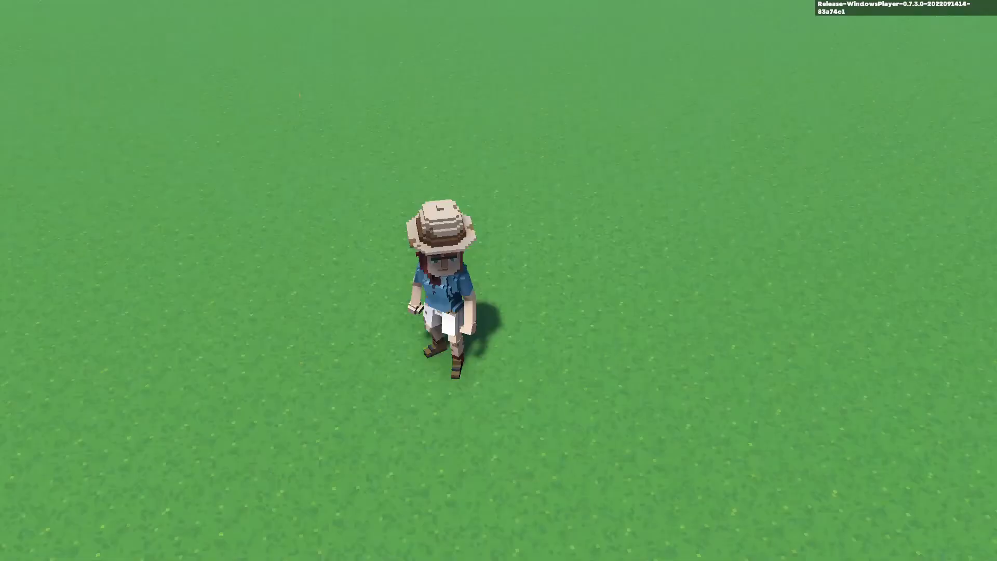
{"action": "key", "text": "w"}
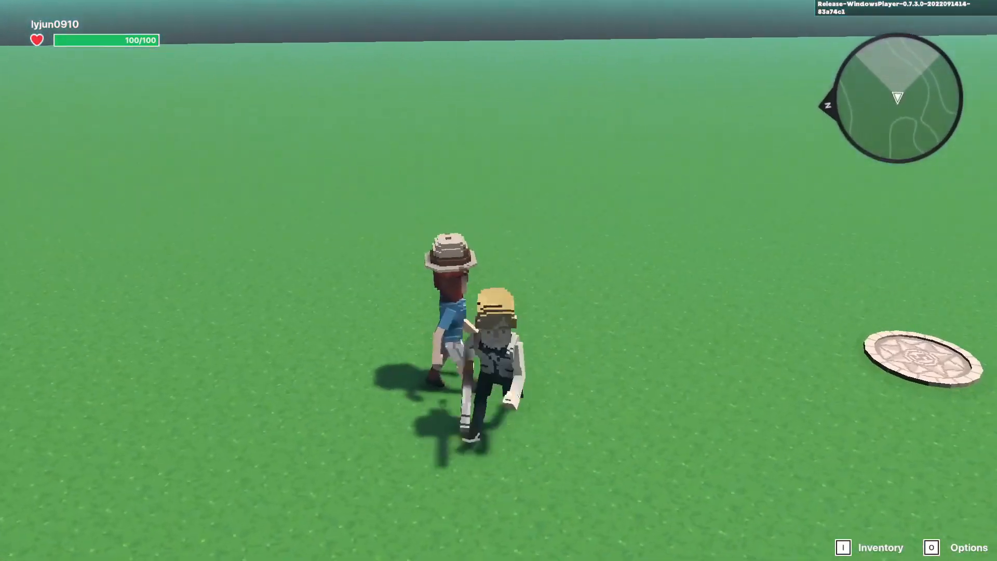
{"action": "key", "text": "Escape"}
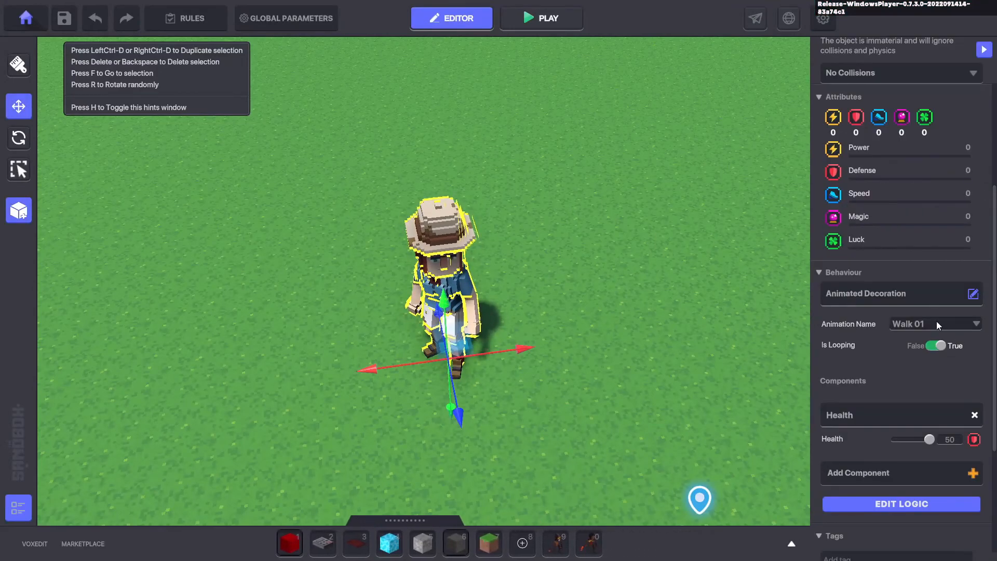
Set the archeologist's behaviour to None and its physics to Collisions + Gravity
{"action": "left_click", "coordinate": [973, 293]}
{"action": "key", "text": "Escape"}
{"action": "scroll", "coordinate": [976, 317], "scroll_direction": "up", "scroll_amount": 3}
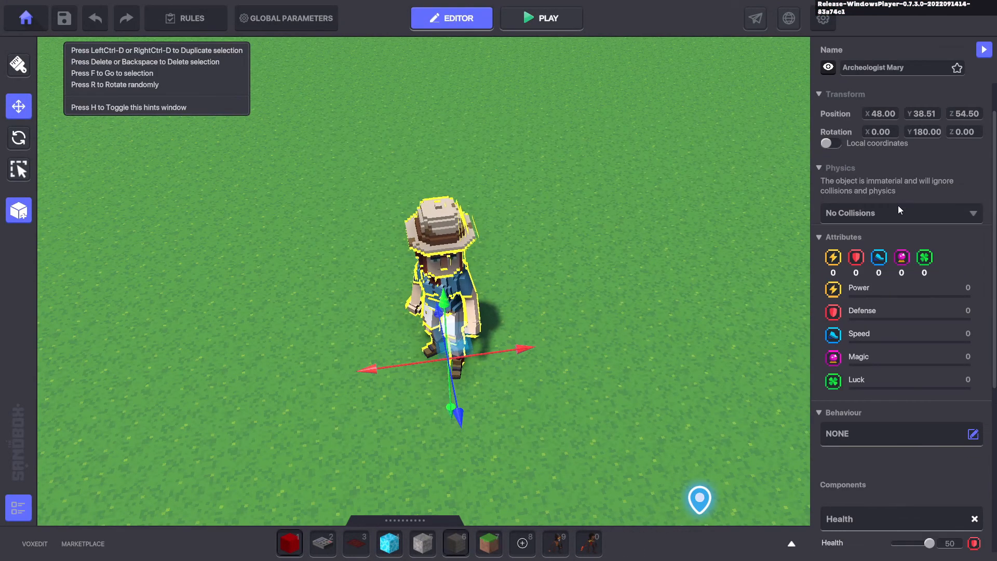
{"action": "left_click", "coordinate": [900, 209]}
{"action": "left_click", "coordinate": [877, 246]}
Play-test the gravity physics by running the avatar into the archeologist from several directions to push it over, and exit the play-test
{"action": "left_click", "coordinate": [553, 23]}
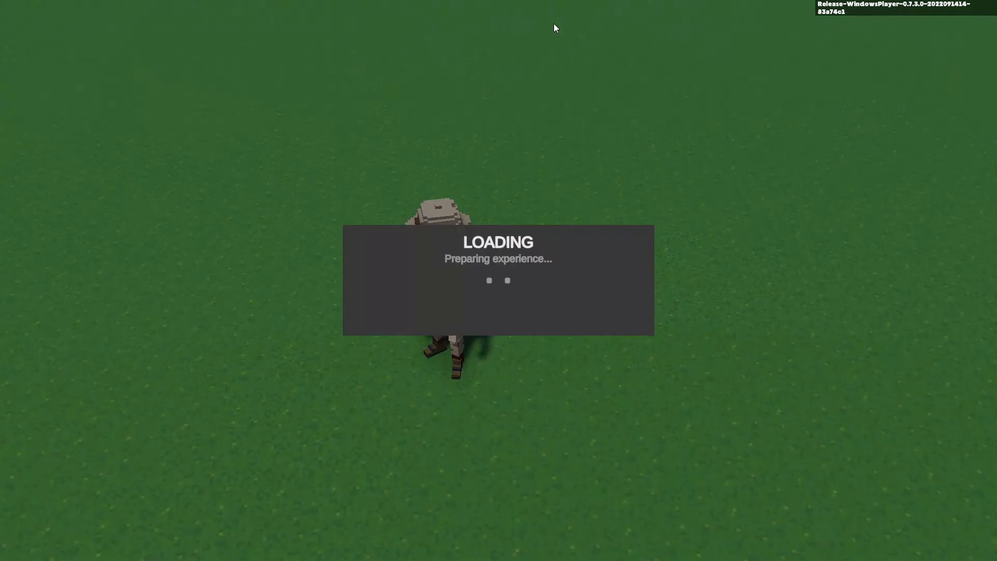
{"action": "key", "text": "w"}
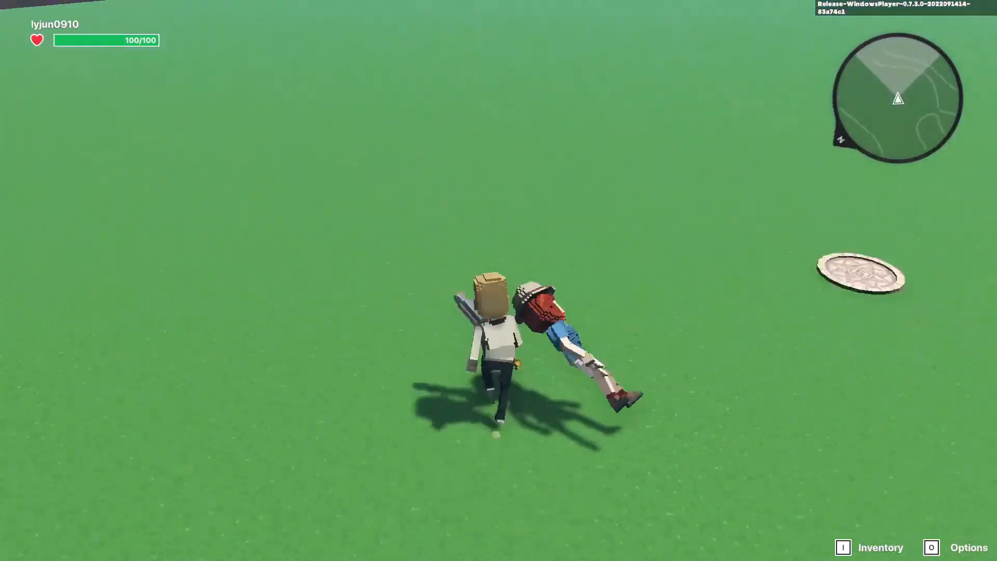
{"action": "key", "text": "d"}
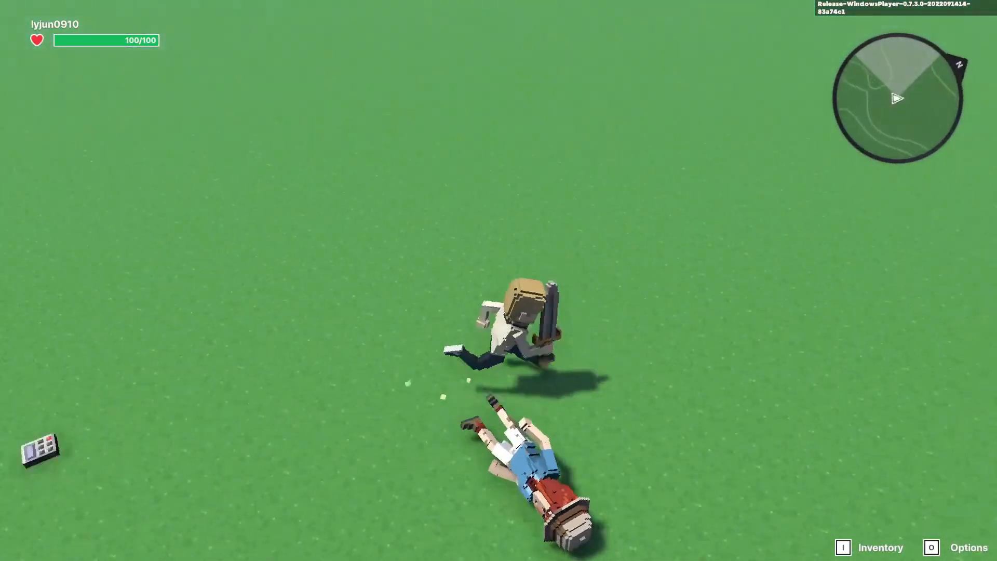
{"action": "key", "text": "a"}
{"action": "key", "text": "d"}
{"action": "key", "text": "s"}
{"action": "key", "text": "w"}
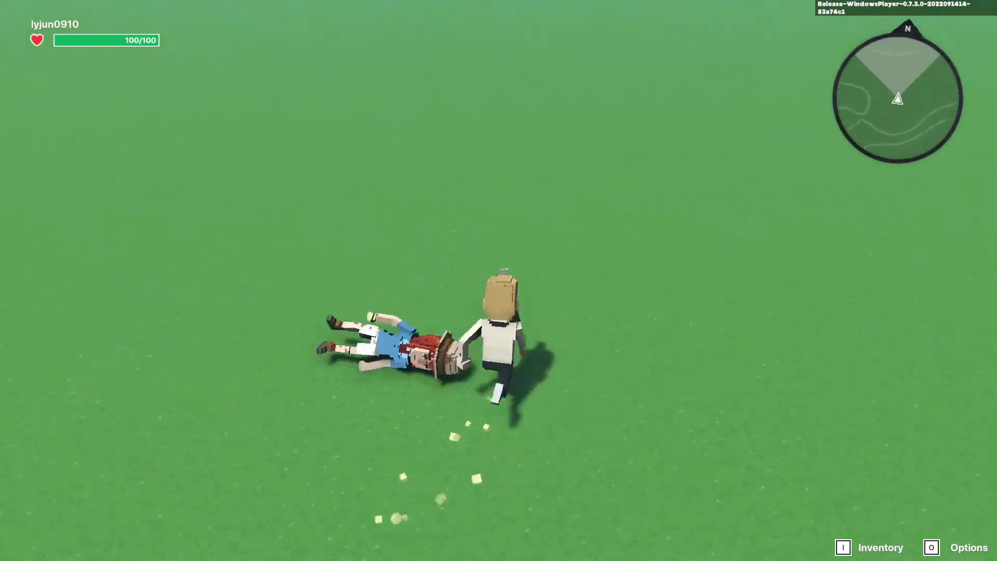
{"action": "key", "text": "a"}
{"action": "key", "text": "w"}
{"action": "key", "text": "Escape"}
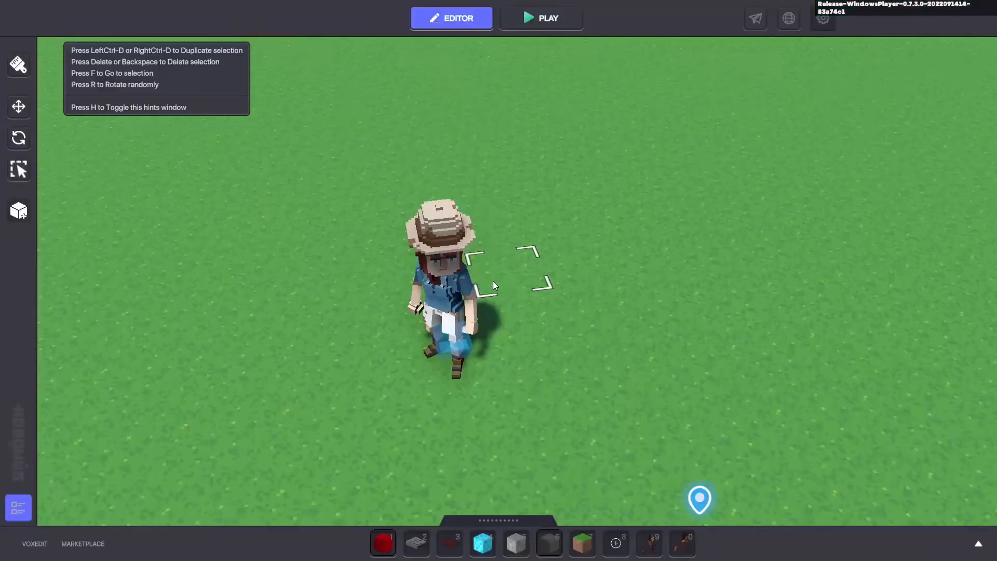
Select the archeologist and examine its placement relative to the portal and the NumPad Switch on the ground
{"action": "left_click", "coordinate": [442, 290]}
{"action": "scroll", "coordinate": [912, 269], "scroll_direction": "down", "scroll_amount": 1}
{"action": "right_click_drag", "start_coordinate": [795, 293], "coordinate": [640, 342]}
{"action": "key", "text": "s"}
{"action": "key", "text": "s"}
{"action": "key", "text": "w"}
{"action": "right_click_drag", "start_coordinate": [617, 381], "coordinate": [622, 356]}
{"action": "key", "text": "a"}
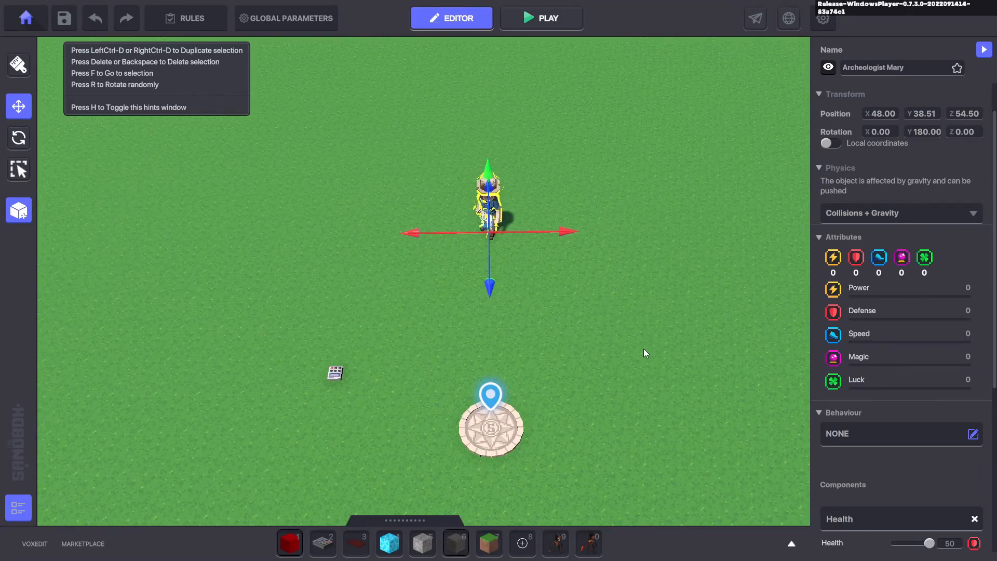